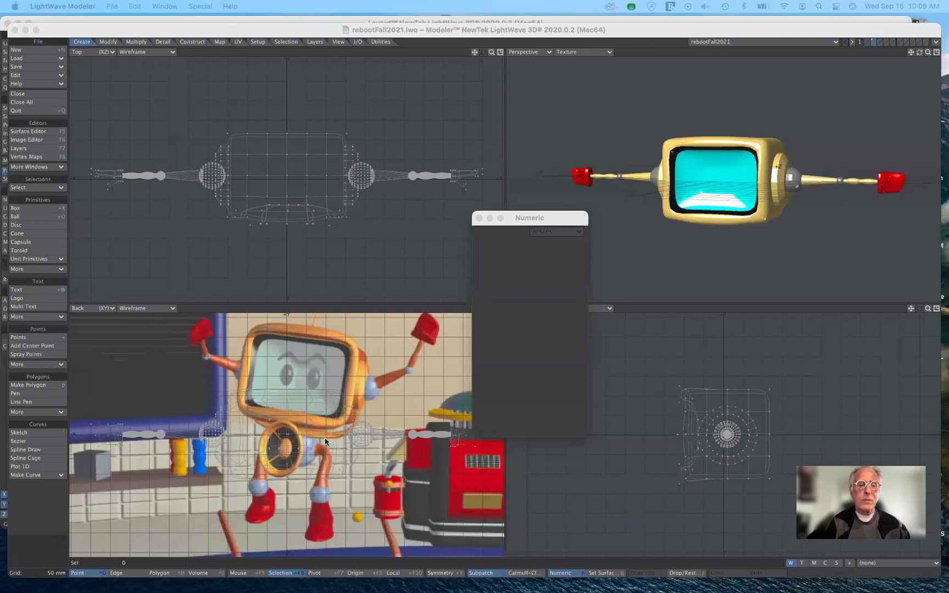
Draw a 24-sided disc beneath the robot's body and extend it along X from about -310 mm to 309 mm.
left_click(45, 225)
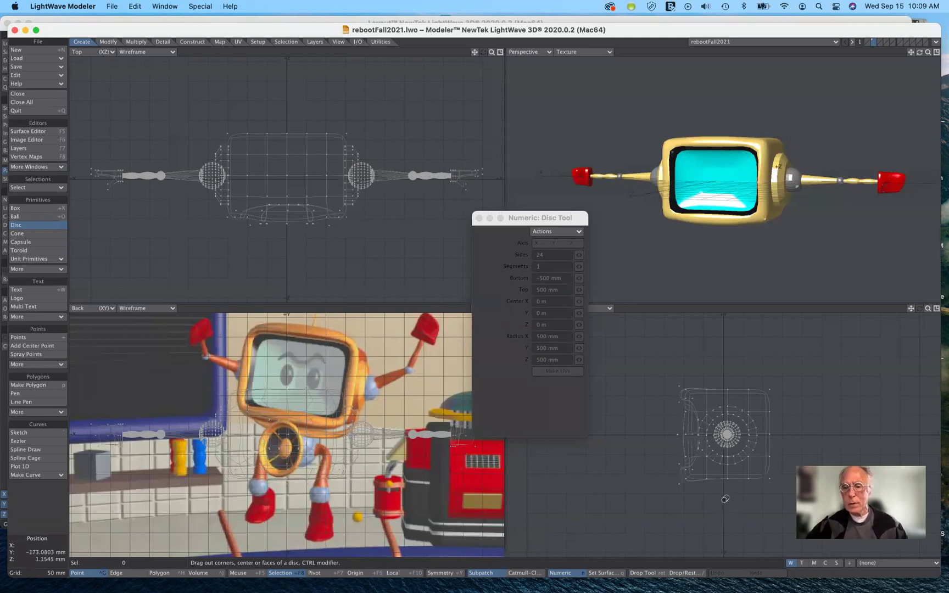
left_click_drag(725, 499, 738, 511)
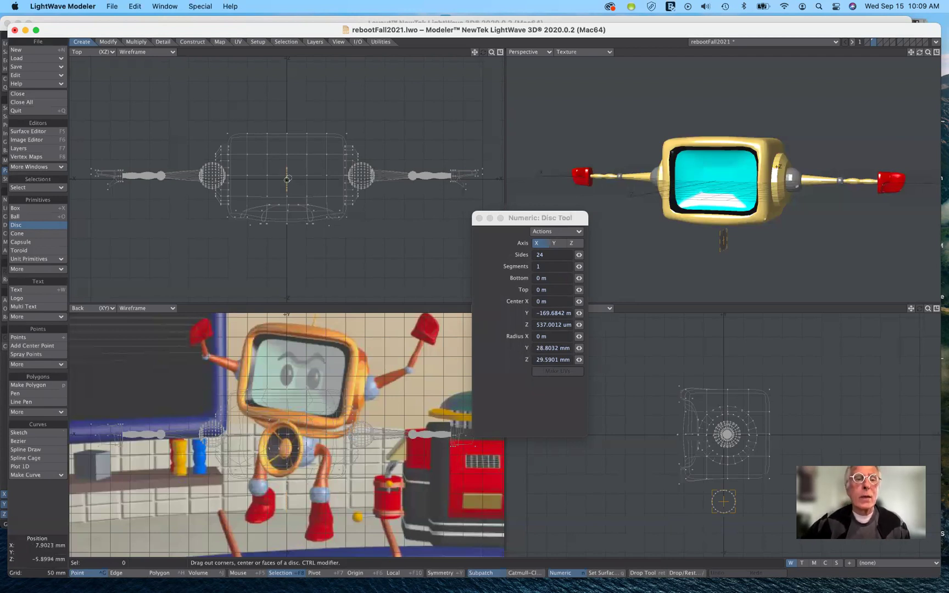
left_click_drag(286, 177, 393, 178)
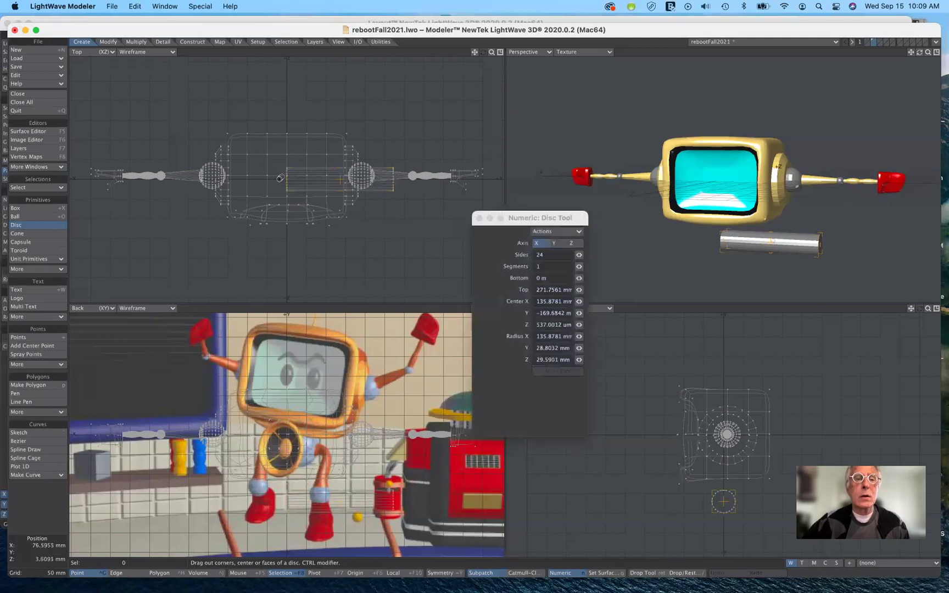
left_click_drag(284, 177, 166, 188)
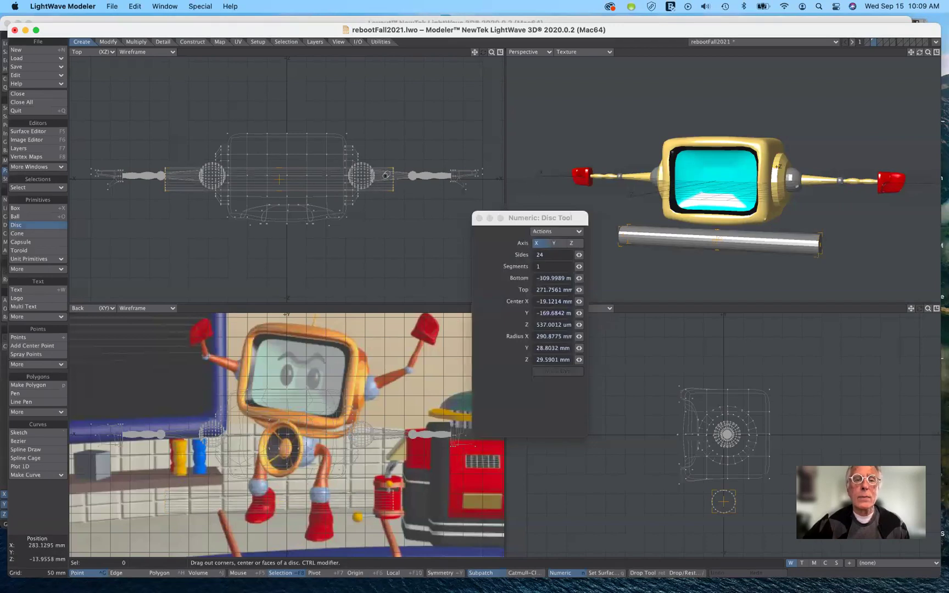
left_click_drag(393, 179, 407, 179)
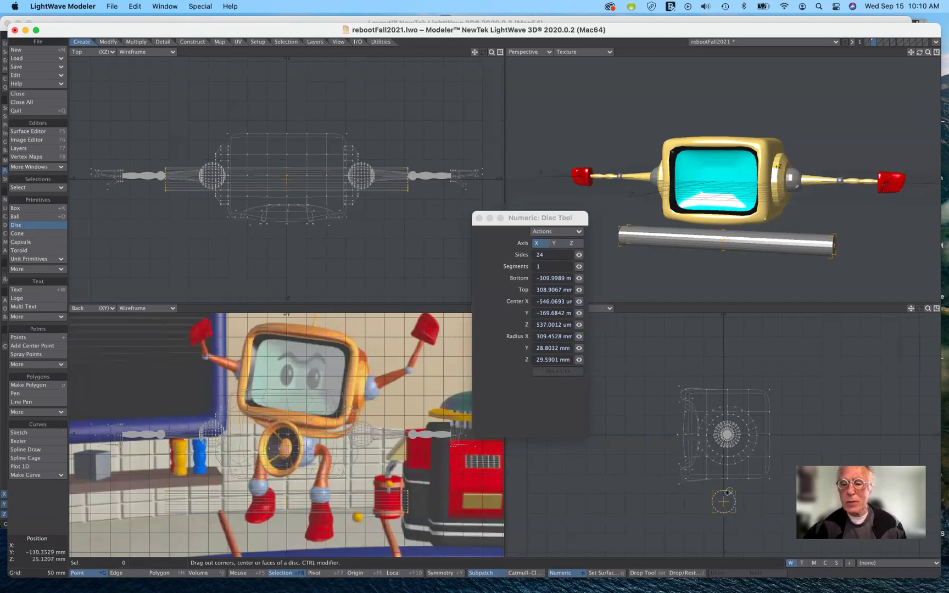
Flatten the disc's cross-section to a Y radius of about 13.65 mm and divide it into 48 segments.
left_click_drag(723, 492, 723, 494)
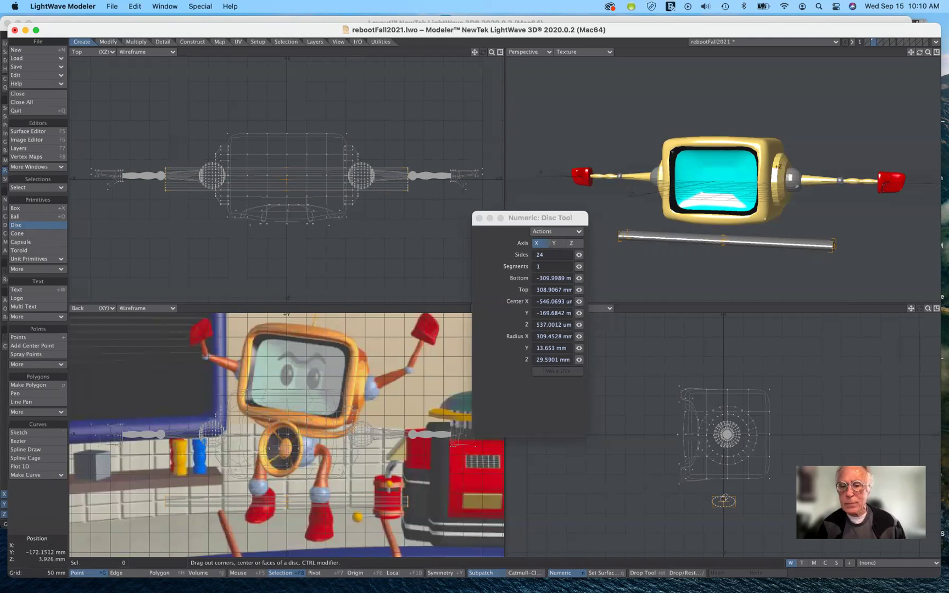
left_click_drag(725, 499, 725, 499)
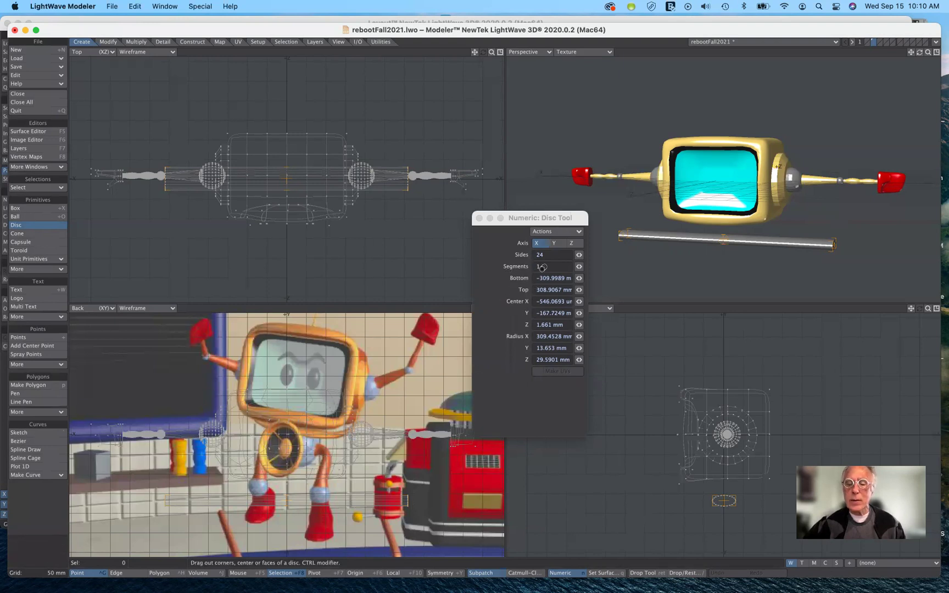
left_click_drag(579, 266, 597, 266)
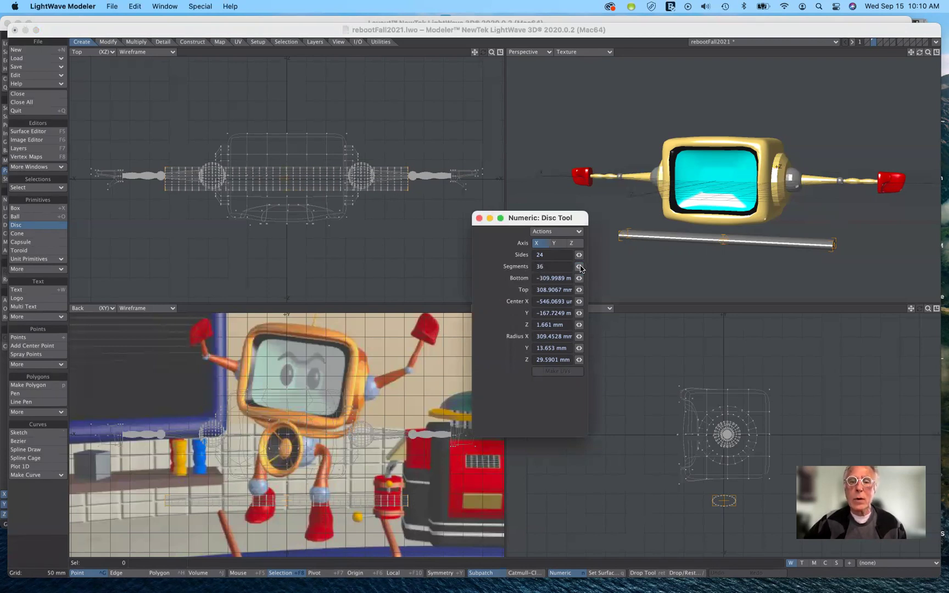
left_click_drag(579, 267, 586, 267)
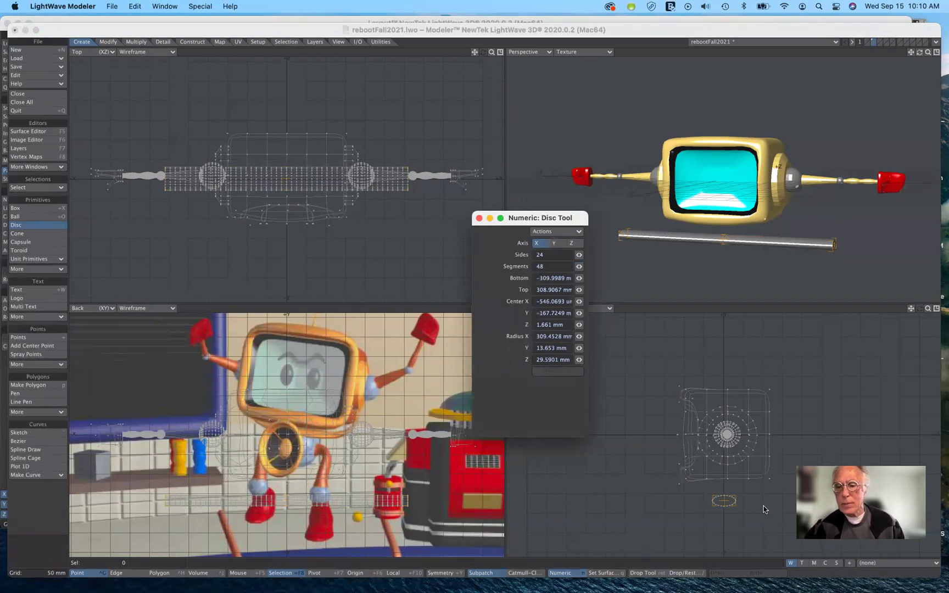
Reposition the disc below the body, resize its radii to about 10.7 mm in Y and 29.4 mm in Z, and finalize it.
left_click_drag(737, 501, 739, 501)
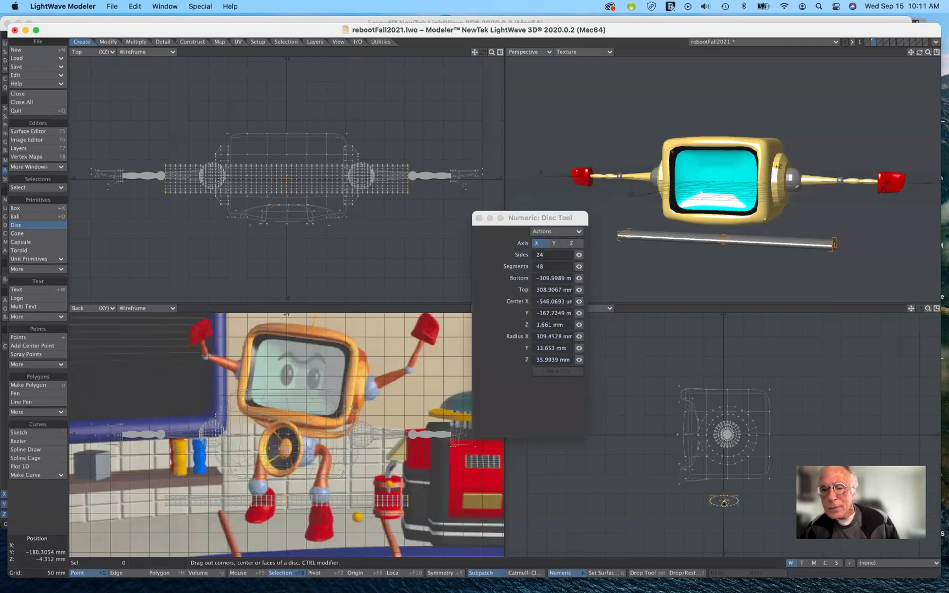
left_click_drag(724, 502, 727, 488)
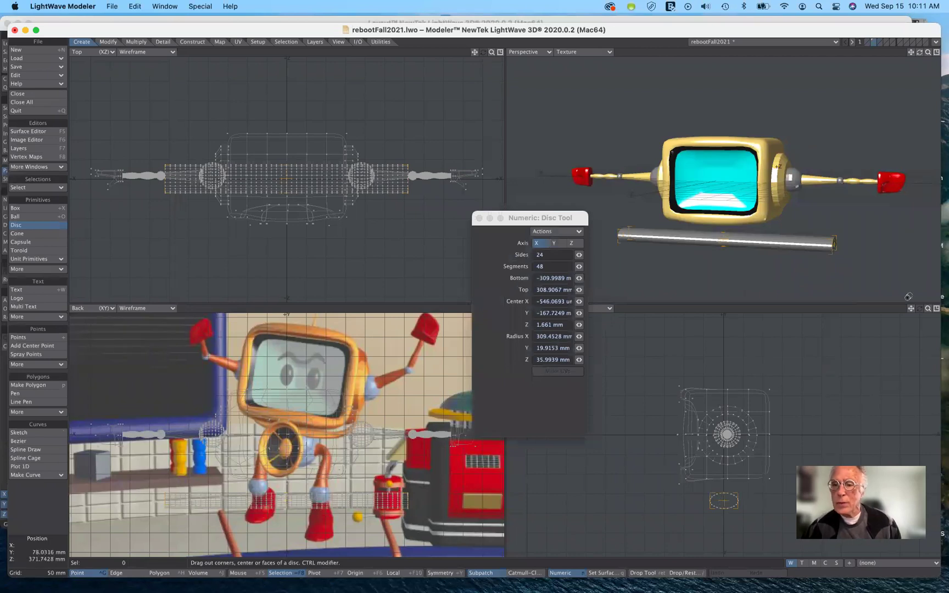
left_click_drag(928, 311, 925, 324)
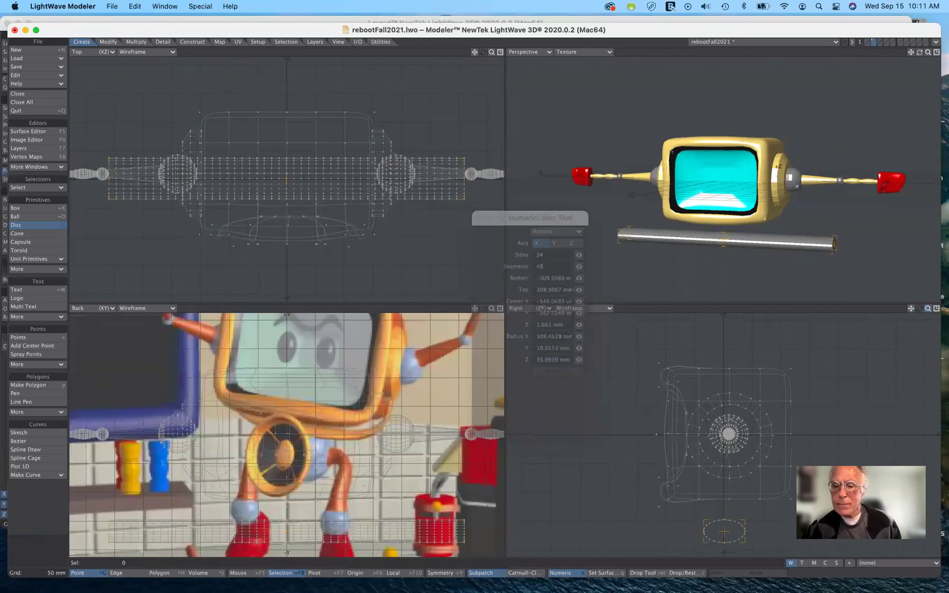
left_click_drag(725, 531, 729, 438)
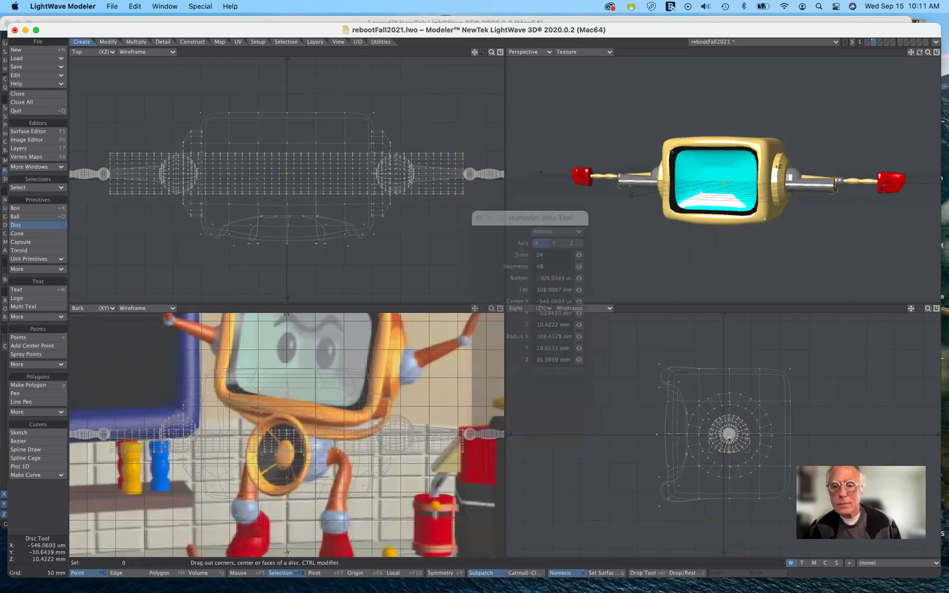
left_click_drag(730, 438, 730, 527)
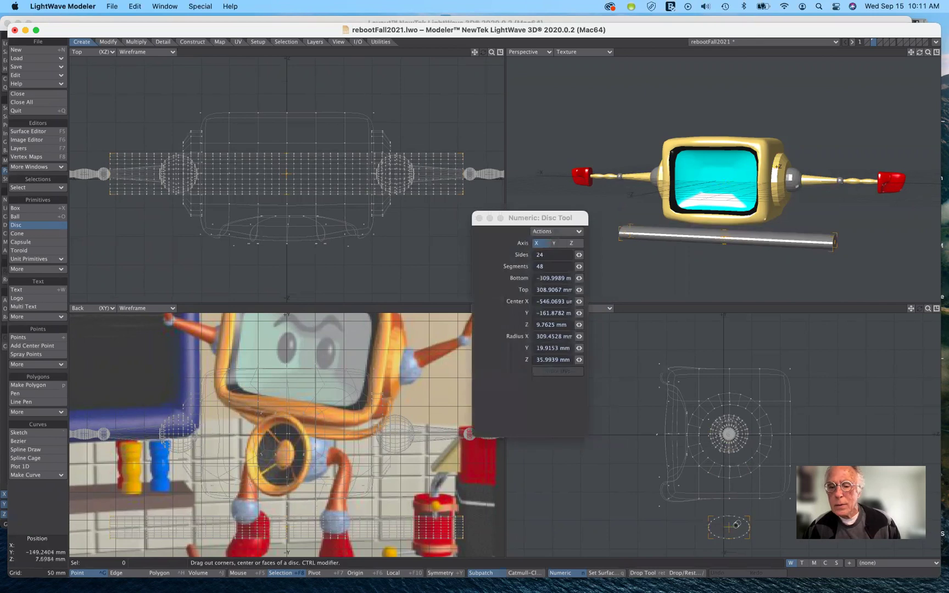
left_click_drag(750, 528, 731, 524)
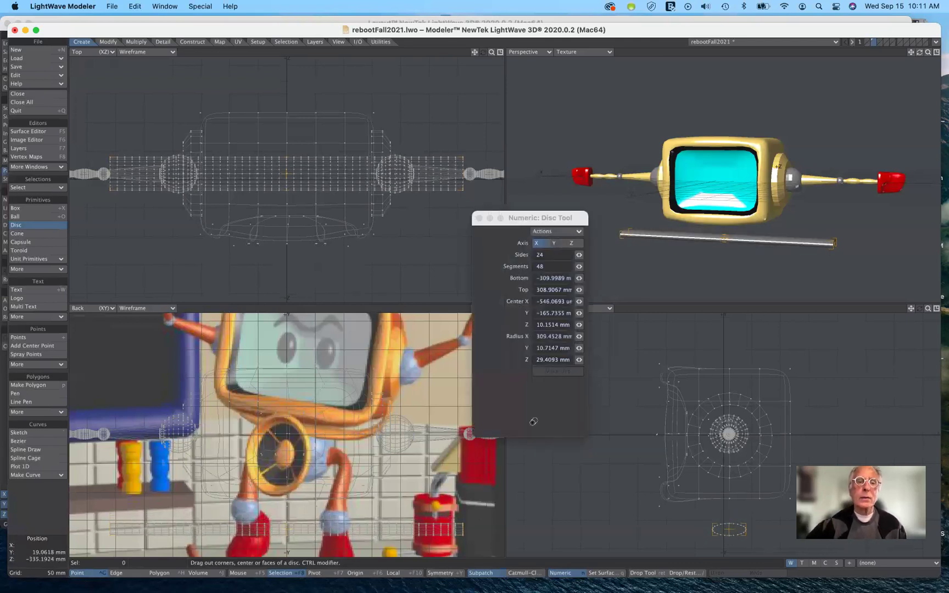
left_click(47, 227)
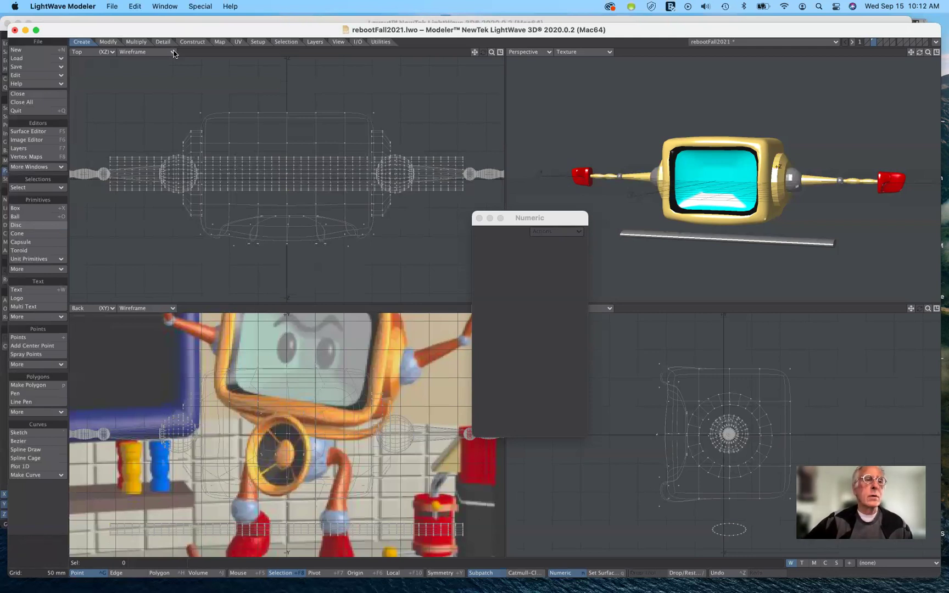
Enable Symmetry and try a Taper Constrain at 63% with a centre-peaked linear falloff shape.
left_click(108, 42)
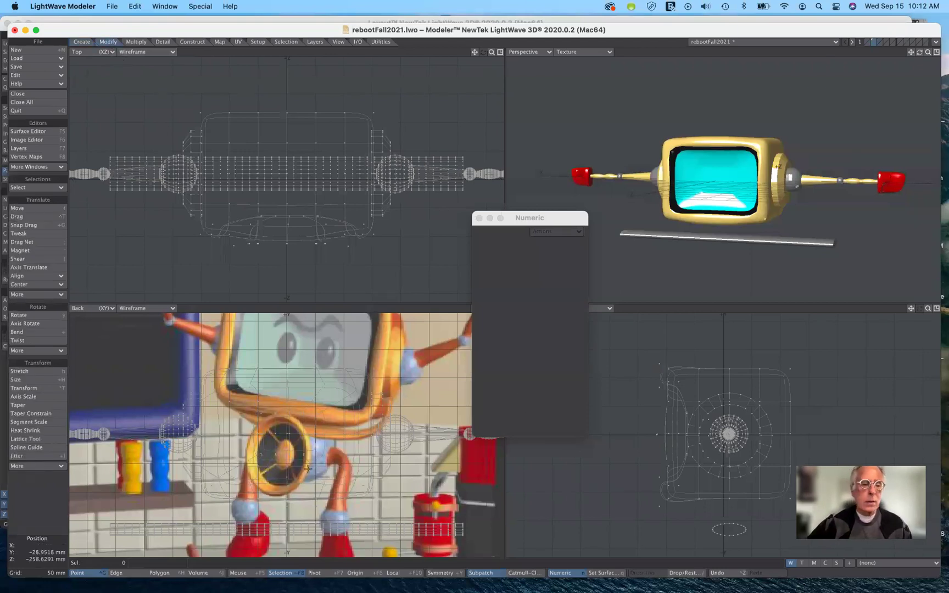
left_click(60, 381)
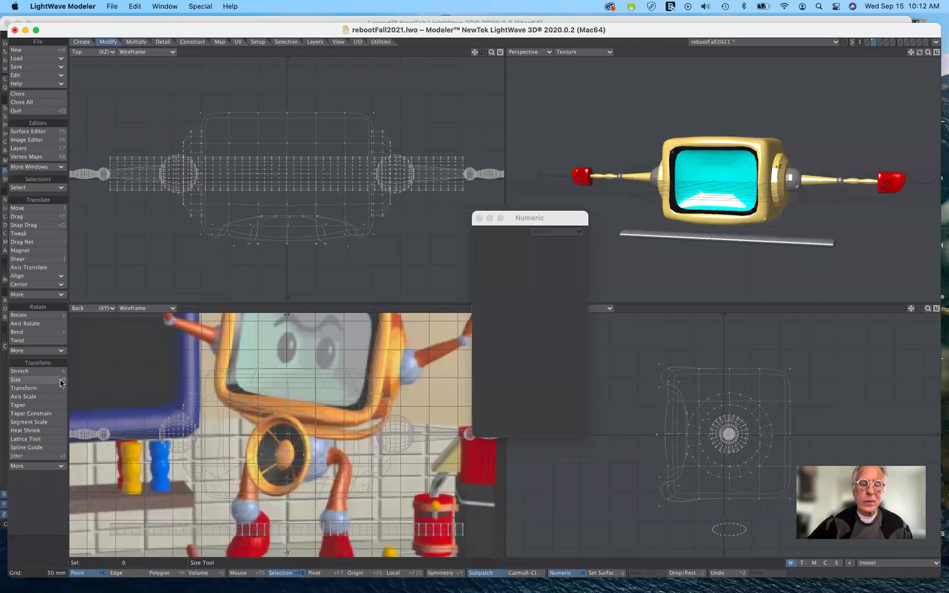
left_click(47, 416)
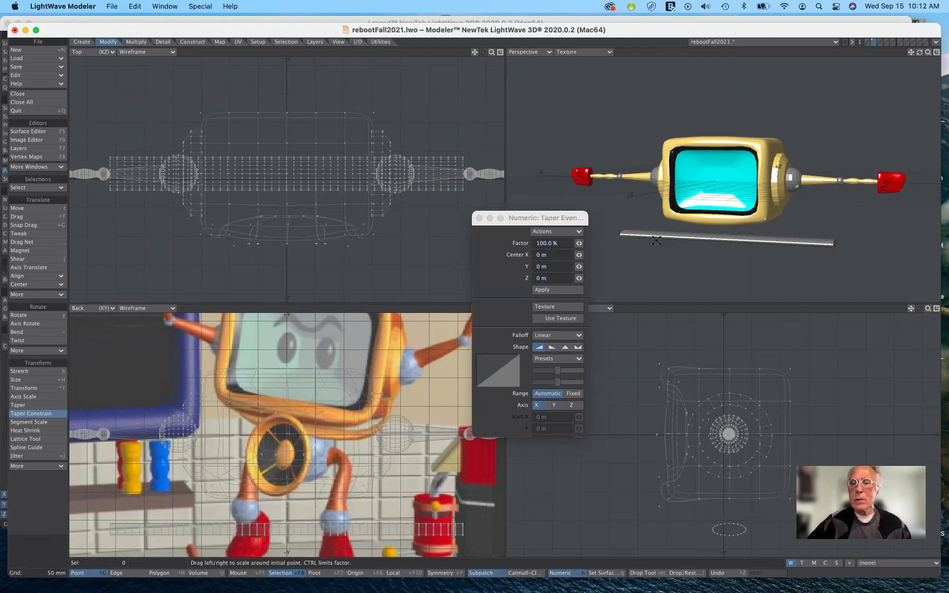
left_click(445, 574)
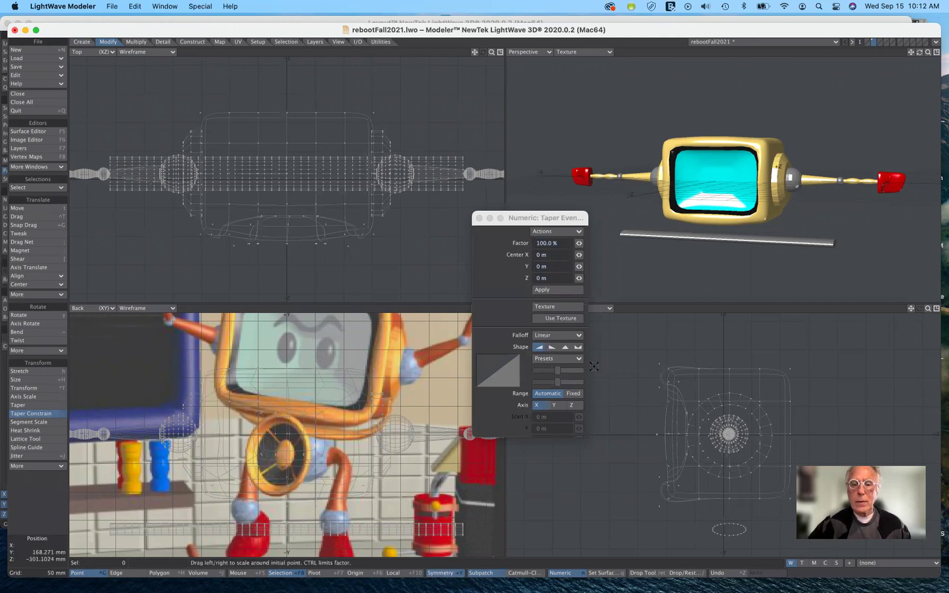
left_click(565, 347)
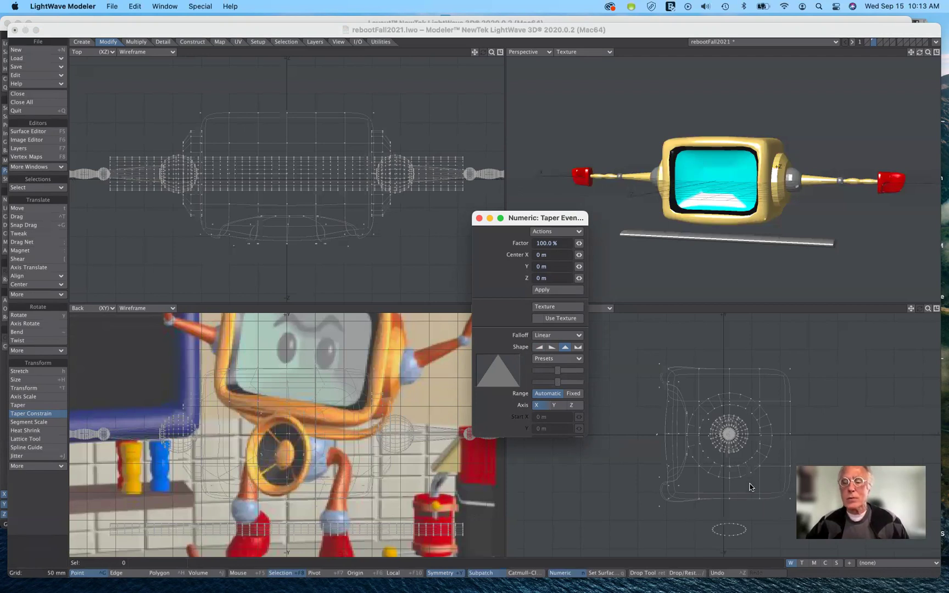
mouse_move(731, 479)
left_mouse_down()
mouse_move(742, 479)
mouse_move(663, 479)
mouse_move(730, 474)
left_mouse_up()
key("super+z")
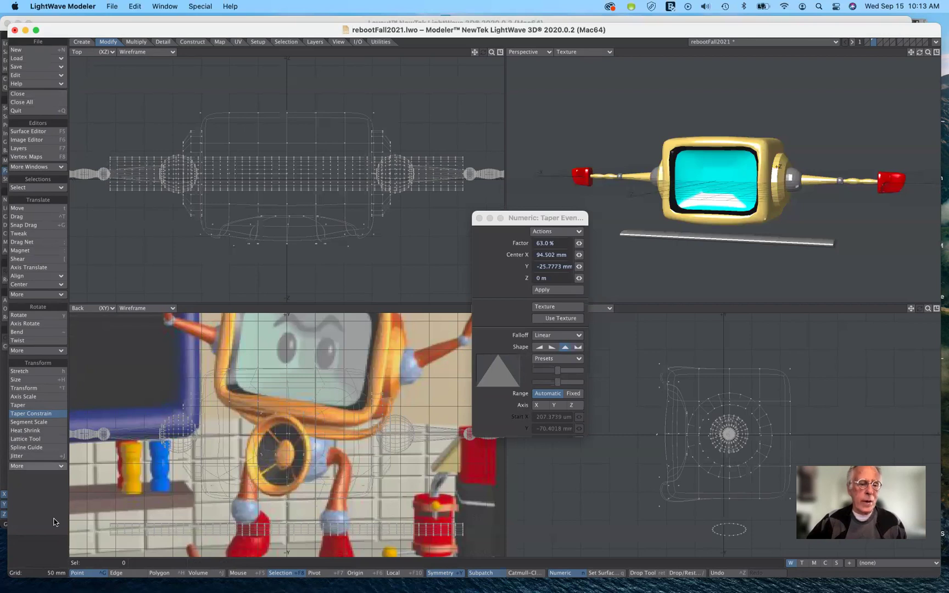
Select all connected polygons of the long flat bar below the body and cut them from the layer.
left_click(175, 574)
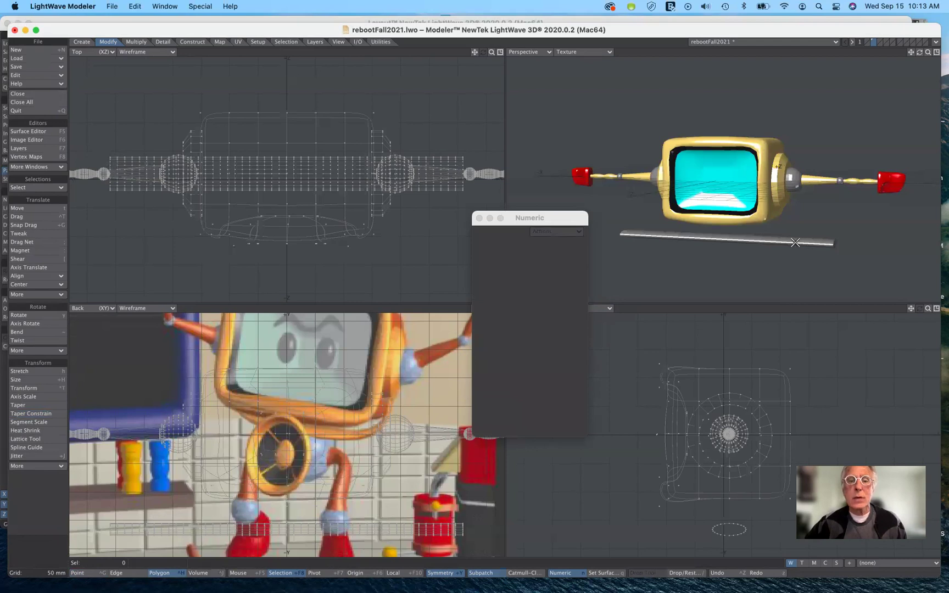
left_click_drag(796, 242, 807, 240)
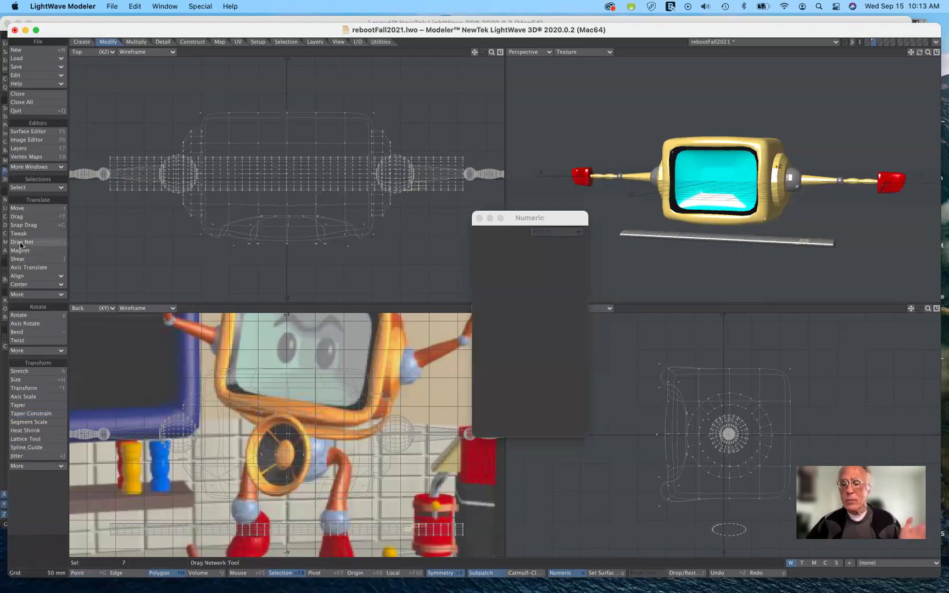
left_click(39, 188)
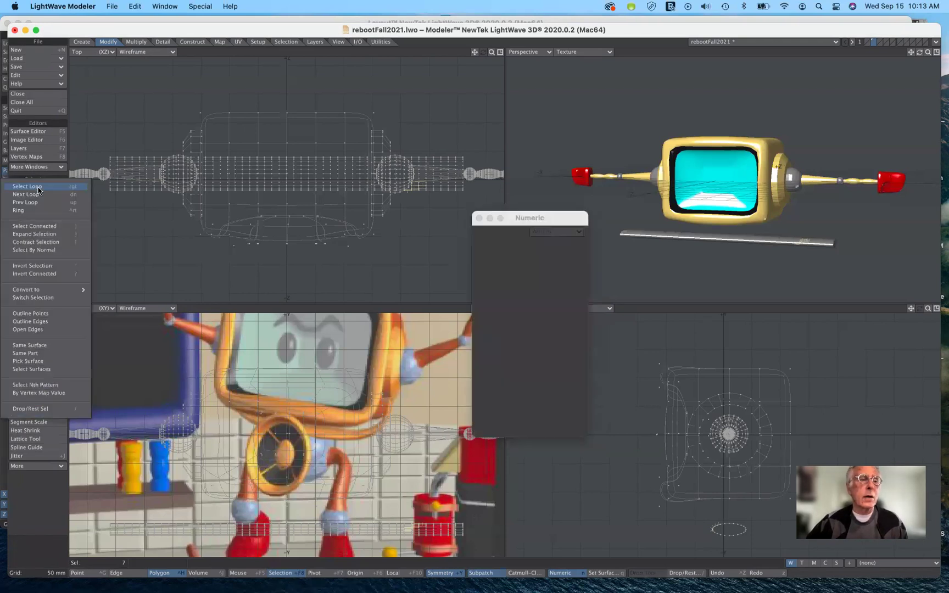
left_click(45, 227)
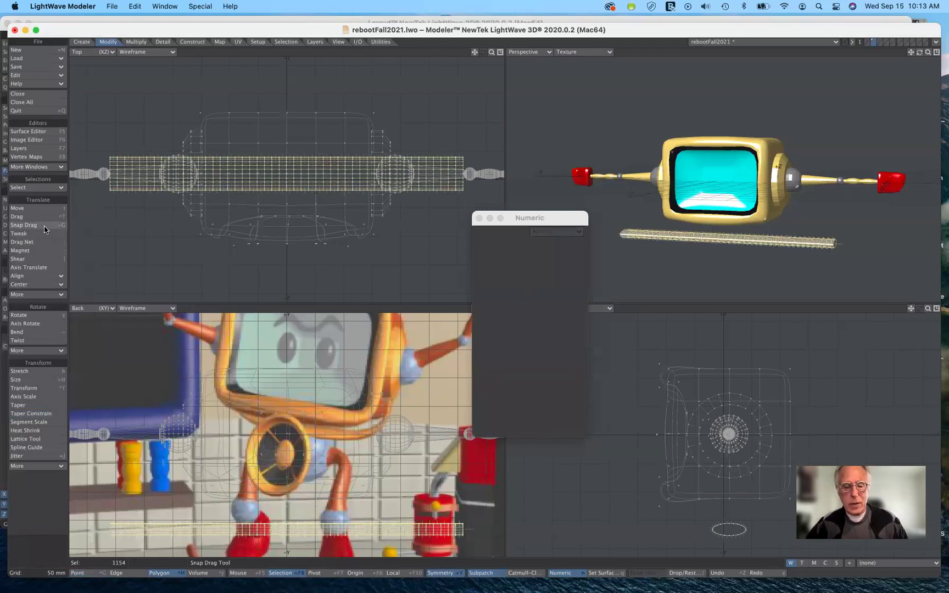
key("super+x")
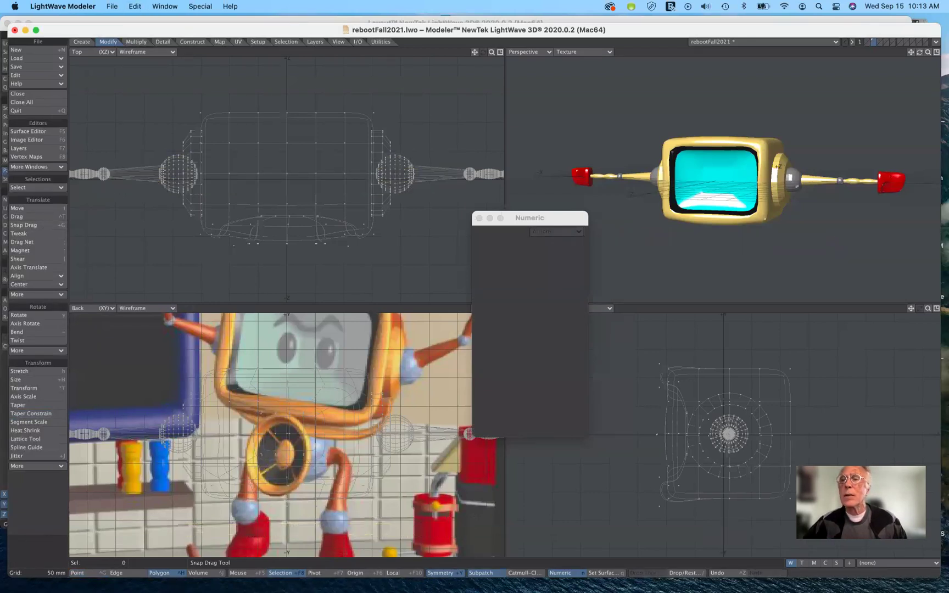
Paste the cut bar into the empty third layer, showing the robot's layer as background.
left_click(880, 42)
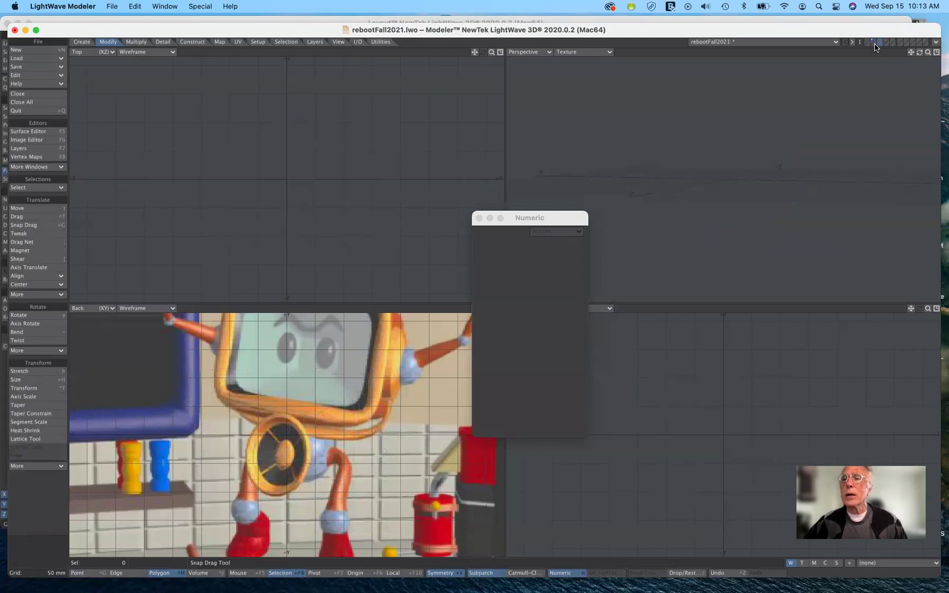
key("super+v")
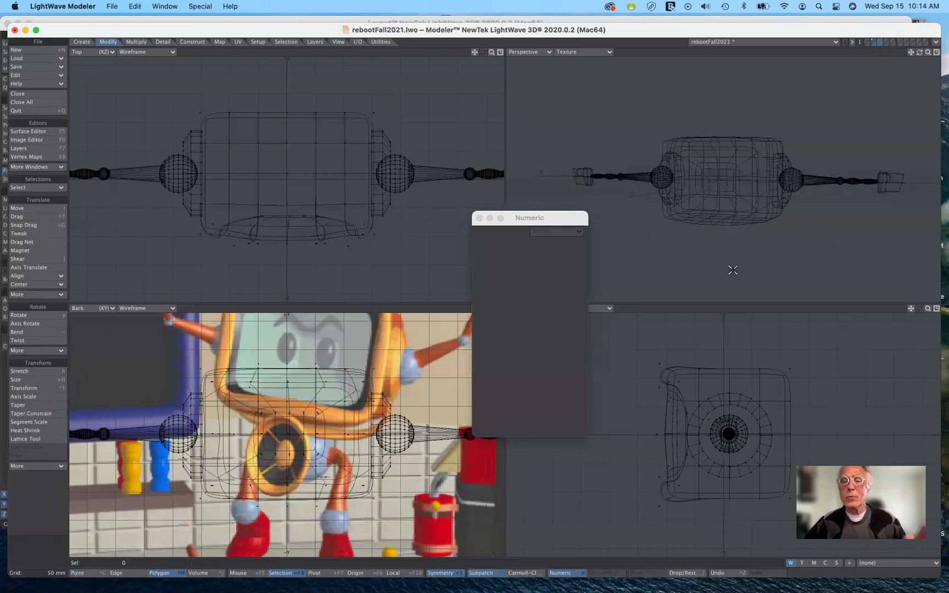
left_click(879, 43)
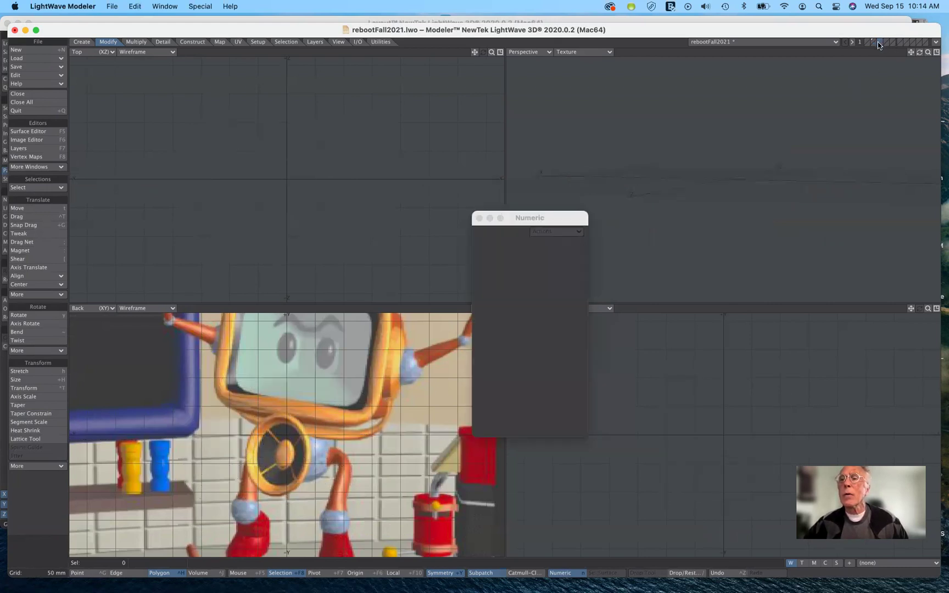
left_click(874, 43)
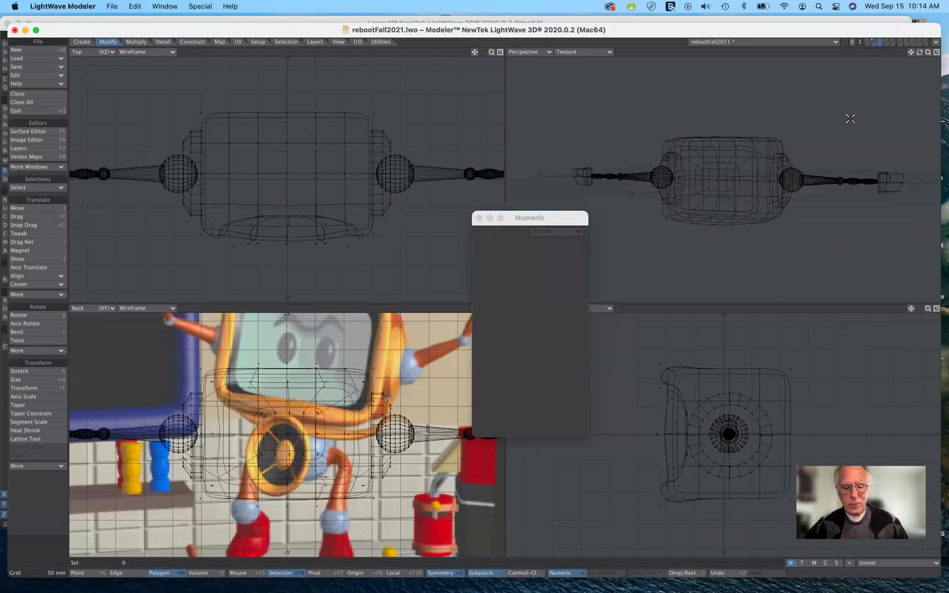
key("ctrl+v")
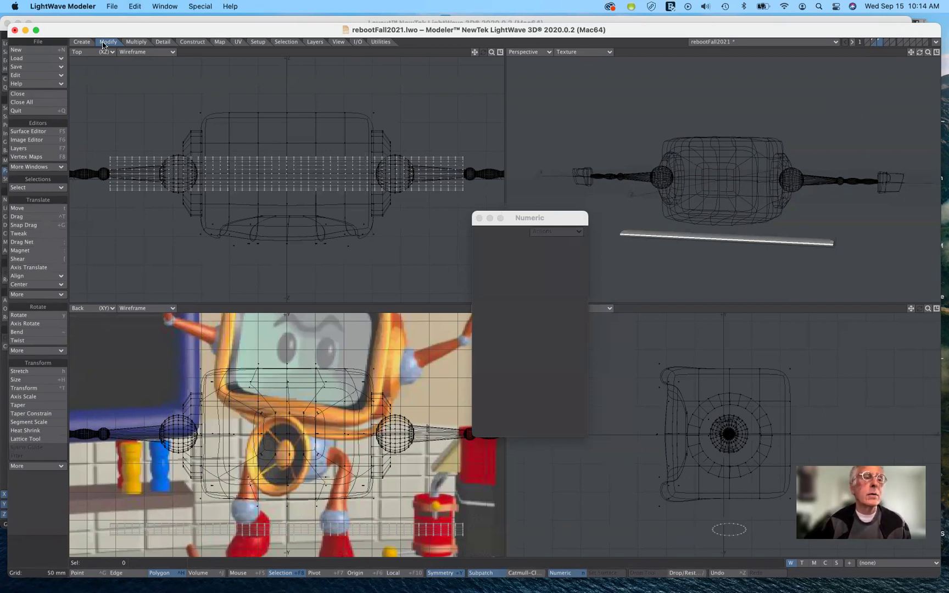
Round the Taper Constrain falloff into a smooth bell curve and try tapering the bar to 42% about its centre.
key("h")
left_click(41, 397)
left_click(43, 414)
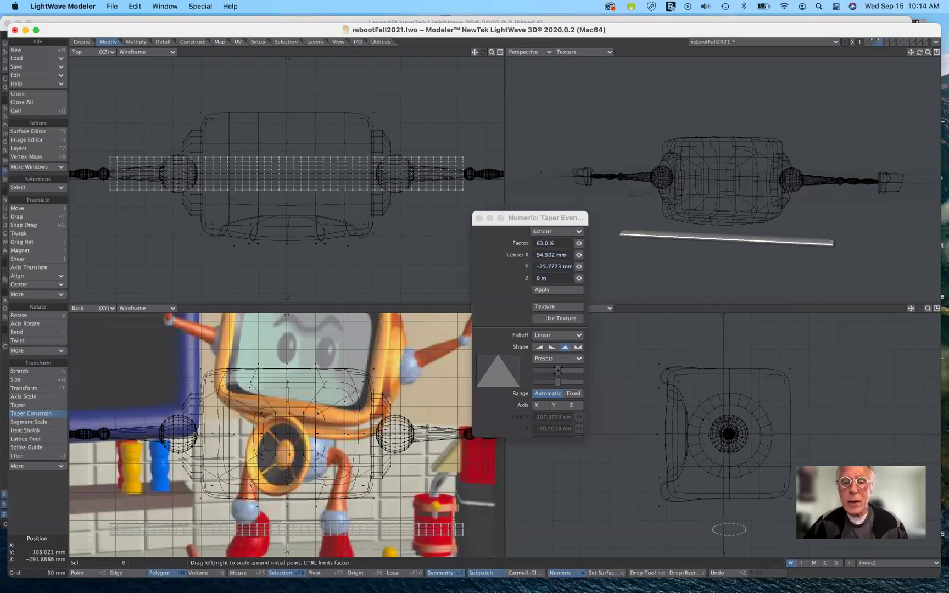
left_click_drag(558, 371, 492, 374)
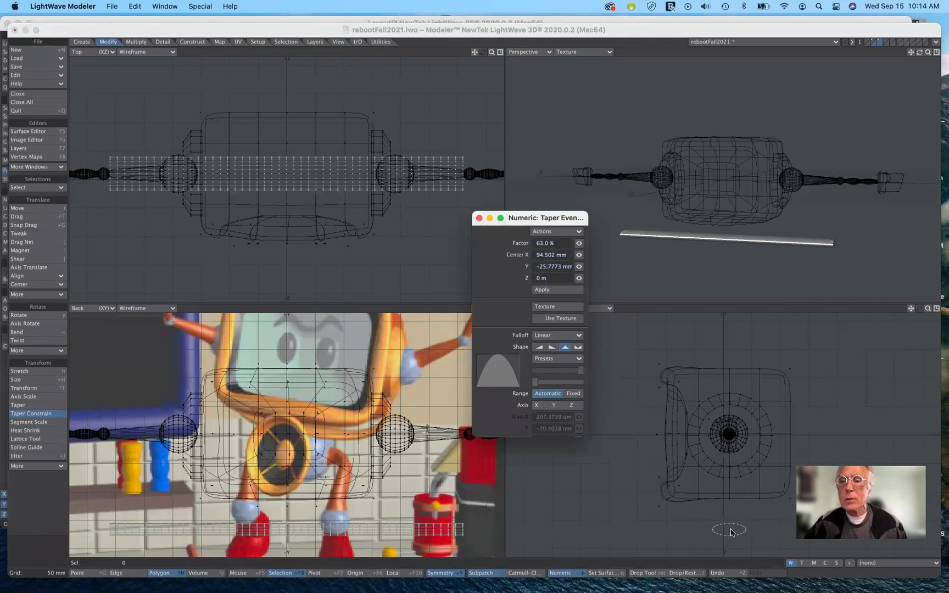
mouse_move(731, 532)
left_mouse_down()
mouse_move(745, 532)
mouse_move(727, 529)
left_mouse_up()
key("ctrl+z")
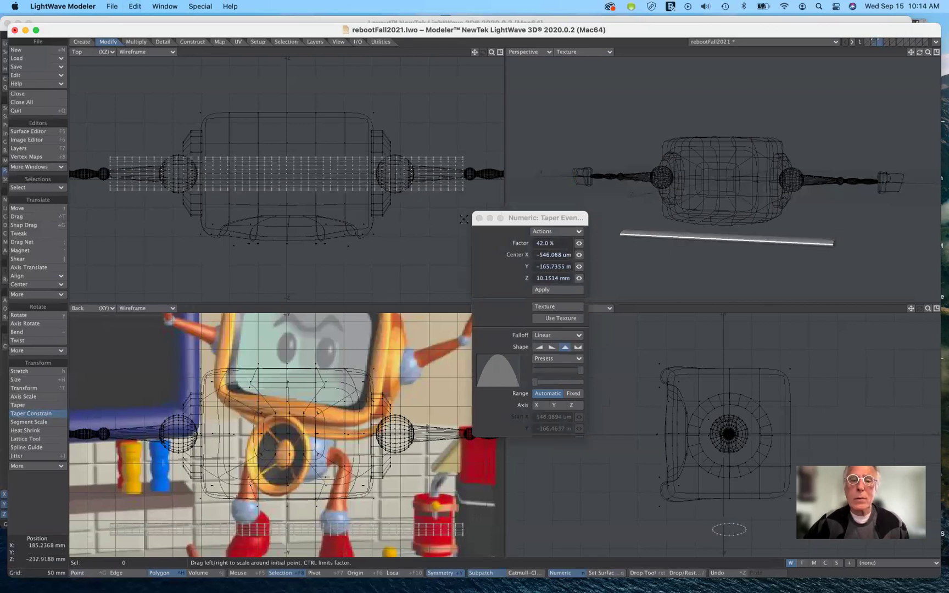
Try a rising ramp falloff shape for Taper Constrain and soften it into an S-shaped curve.
left_click_drag(535, 220, 534, 223)
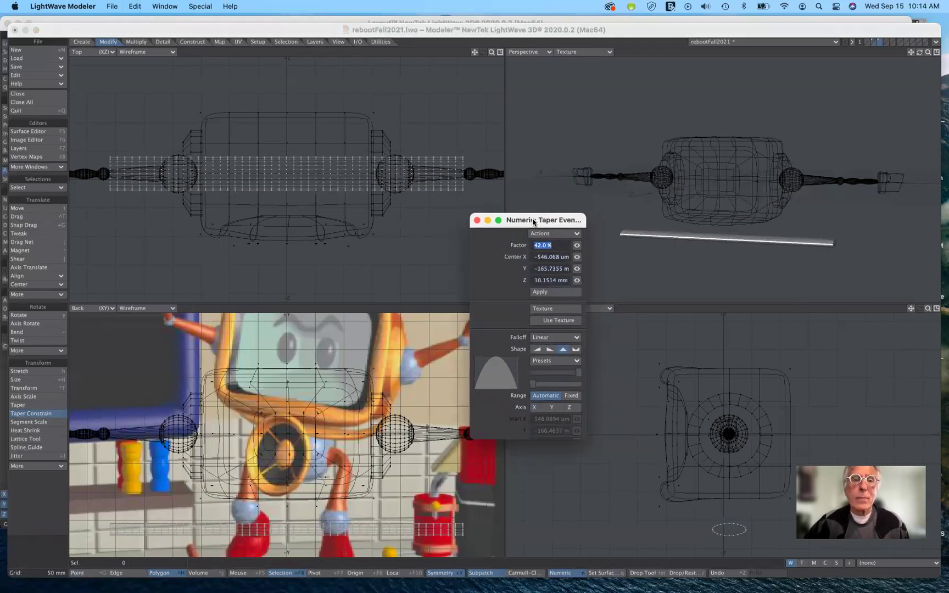
left_click(538, 350)
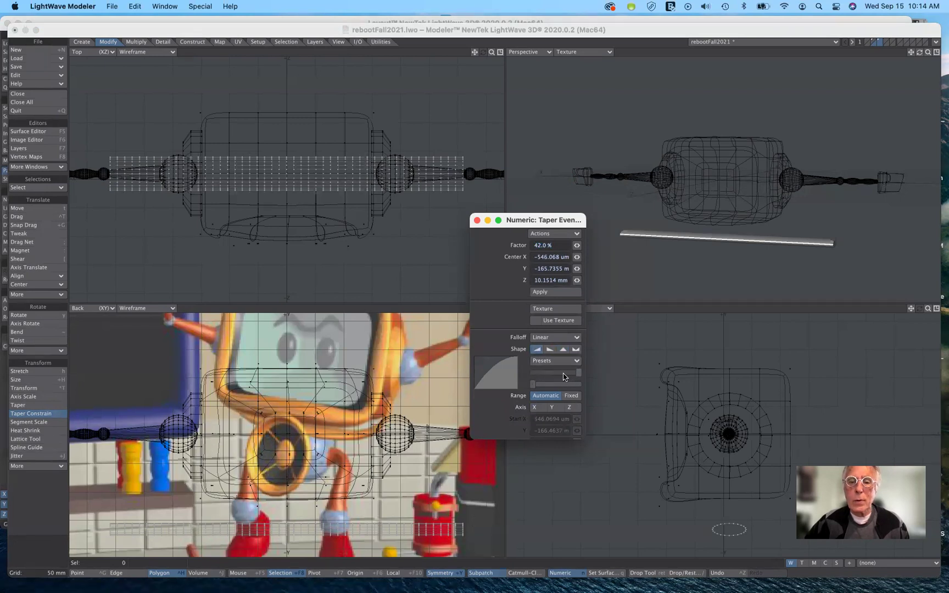
left_click_drag(578, 373, 483, 372)
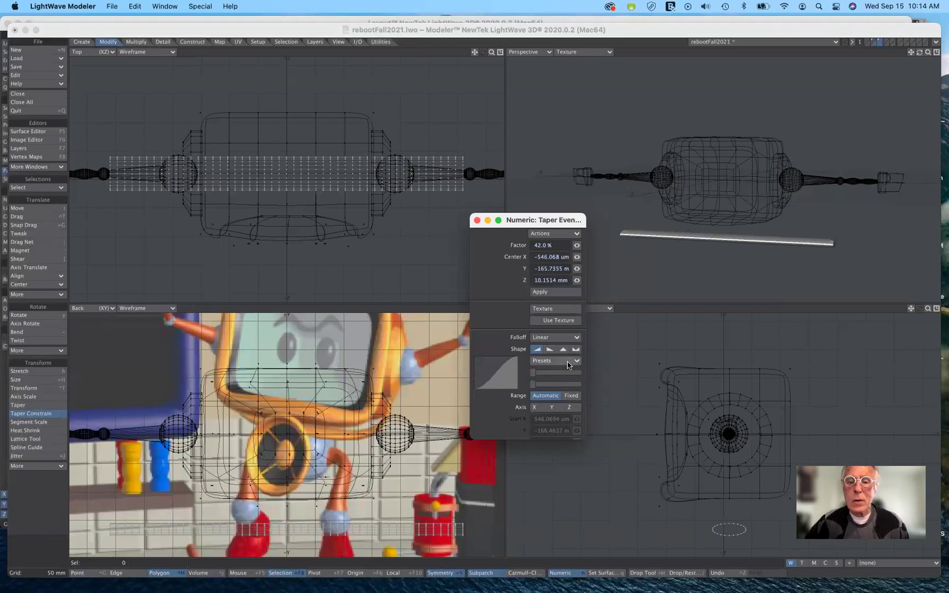
left_click_drag(531, 388, 600, 384)
mouse_move(534, 374)
left_mouse_down()
mouse_move(630, 381)
mouse_move(534, 374)
mouse_move(532, 388)
left_mouse_up()
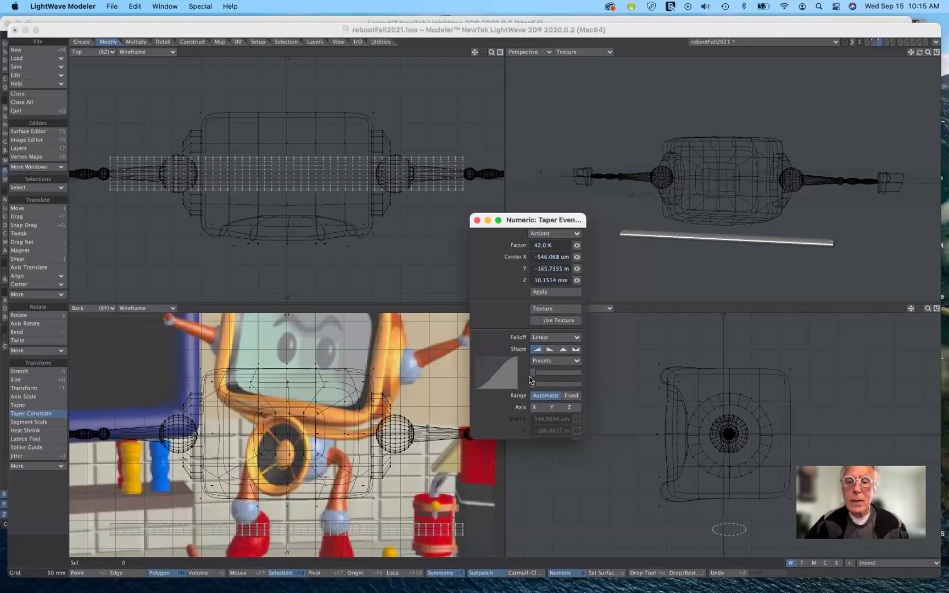
Reset the Taper Constrain falloff to None and back to Linear to restore a straight ramp along X.
left_click(553, 338)
left_click(552, 329)
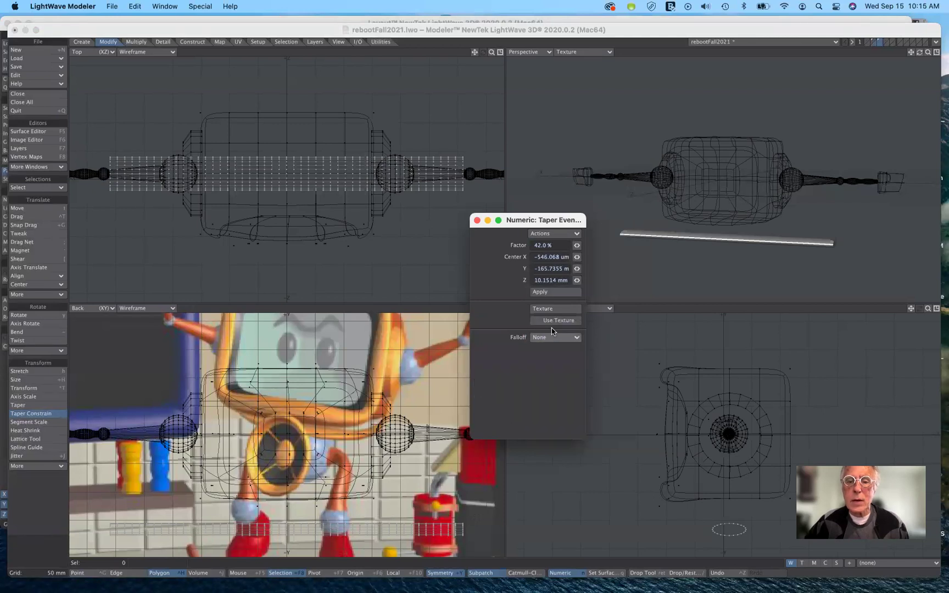
left_click(551, 338)
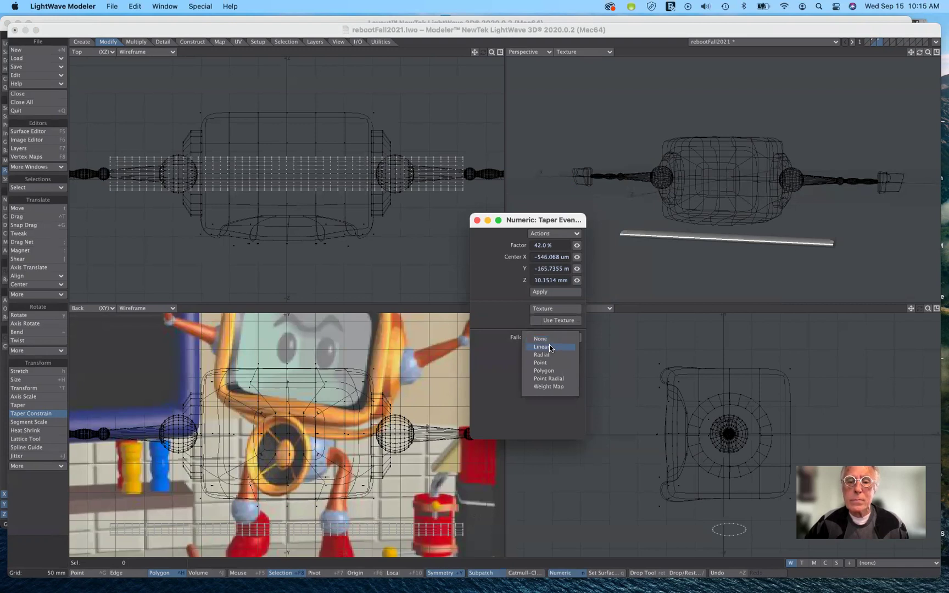
left_click(550, 348)
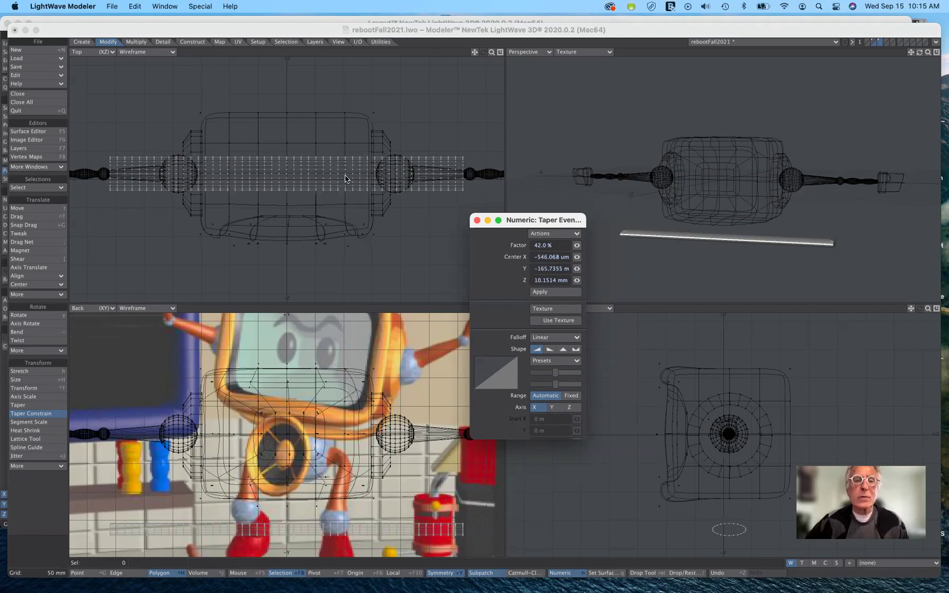
Fit a fixed falloff range starting at about X 91 mm to the bar's positive-X end, try an 83% taper, and undo it.
left_click_drag(340, 176, 464, 174)
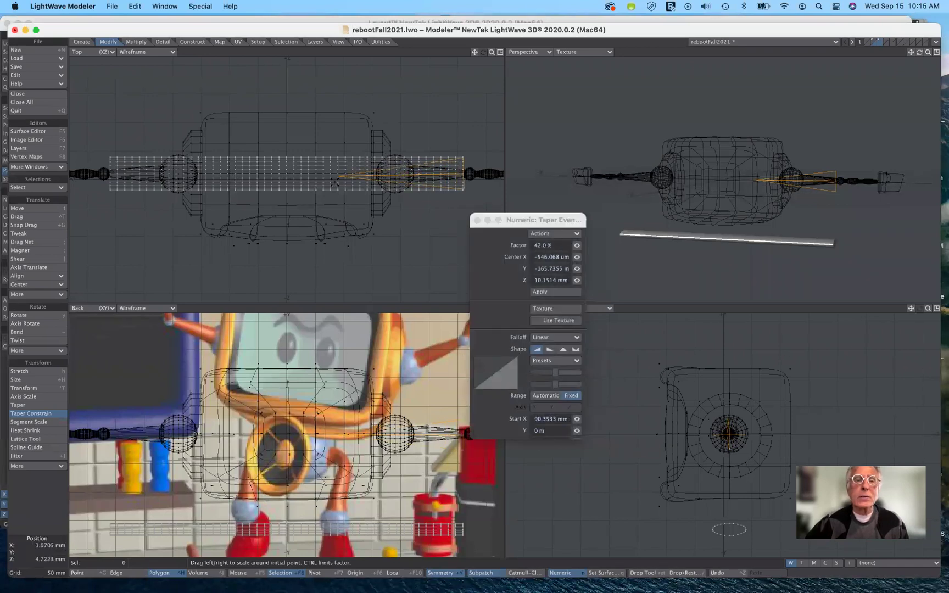
left_click_drag(342, 177, 343, 173)
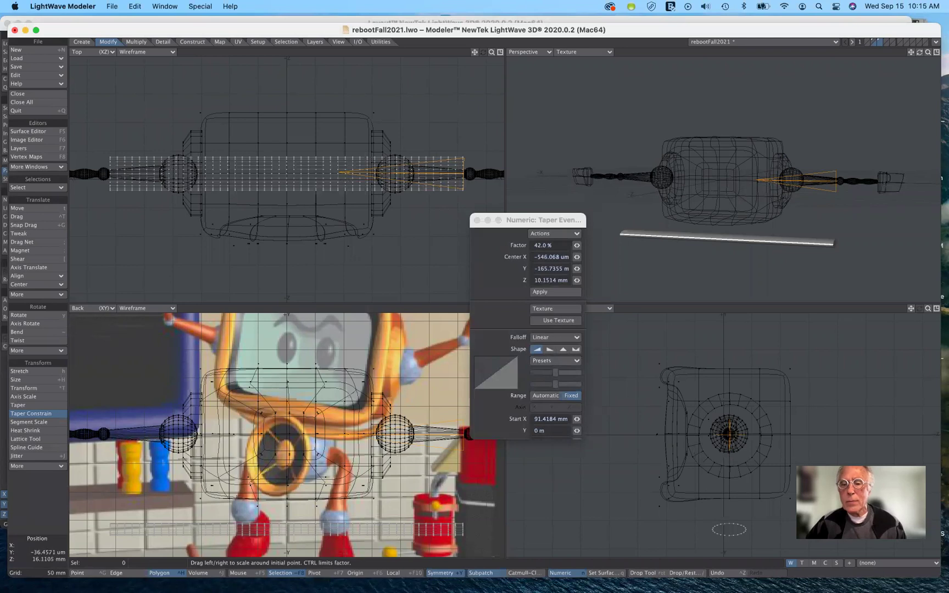
left_click_drag(729, 434, 729, 531)
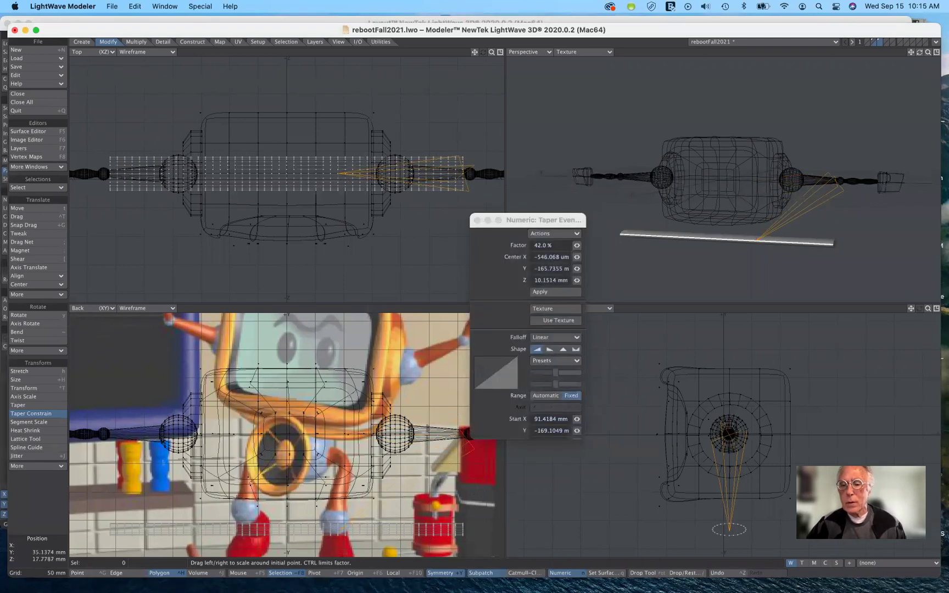
left_click_drag(729, 433, 729, 529)
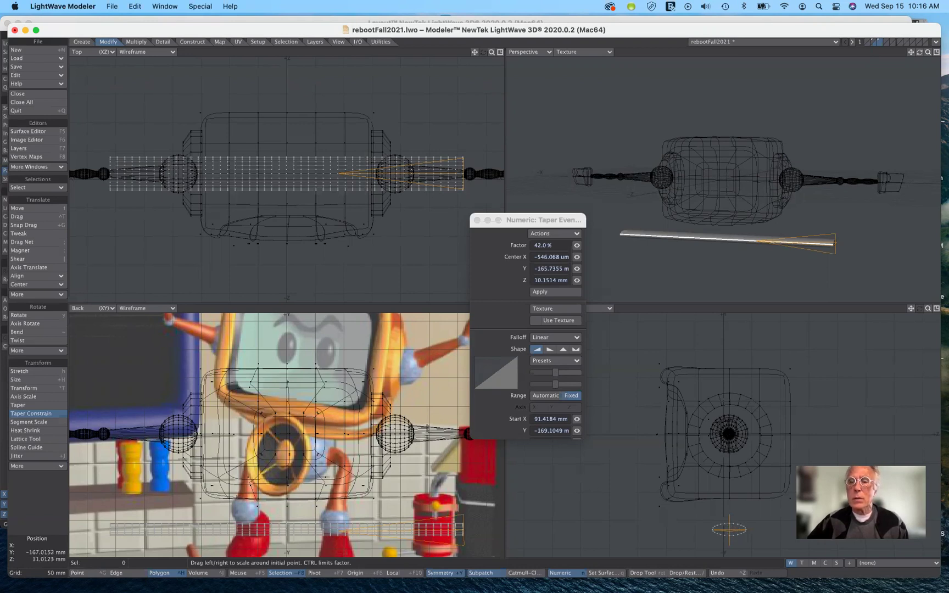
left_click(730, 529)
left_click_drag(733, 529, 721, 530)
key("super+z")
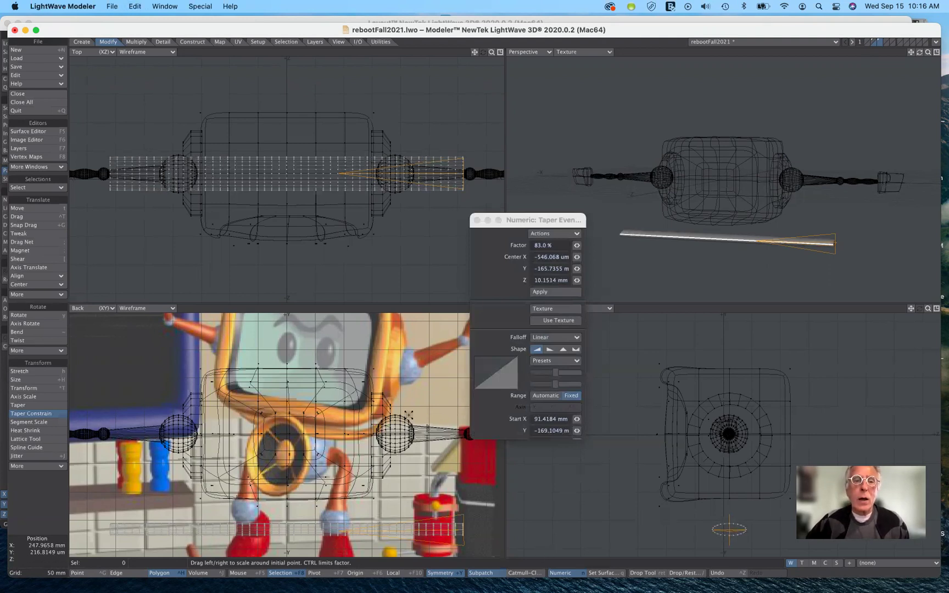
Try the Taper tool on the bar with no falloff, at 115% horizontal and 82% vertical about its centre.
left_click(38, 407)
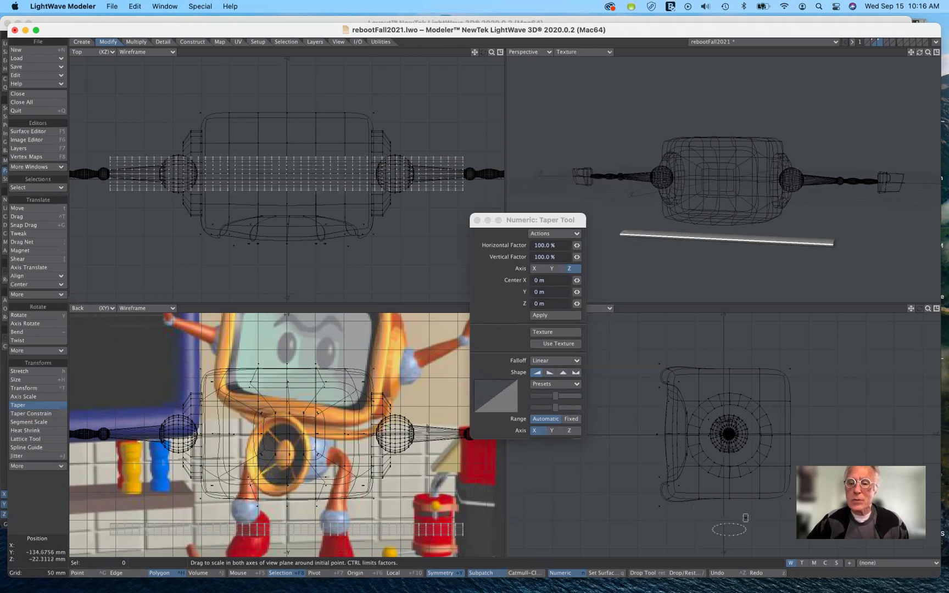
left_click(557, 362)
left_click(551, 350)
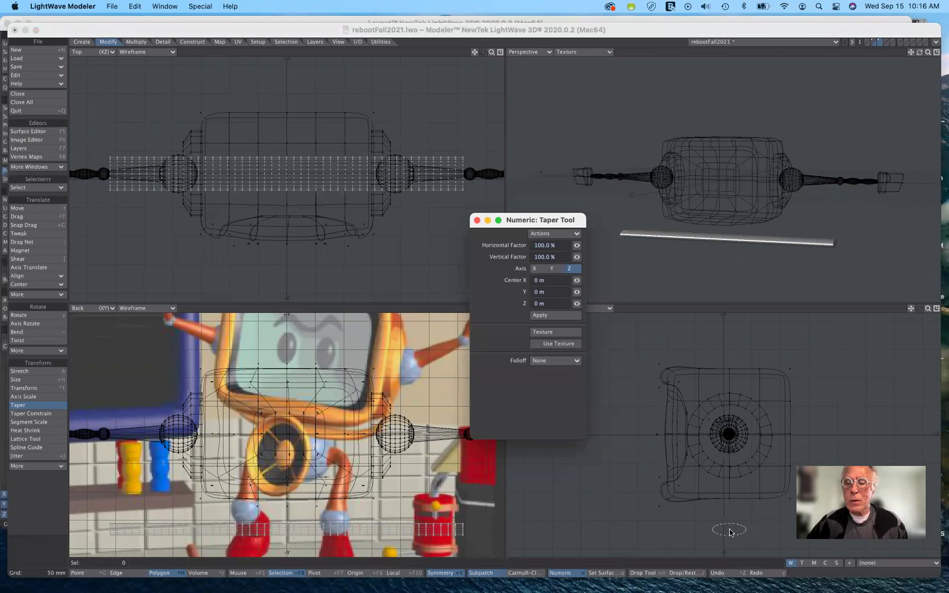
mouse_move(730, 529)
left_mouse_down()
mouse_move(736, 547)
mouse_move(731, 465)
mouse_move(737, 538)
left_mouse_up()
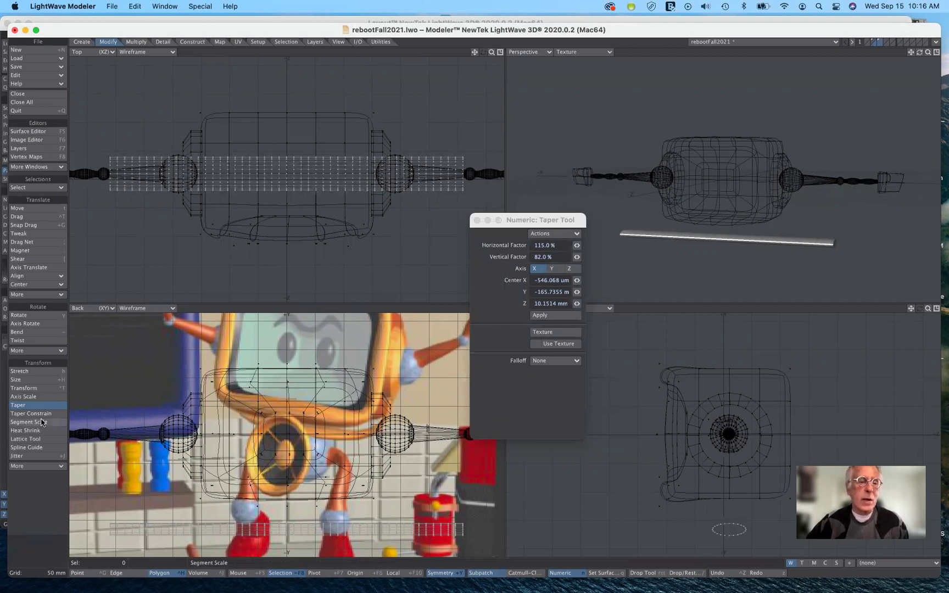
Set Stretch to Linear falloff and fit its fixed range onto the bar's outer positive-X portion.
left_click(37, 372)
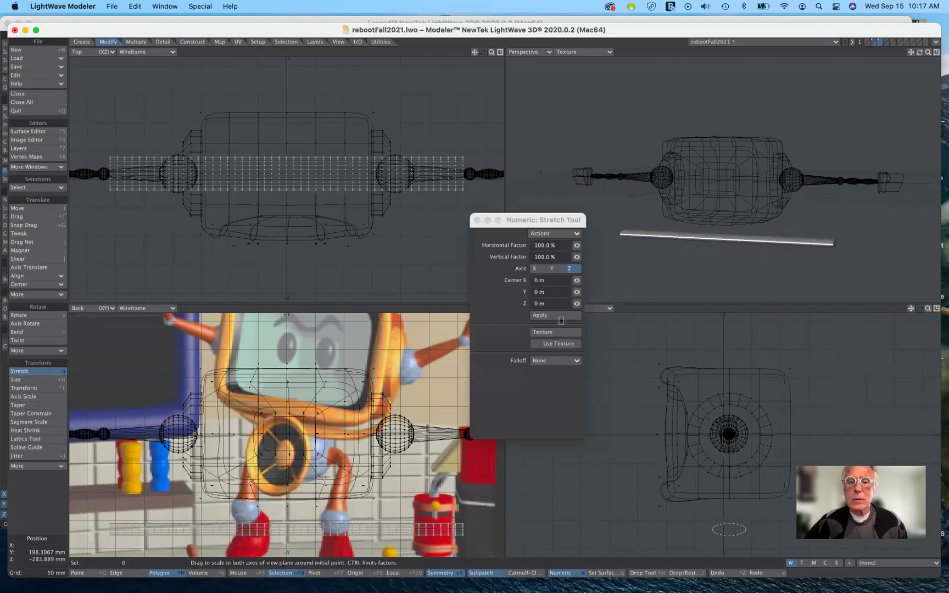
left_click(566, 361)
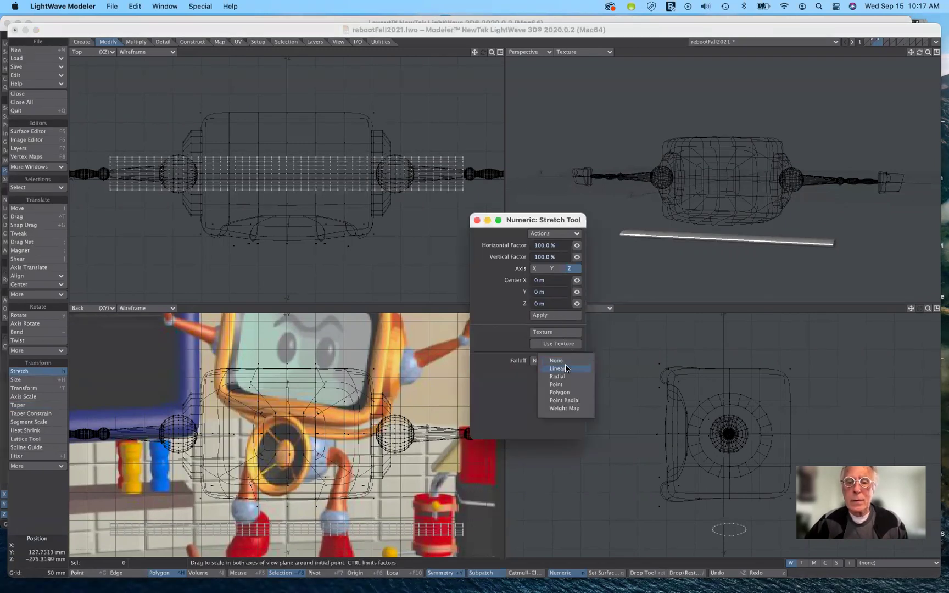
left_click(566, 368)
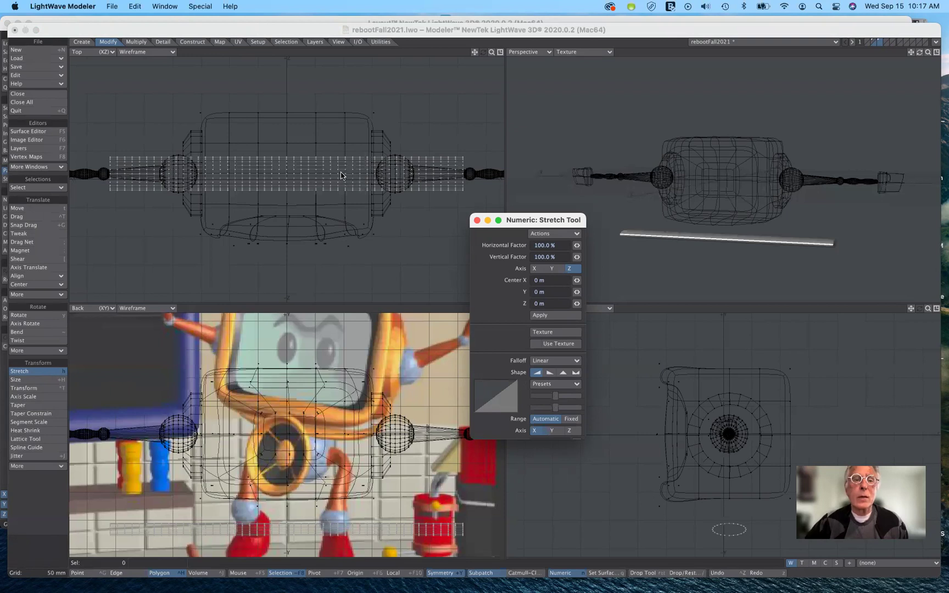
mouse_move(342, 174)
right_mouse_down()
mouse_move(472, 175)
mouse_move(463, 174)
right_mouse_up()
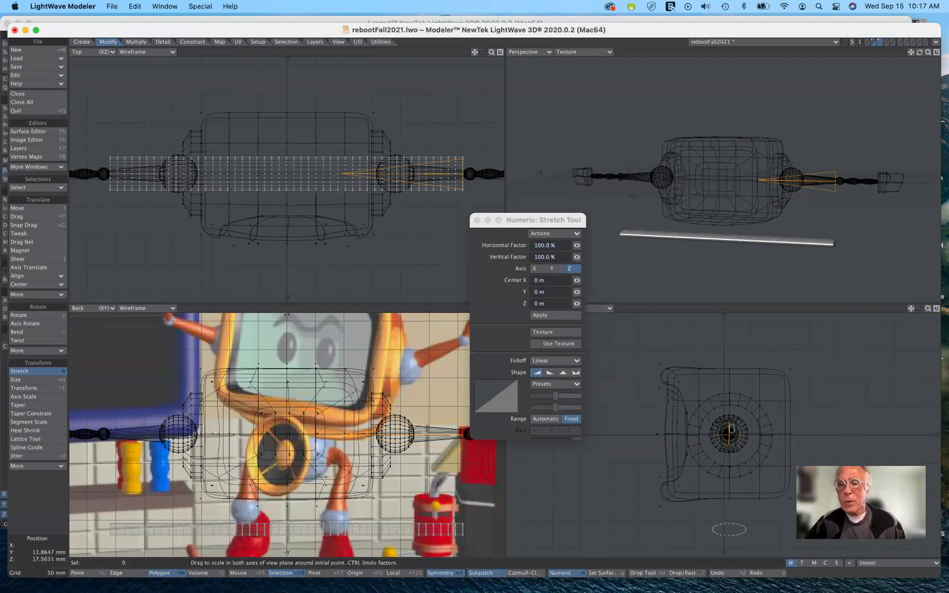
right_click_drag(729, 433, 731, 530)
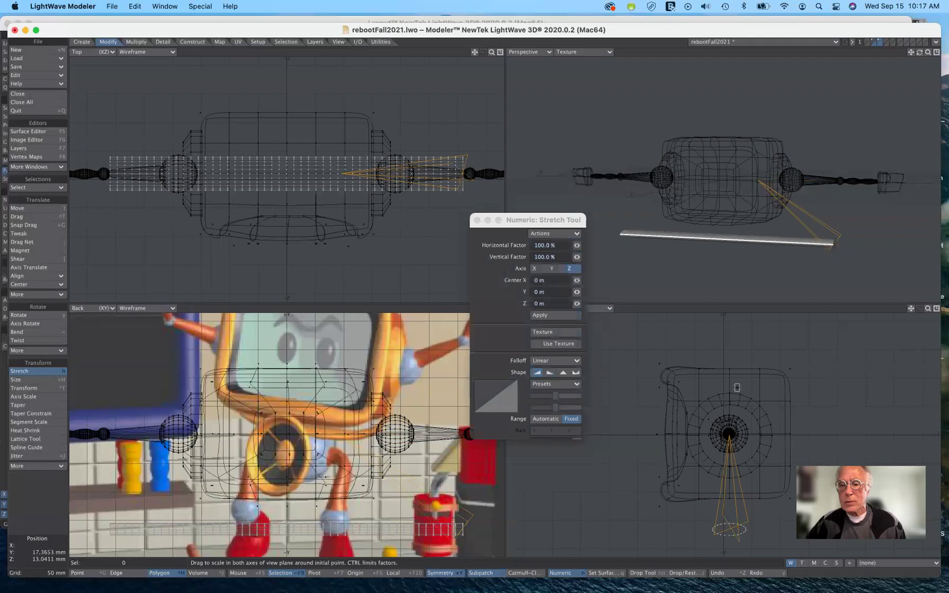
right_click_drag(729, 439, 732, 529)
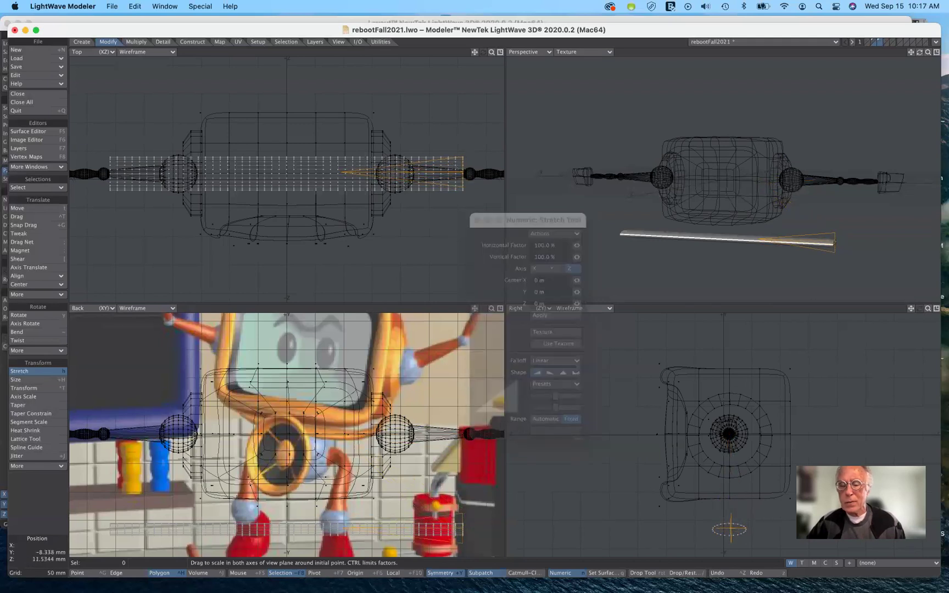
right_click_drag(730, 438, 730, 438)
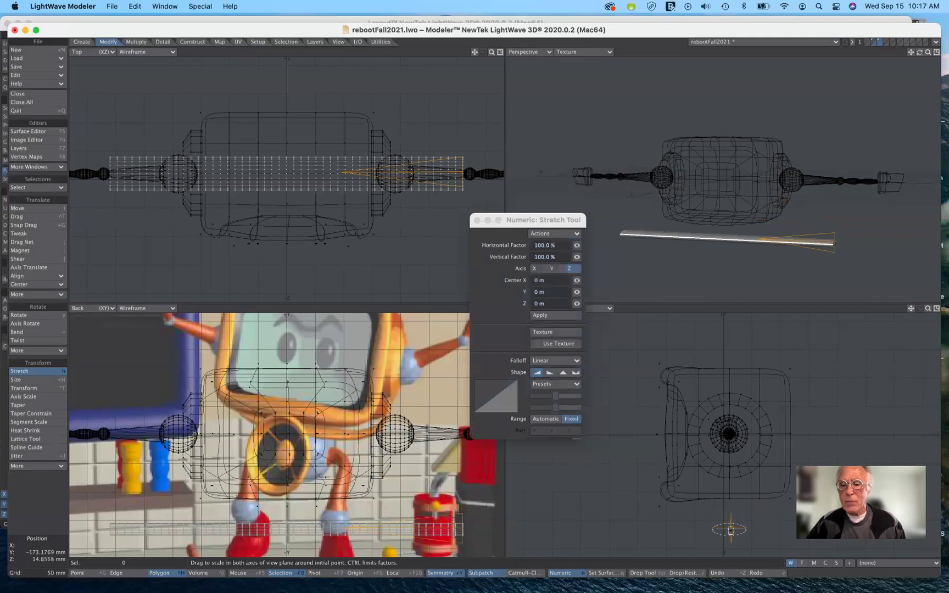
Try stretching the bar's end profile to 106% horizontal and 50% vertical, and inspect it in perspective.
left_click_drag(732, 528, 736, 533)
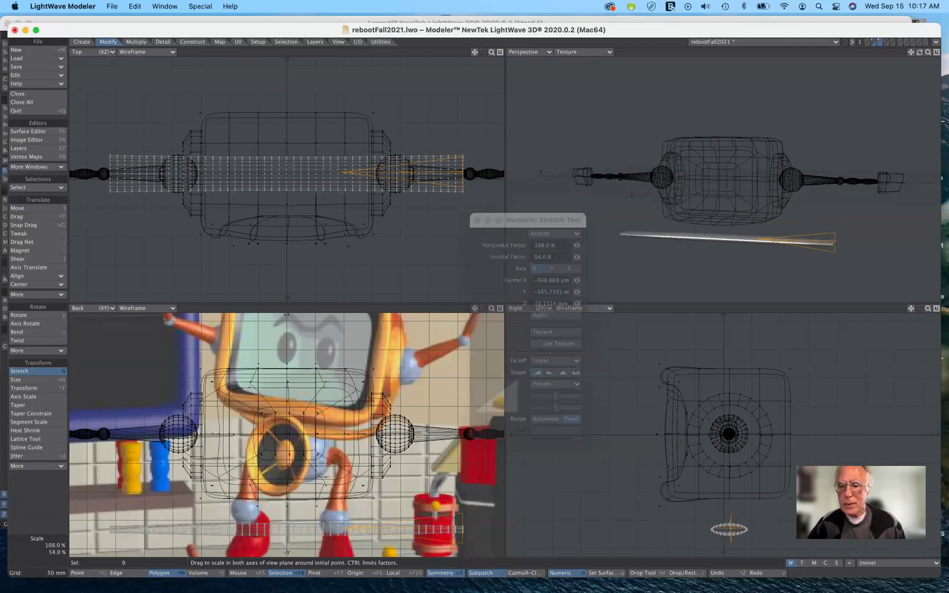
left_click_drag(736, 533, 735, 533)
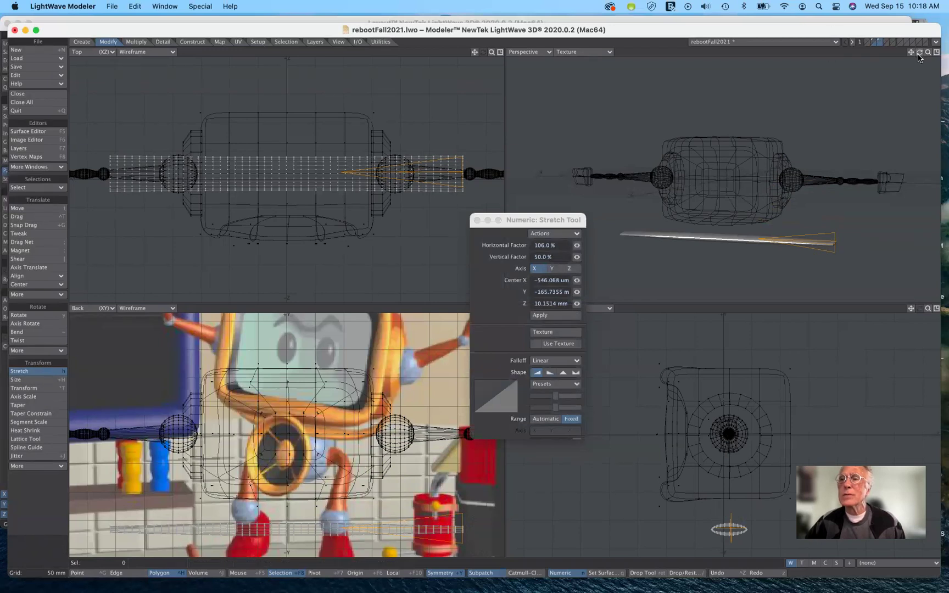
mouse_move(928, 53)
left_mouse_down()
mouse_move(912, 55)
mouse_move(914, 36)
mouse_move(907, 54)
mouse_move(890, 55)
mouse_move(946, 54)
mouse_move(881, 57)
mouse_move(941, 48)
mouse_move(916, 53)
left_mouse_up()
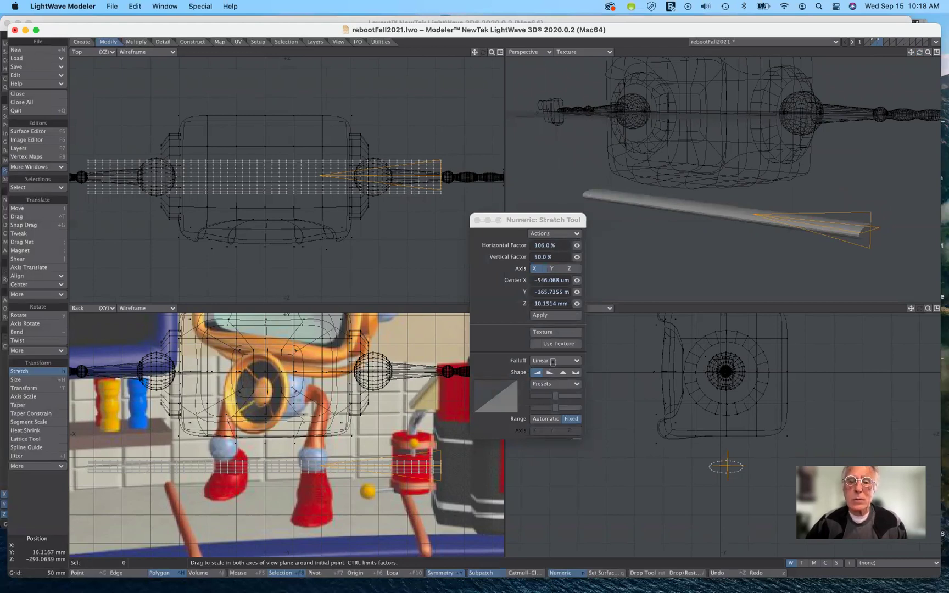
Remove the Stretch falloff, try scaling the bar's profile with Symmetry on and off, and undo each attempt, leaving Symmetry off.
left_click(553, 365)
left_click(555, 360)
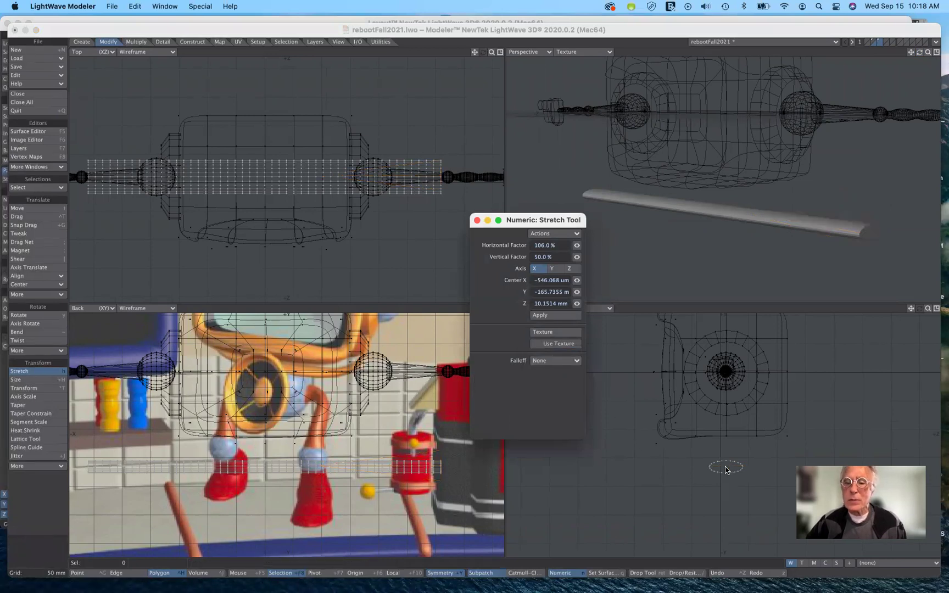
left_click_drag(727, 470, 726, 447)
left_click_drag(726, 484, 727, 467)
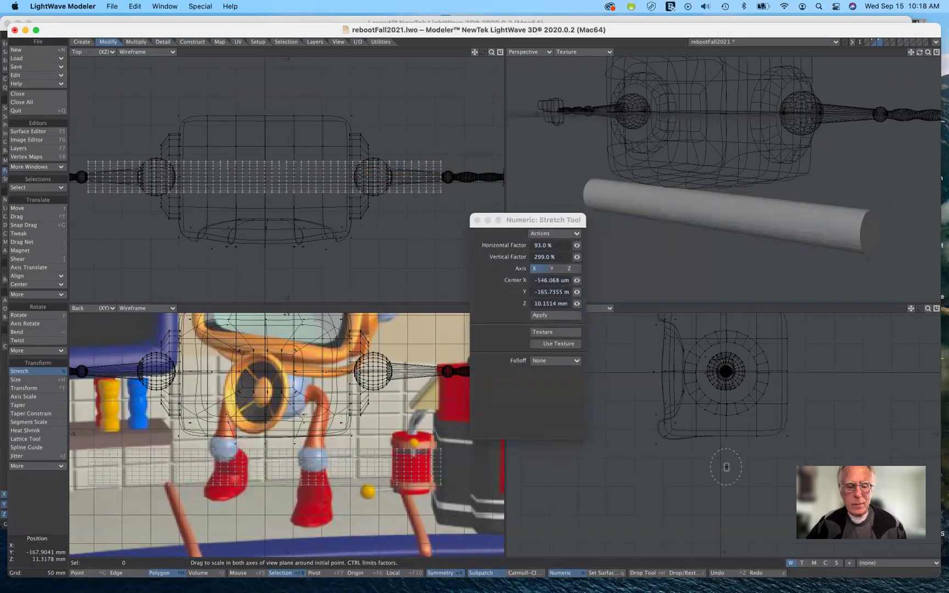
key("super+z")
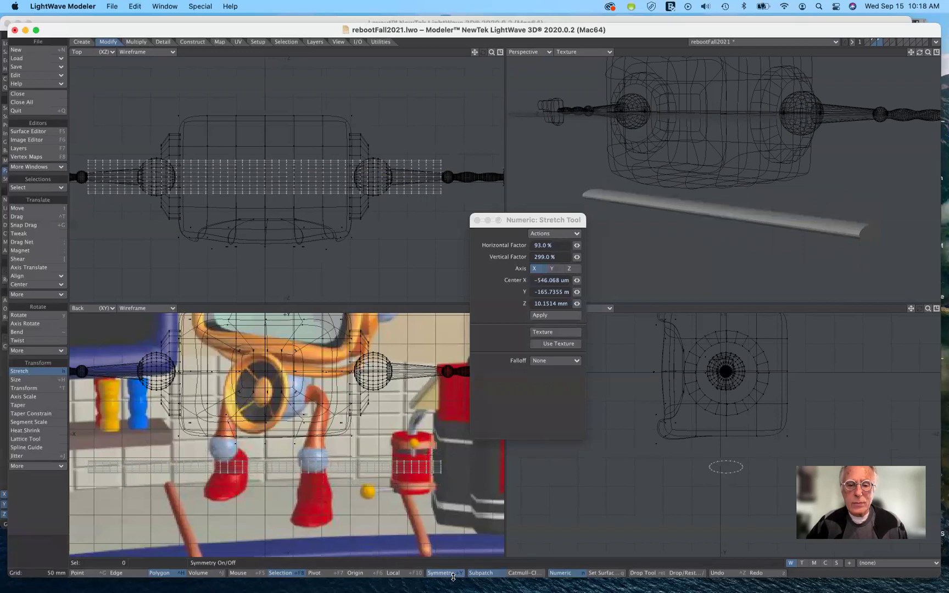
left_click_drag(727, 467, 722, 363)
key("super+z")
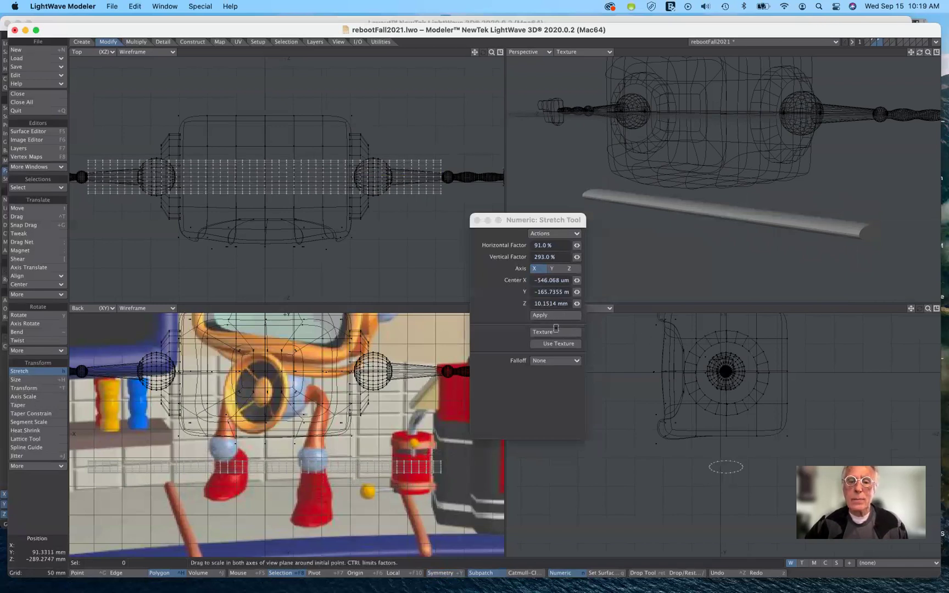
Set Stretch to Linear falloff and try placing its fixed range along the bar and across its side profile.
left_click(559, 365)
left_click(556, 369)
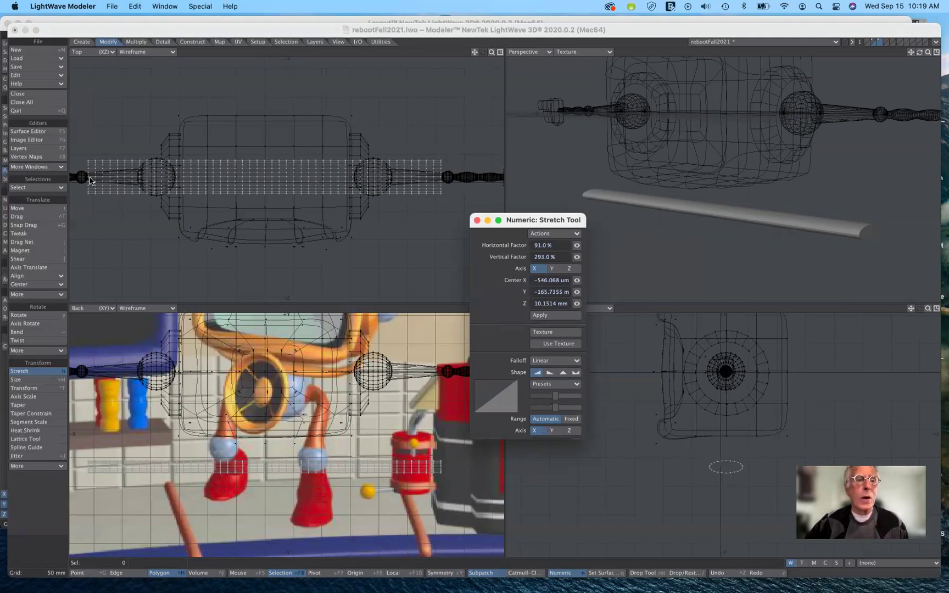
right_click_drag(89, 178, 440, 176)
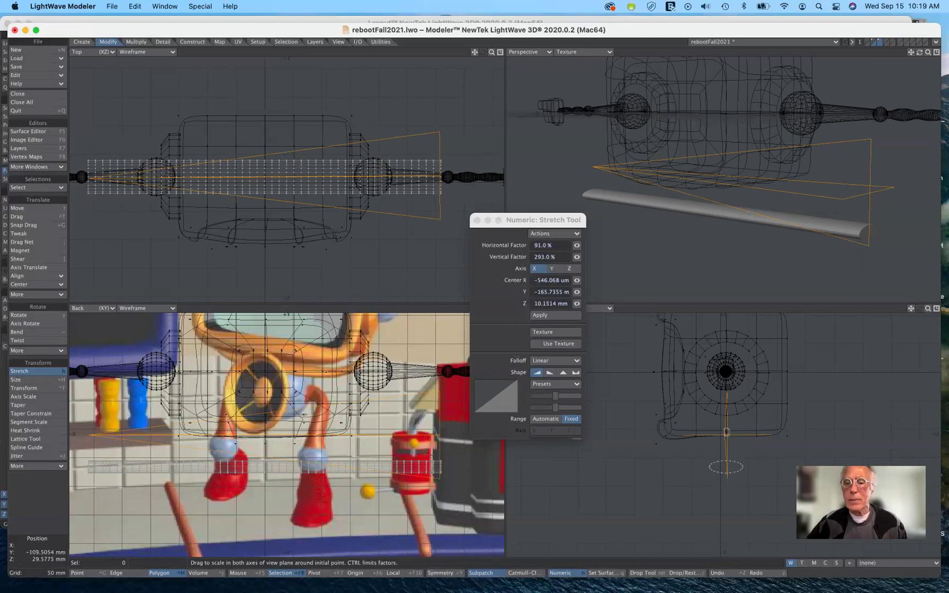
right_click_drag(726, 435, 727, 466)
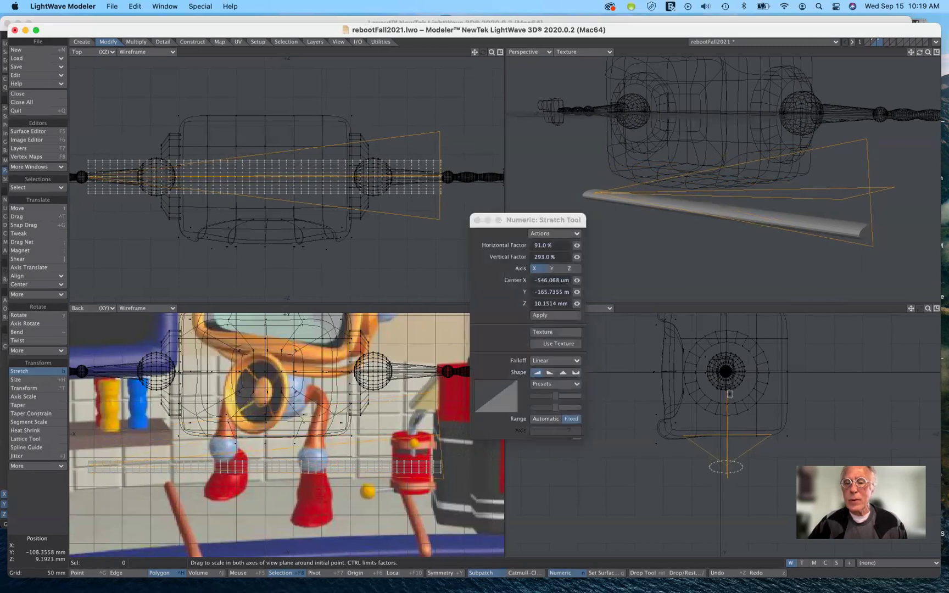
right_click_drag(728, 396, 726, 470)
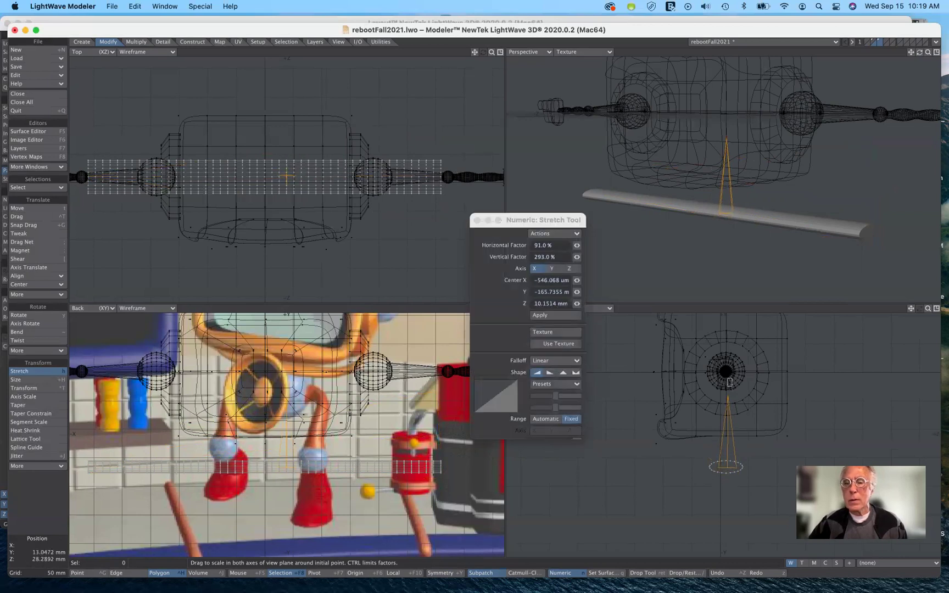
right_click_drag(729, 398, 651, 432)
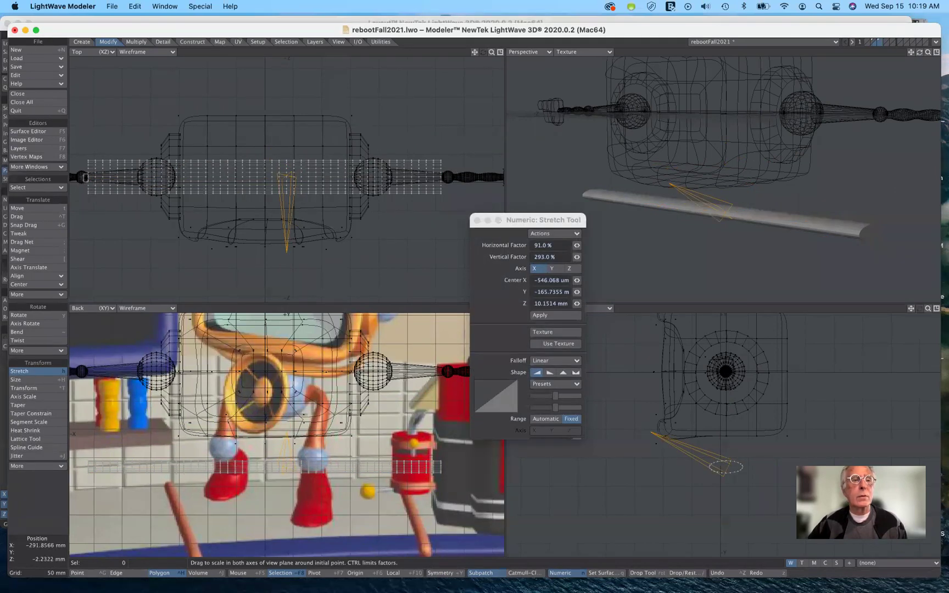
Fit the falloff range along the bar's full length, try stretching the profile to 179% horizontal and 447% vertical, and undo it.
right_click_drag(89, 179, 441, 174)
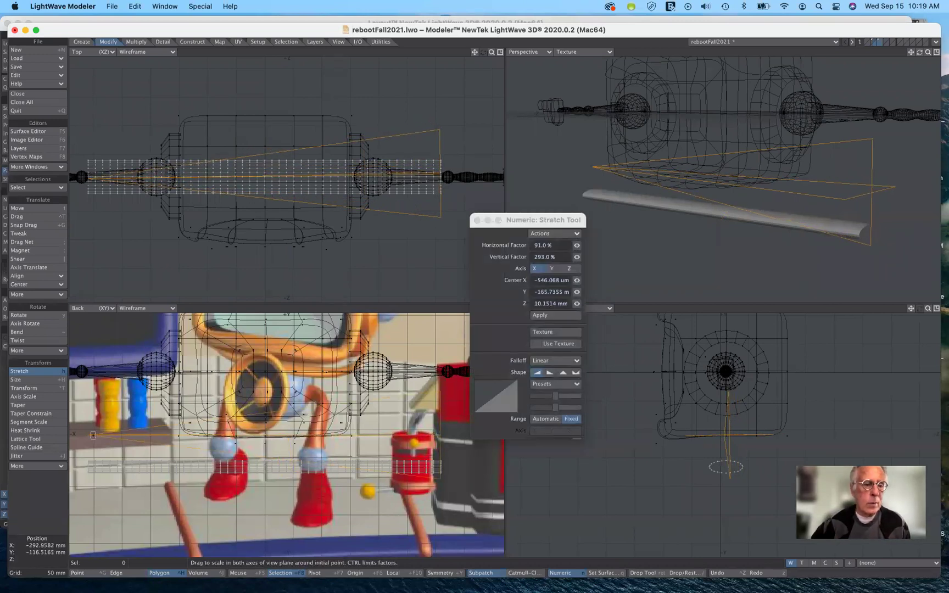
right_click_drag(91, 436, 90, 466)
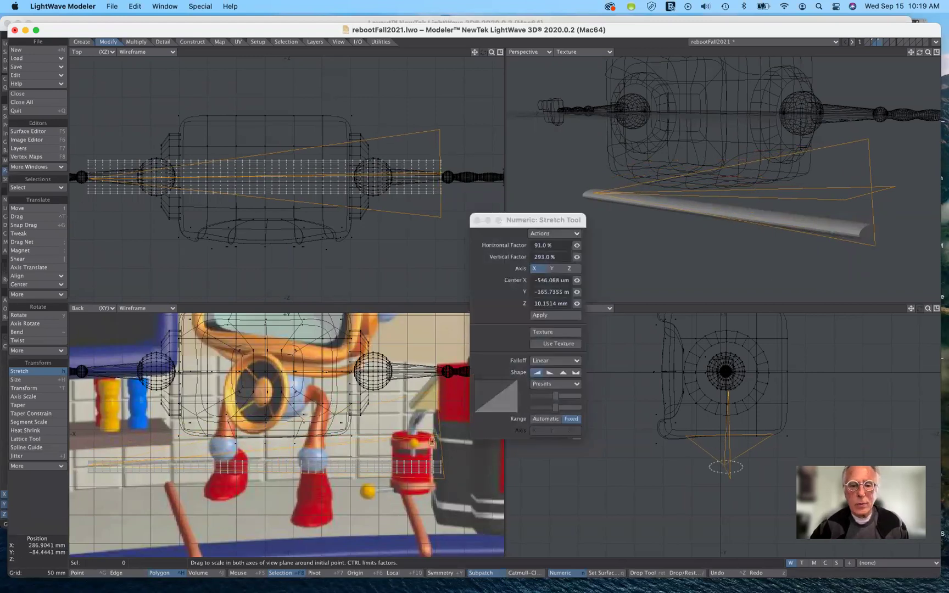
right_click_drag(440, 436, 434, 466)
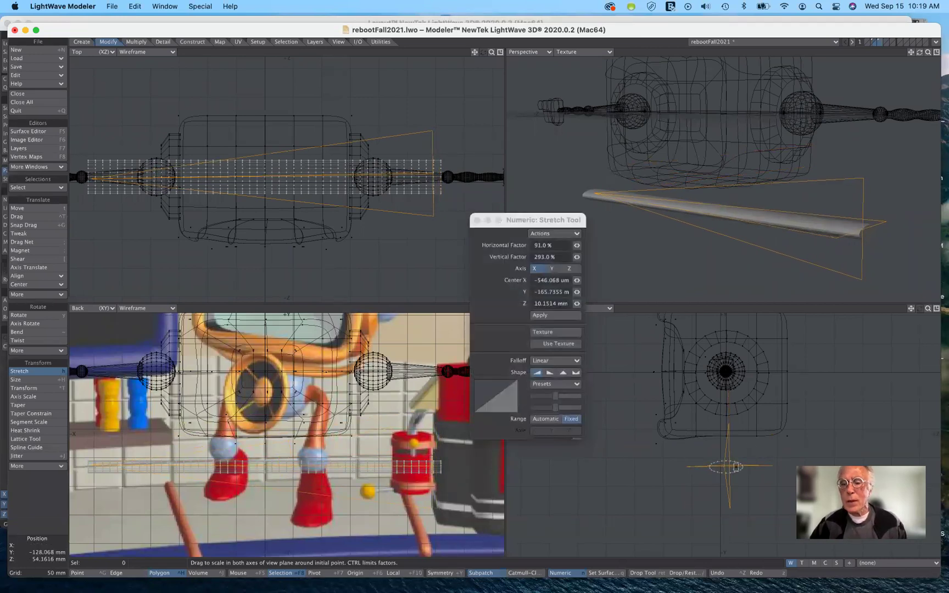
left_click_drag(729, 467, 773, 297)
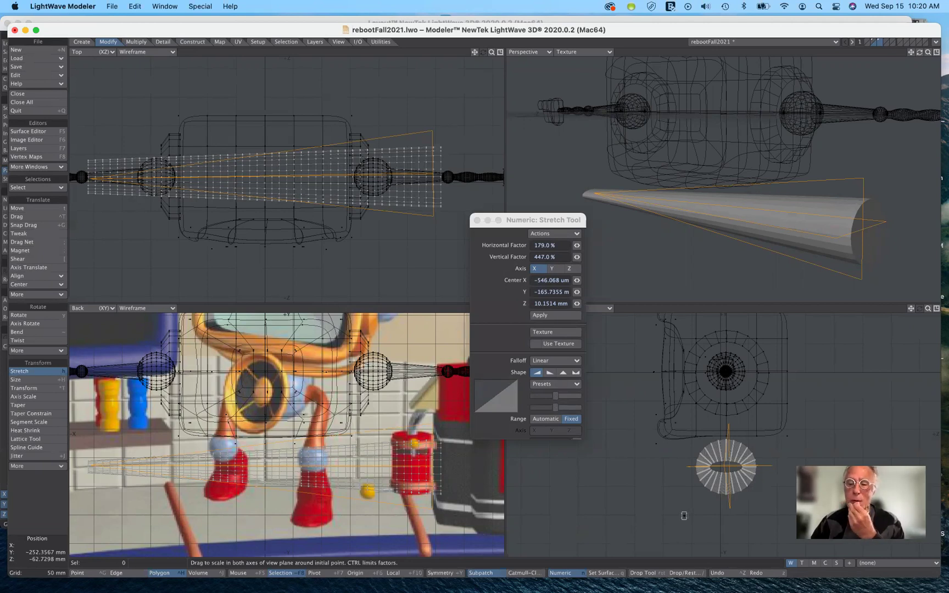
key("ctrl+z")
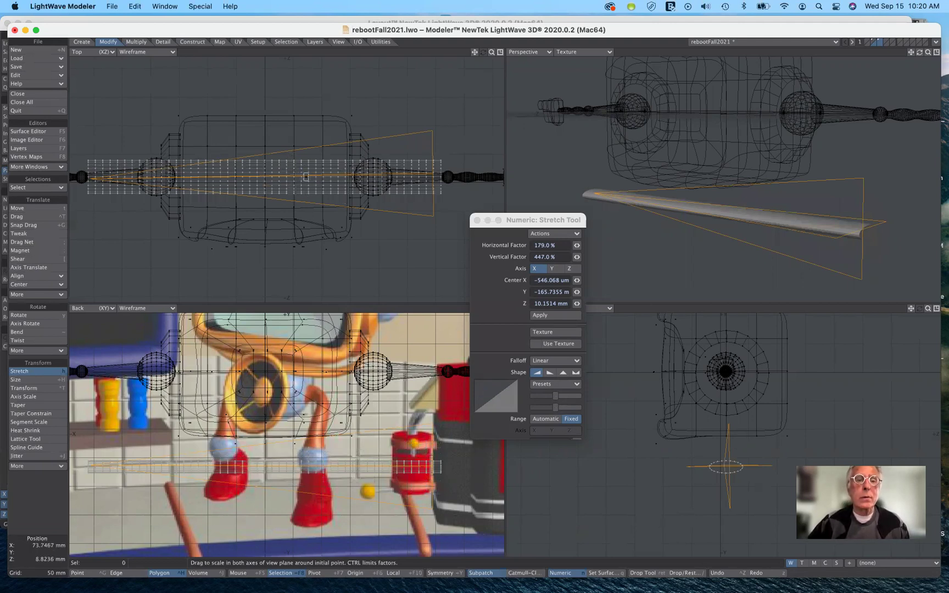
Refit the fixed linear falloff range onto the bar's outer positive-X portion, aligned with its centreline.
left_click_drag(306, 177, 441, 193)
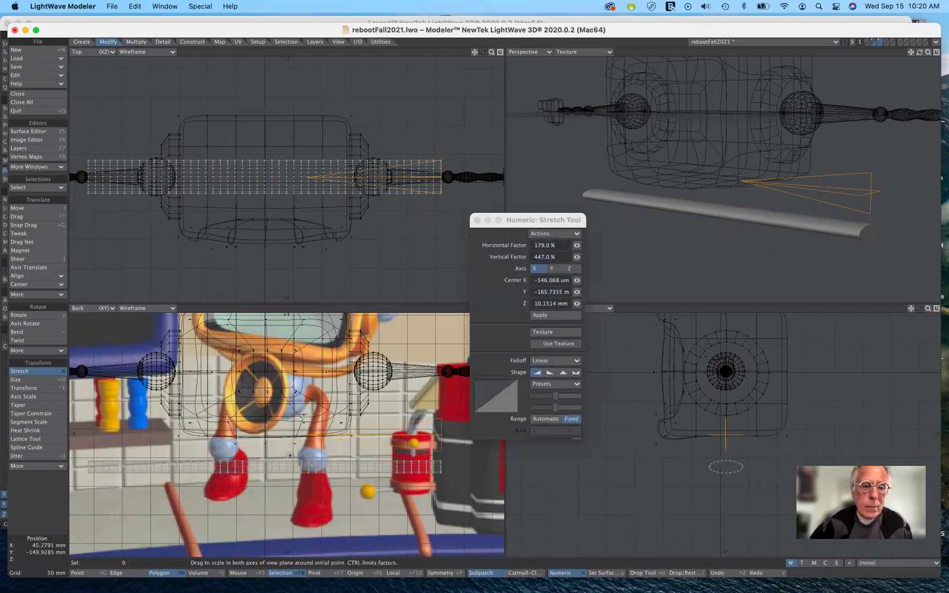
left_click_drag(305, 437, 306, 465)
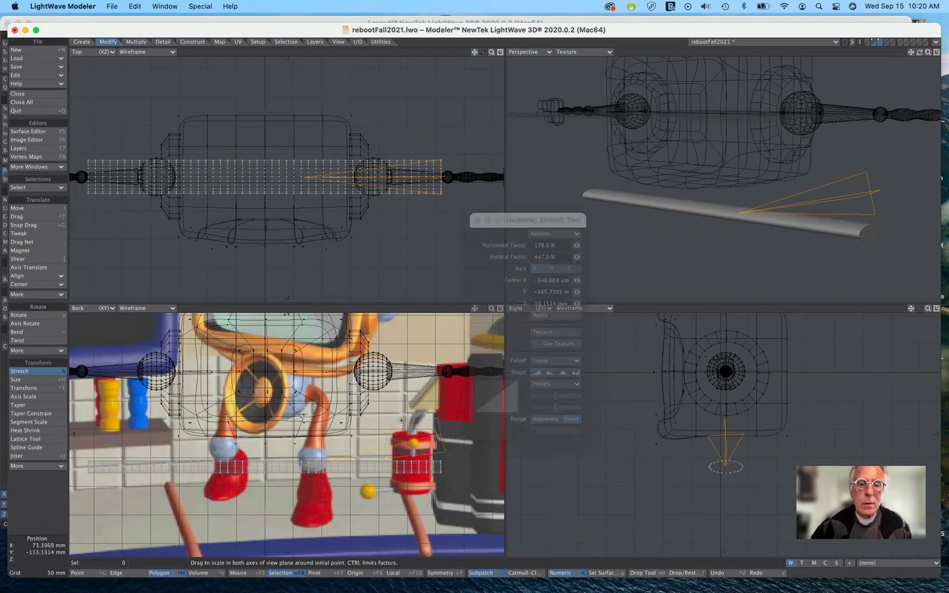
left_click_drag(441, 436, 441, 466)
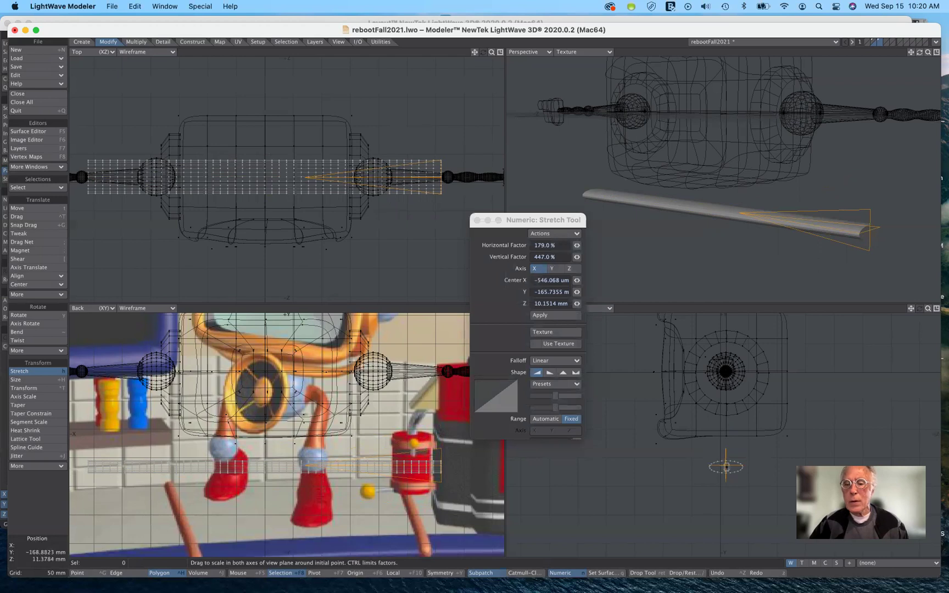
Try stretching the positive-X end profile to 108% horizontal and 49% vertical with Symmetry off, and inspect it in perspective.
left_click_drag(726, 465, 728, 468)
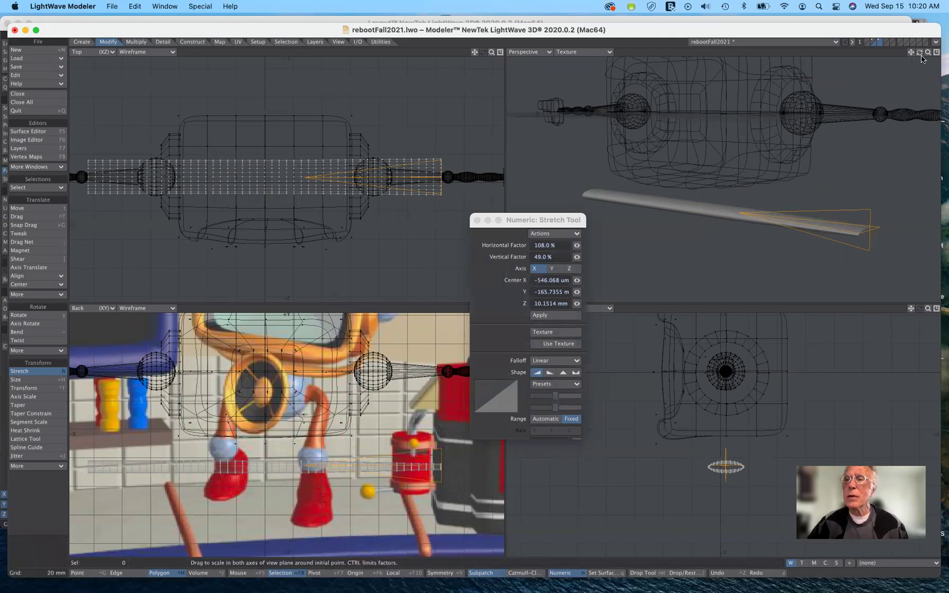
left_click_drag(919, 52, 919, 52)
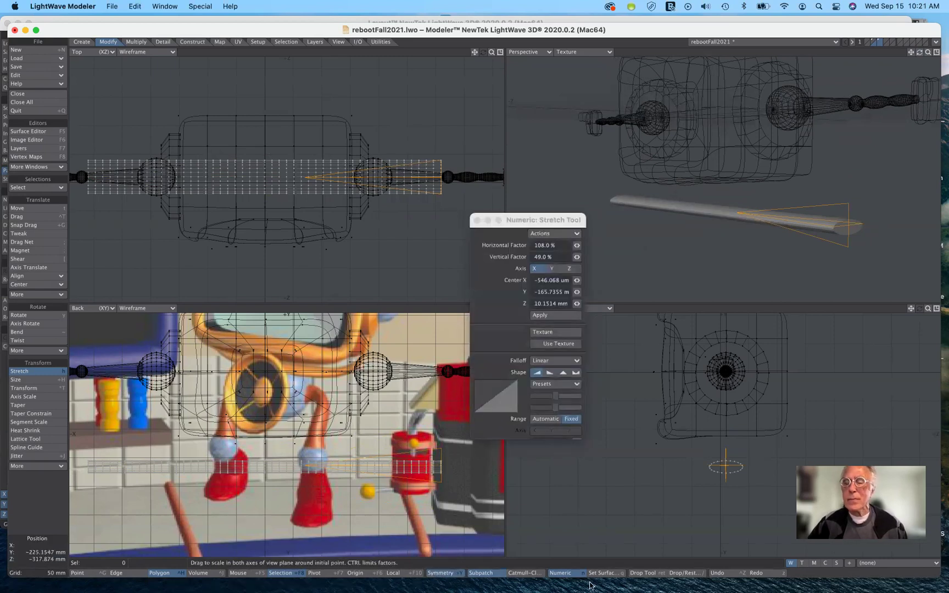
With Symmetry on, stretch the bar's end profiles to 111% horizontal and 49% vertical, and inspect the result in perspective.
key("n")
left_click_drag(726, 467, 730, 488)
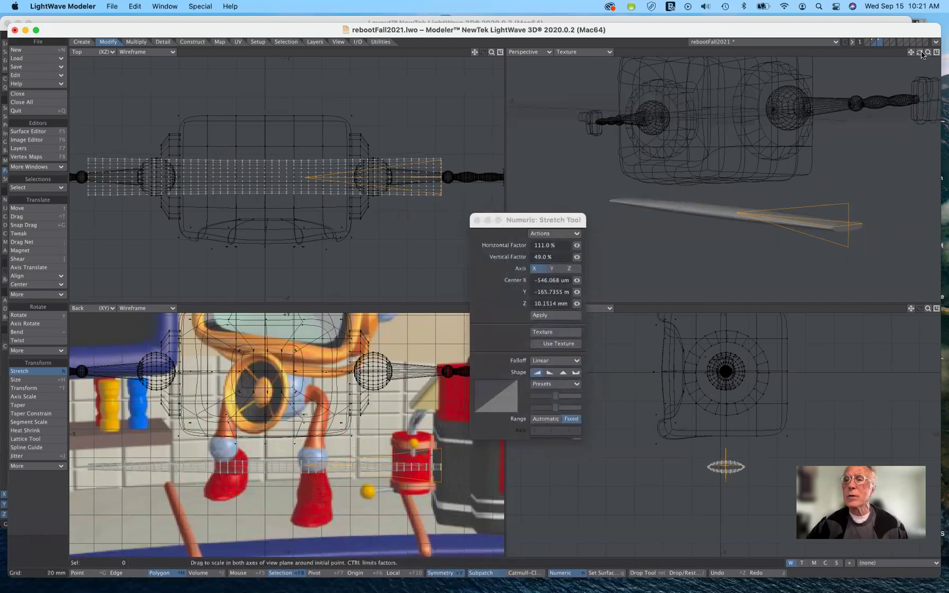
left_click_drag(920, 53, 897, 56)
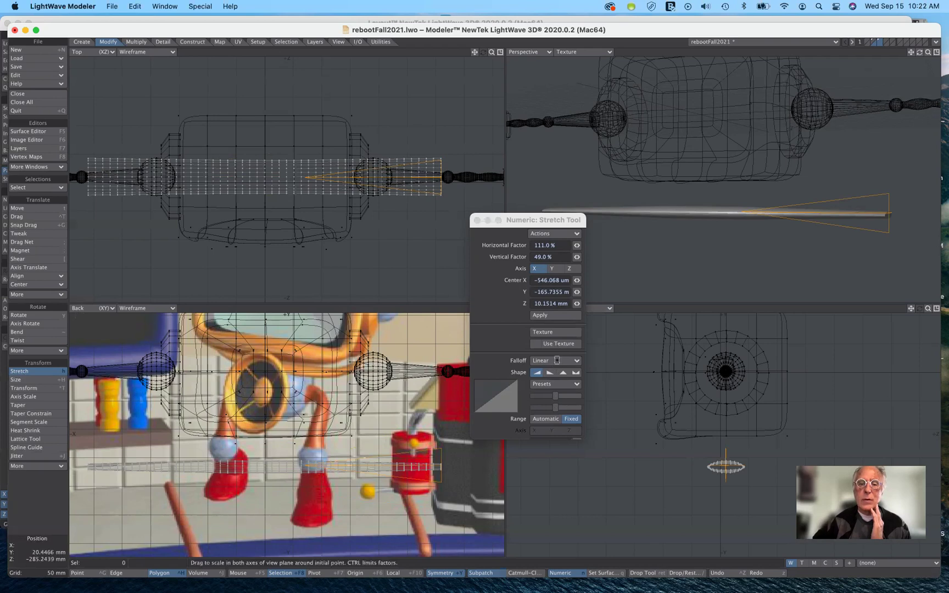
Set Stretch to Radial falloff and place its fixed range just above the bar's middle, with radii about X 245 mm and Y 46 mm.
left_click(558, 361)
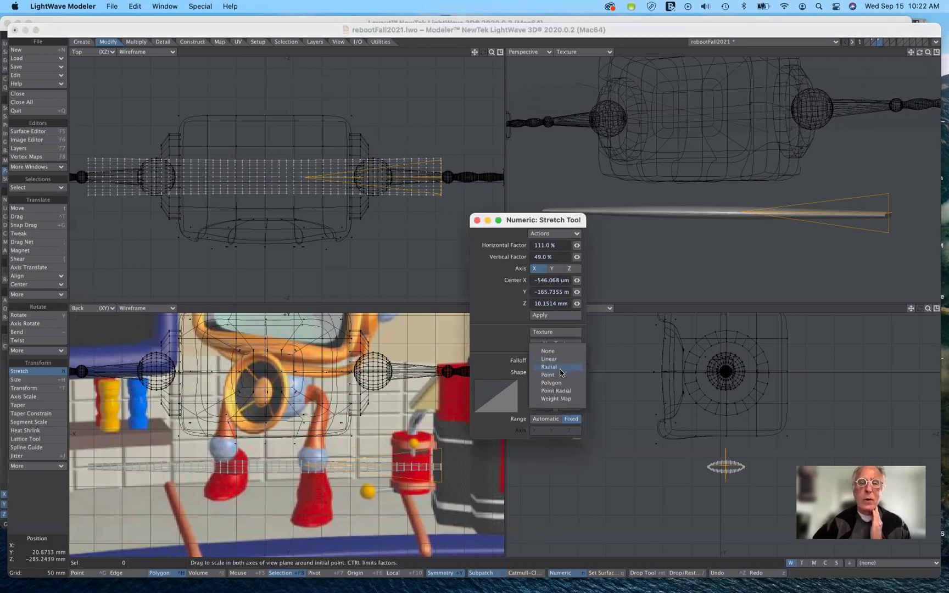
left_click(554, 367)
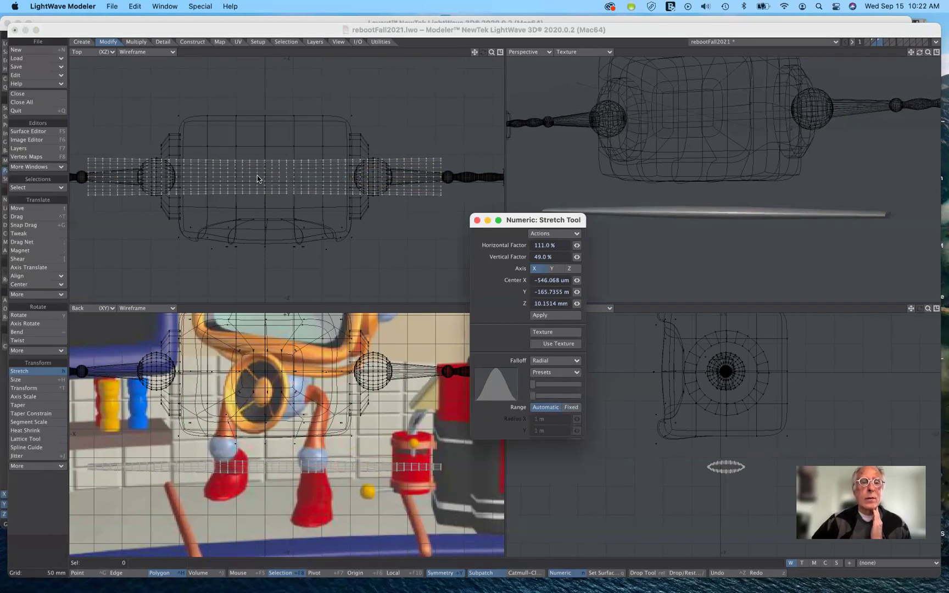
left_click_drag(258, 179, 258, 177)
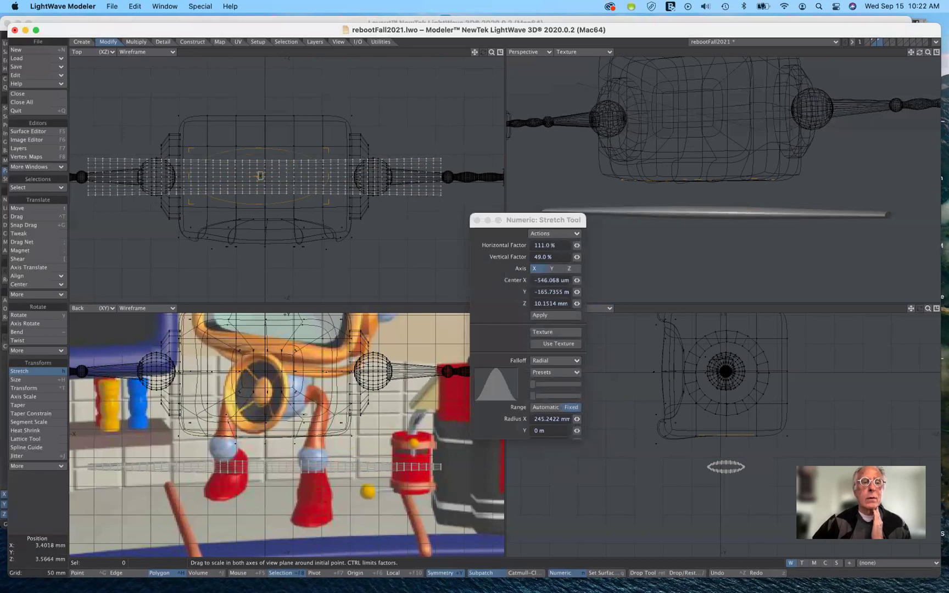
right_click_drag(261, 177, 276, 176)
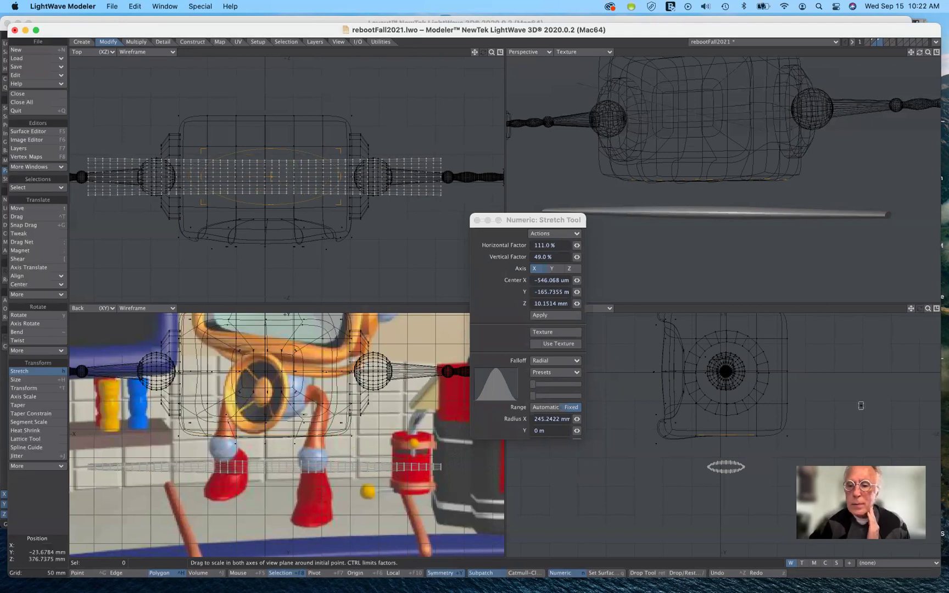
right_click_drag(726, 435, 726, 450)
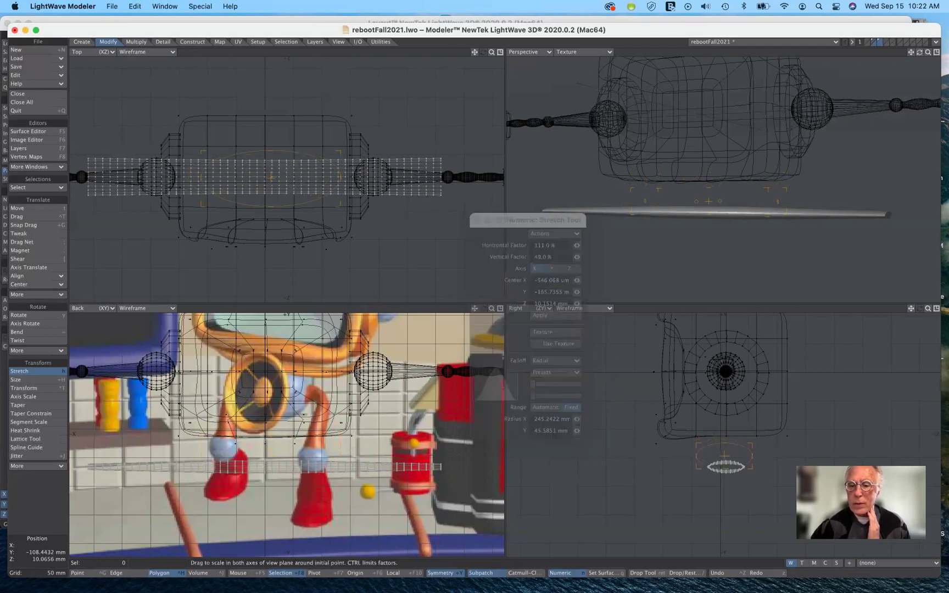
mouse_move(725, 456)
right_mouse_down()
mouse_move(727, 467)
mouse_move(725, 455)
right_mouse_up()
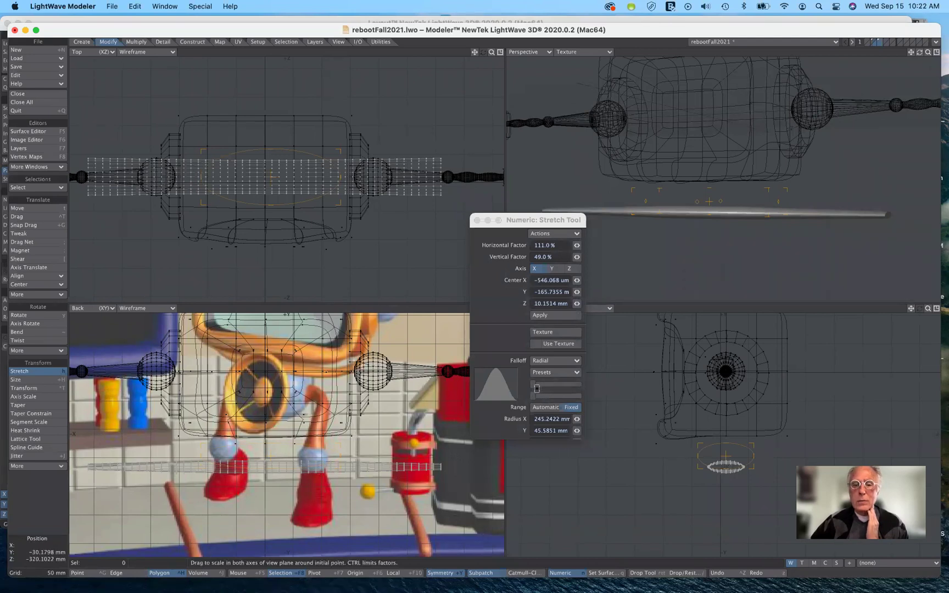
Broaden the radial falloff curve, stretch the bar's middle to 100% horizontal and 162% vertical, and drop the Stretch tool.
left_click_drag(541, 385, 622, 388)
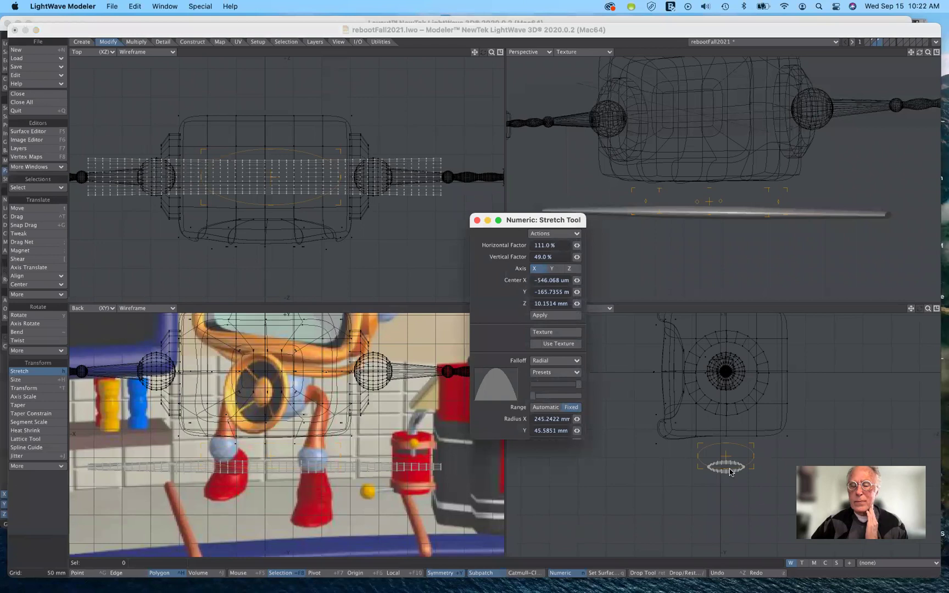
left_click_drag(727, 469, 728, 457)
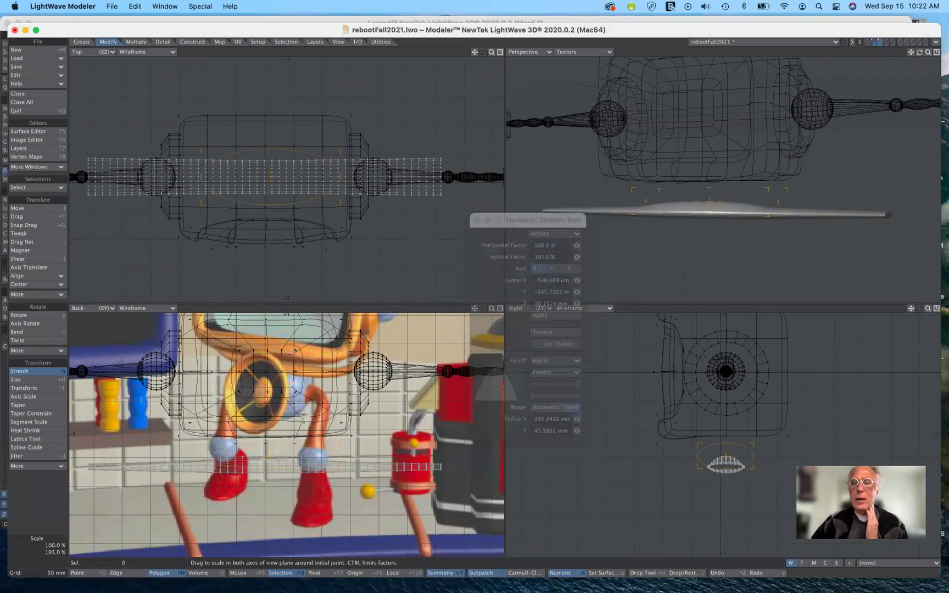
left_click_drag(726, 455, 727, 458)
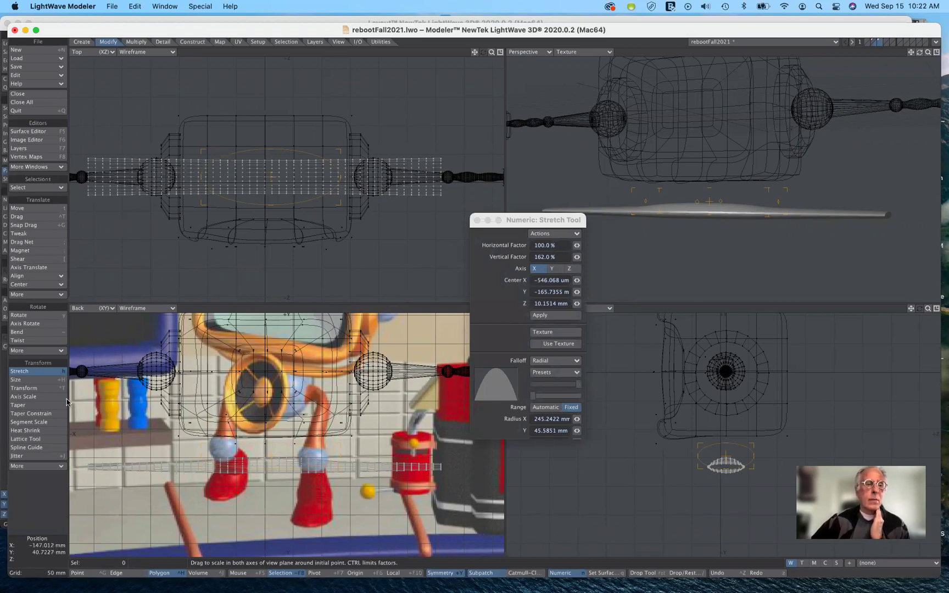
left_click(35, 370)
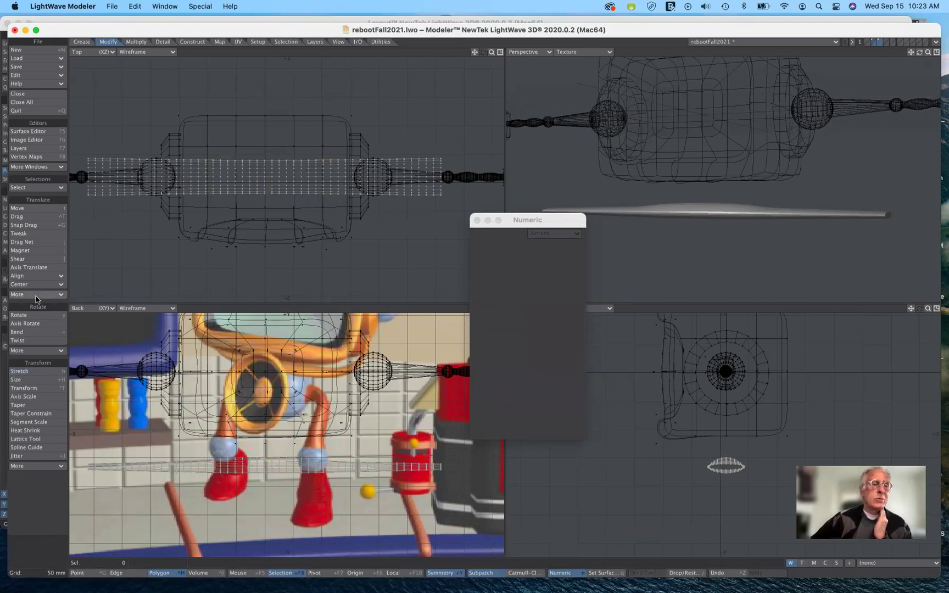
Try bending the bar upward by about 97° with the Bend tool's automatic range along X, and undo it.
left_click(34, 333)
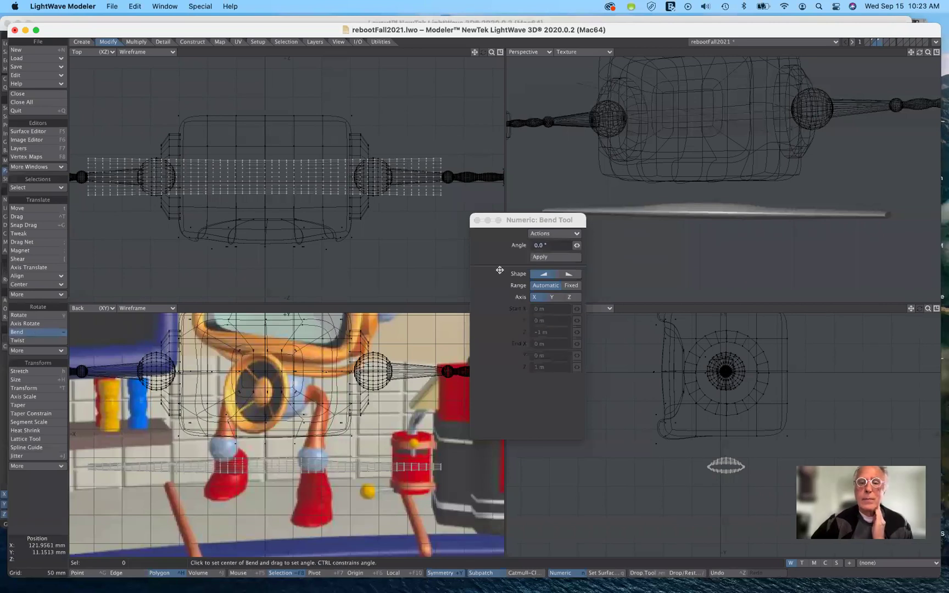
left_click(537, 297)
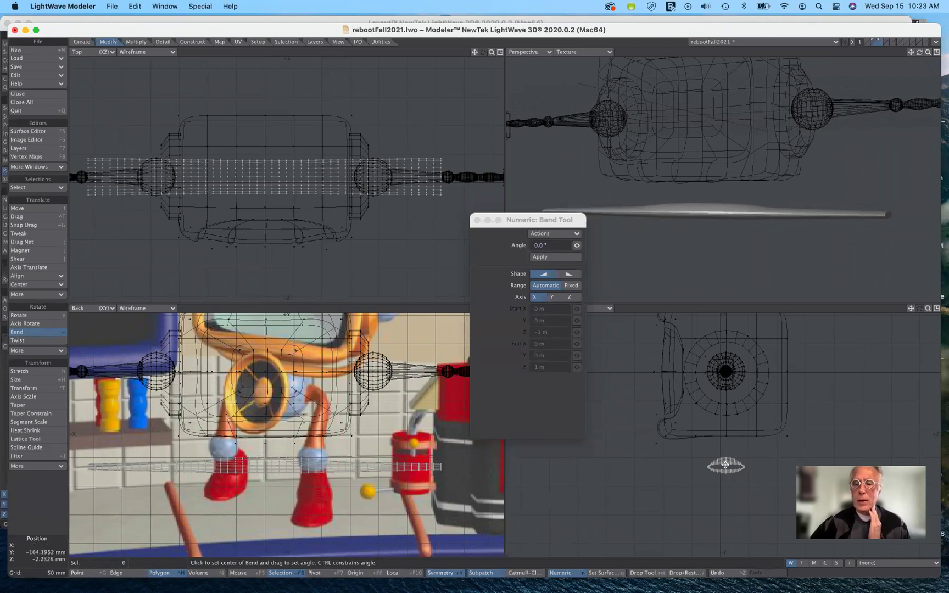
left_click_drag(726, 468, 728, 360)
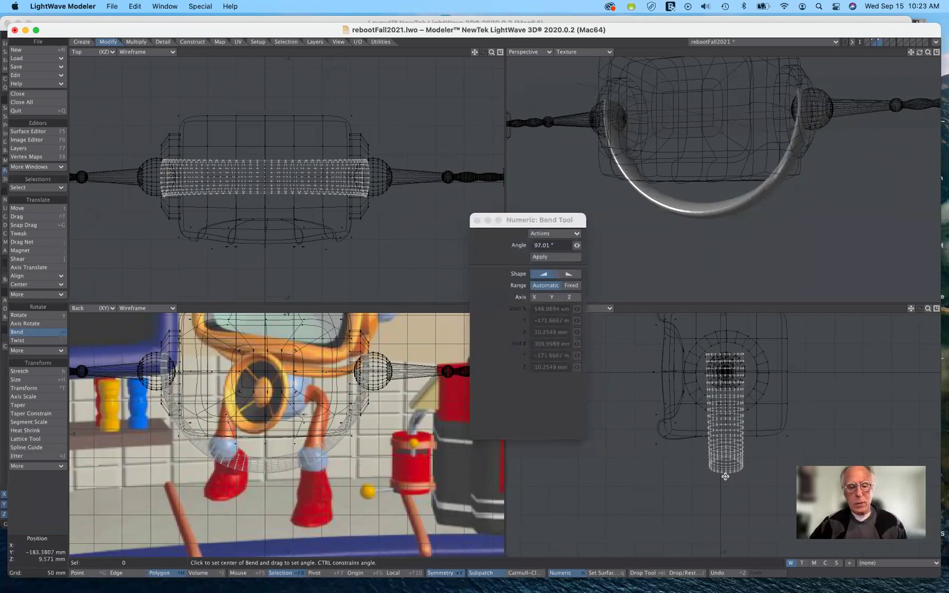
key("super+z")
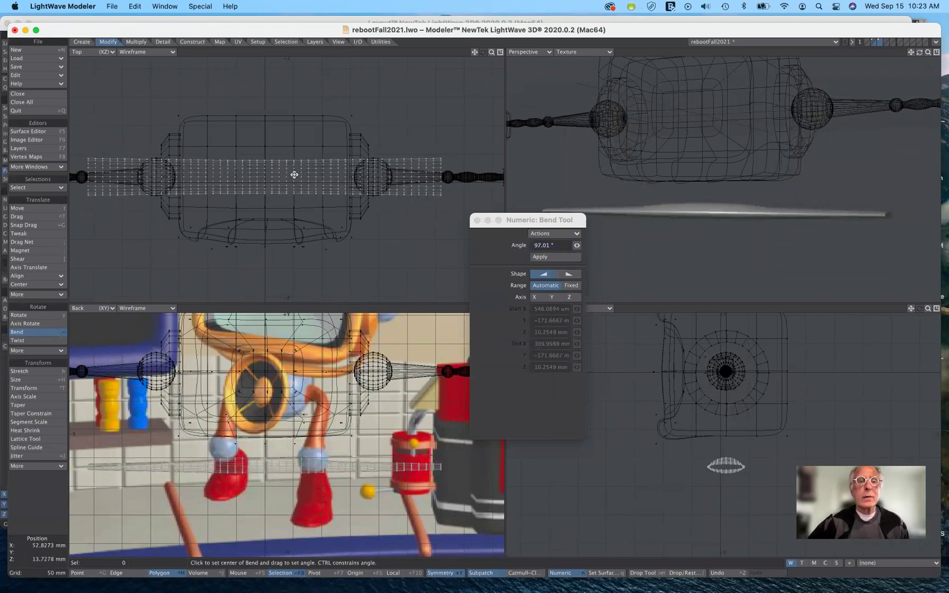
Try a fixed Bend range on one half of the bar, first from about X 105 mm to X 189 mm, and reposition it in the back and side views.
left_click(324, 178)
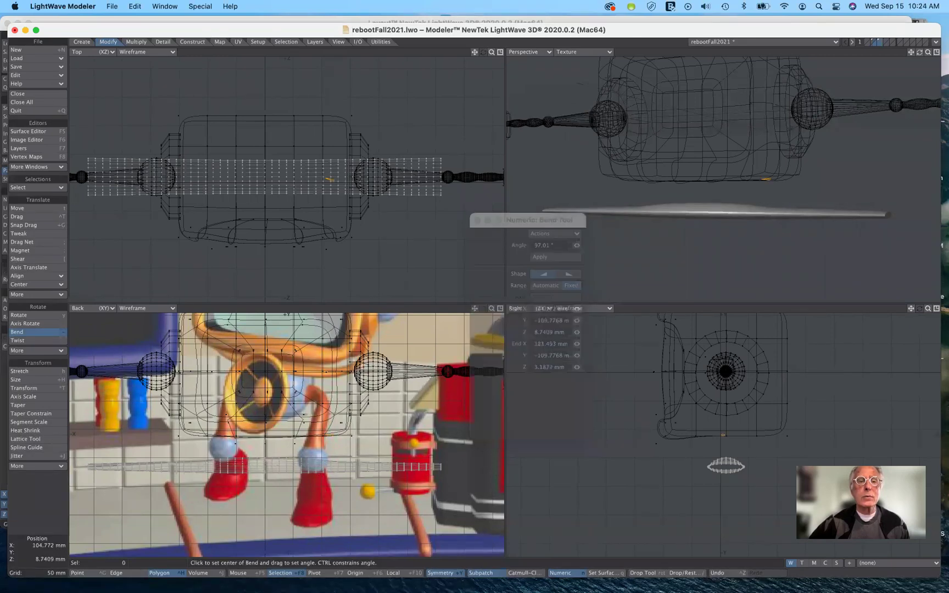
left_click_drag(372, 178, 372, 177)
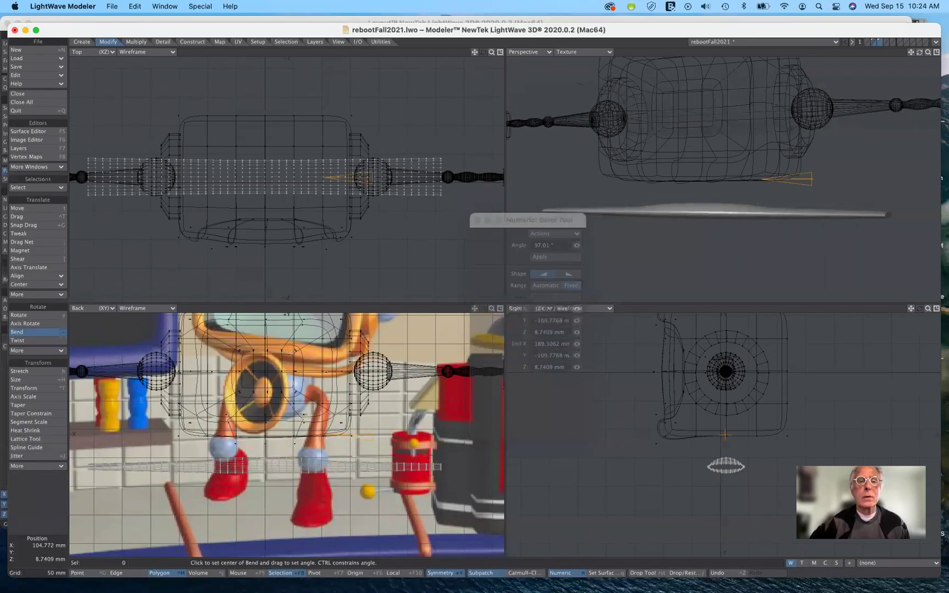
right_click_drag(372, 178, 373, 177)
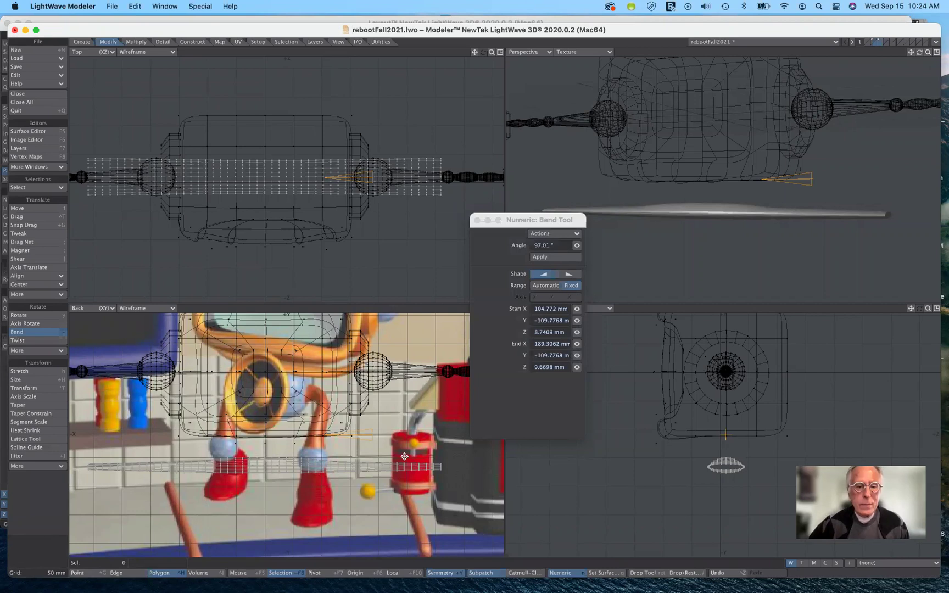
left_click_drag(325, 437, 331, 465)
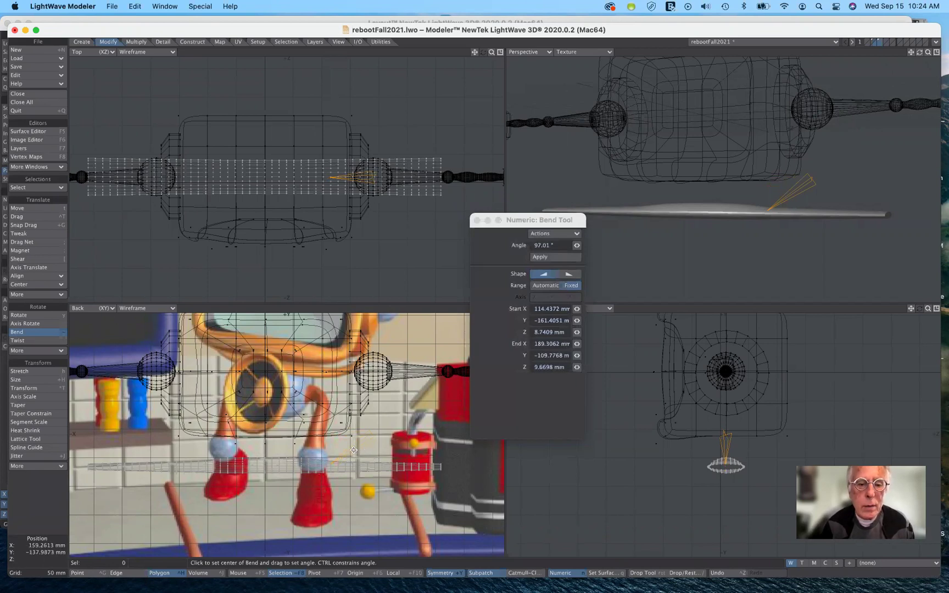
left_click_drag(354, 450, 354, 452)
right_click_drag(354, 468, 387, 466)
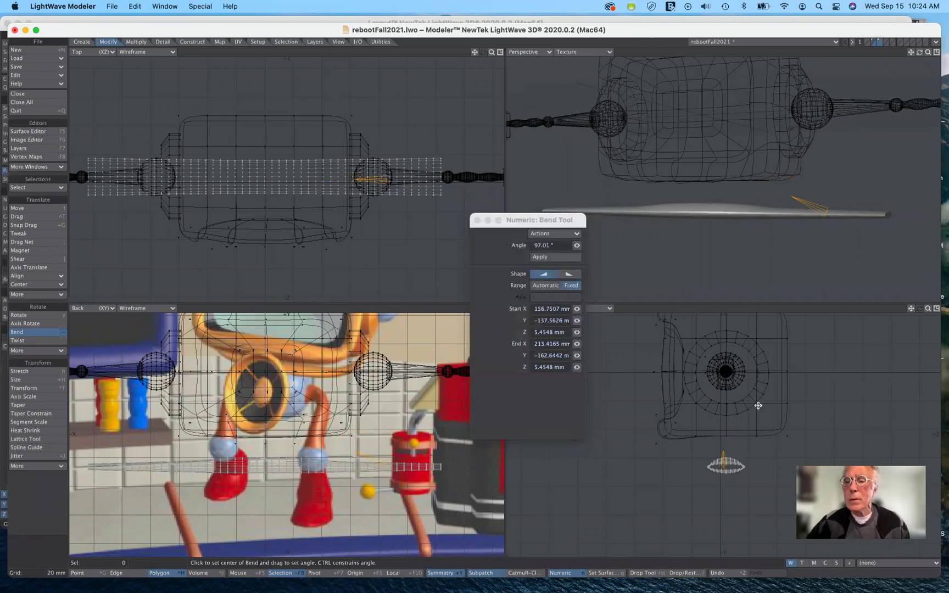
mouse_move(726, 455)
right_mouse_down()
mouse_move(728, 467)
mouse_move(720, 464)
right_mouse_up()
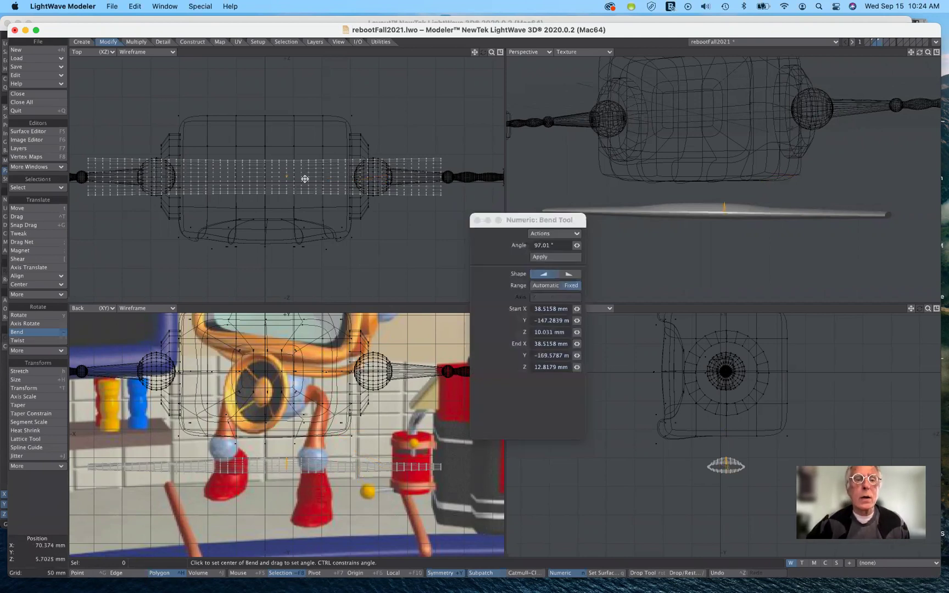
Draw a fixed Bend range from about X 78 mm to X 170 mm, try bending the bar's ends upward by about 87°, and undo it.
right_click_drag(308, 176, 360, 177)
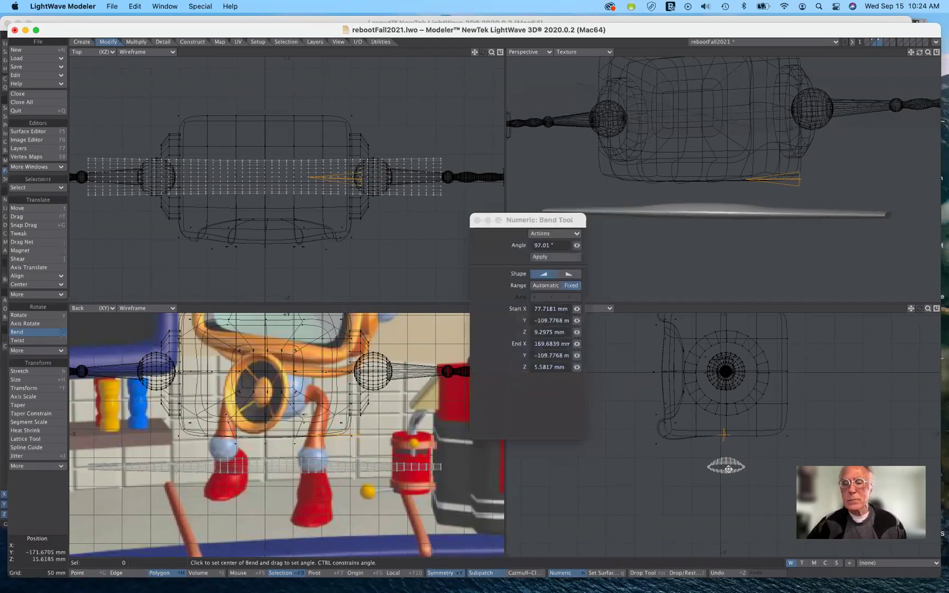
left_click_drag(724, 434, 707, 424)
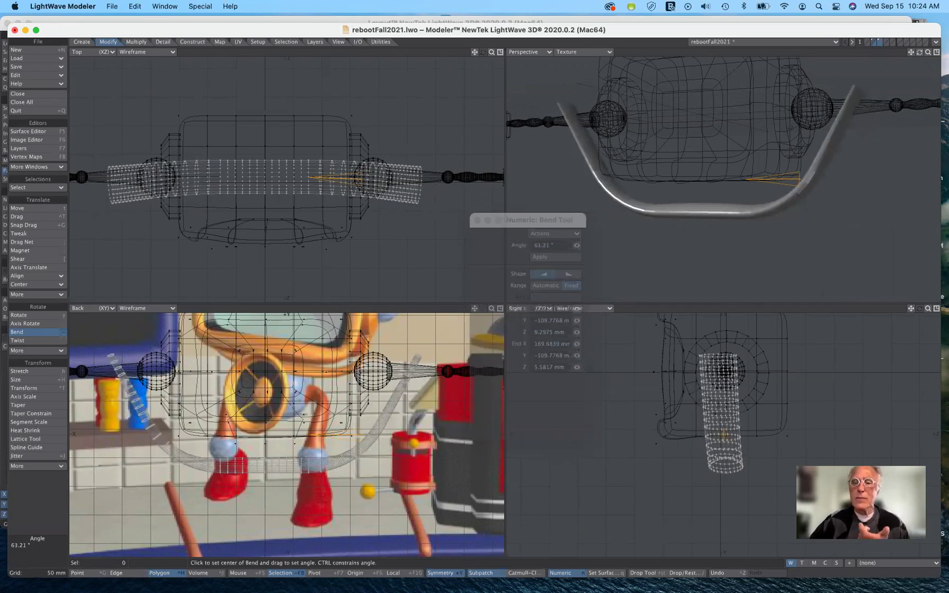
left_click_drag(707, 424, 728, 433)
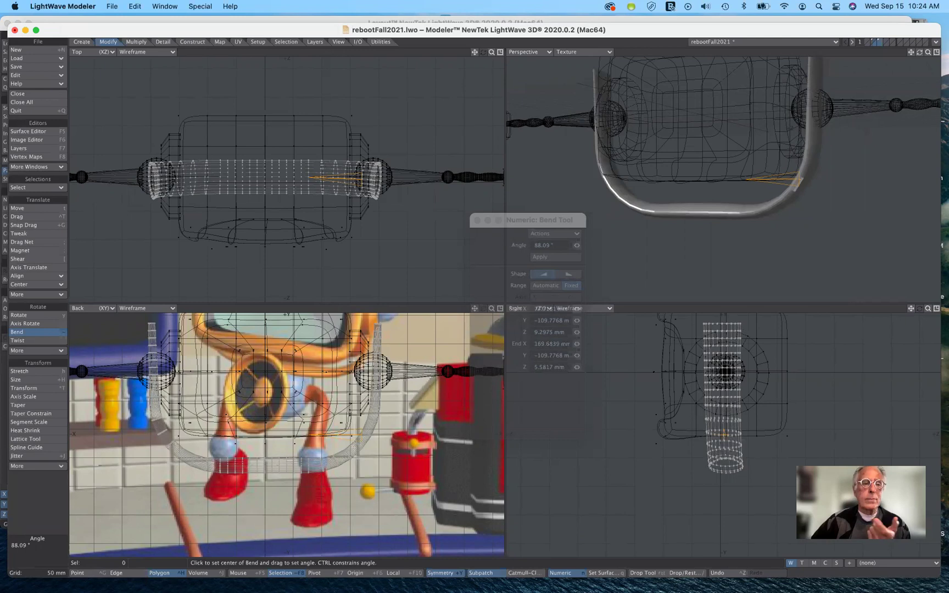
left_click_drag(728, 433, 728, 434)
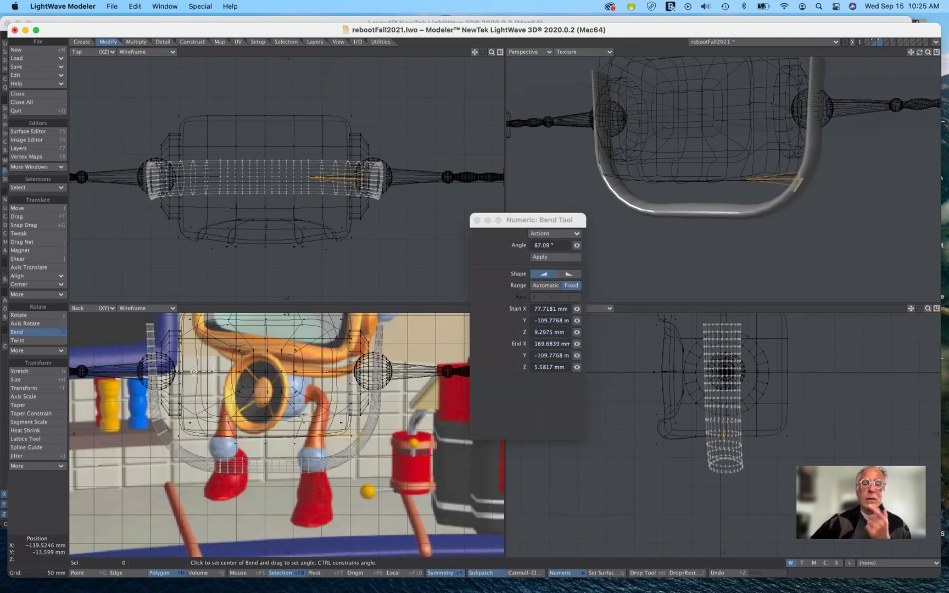
key("super+z")
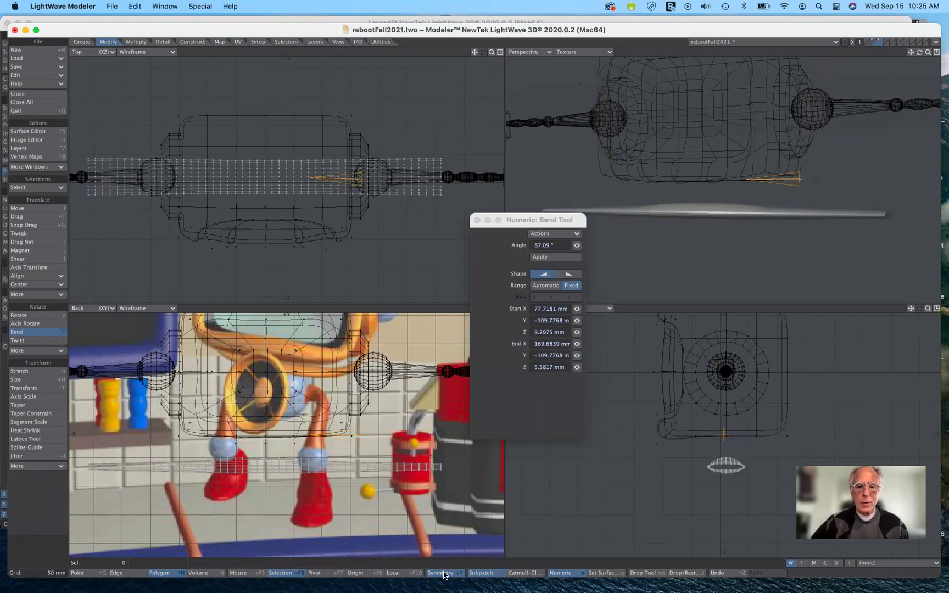
Turn Symmetry off, set Stretch falloff to None, and shorten the bar about its middle to 75% horizontal and 99% vertical.
left_click(447, 574)
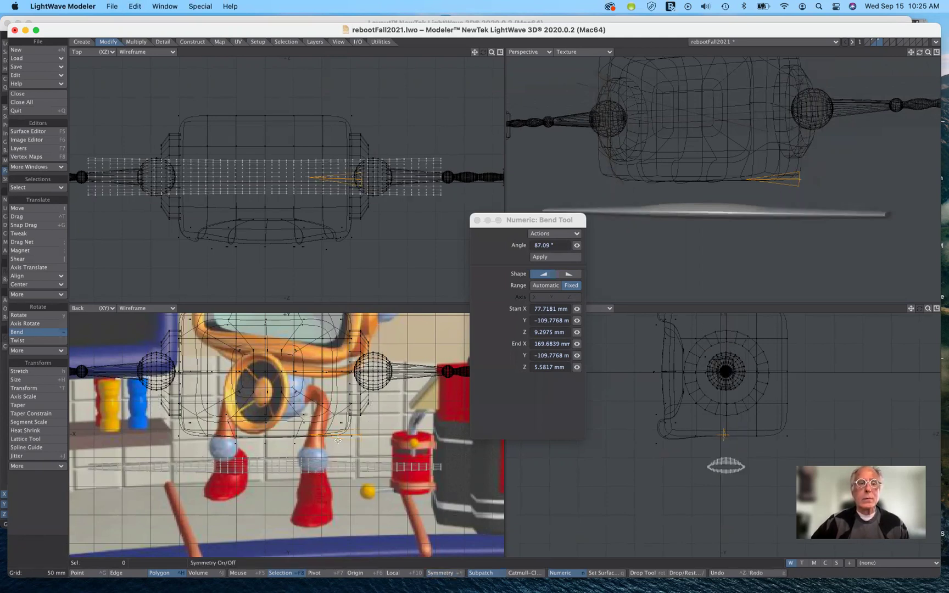
left_click(20, 371)
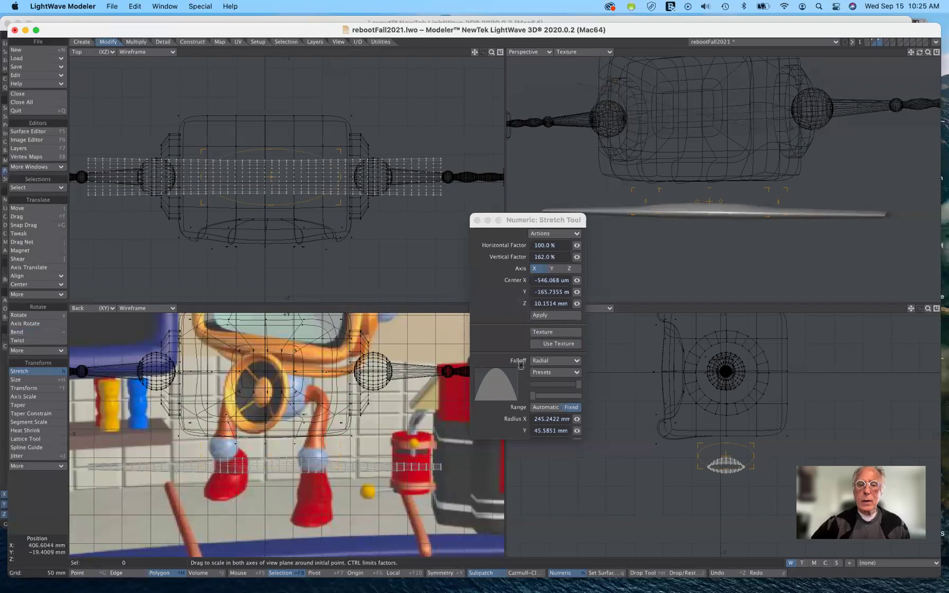
left_click(553, 362)
left_click(547, 336)
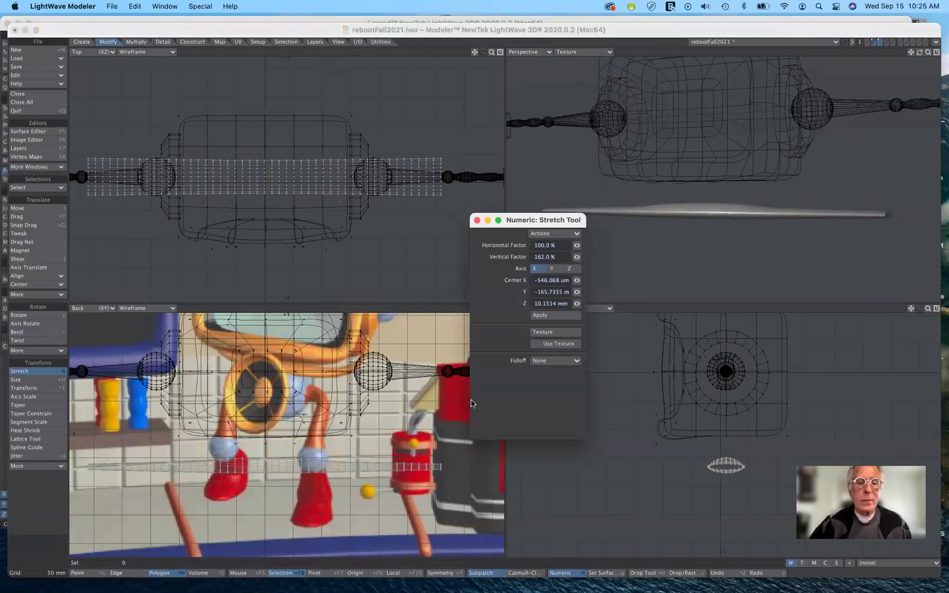
left_click(266, 467)
left_click_drag(266, 467, 237, 468)
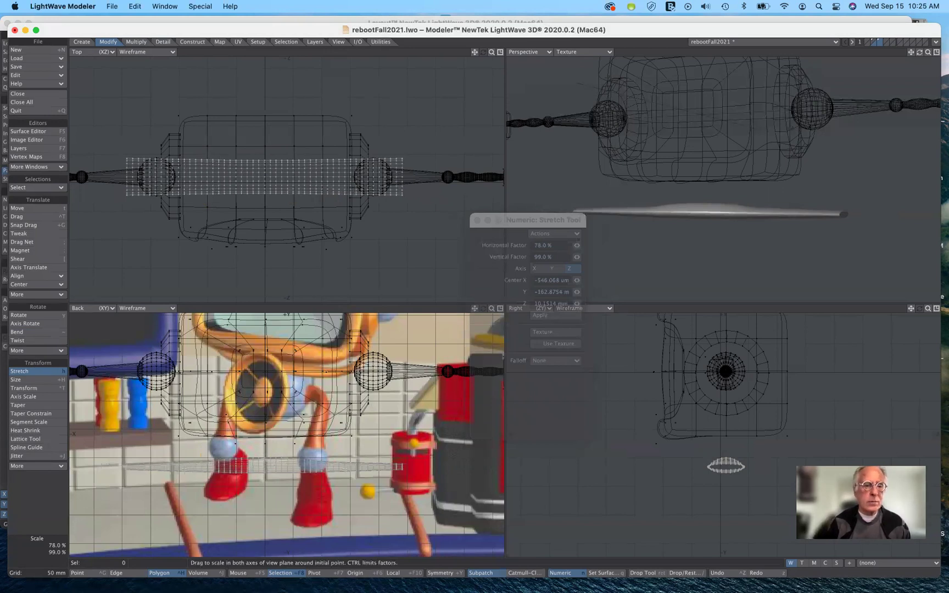
left_click_drag(237, 468, 234, 468)
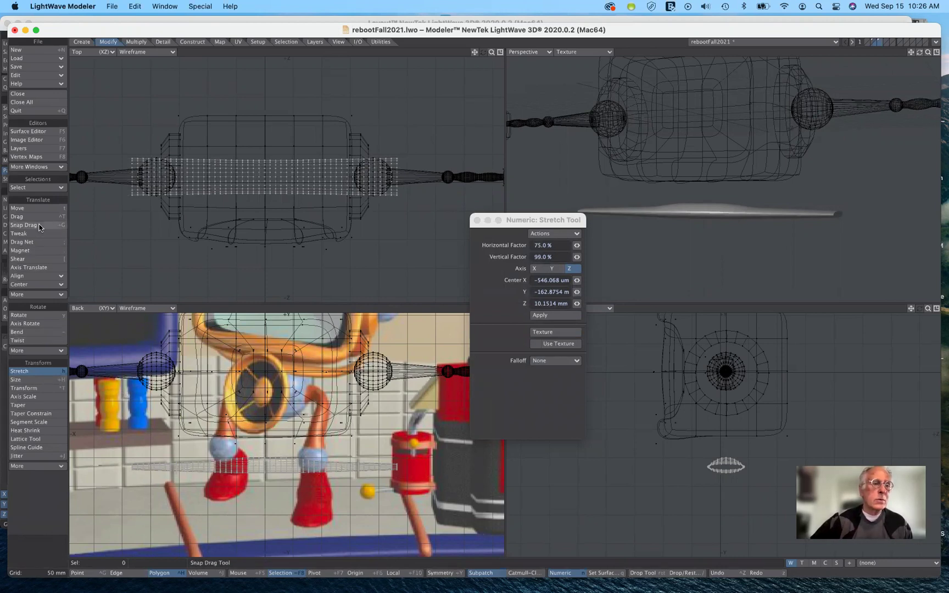
With Symmetry on, move the Bend tool's fixed range onto the bar, from about X 95 mm, Y −167 mm to X 175 mm, Y −165 mm.
left_click(45, 333)
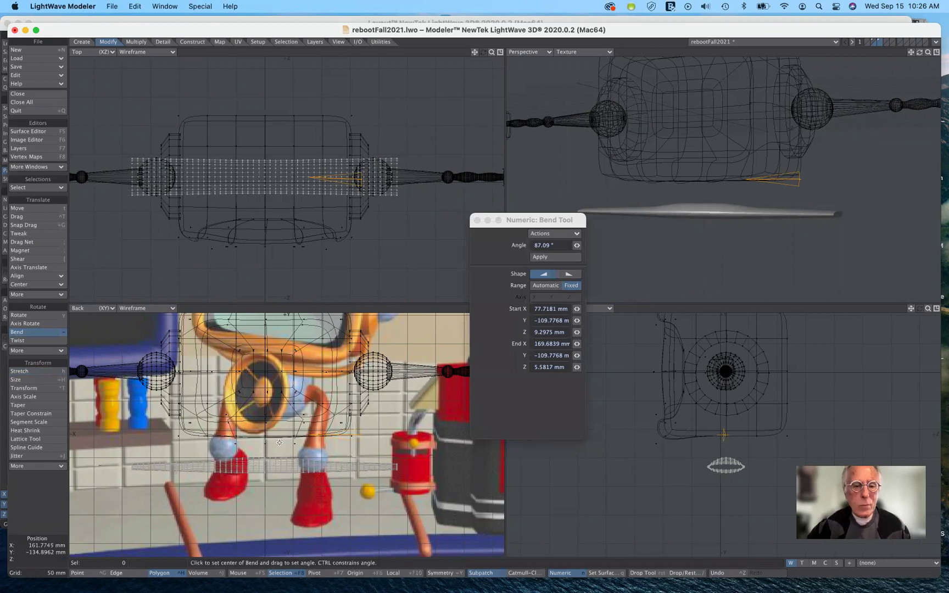
left_click_drag(311, 436, 316, 468)
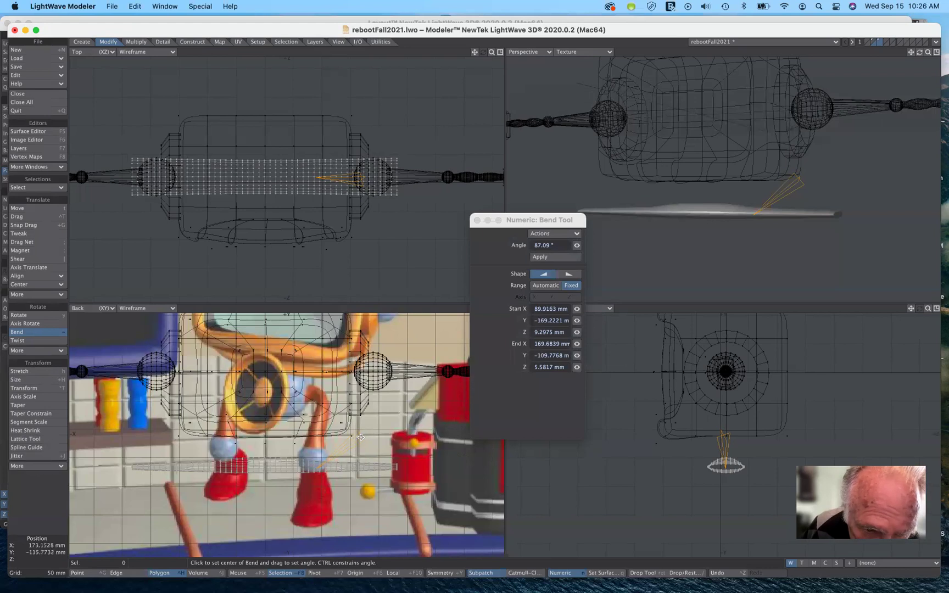
left_click_drag(364, 434, 318, 466)
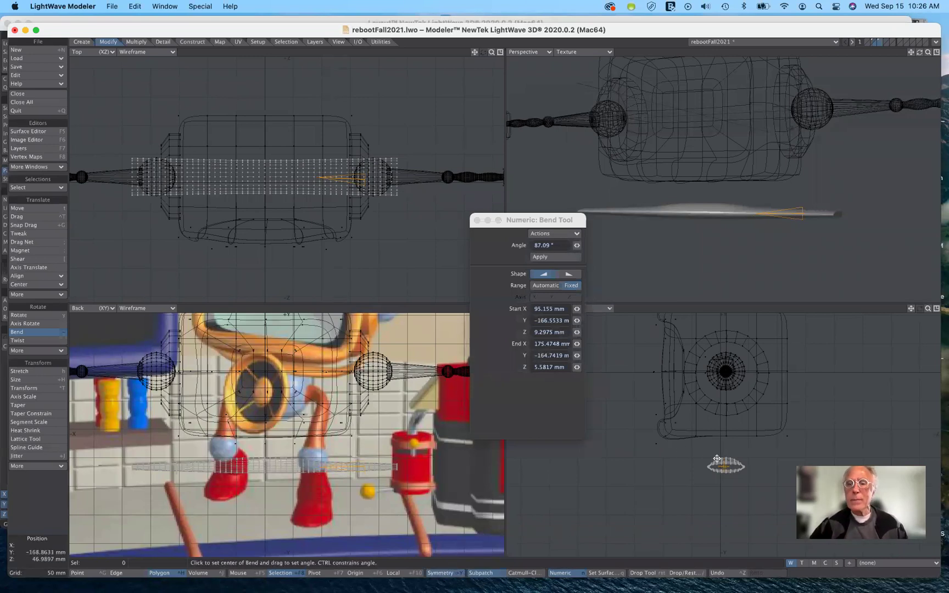
Try bending the shortened bar's ends upward by about 89° with this range, and undo the bend.
left_click_drag(727, 468, 725, 467)
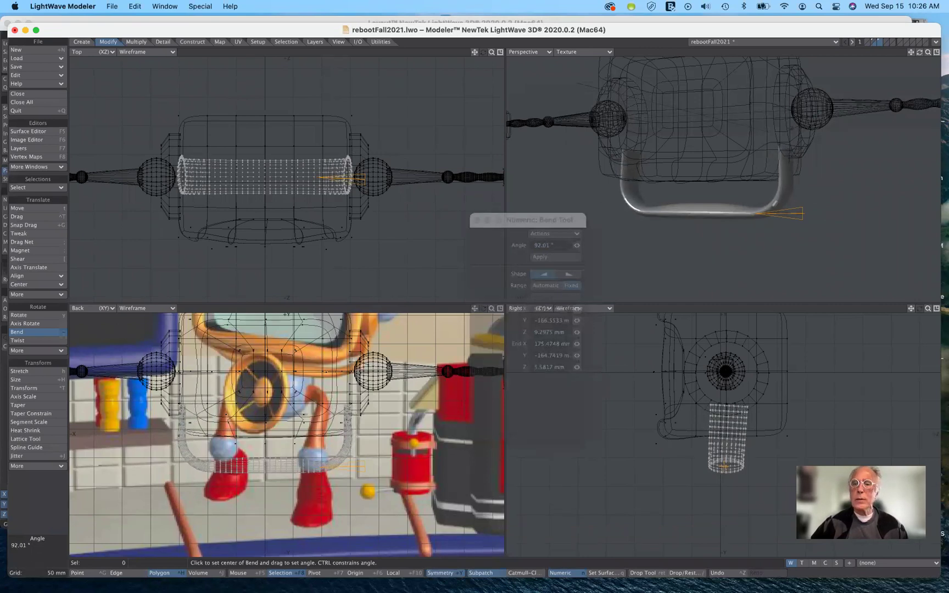
left_click_drag(725, 467, 724, 466)
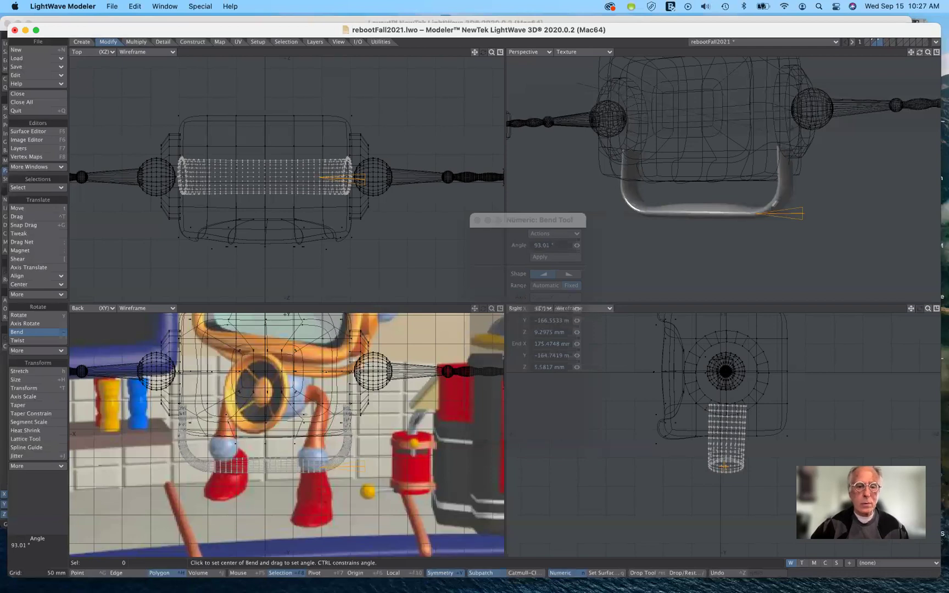
left_click_drag(724, 466, 724, 466)
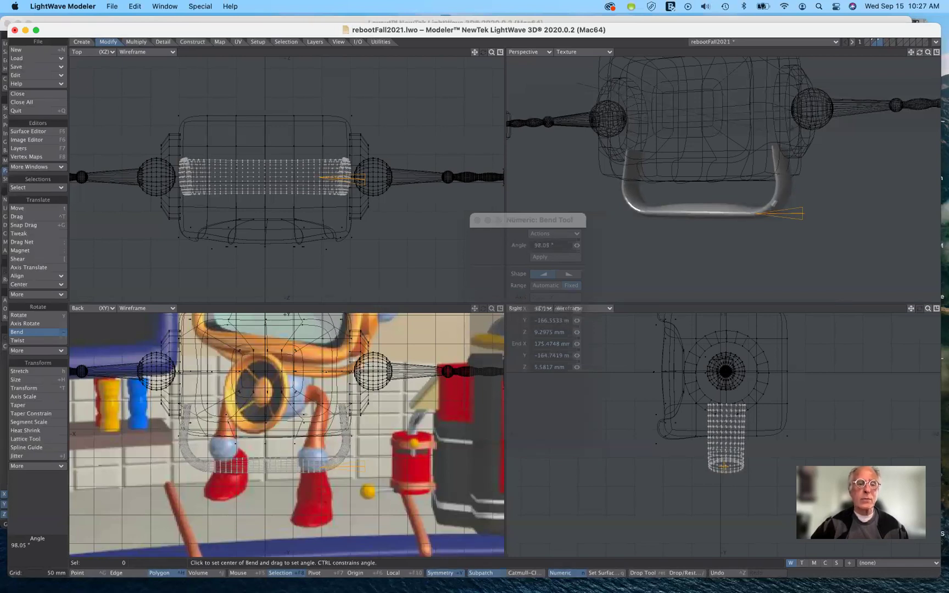
left_click_drag(725, 466, 724, 466)
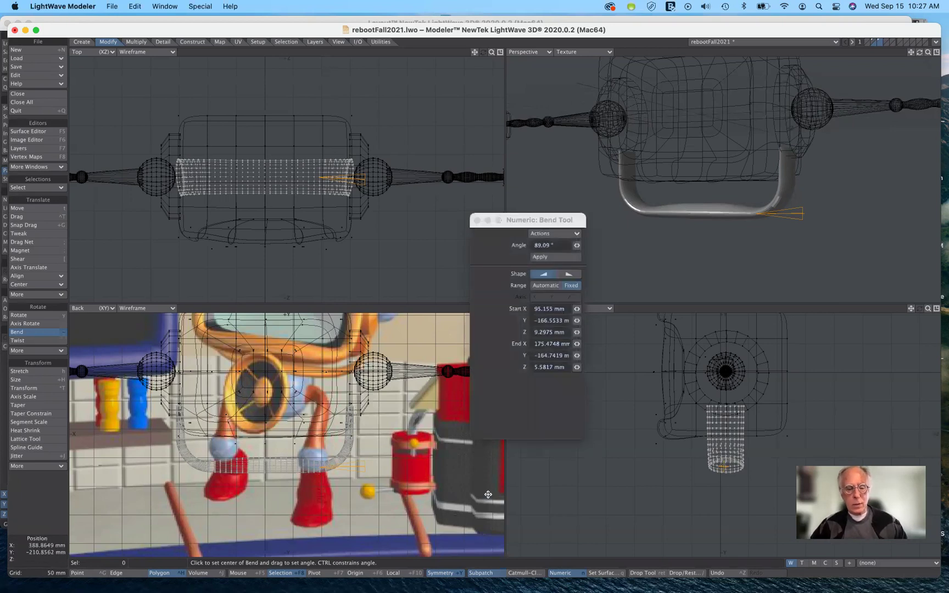
key("ctrl+z")
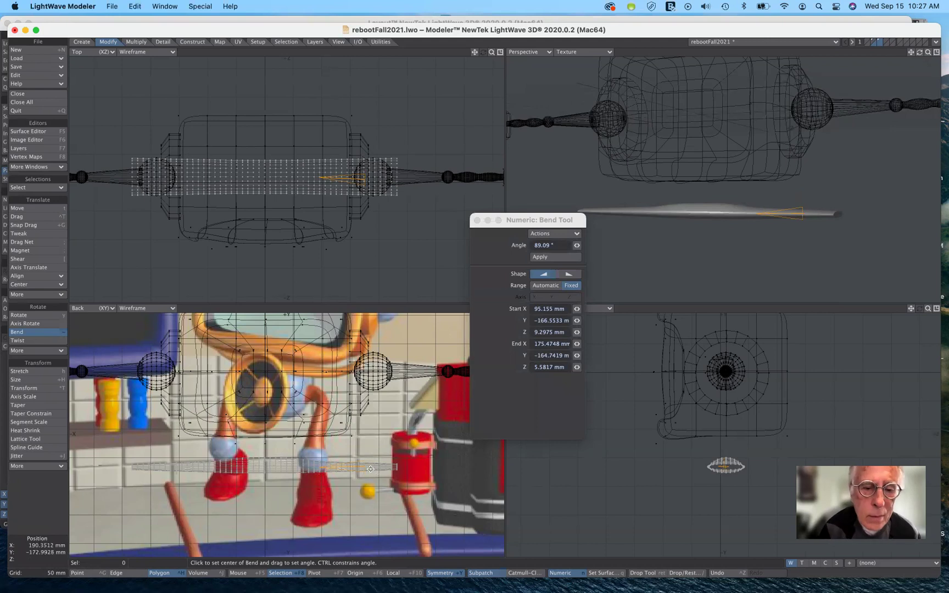
Extend the fixed Bend range to the bar's end, from about X 101 mm, Y −167 mm to X 232 mm, Y −164 mm.
left_click_drag(362, 178, 385, 178)
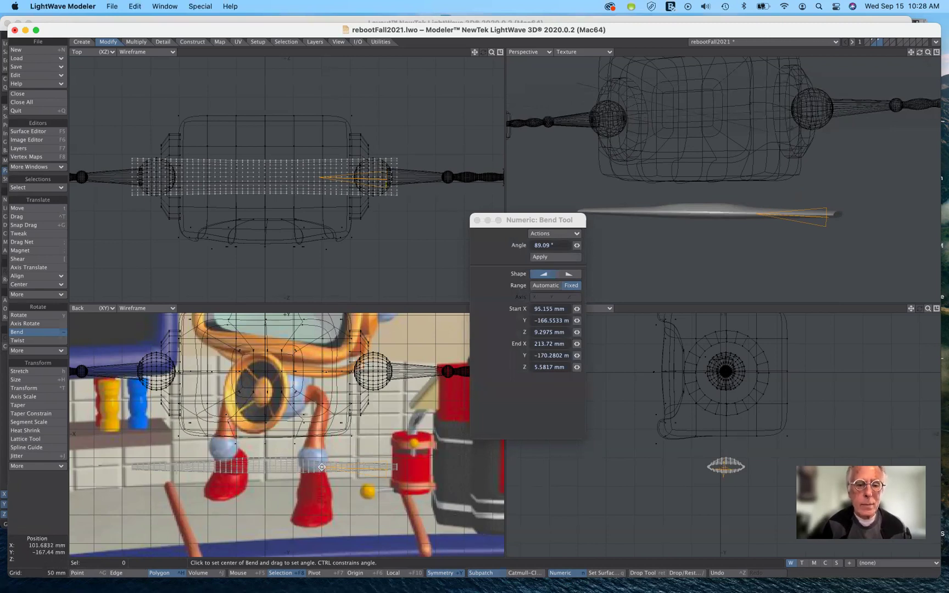
left_click_drag(321, 467, 322, 468)
left_click_drag(393, 473, 393, 470)
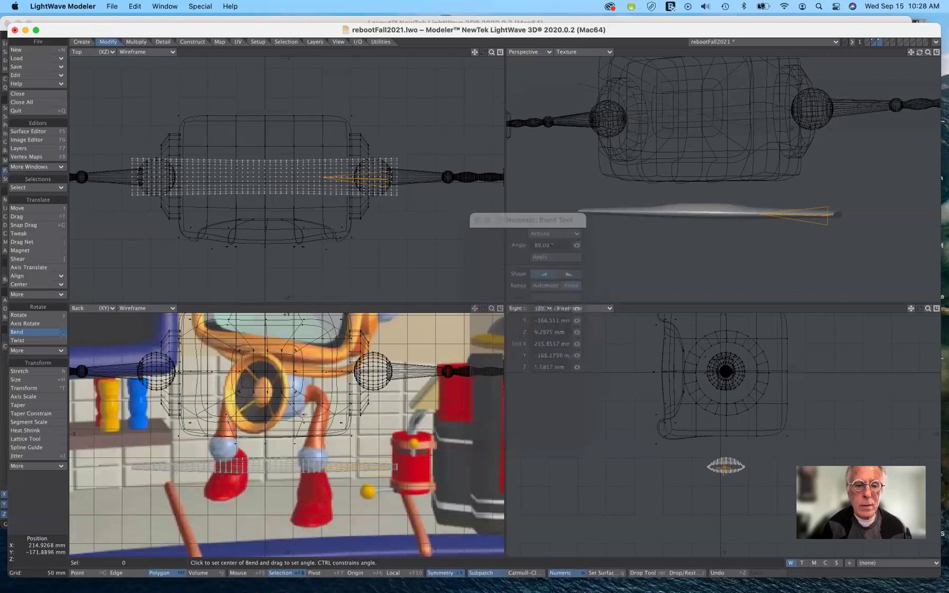
left_click_drag(393, 470, 397, 468)
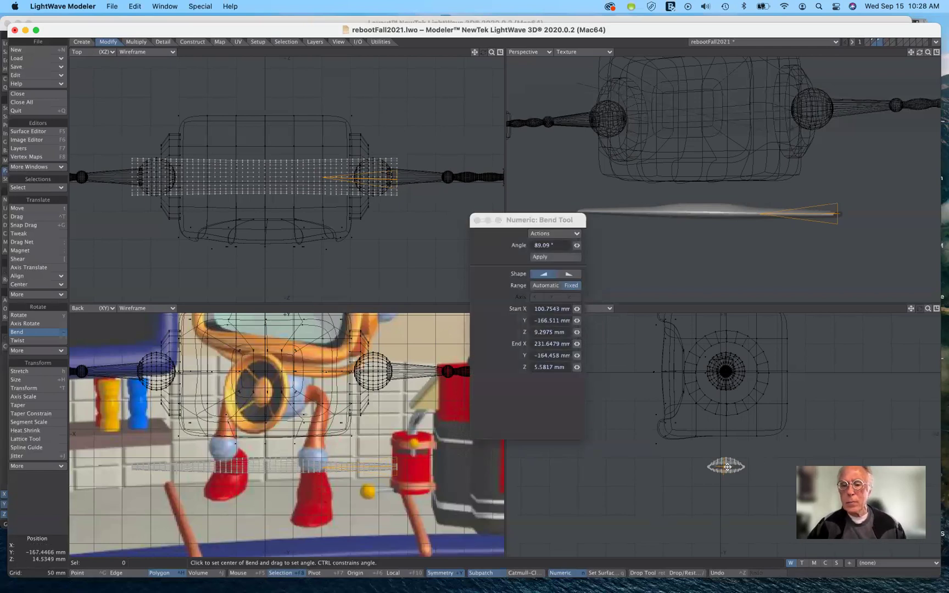
Bend both ends of the bar upward by about 100°, drop the Bend tool, and turn Symmetry off.
left_click_drag(727, 467, 724, 468)
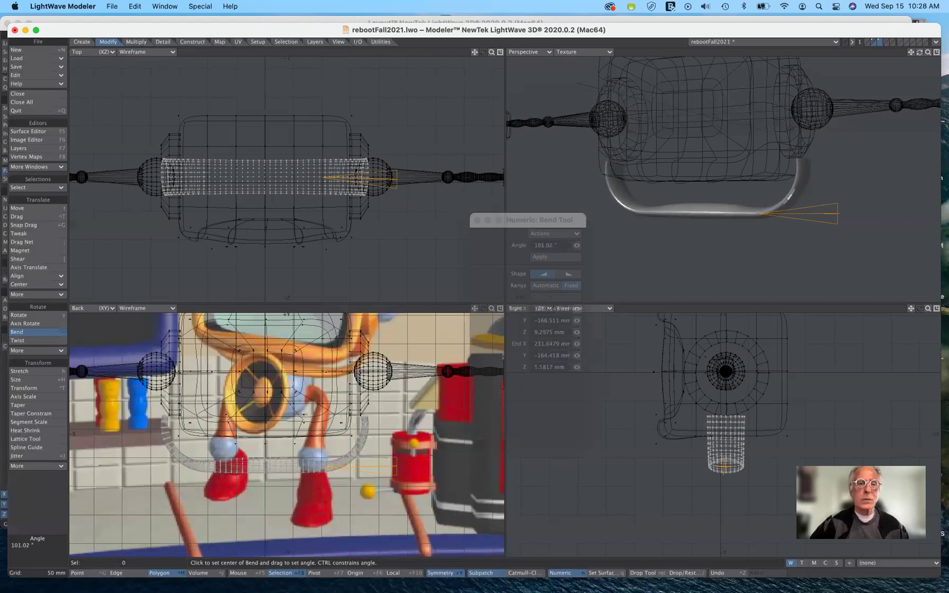
left_click_drag(724, 370, 718, 369)
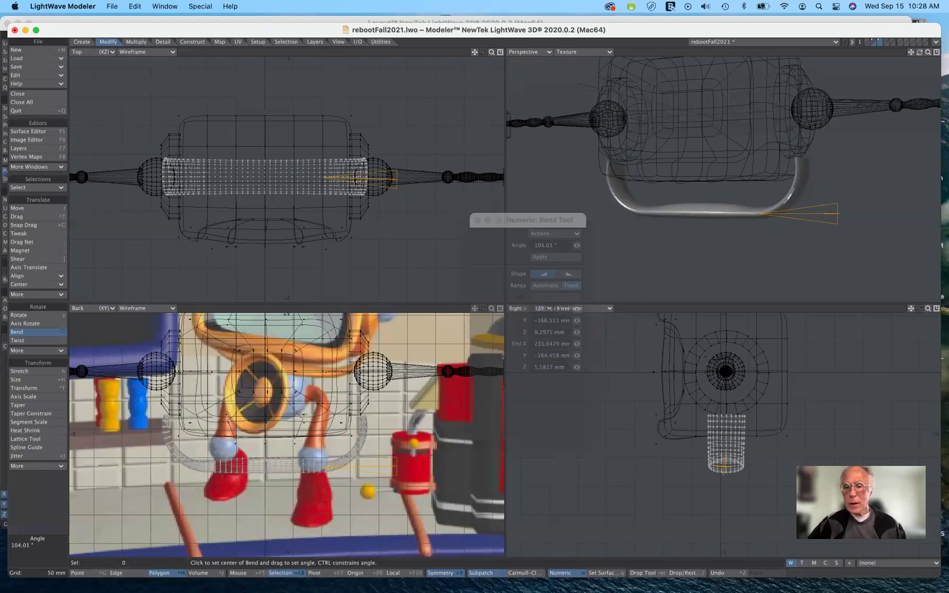
left_click_drag(718, 369, 718, 368)
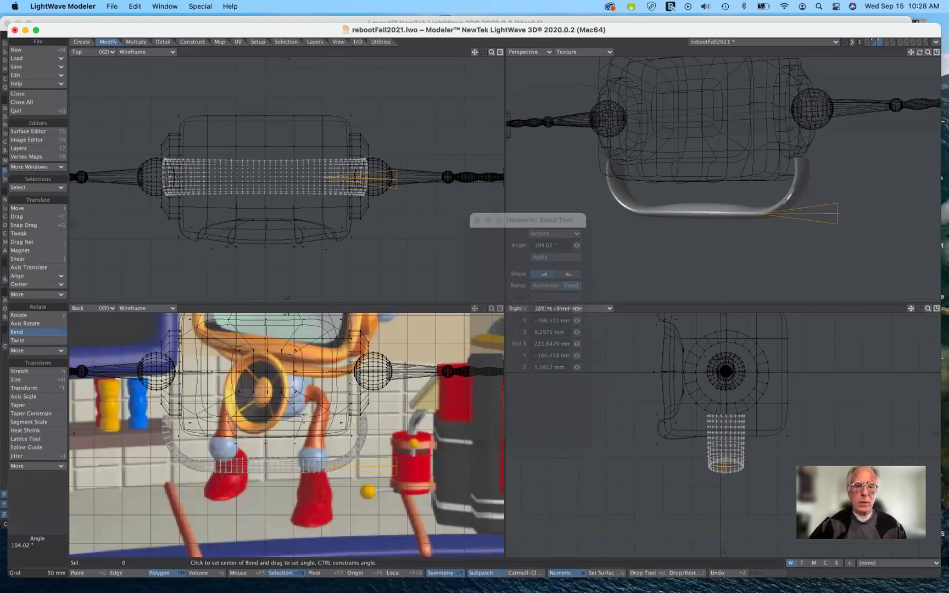
left_click_drag(718, 368, 716, 369)
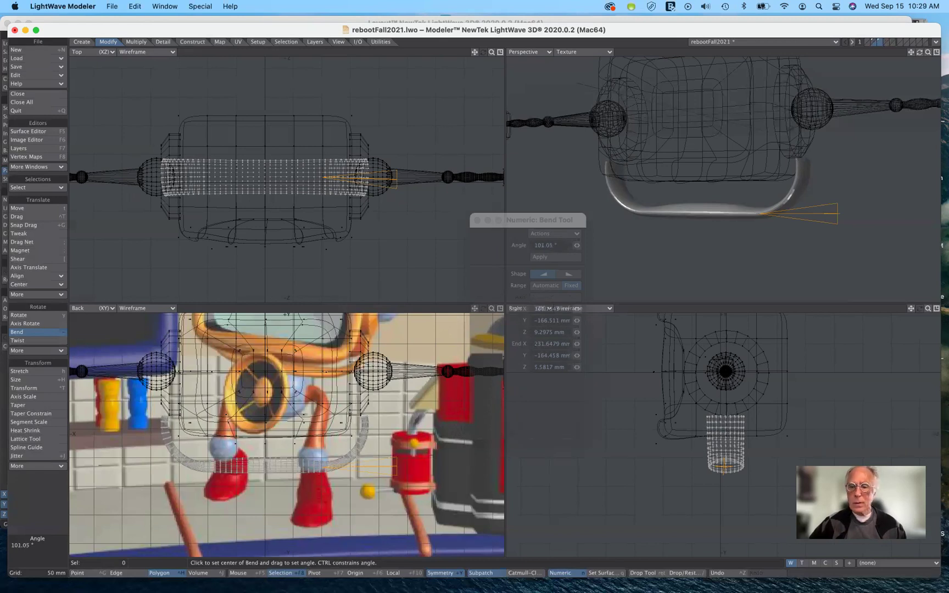
left_click_drag(716, 368, 717, 369)
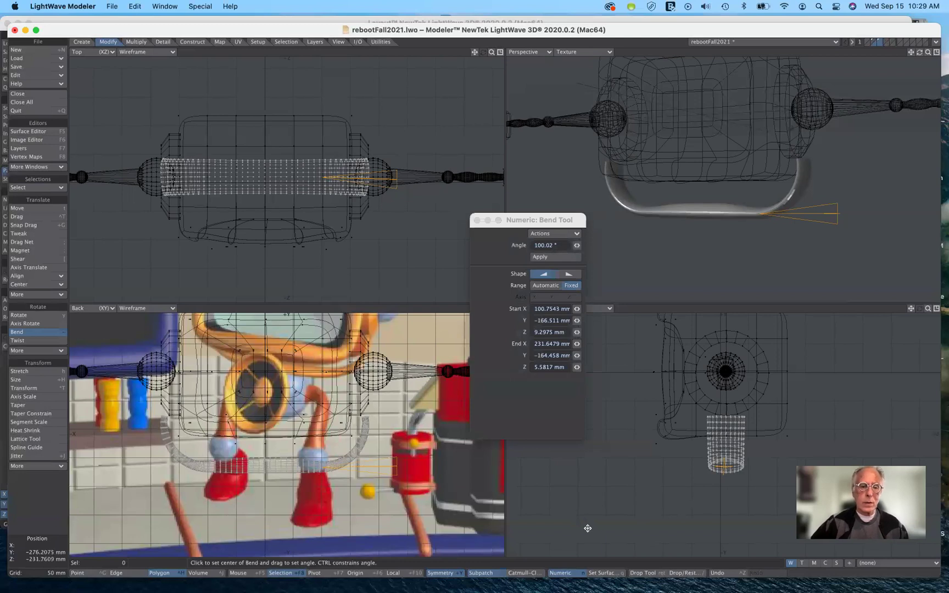
left_click(32, 332)
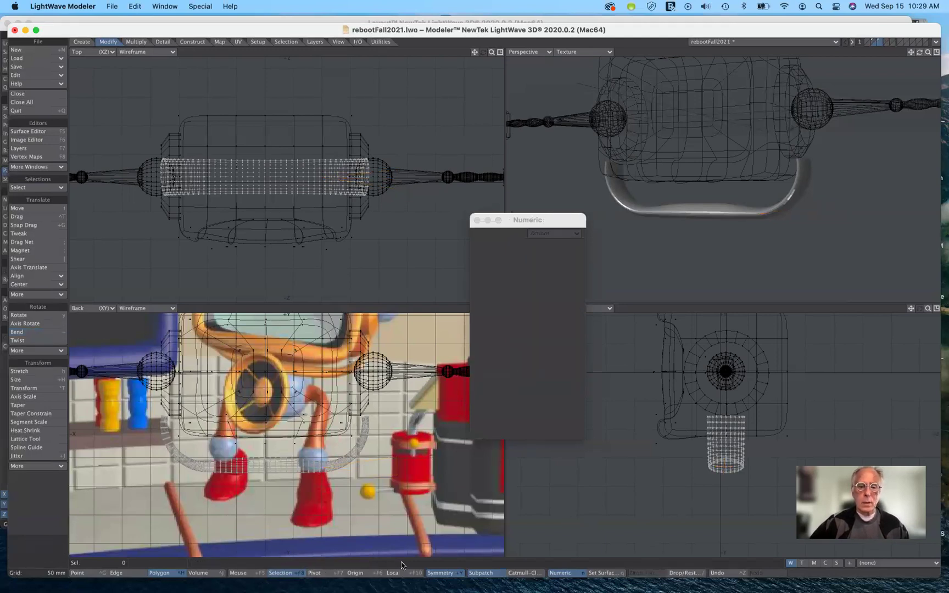
left_click(451, 576)
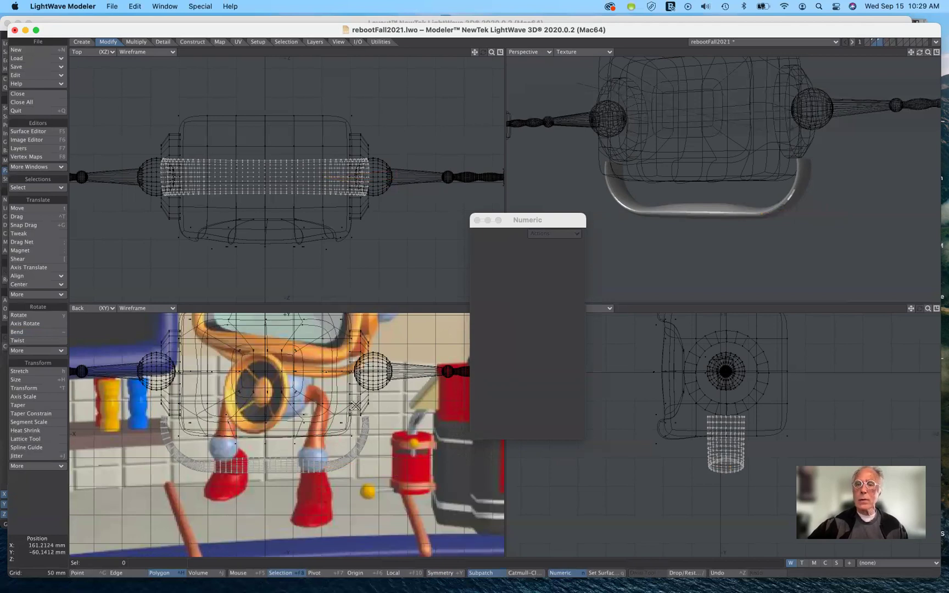
mouse_move(920, 52)
left_mouse_down()
mouse_move(945, 54)
mouse_move(929, 53)
left_mouse_up()
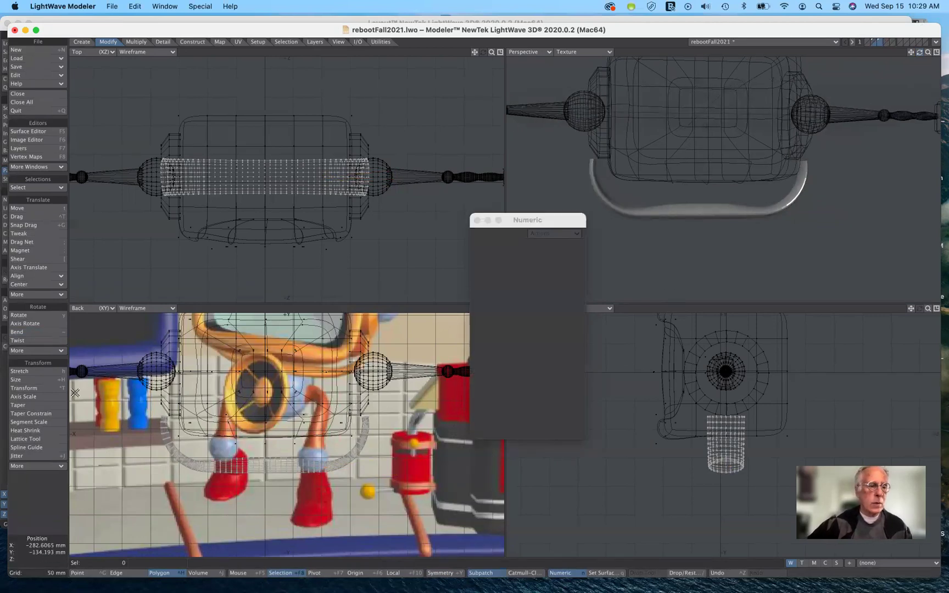
Stretch the curved yoke to about 90% of its width and move it up about 22 mm, centred beneath the TV head.
left_click(38, 372)
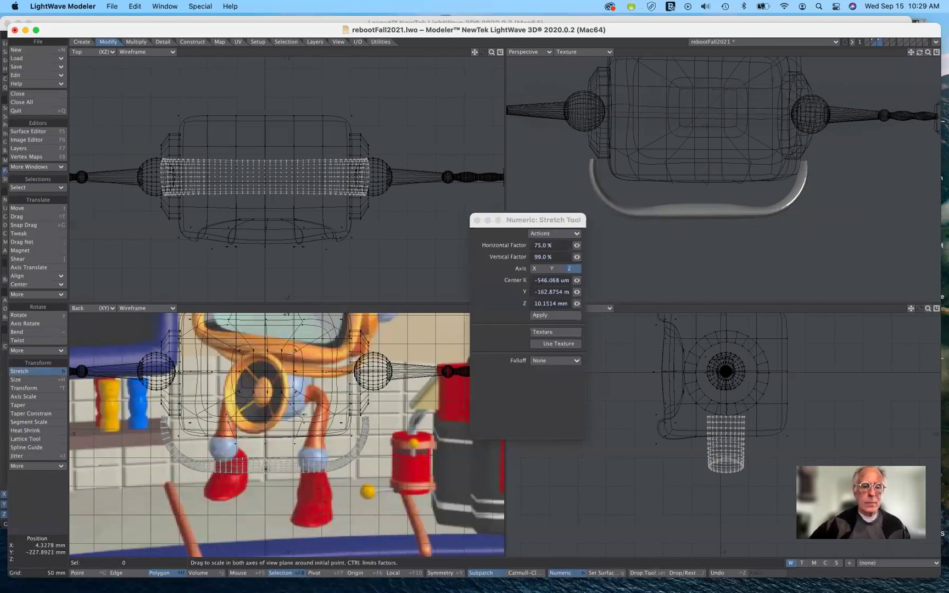
left_click_drag(265, 444, 256, 444)
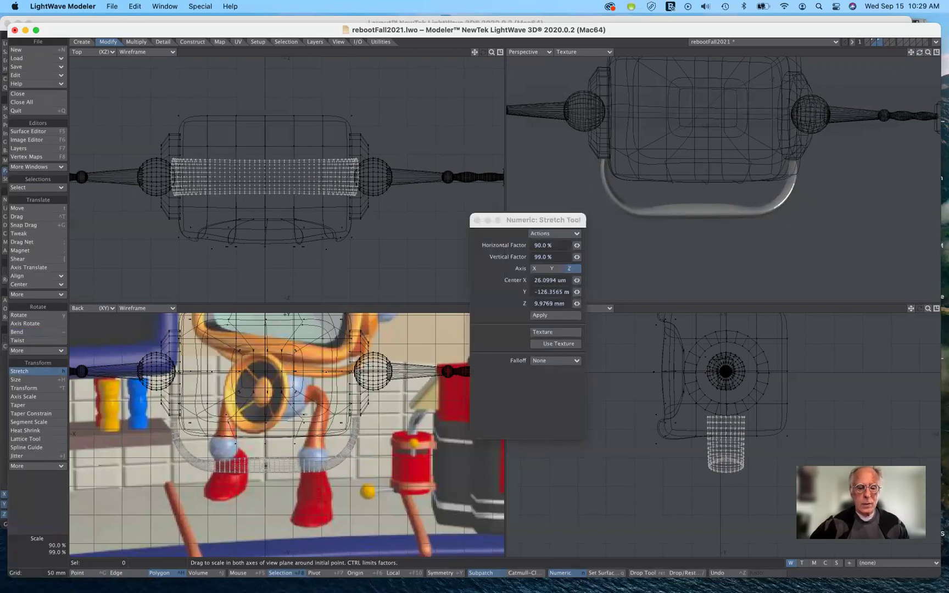
key("t")
left_click_drag(265, 466, 270, 452)
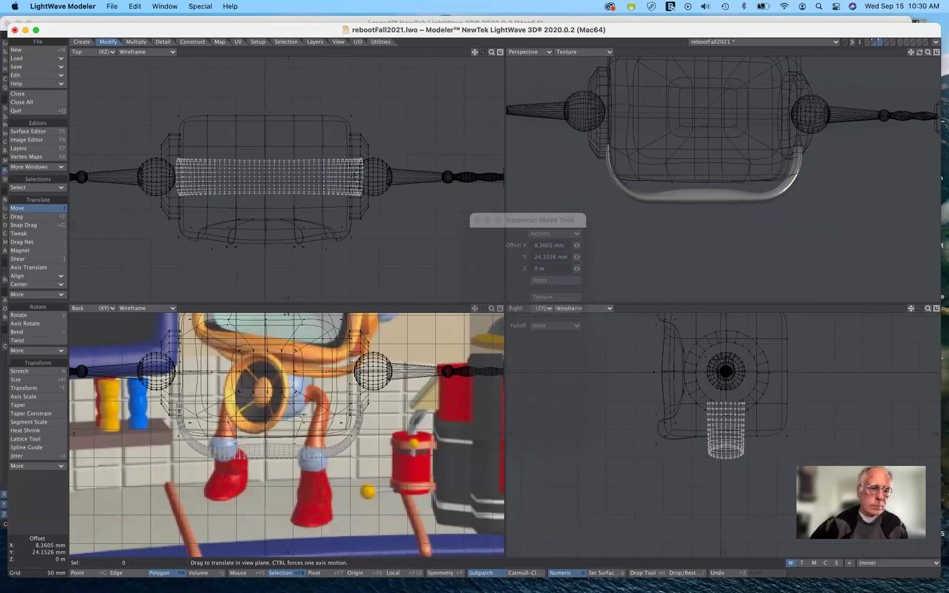
left_click_drag(270, 452, 270, 452)
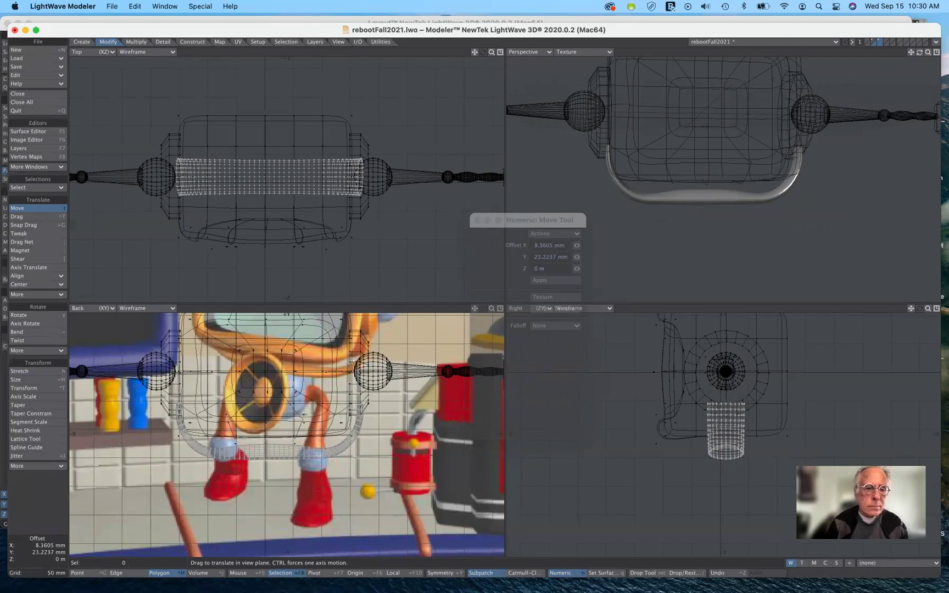
left_click(274, 466)
left_click_drag(274, 466, 269, 466)
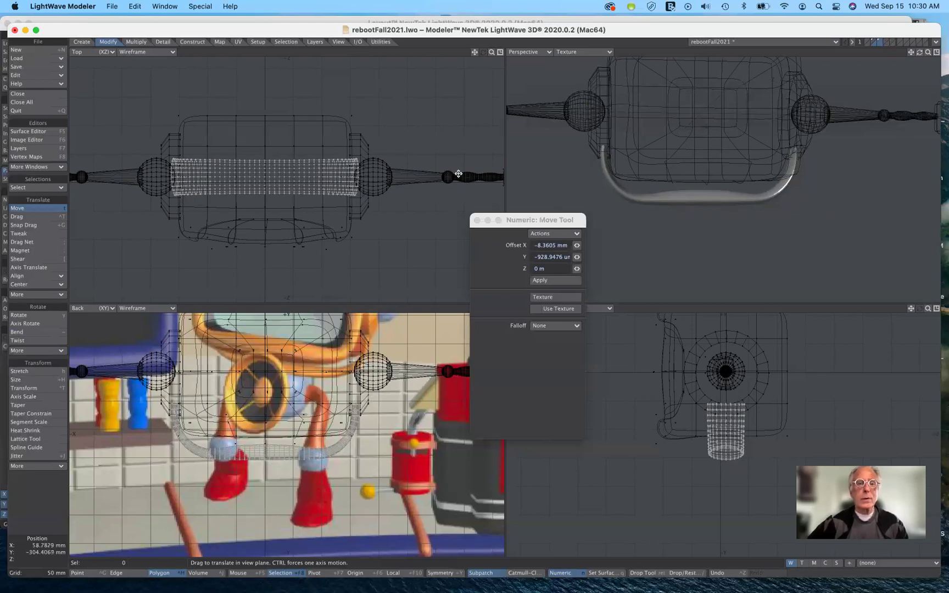
Stretch the yoke in the side view to about 70% of its depth and 104% of its height.
left_click_drag(920, 52, 934, 71)
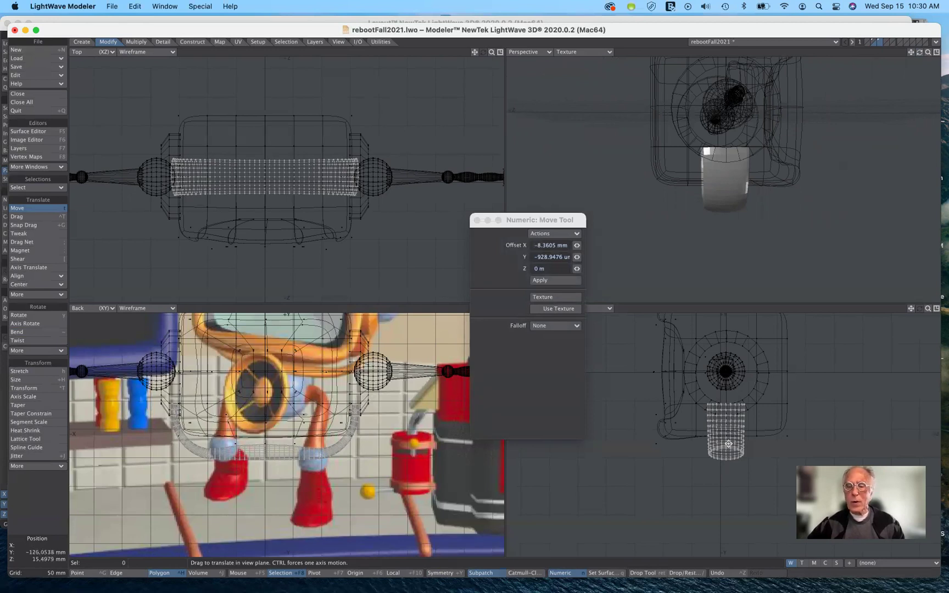
left_click_drag(732, 444, 729, 444)
key("super+z")
key("h")
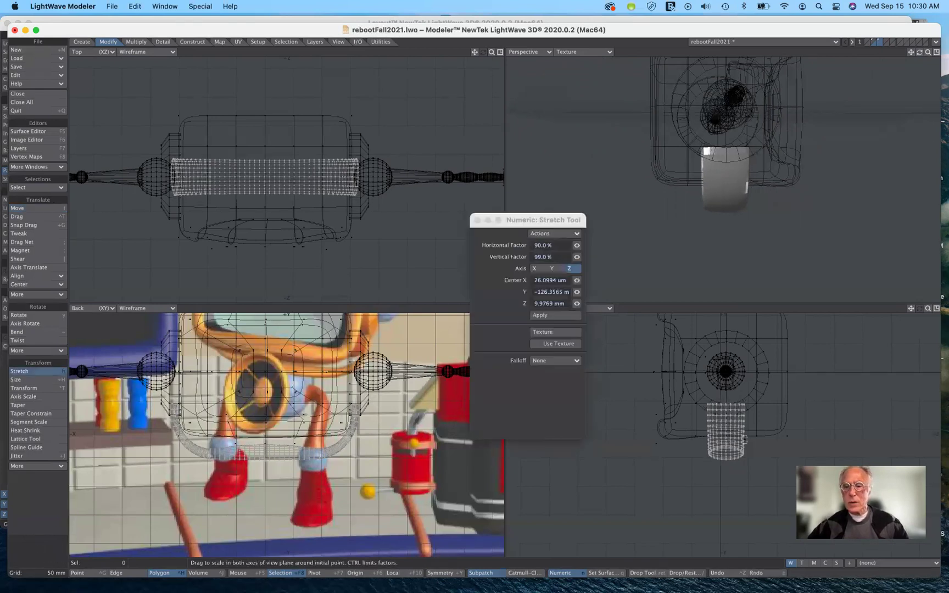
left_click_drag(727, 436, 715, 436)
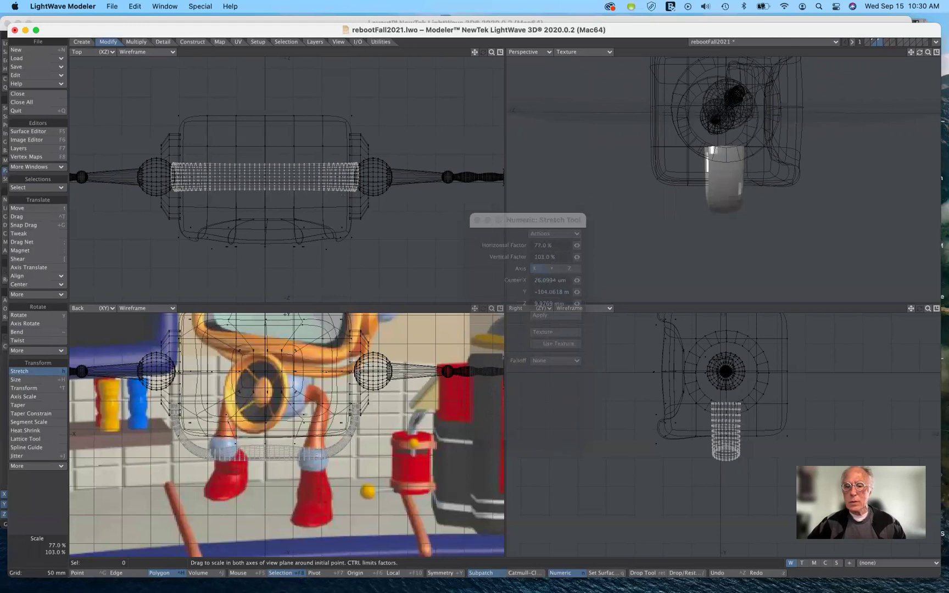
left_click_drag(715, 435, 712, 435)
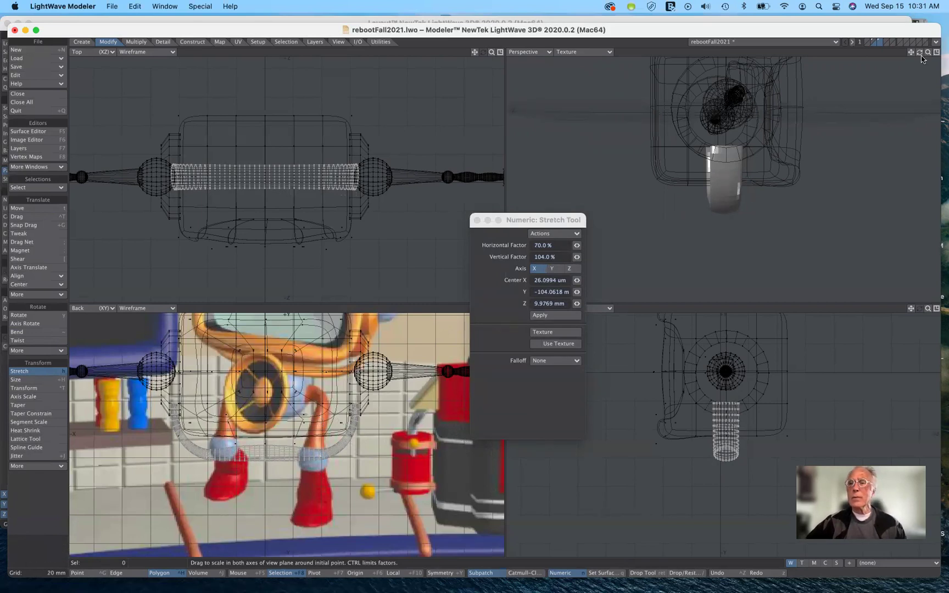
Assign the existing gold surface to the yoke, with the Make Default option turned off.
left_click_drag(920, 52, 822, 57)
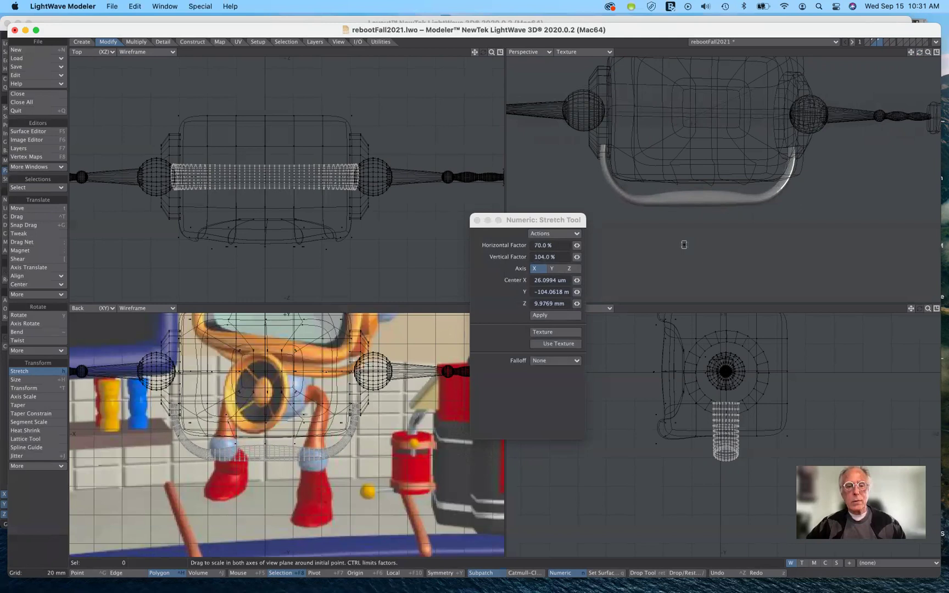
key("q")
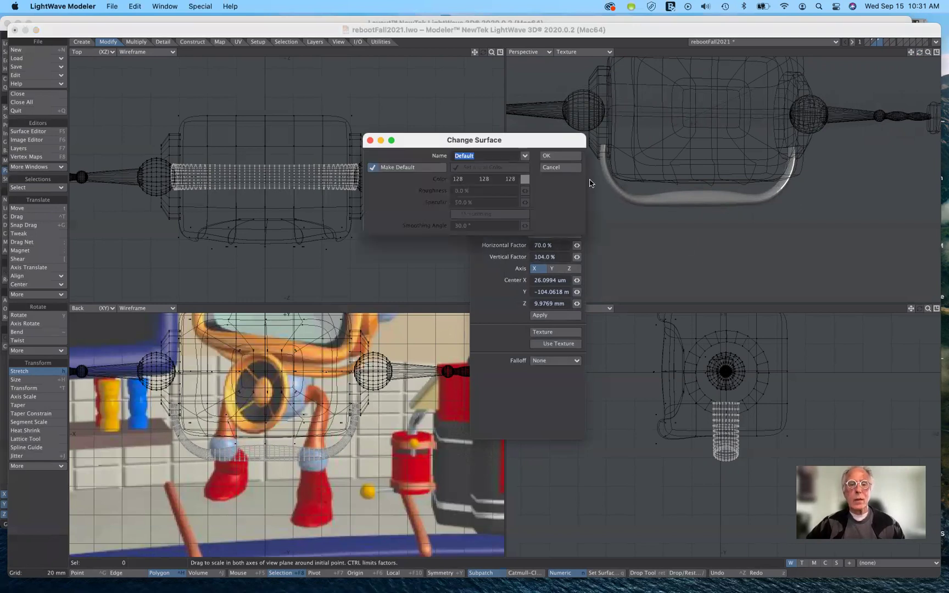
left_click(372, 168)
left_click(525, 156)
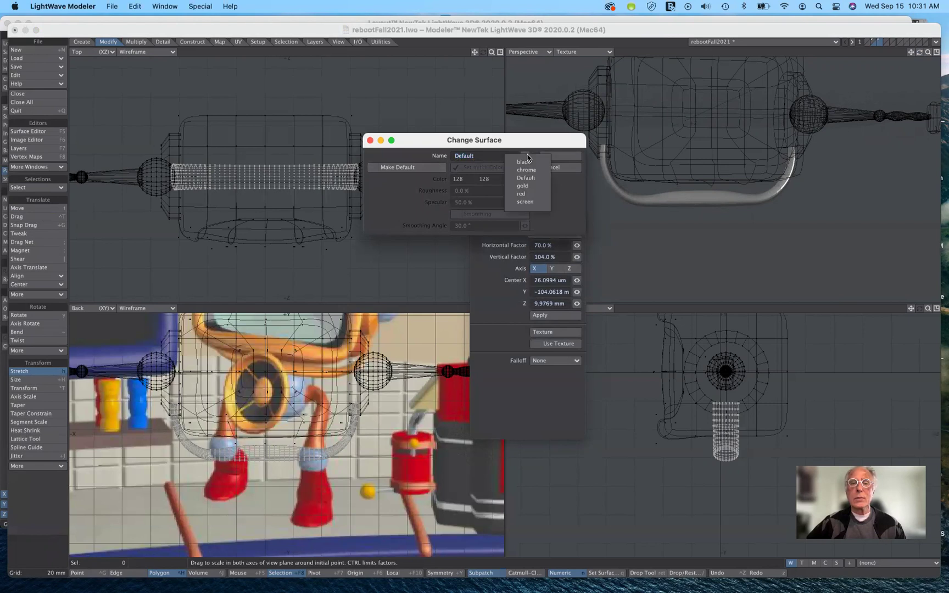
left_click(529, 185)
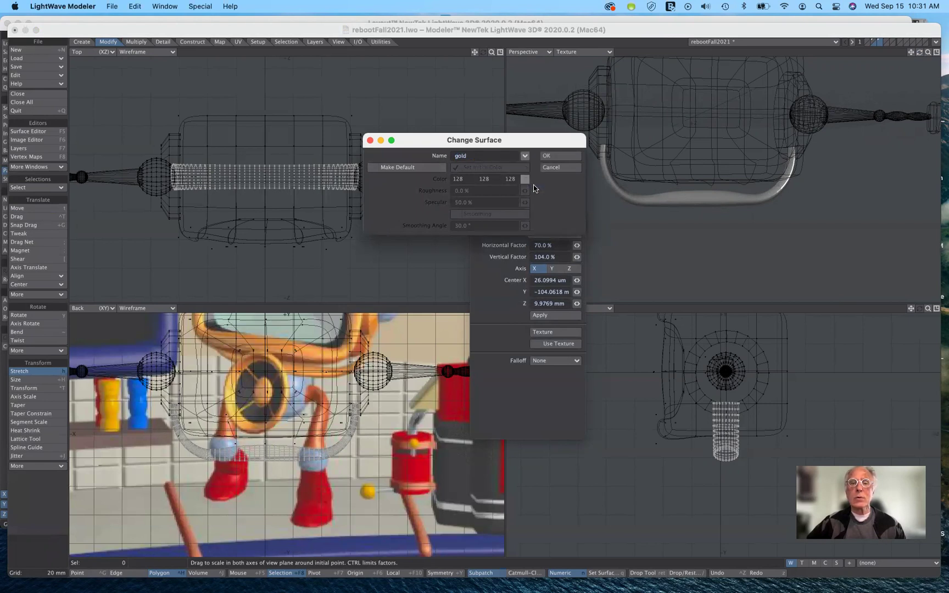
left_click(559, 158)
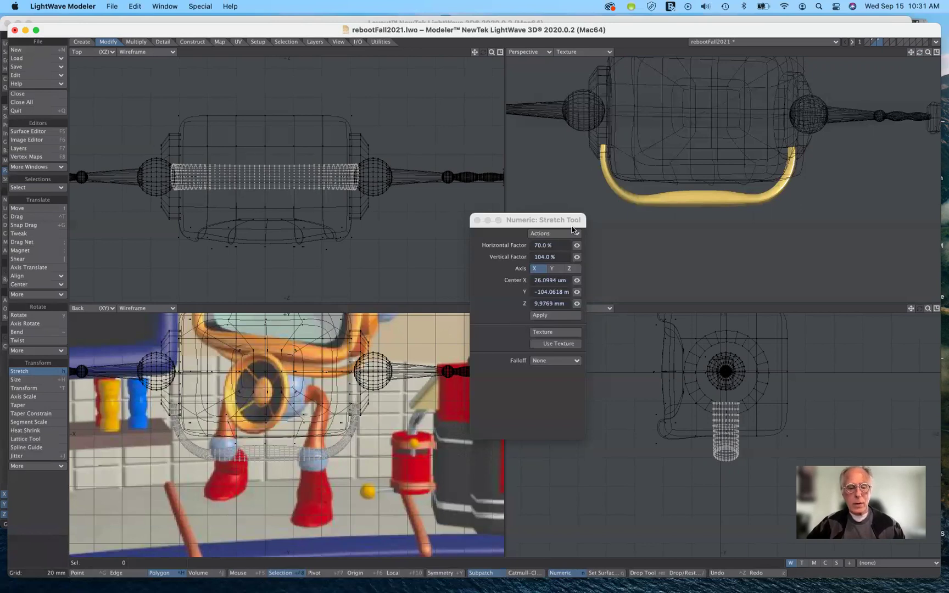
Cut the gold yoke from its own layer and paste it into the layer holding the TV-headed robot.
left_click(880, 42)
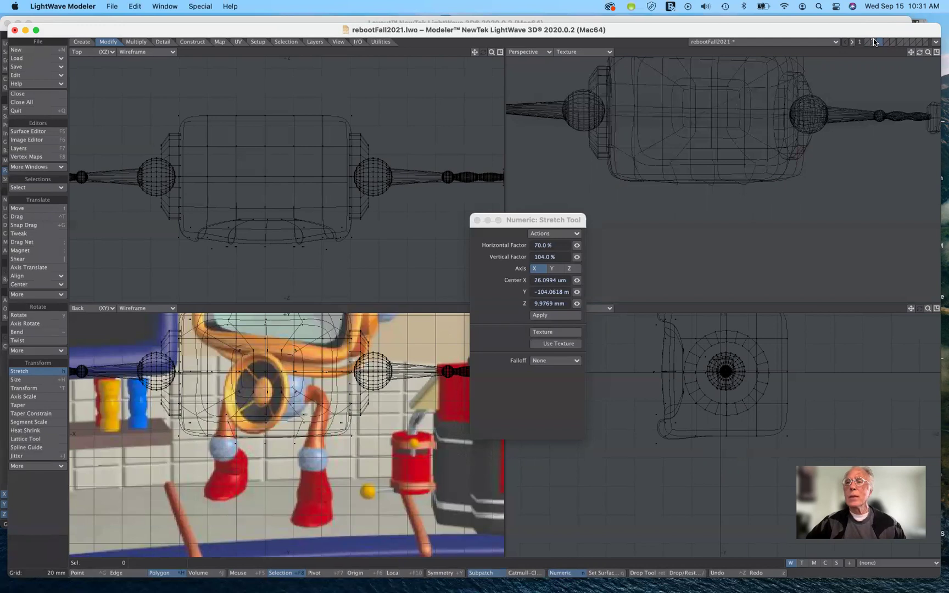
left_click(876, 42)
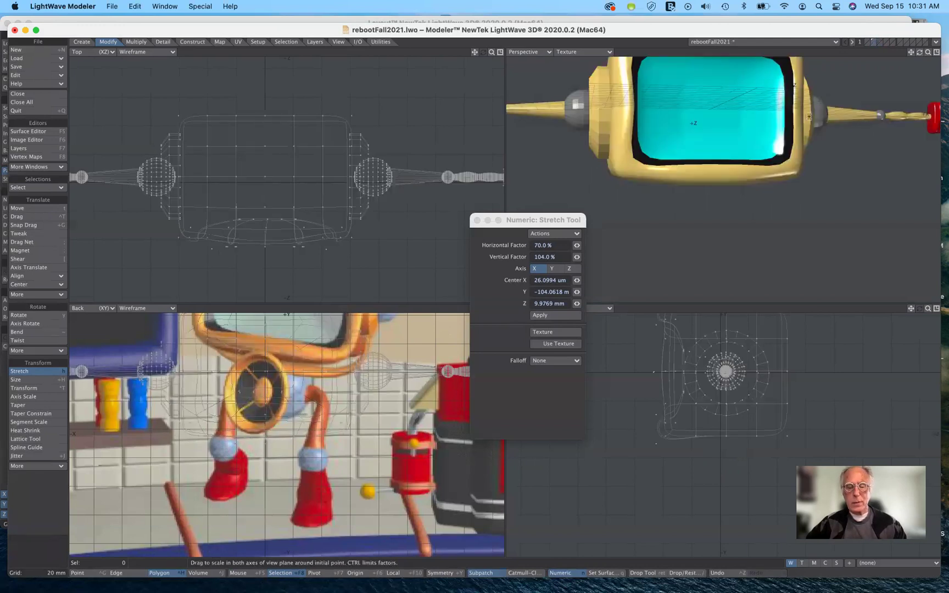
key("super+v")
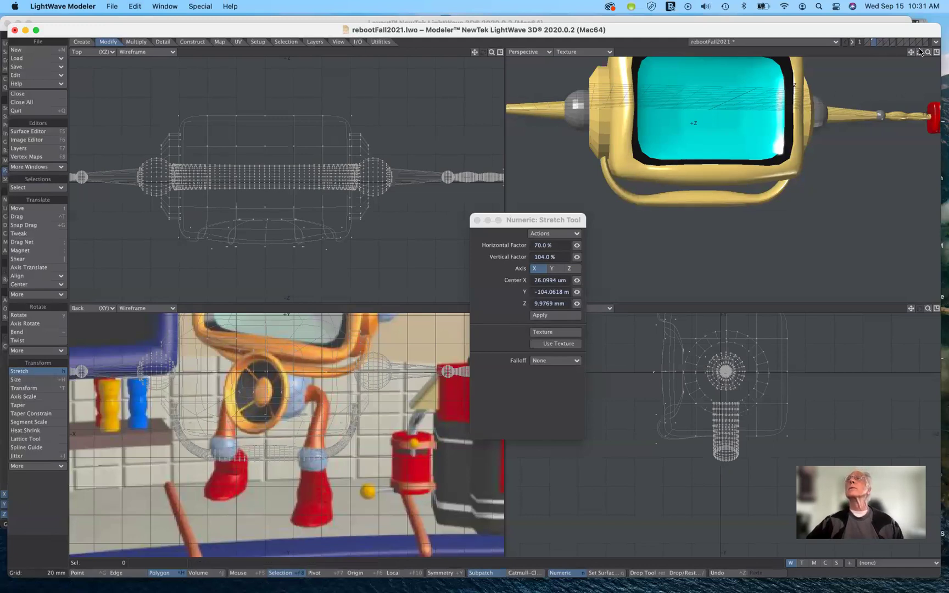
mouse_move(920, 53)
left_mouse_down()
mouse_move(871, 59)
mouse_move(946, 52)
mouse_move(884, 52)
mouse_move(922, 55)
left_mouse_up()
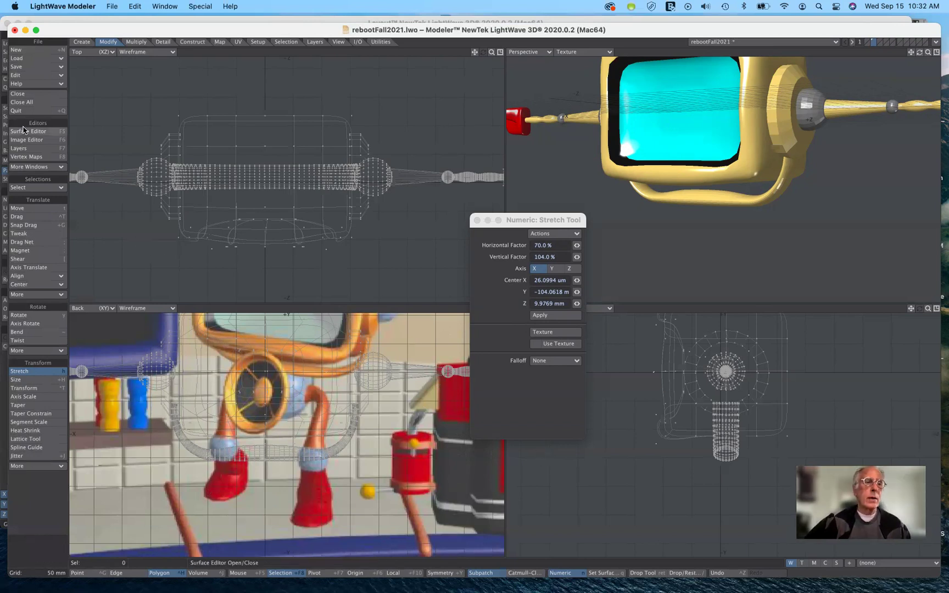
In the empty layer with the robot as background, draw a ball about 71 × 74 × 72 mm in radius, centred between the yoke's arms.
left_click(82, 43)
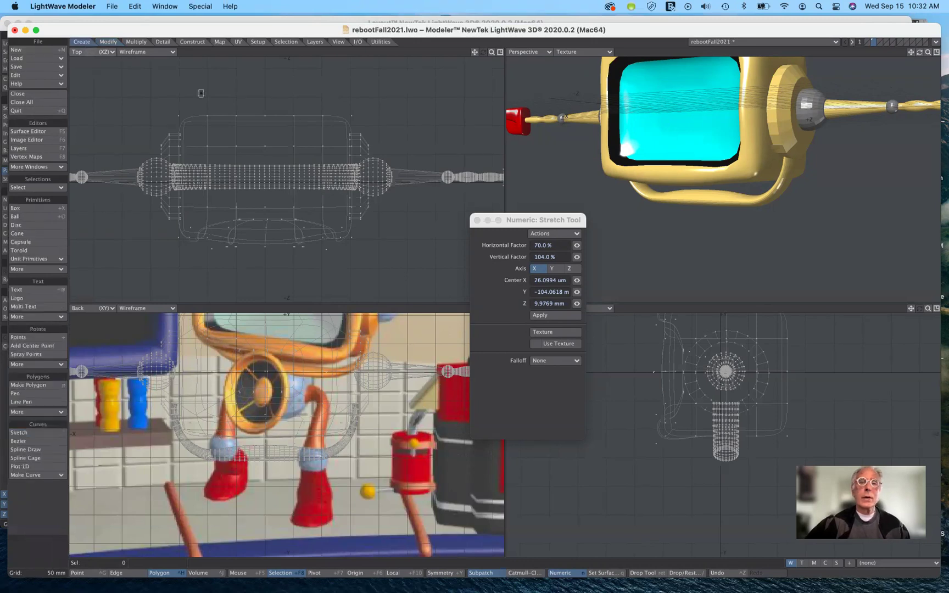
left_click(877, 42)
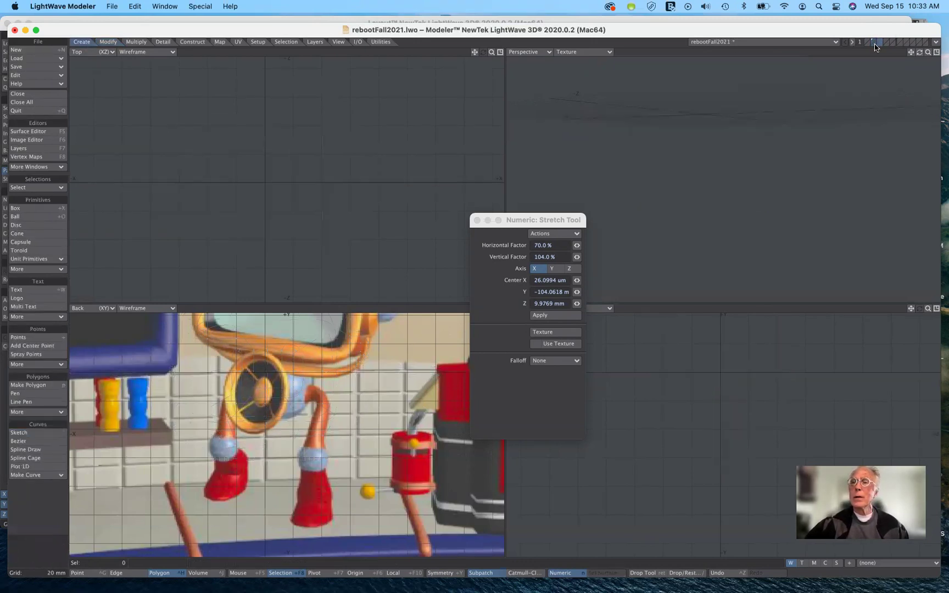
left_click(873, 42)
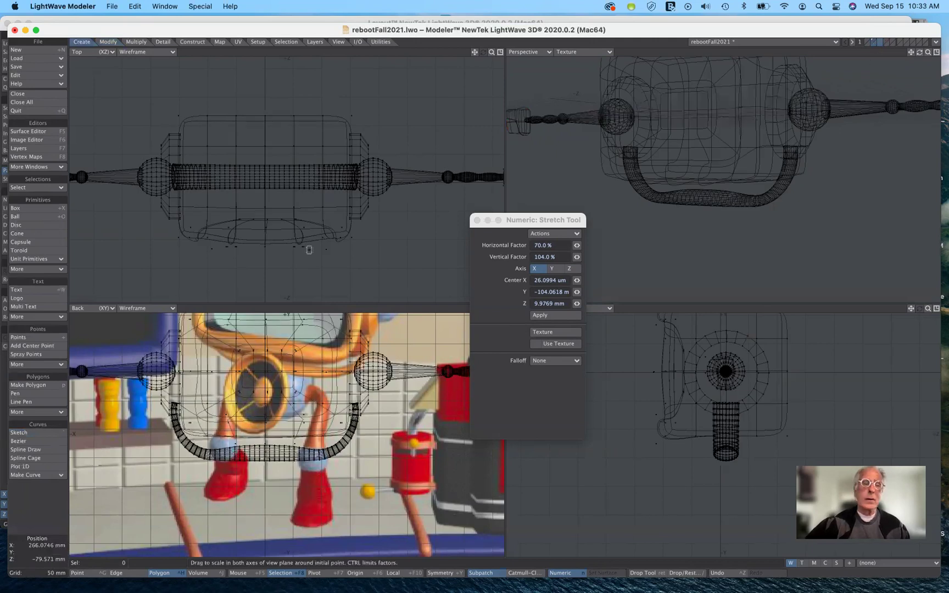
left_click(27, 217)
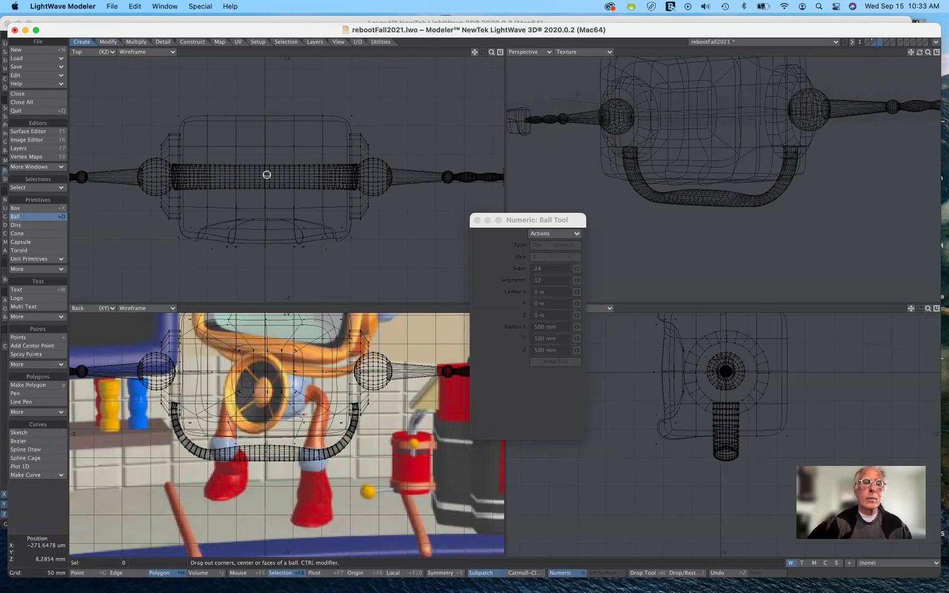
left_click_drag(265, 174, 305, 216)
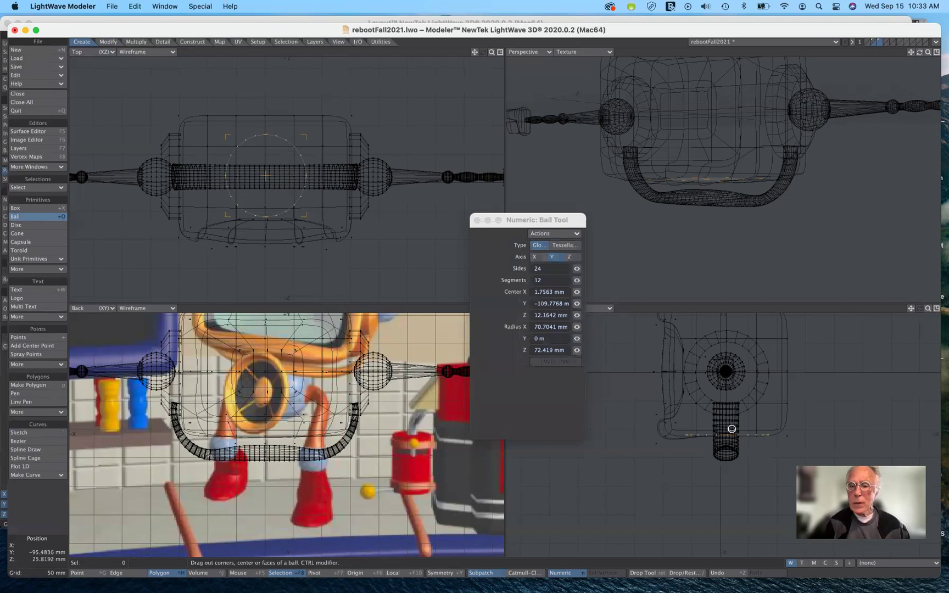
left_click_drag(727, 437, 720, 391)
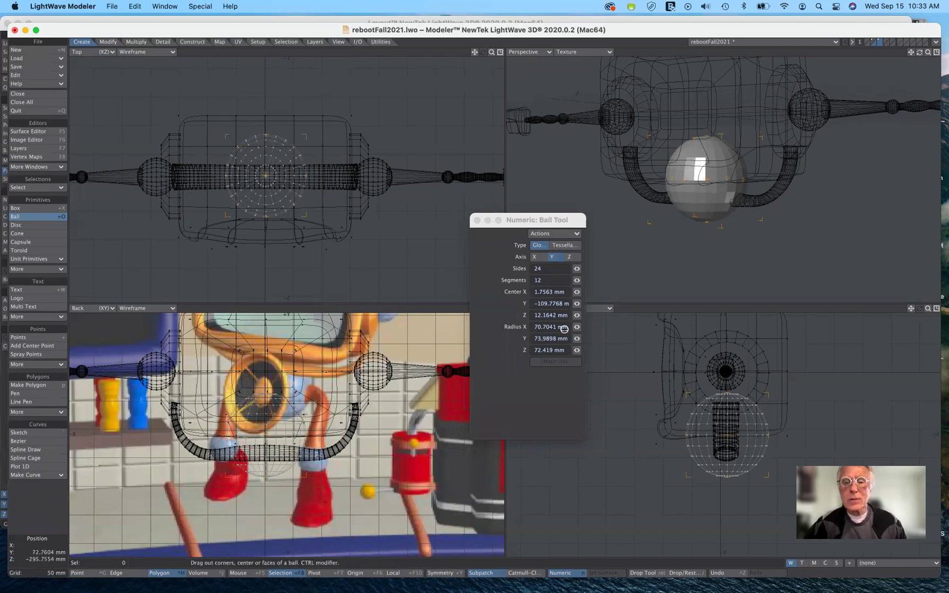
Set the ball's X, Y and Z radii to 70 mm each and finish creating it.
left_click(536, 327)
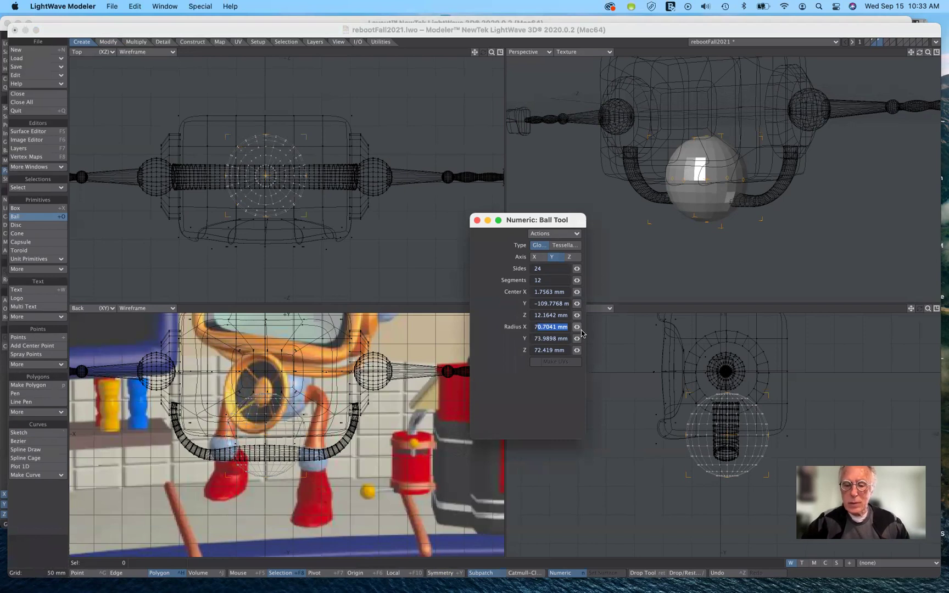
type("70 ")
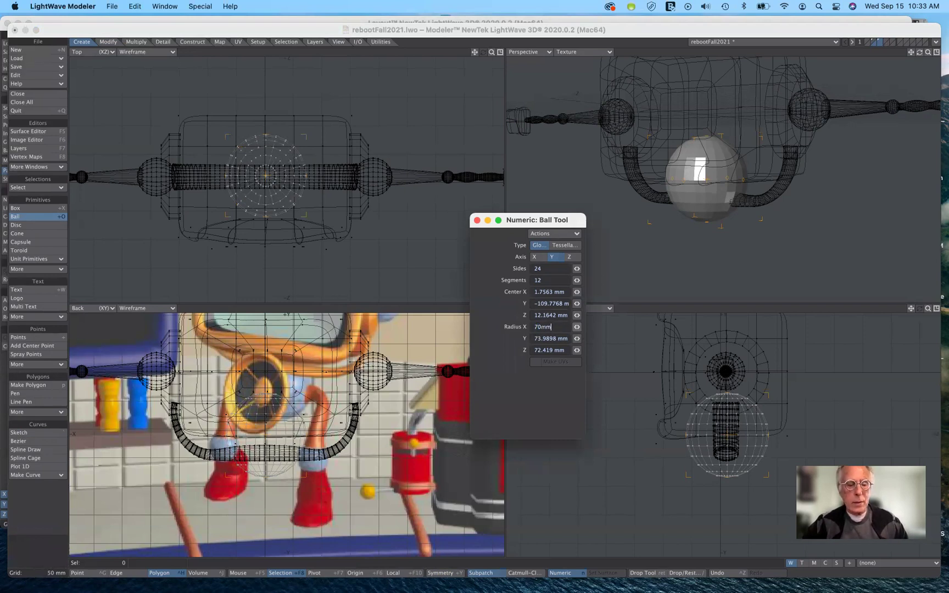
type("mm")
key("Tab")
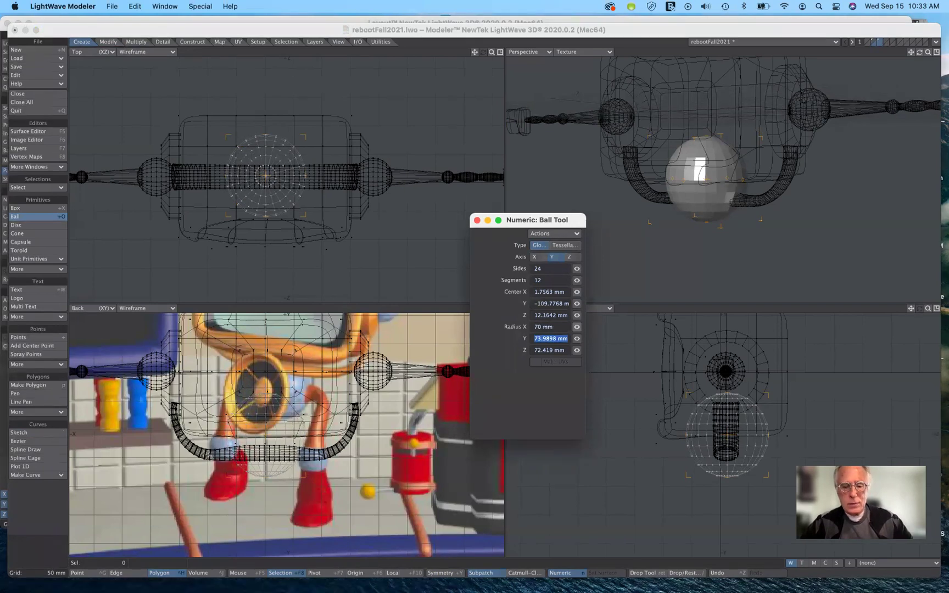
type("70")
key("Tab")
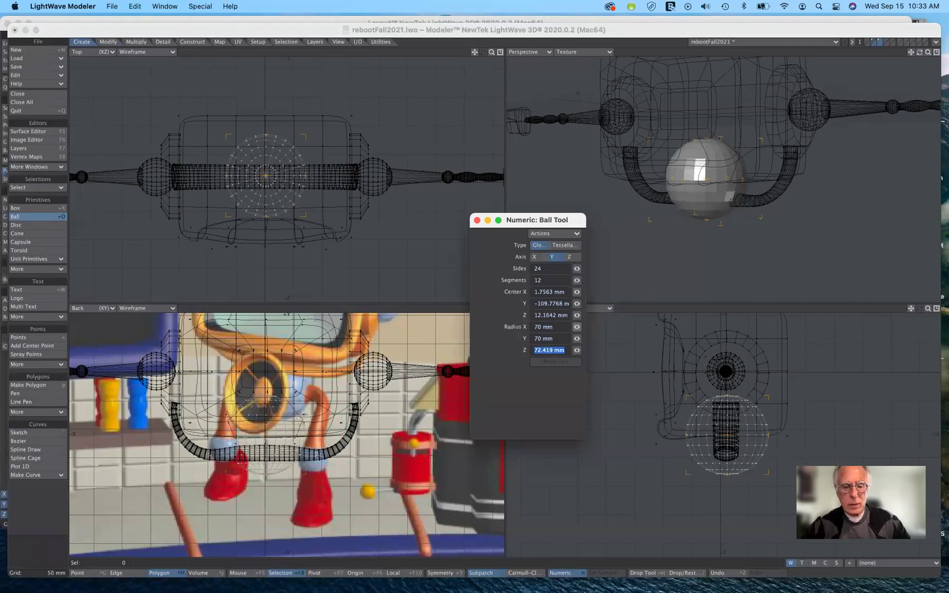
type("70mm")
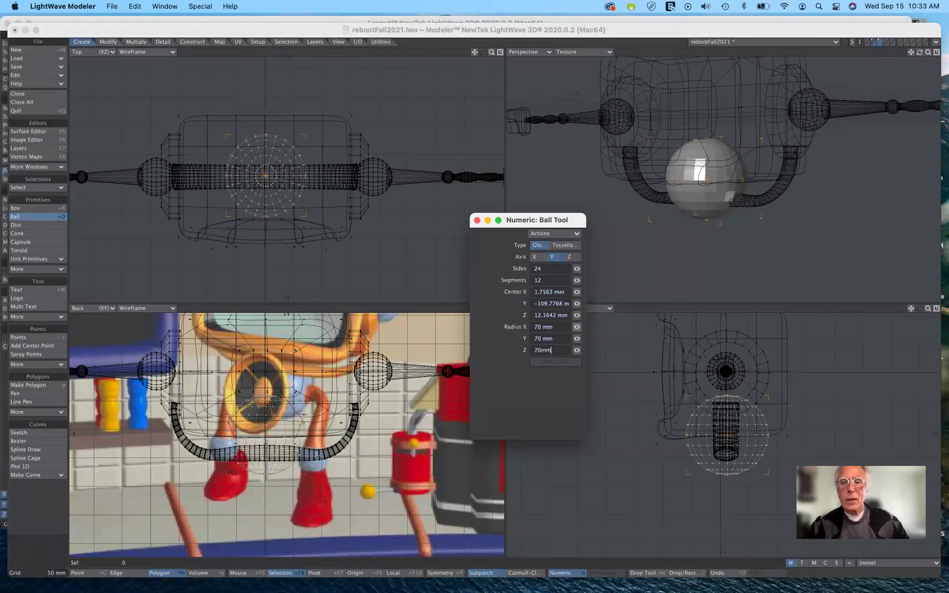
key("Tab")
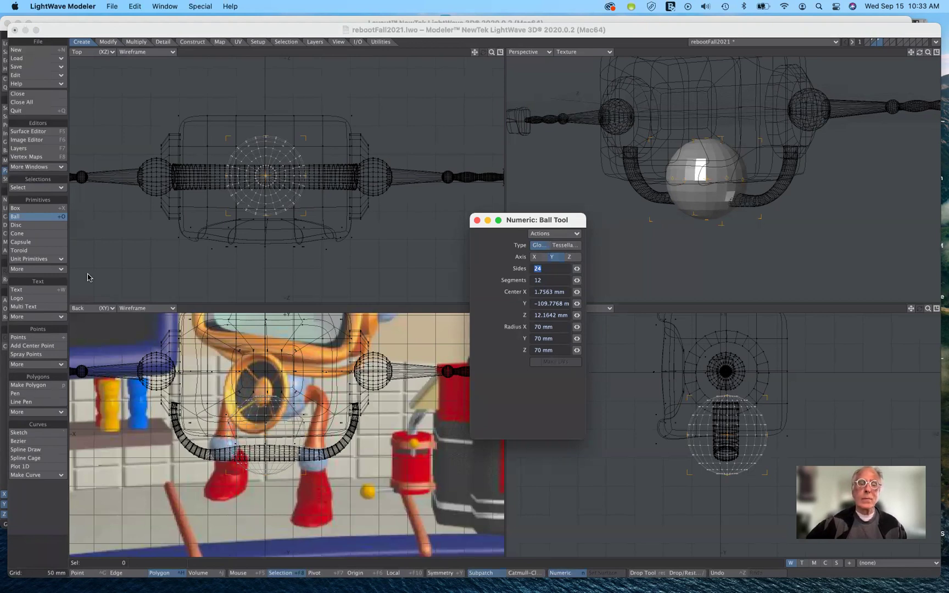
left_click(41, 218)
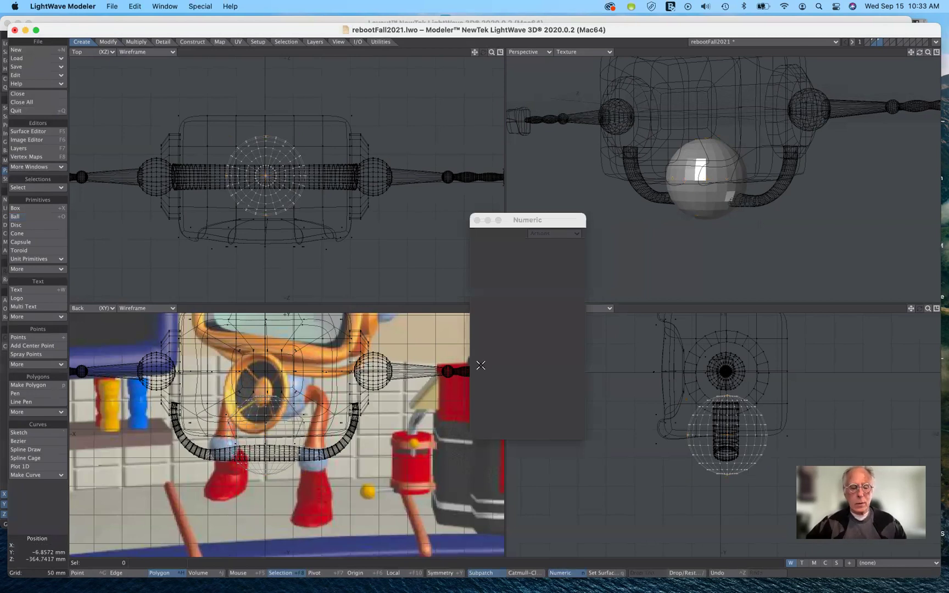
Assign the existing chrome surface to the new ball.
key("q")
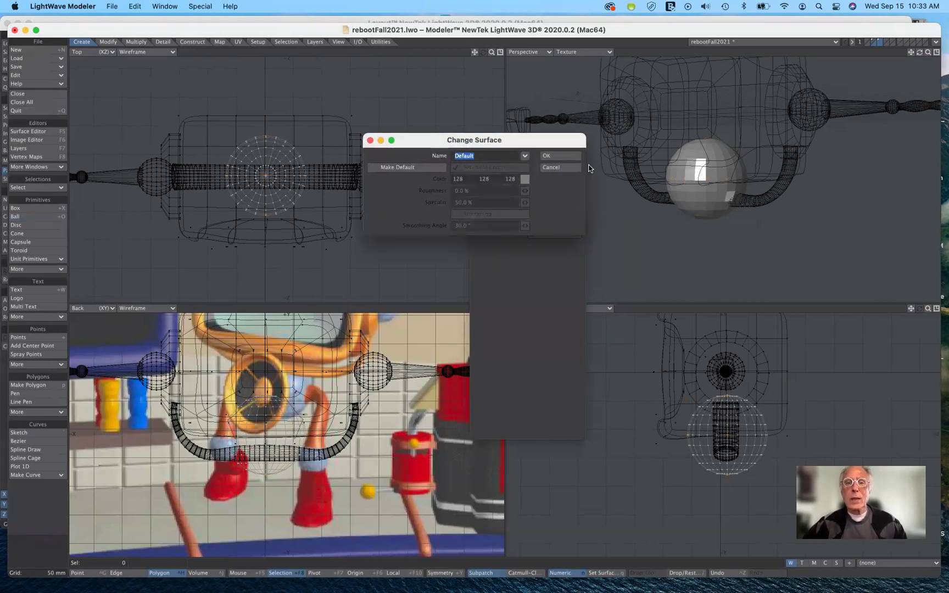
left_click(525, 156)
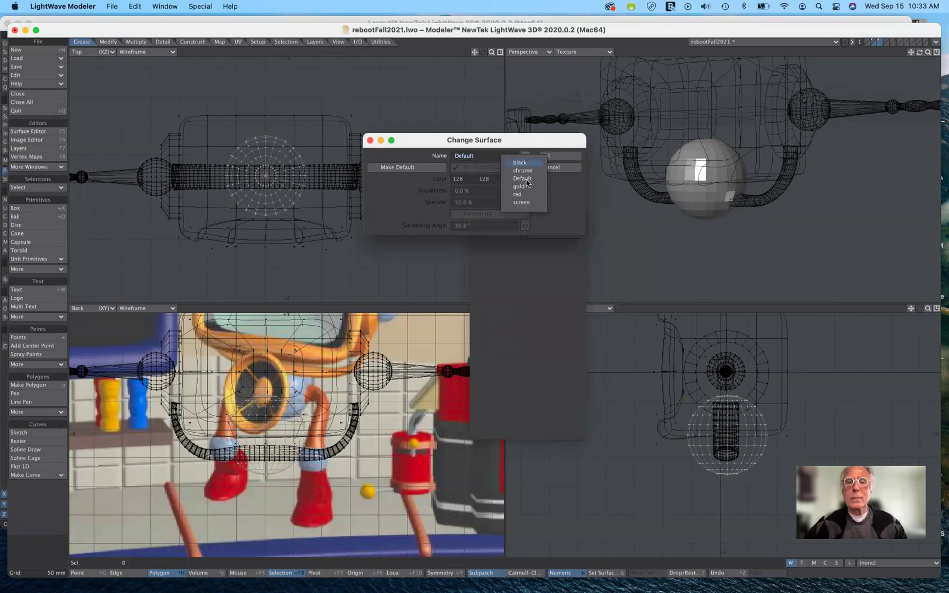
left_click(530, 171)
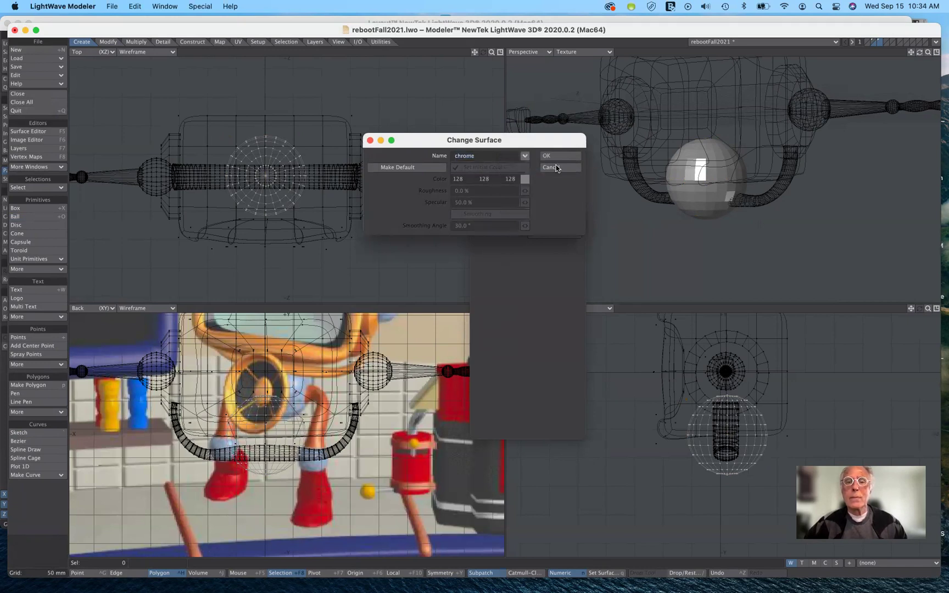
left_click(570, 156)
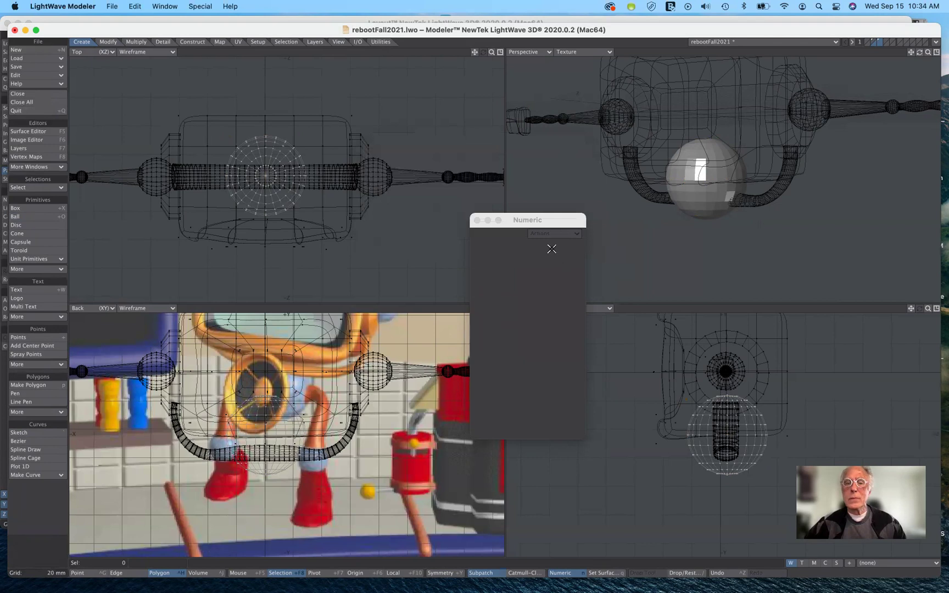
Move the chrome ball about 99 mm down and 5 mm along negative Z so it hangs beneath the yoke.
left_click_drag(572, 219, 593, 260)
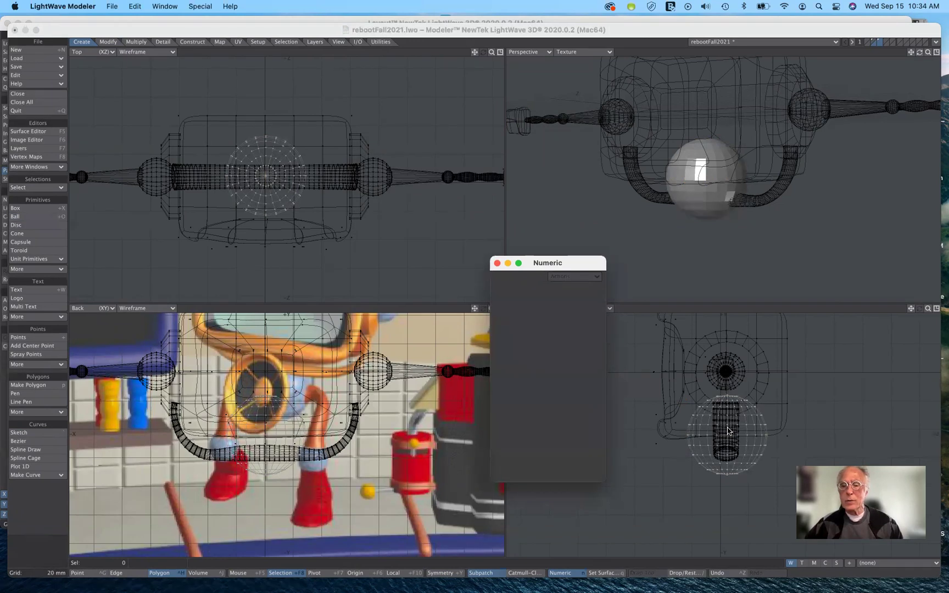
key("t")
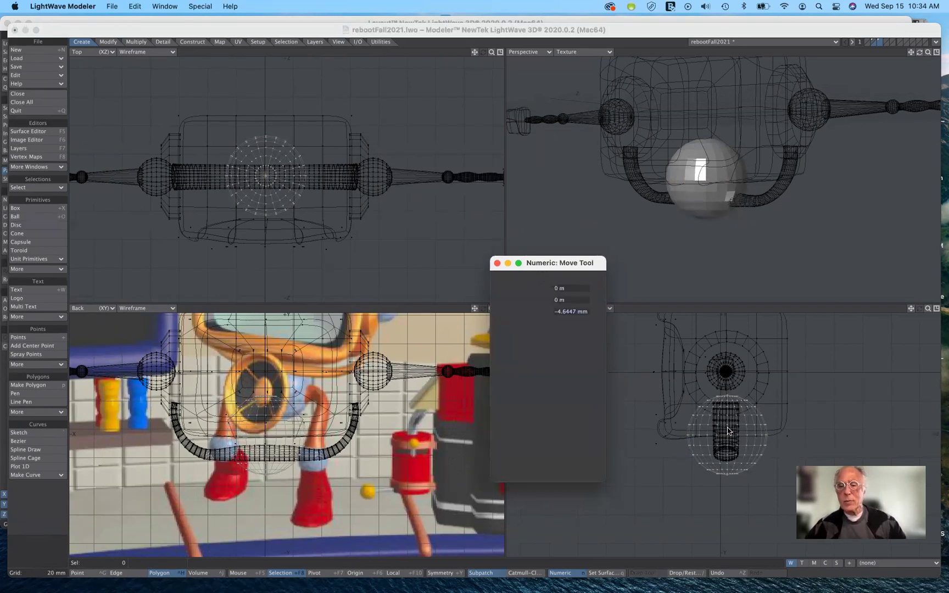
key("n")
left_click_drag(728, 436, 725, 492)
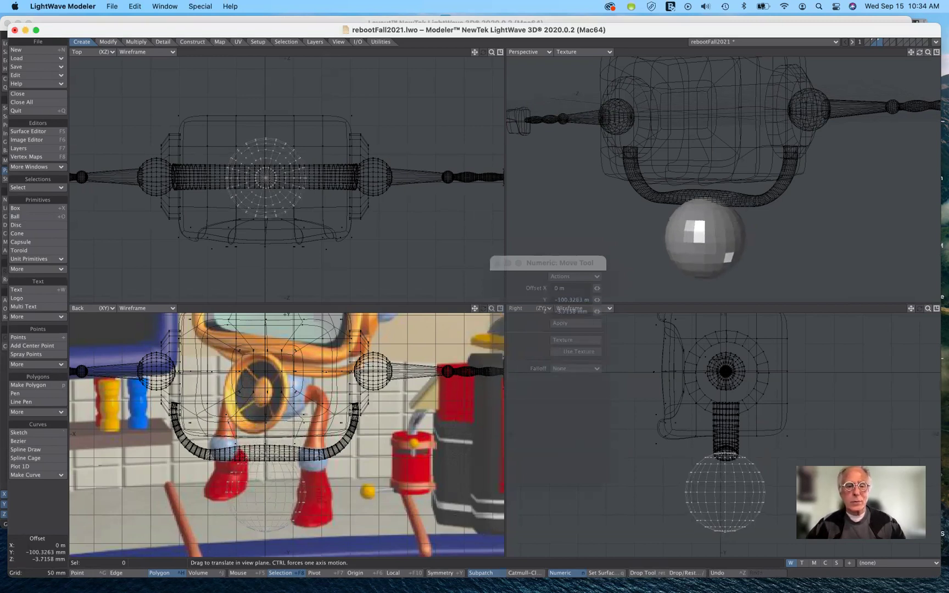
left_click_drag(725, 492, 725, 493)
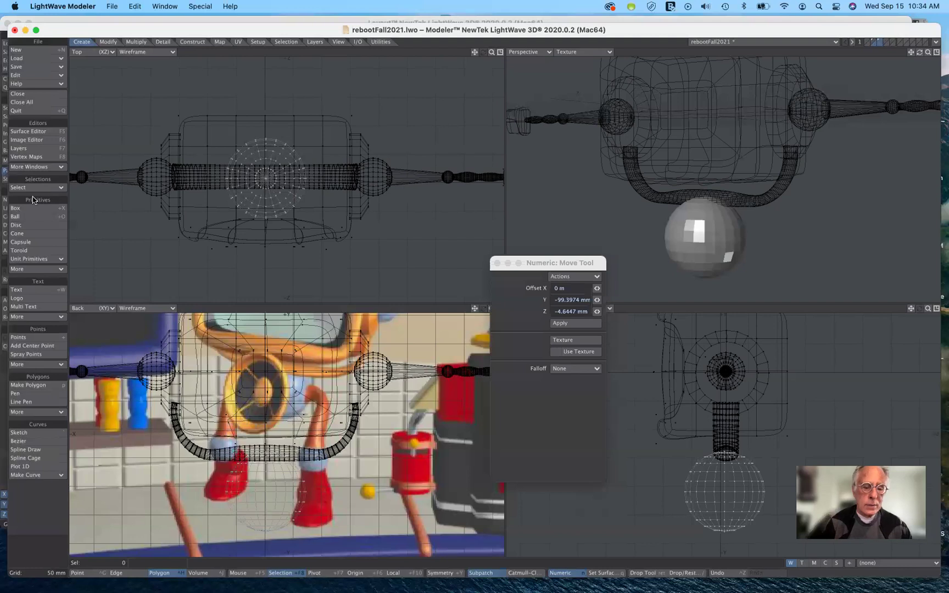
key("space")
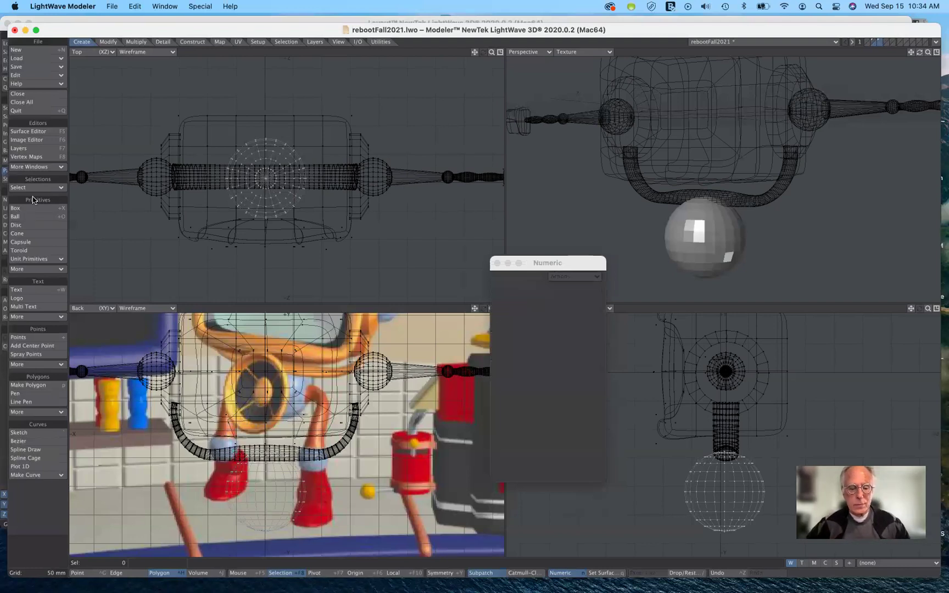
Cut the ball, paste it into the robot's layer, and return to the empty layer with the robot as background.
key("ctrl+z")
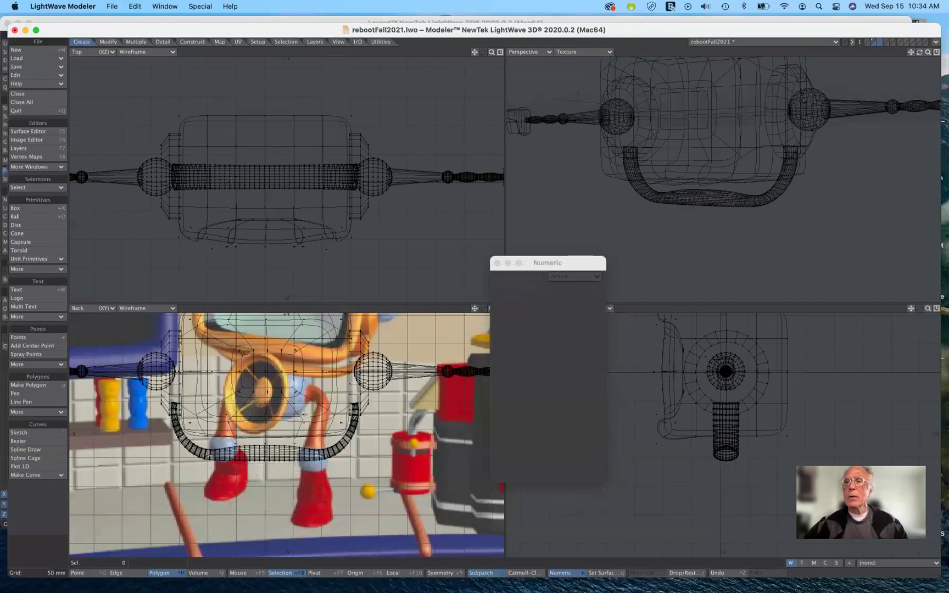
left_click(876, 44)
left_click(876, 42)
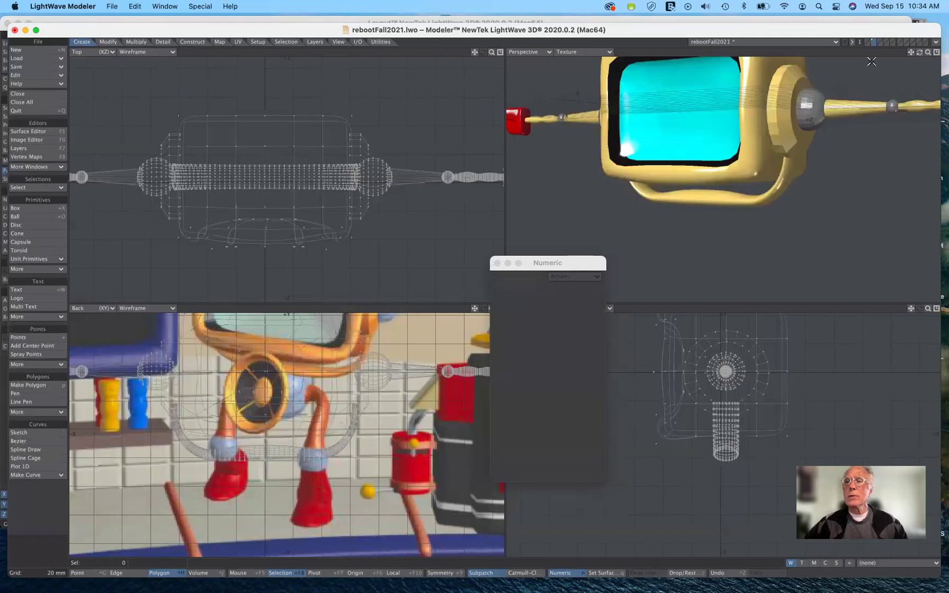
key("ctrl+shift+z")
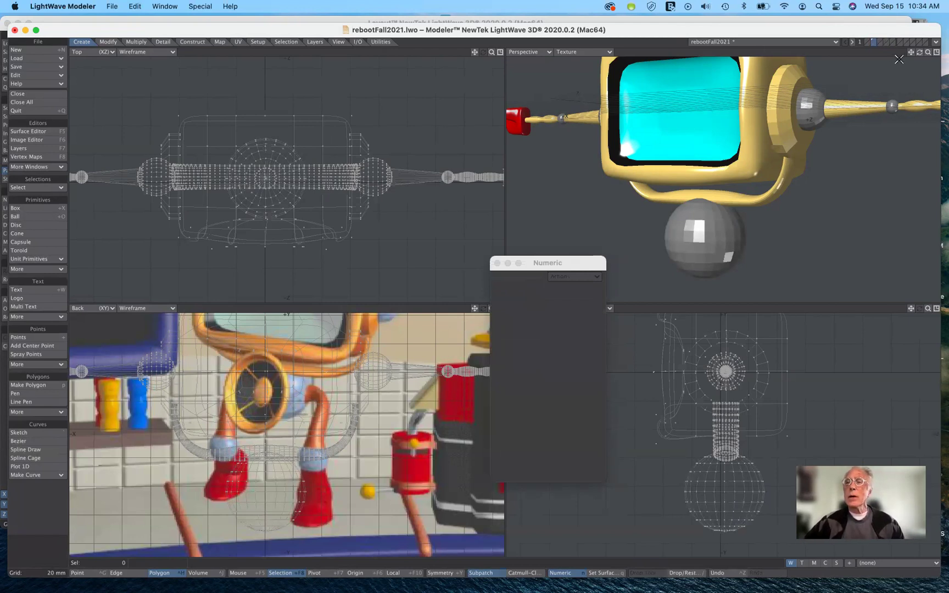
left_click(881, 42)
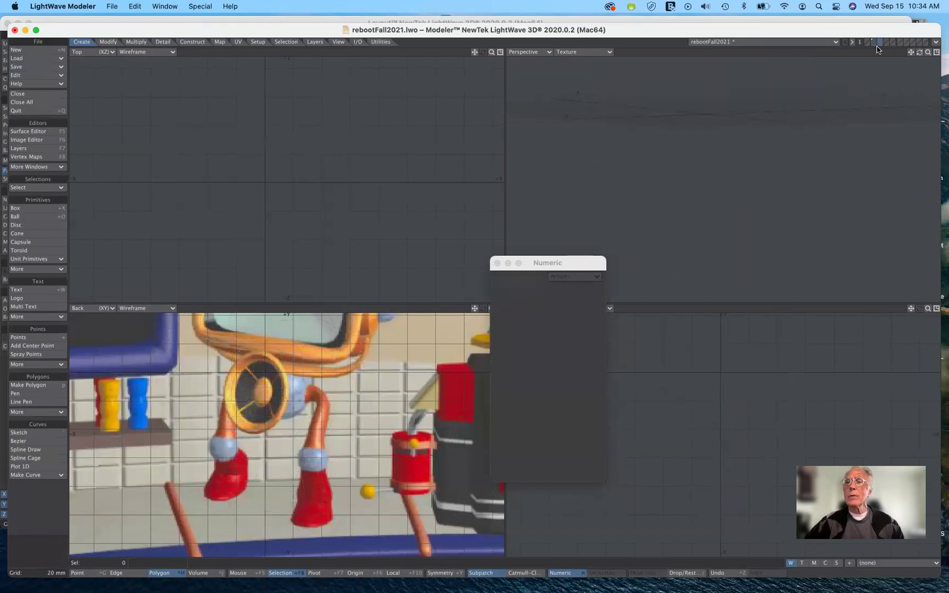
left_click(874, 47)
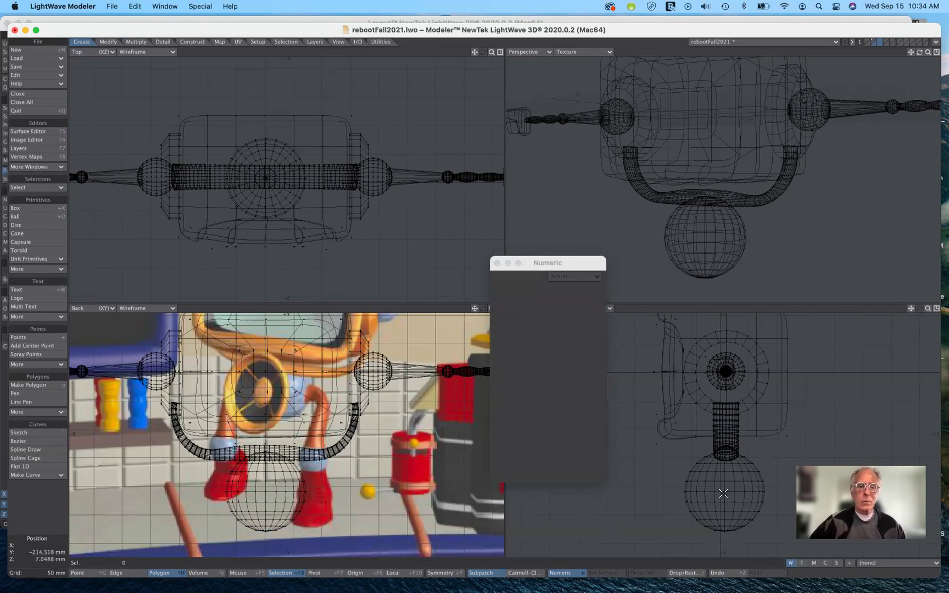
Draw a cylinder along X from the ball outward, about 307 mm long and 28 × 29 mm in radius, with the Disc tool.
left_click(34, 224)
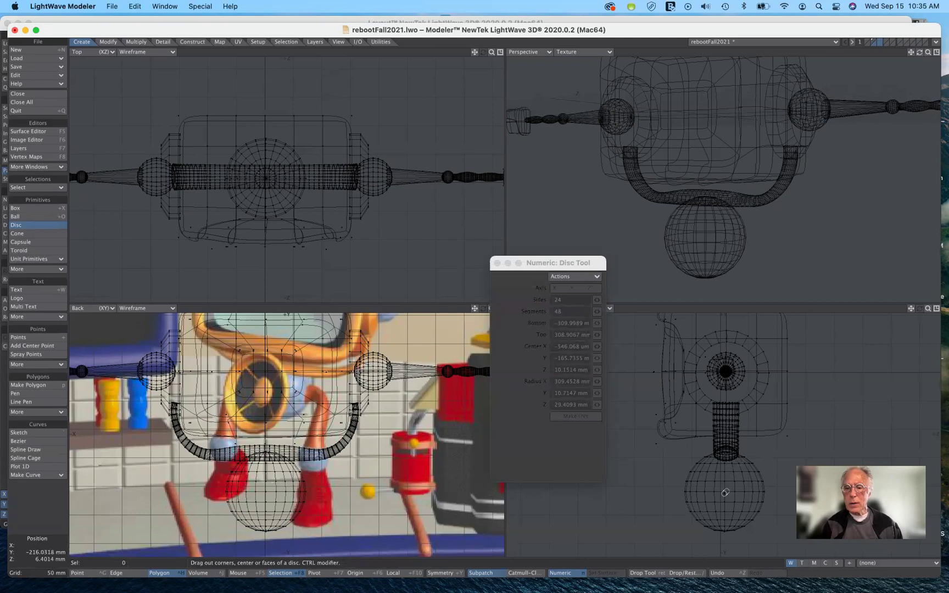
left_click_drag(725, 491, 742, 508)
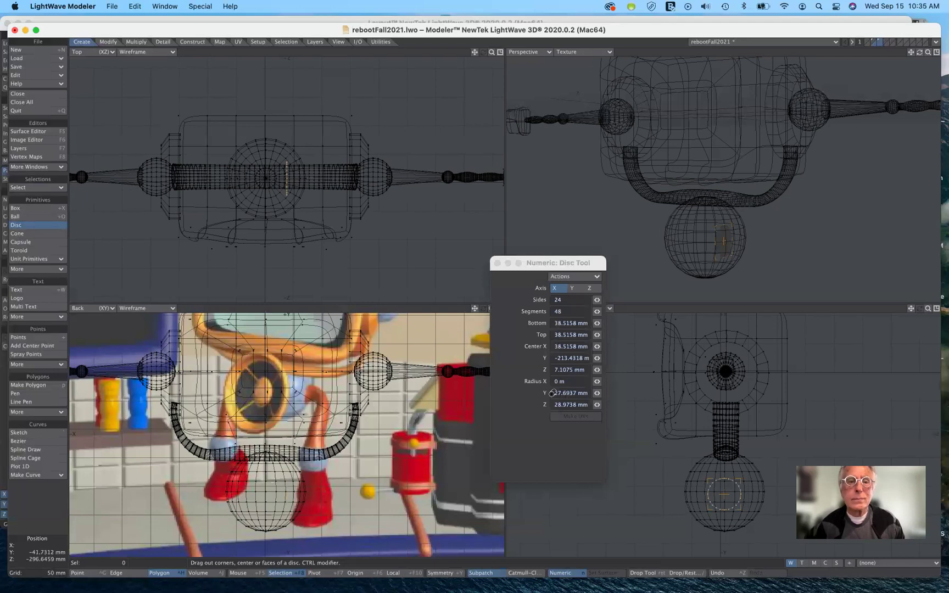
key("n")
left_click_drag(313, 173, 463, 179)
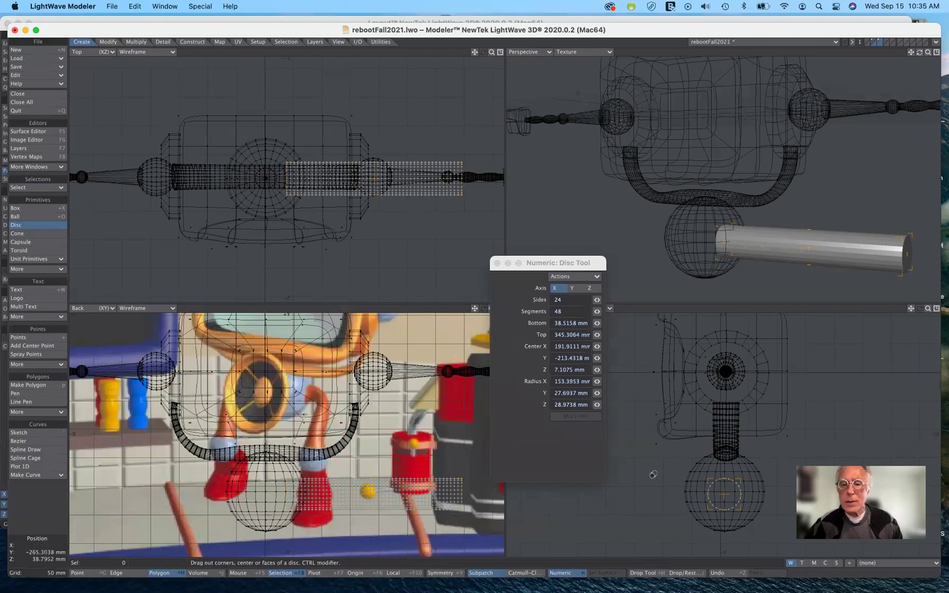
Set the cylinder's Y and Z radii to 25 mm and shift its centre to about 11 mm in Z within the ball.
left_click(557, 394)
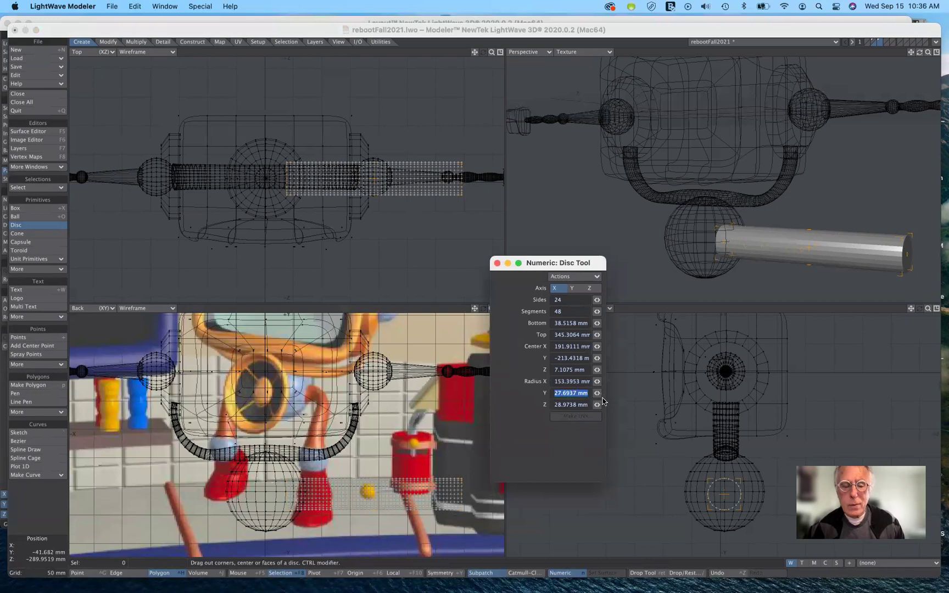
type("25mm")
key("Tab")
type("2")
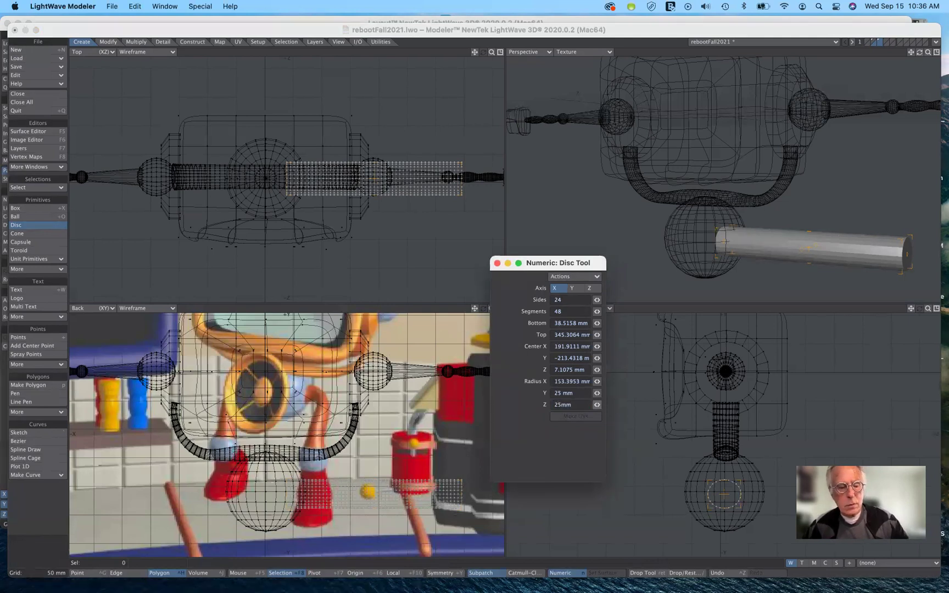
key("Tab")
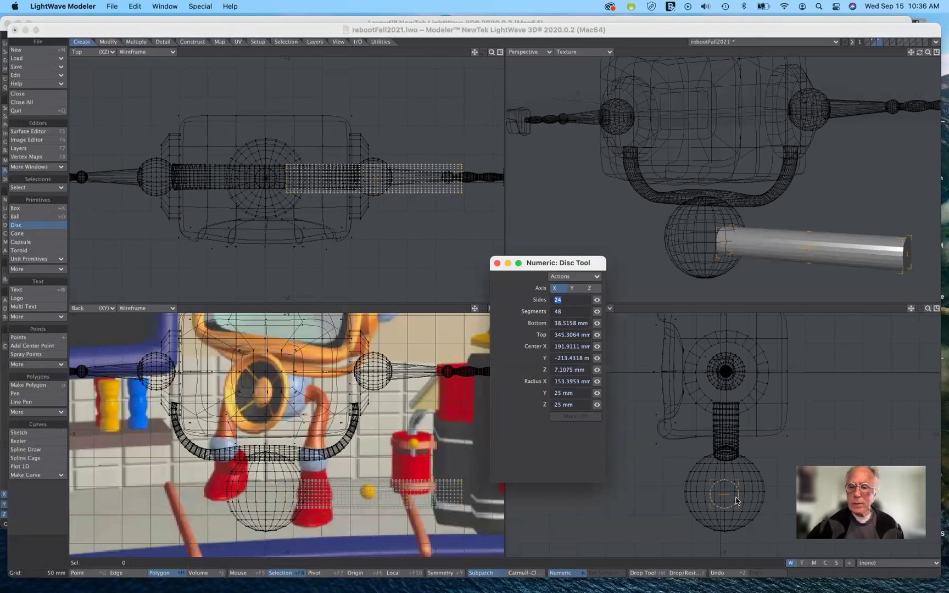
left_click_drag(726, 498, 727, 492)
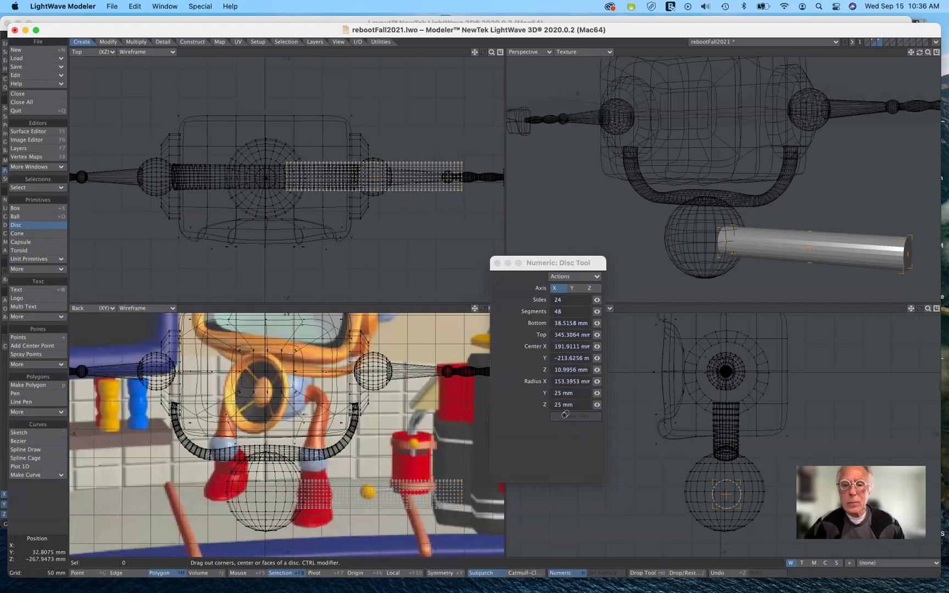
Set the cylinder's Y and Z radii to 15 mm.
left_click(577, 395)
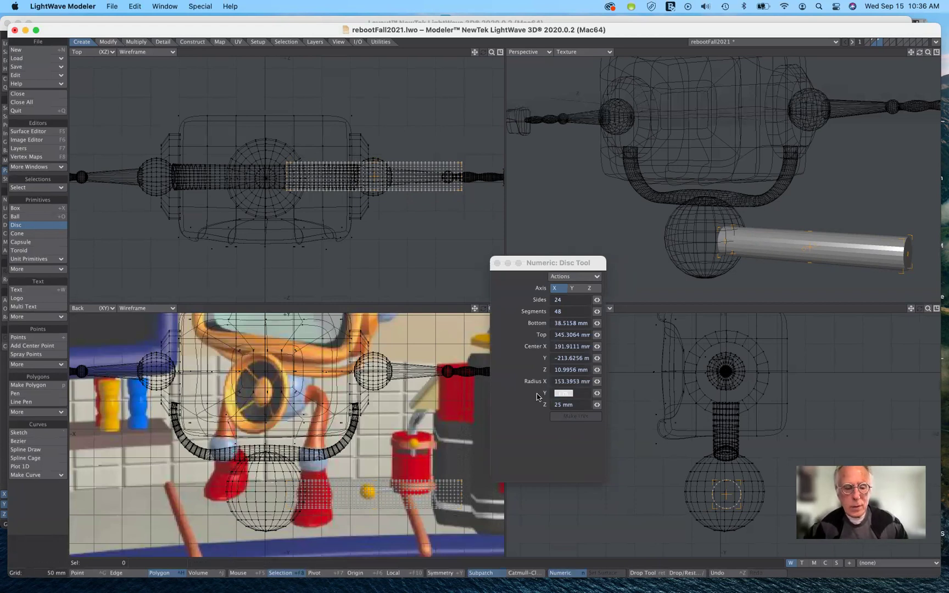
type("1")
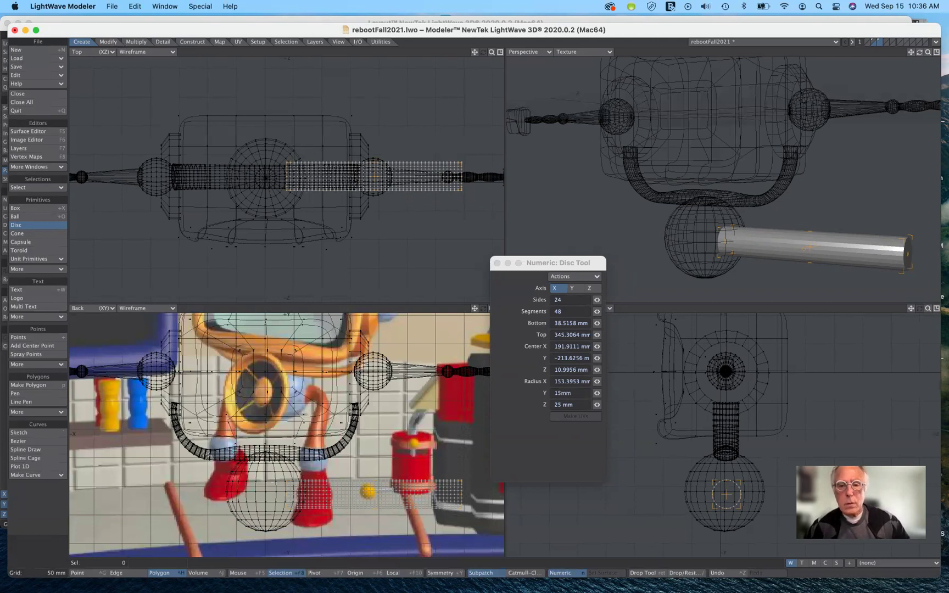
type("5 mm")
key("Return")
left_click(574, 406)
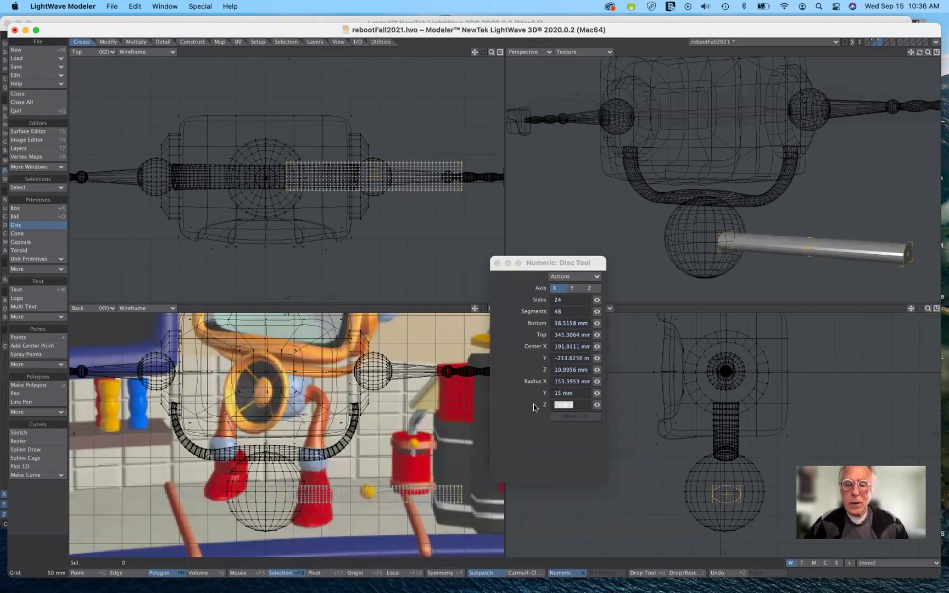
type("15")
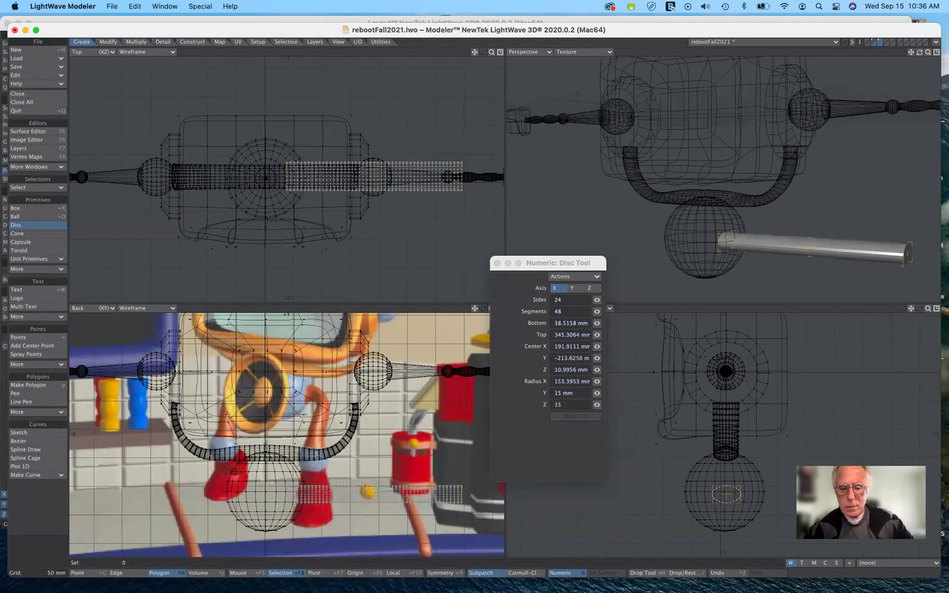
key("Tab")
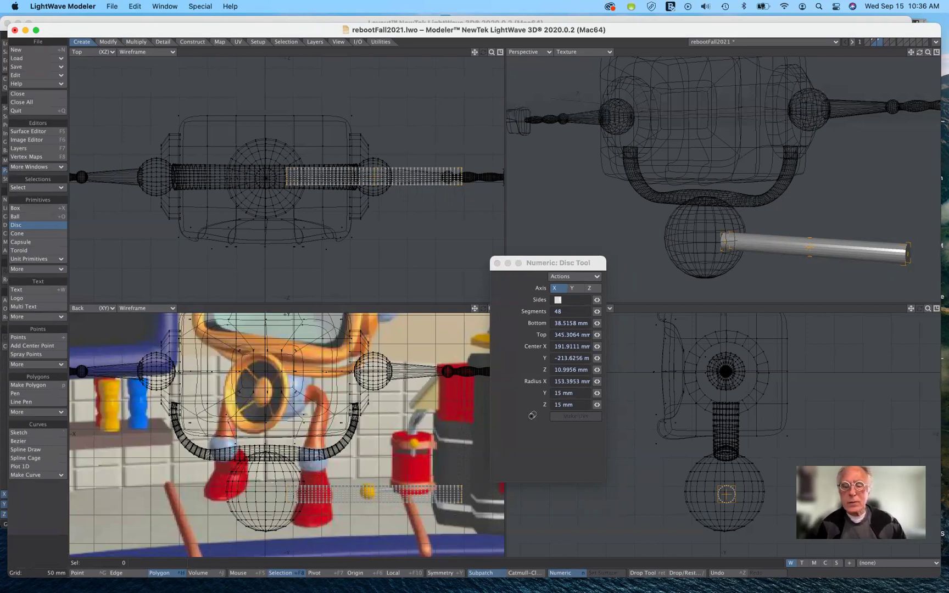
Set the cylinder's Y and Z radii to 20 mm.
left_click_drag(583, 394, 549, 392)
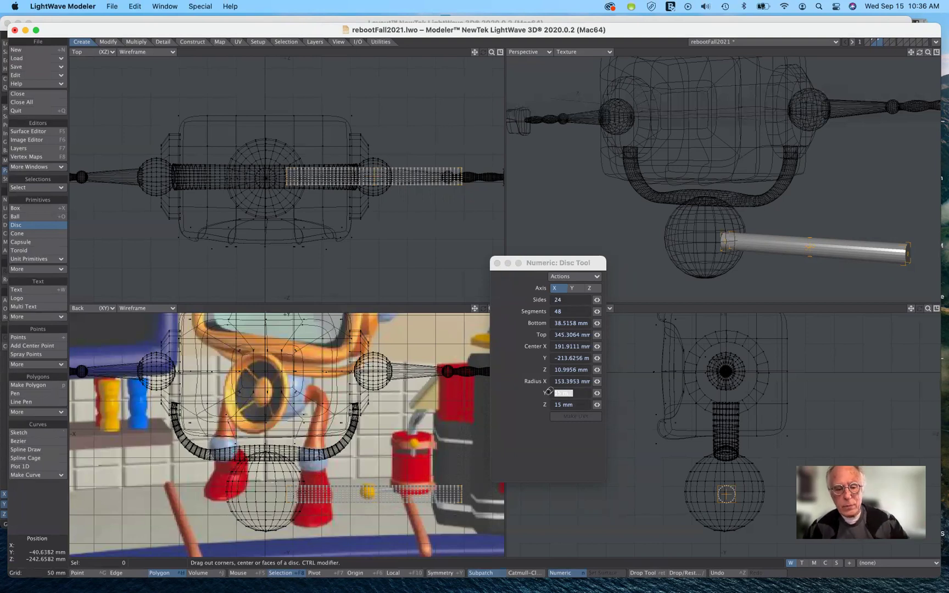
type("20")
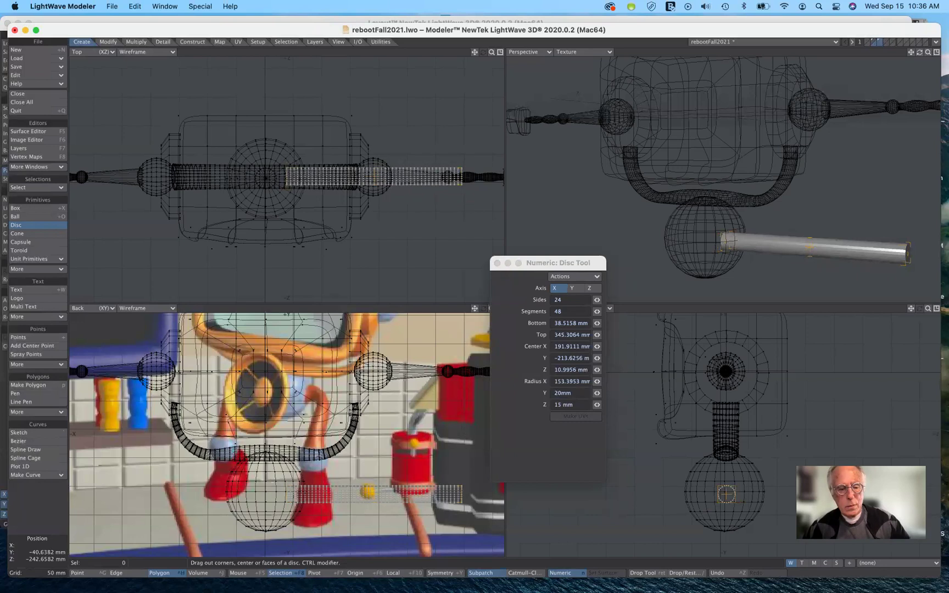
key("Tab")
type("2")
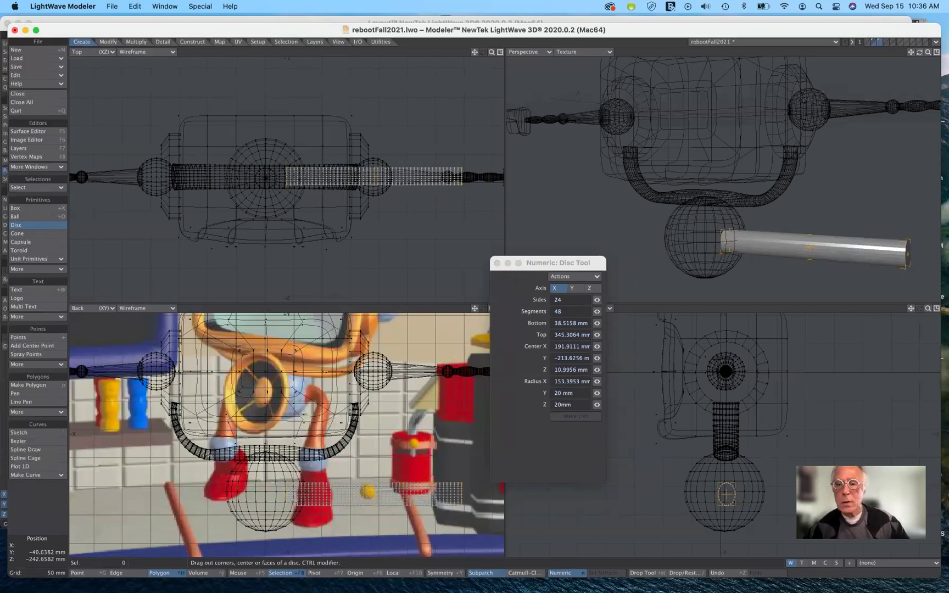
key("Tab")
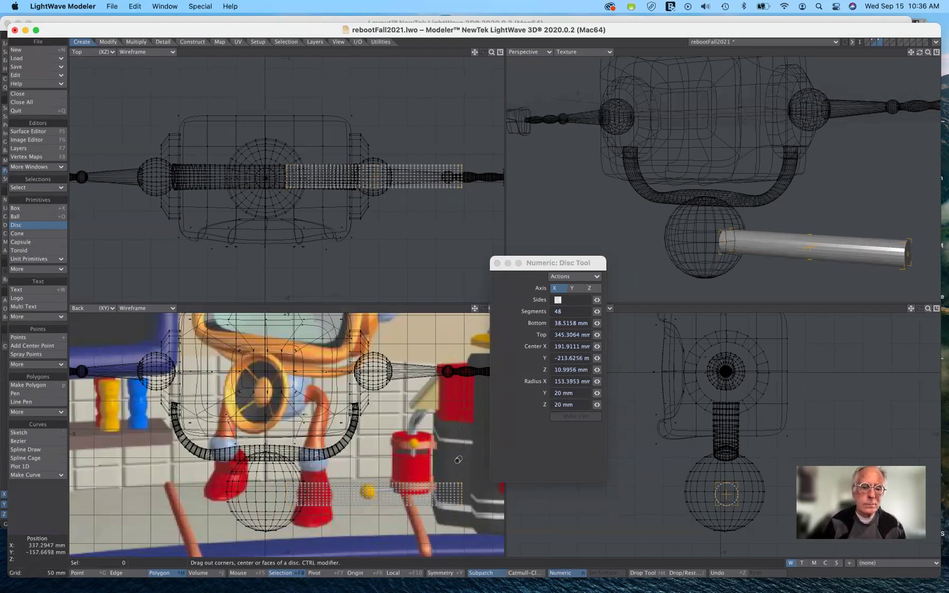
Set the cylinder's Y and Z radii to 18 mm and finish creating it.
left_click(560, 391)
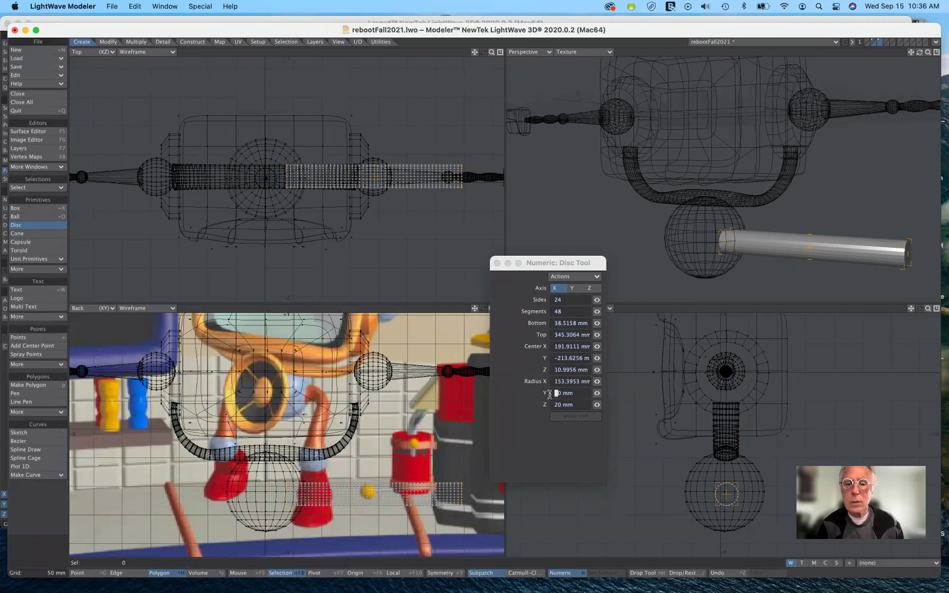
left_click(598, 394)
left_click_drag(598, 393, 589, 394)
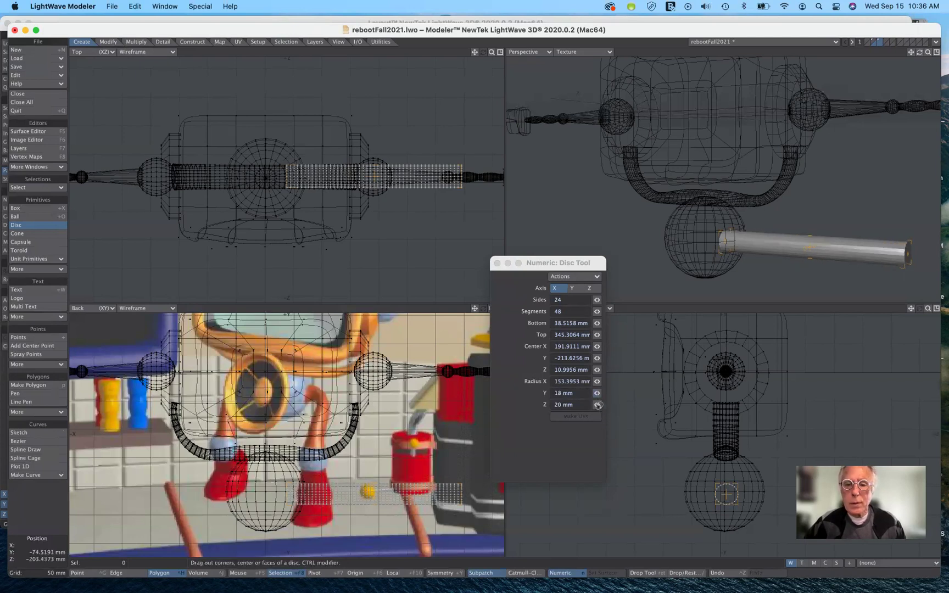
left_click_drag(598, 405, 591, 405)
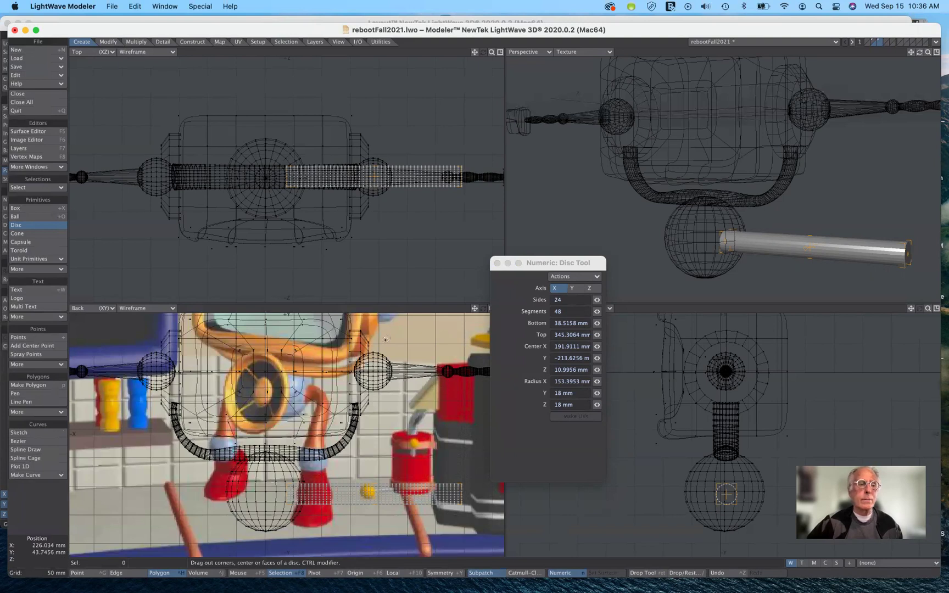
left_click(50, 228)
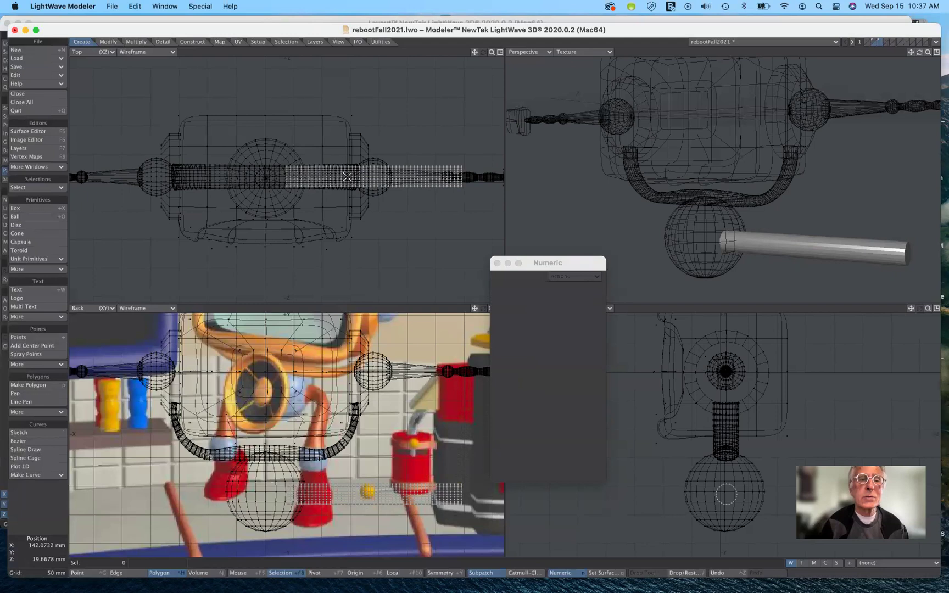
Move the cylinder about 18 mm outward along X and 2 mm along negative Z relative to the ball.
key("t")
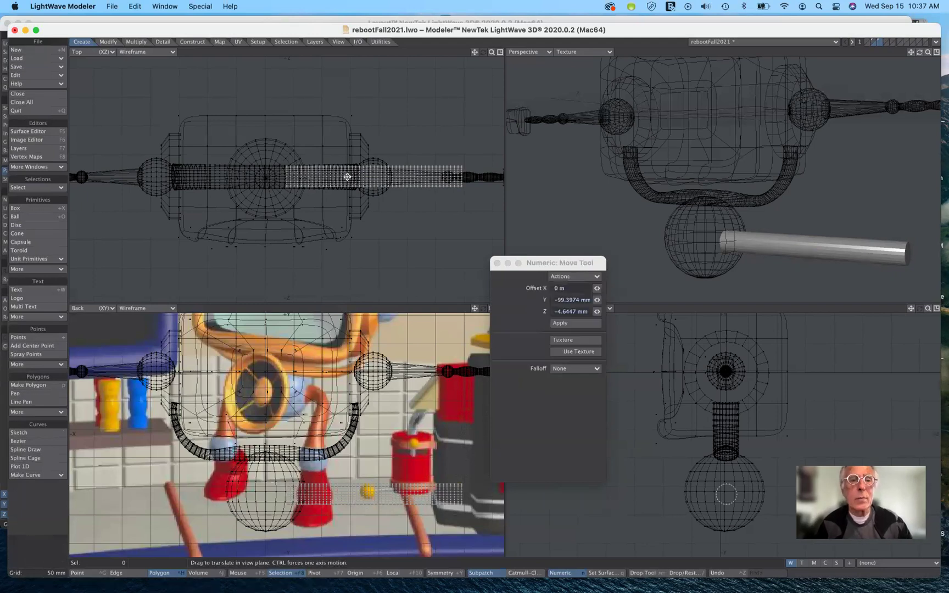
left_click_drag(307, 143, 317, 143)
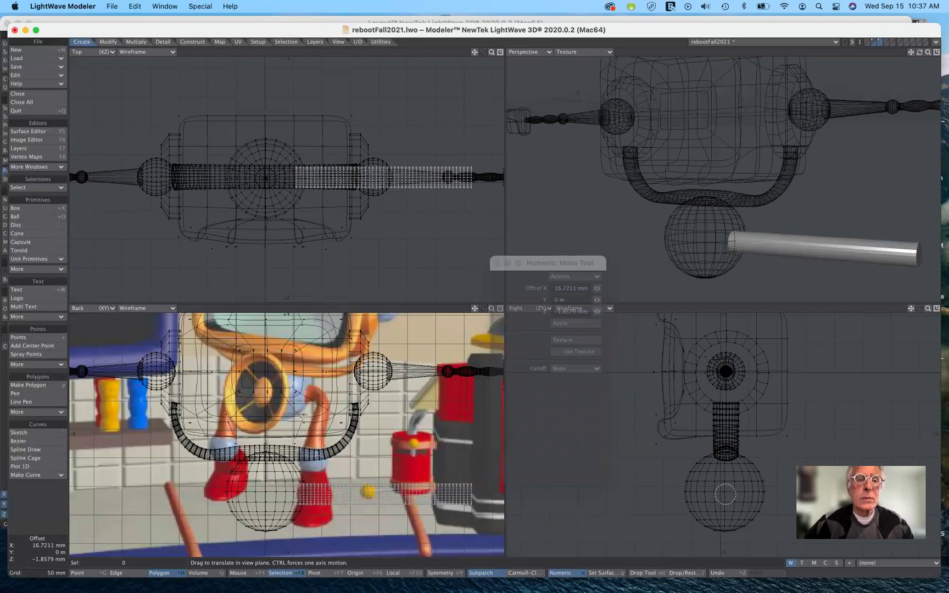
left_click_drag(317, 143, 317, 143)
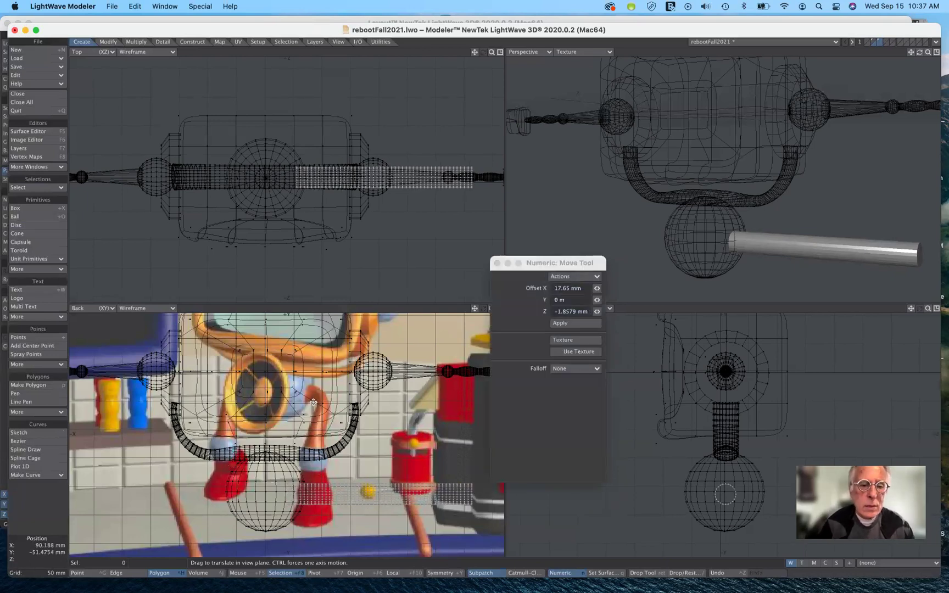
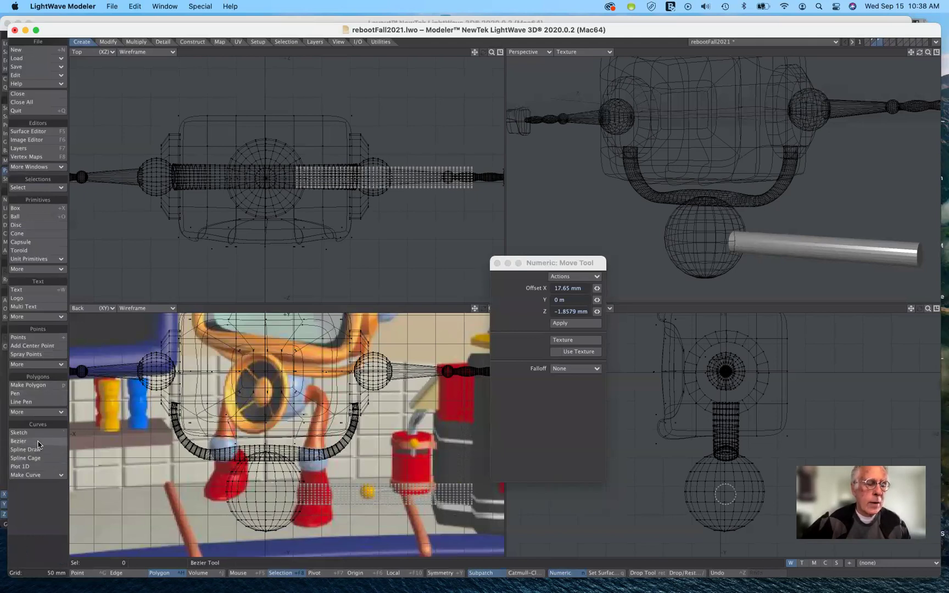
Activate the Stretch tool for the cylinder and set its falloff to Linear.
left_click(108, 42)
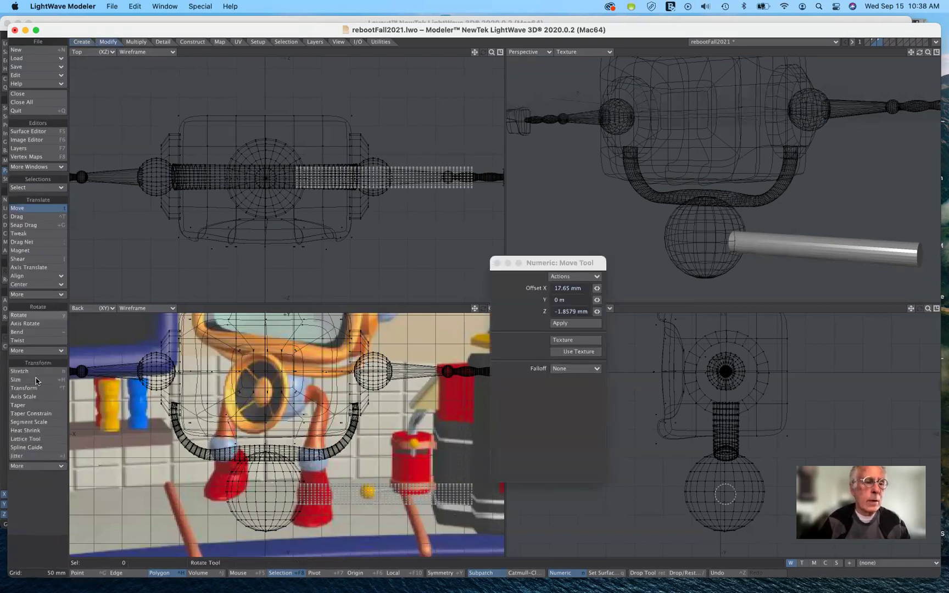
left_click(25, 371)
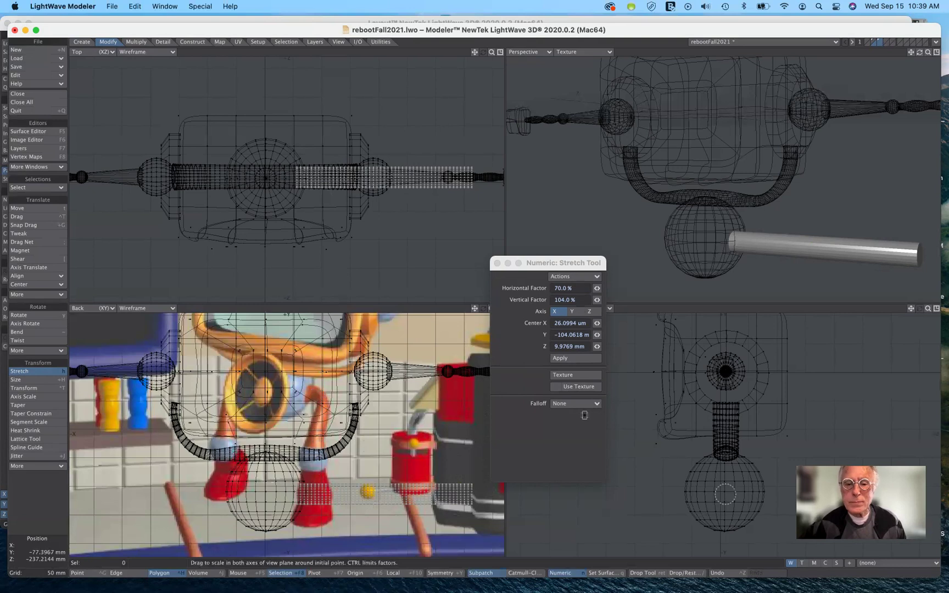
left_click(570, 406)
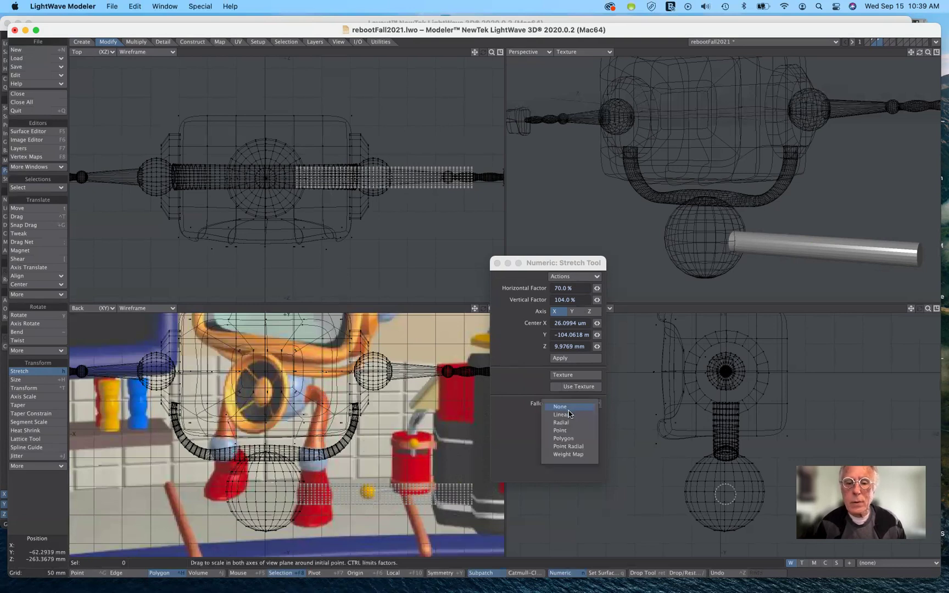
left_click(567, 416)
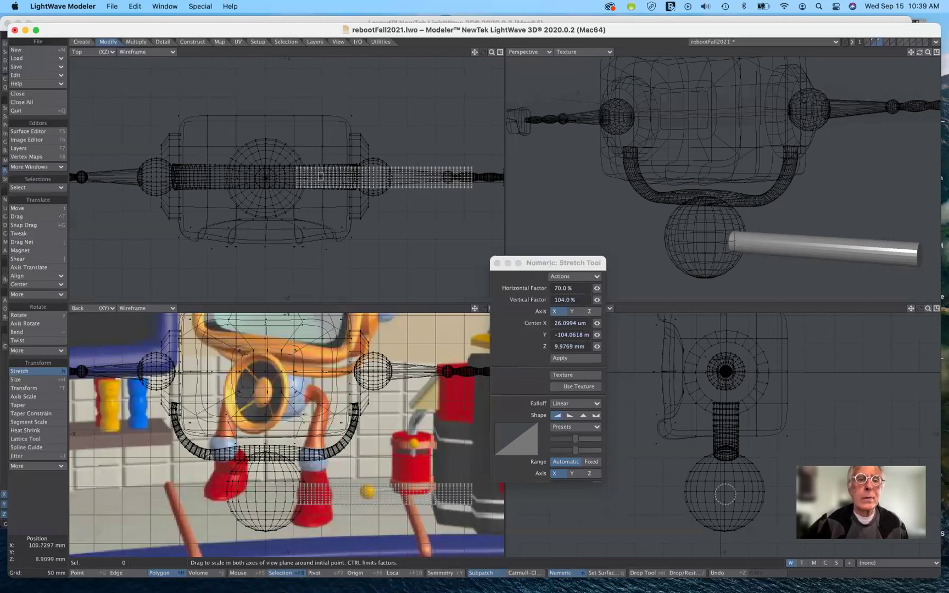
Lay the linear falloff range along the cylinder's full length, starting near the ball and widening to the cylinder's outer end.
right_click_drag(322, 178, 472, 177)
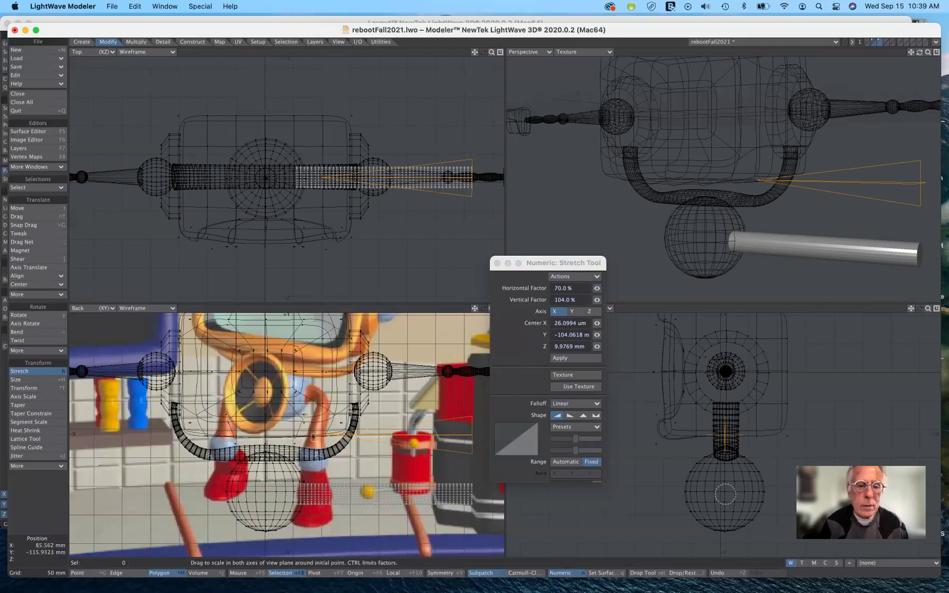
right_click_drag(313, 436, 480, 438)
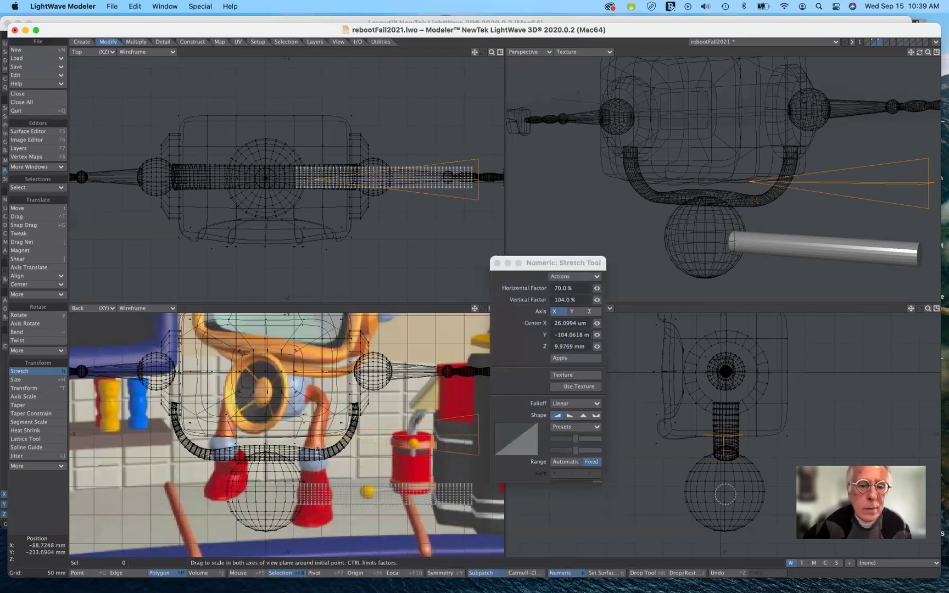
right_click_drag(311, 436, 310, 491)
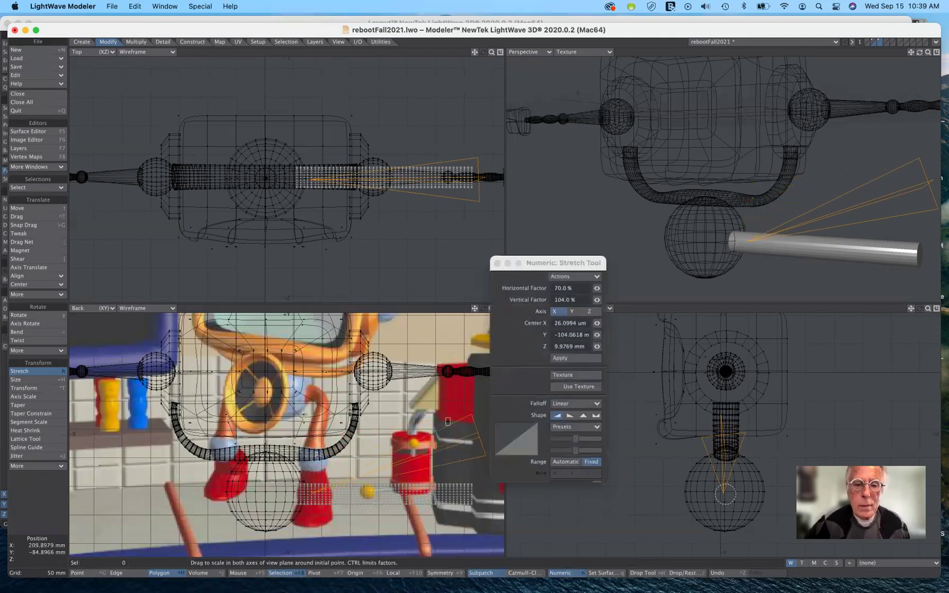
right_click_drag(480, 432, 472, 496)
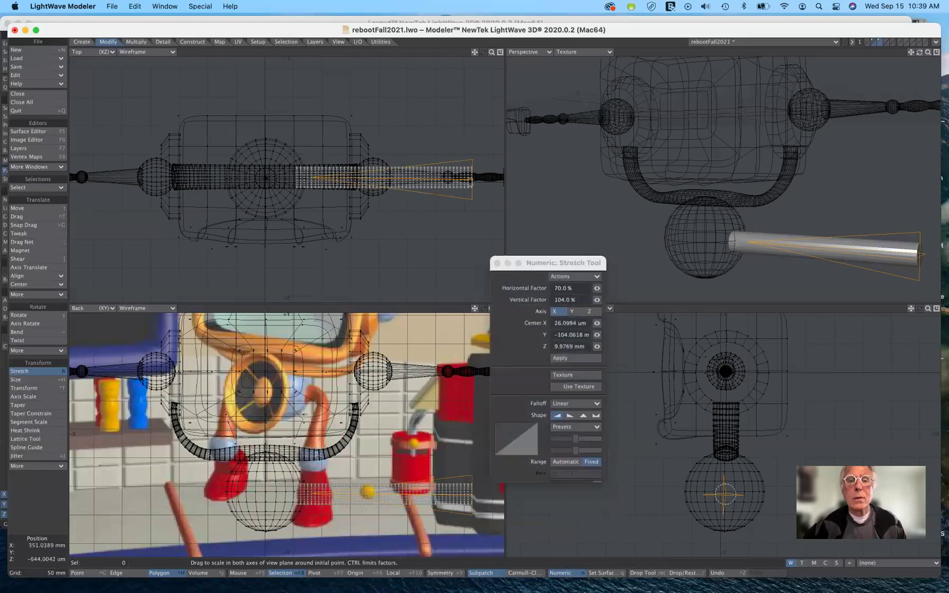
left_click_drag(473, 180, 473, 177)
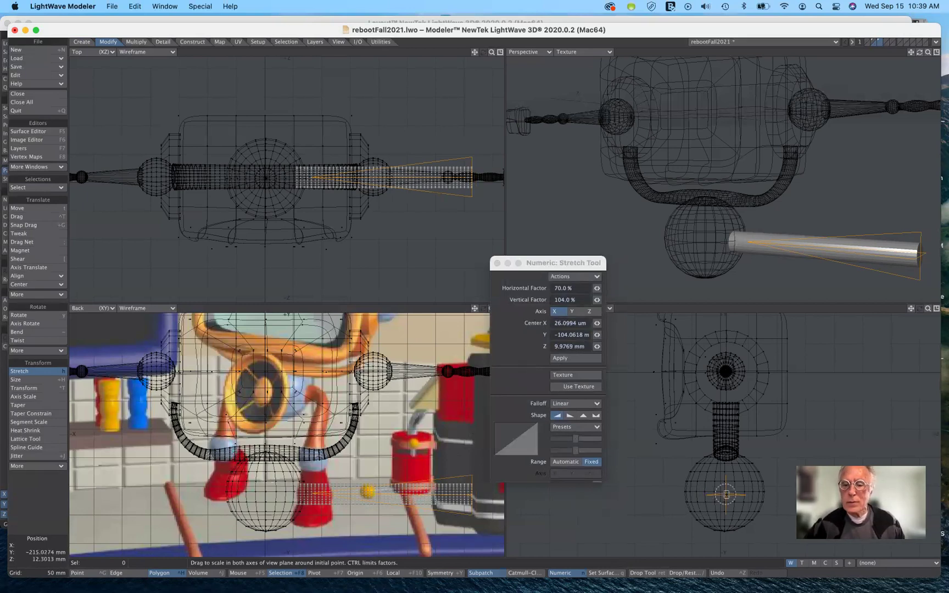
Try narrowing the cylinder beyond a short falloff range near the ball with a 104% horizontal and 62% vertical stretch, and undo it.
left_click_drag(726, 494, 728, 498)
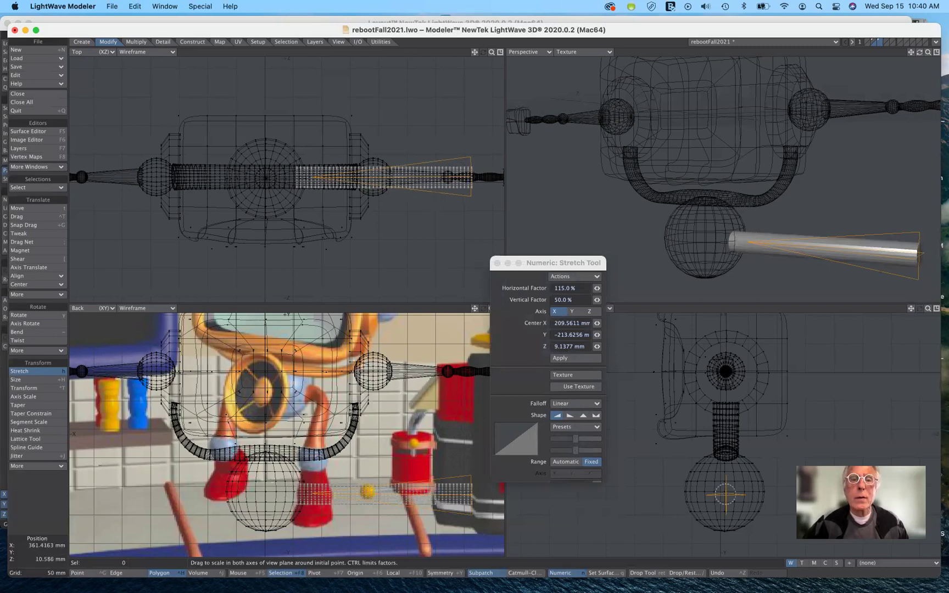
key("Return")
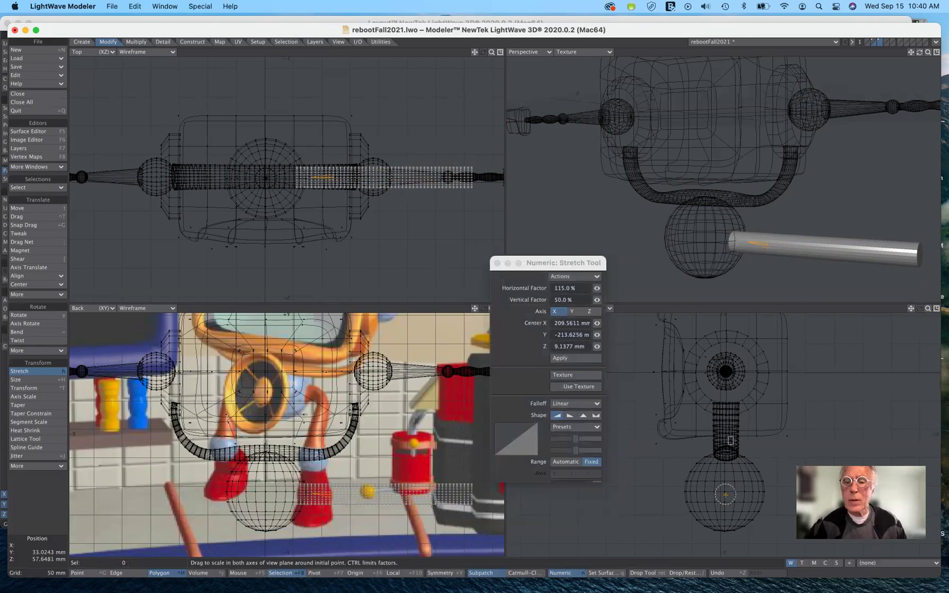
left_click(726, 494)
left_click_drag(725, 495, 740, 538)
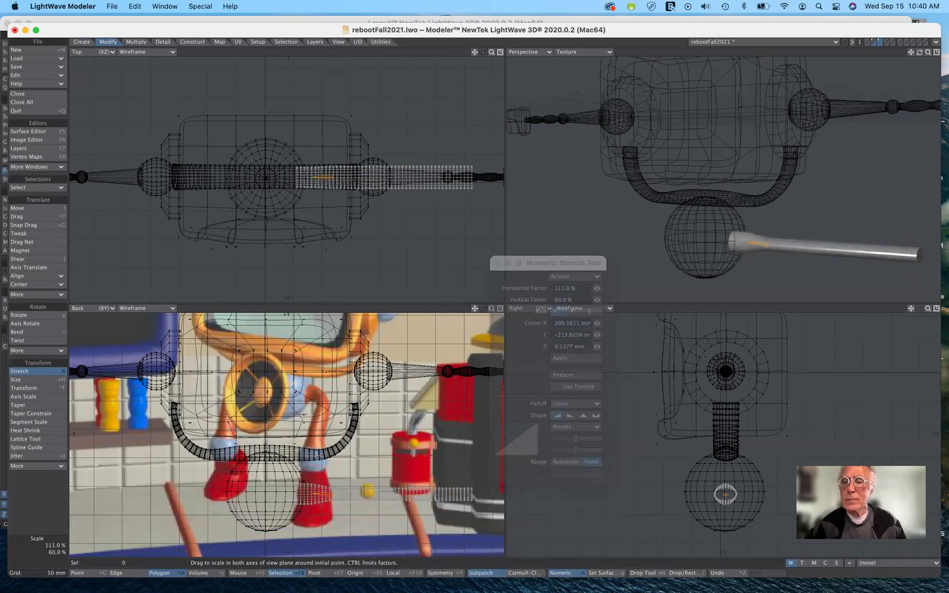
left_click_drag(740, 538, 737, 537)
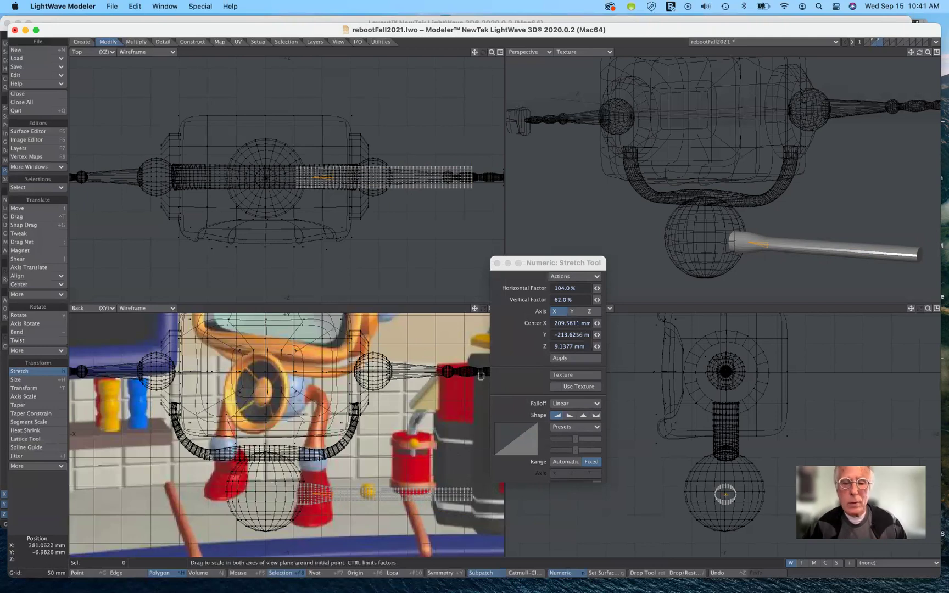
key("ctrl+z")
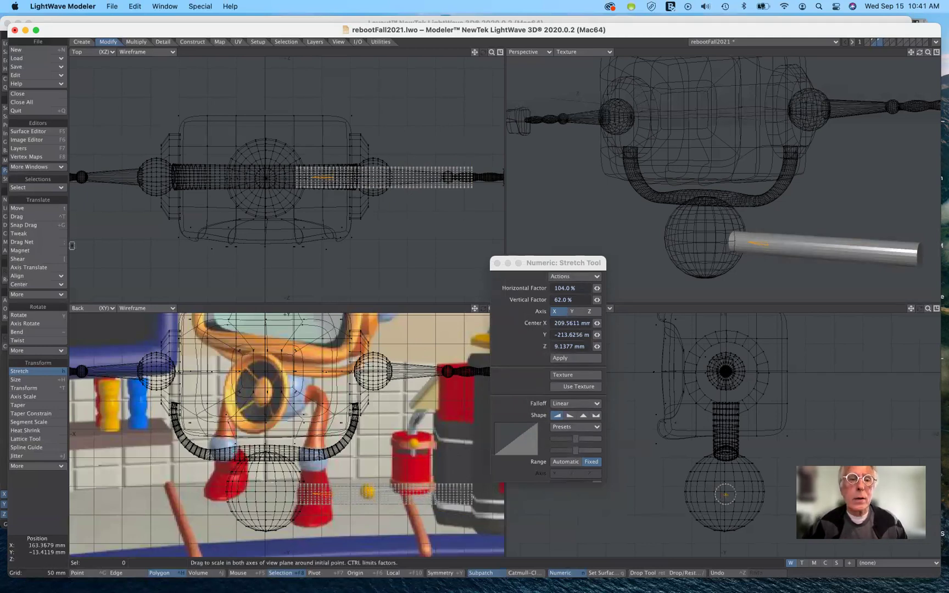
Delete the existing leg cylinder and regenerate it with the Disc tool's previous settings.
left_click(28, 375)
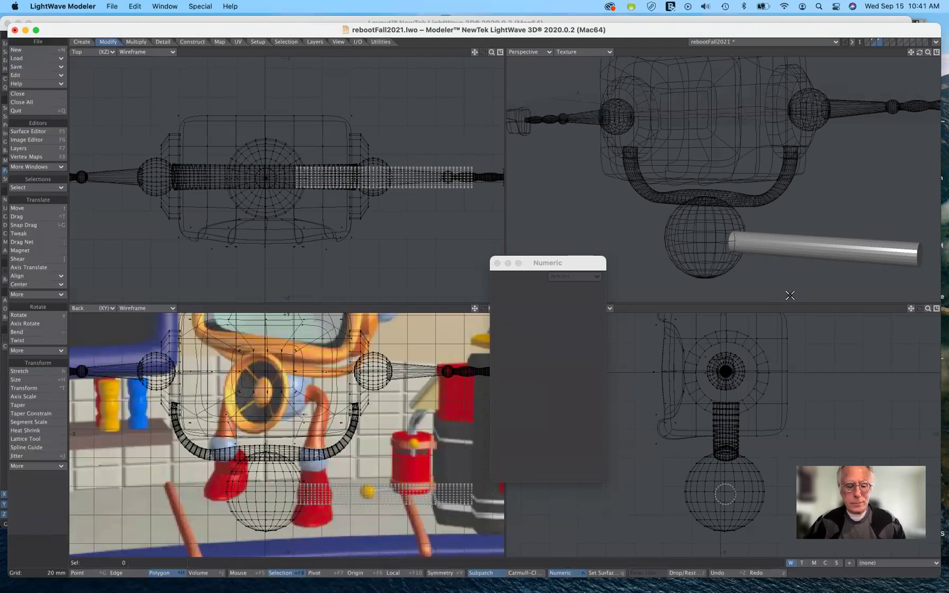
key("Delete")
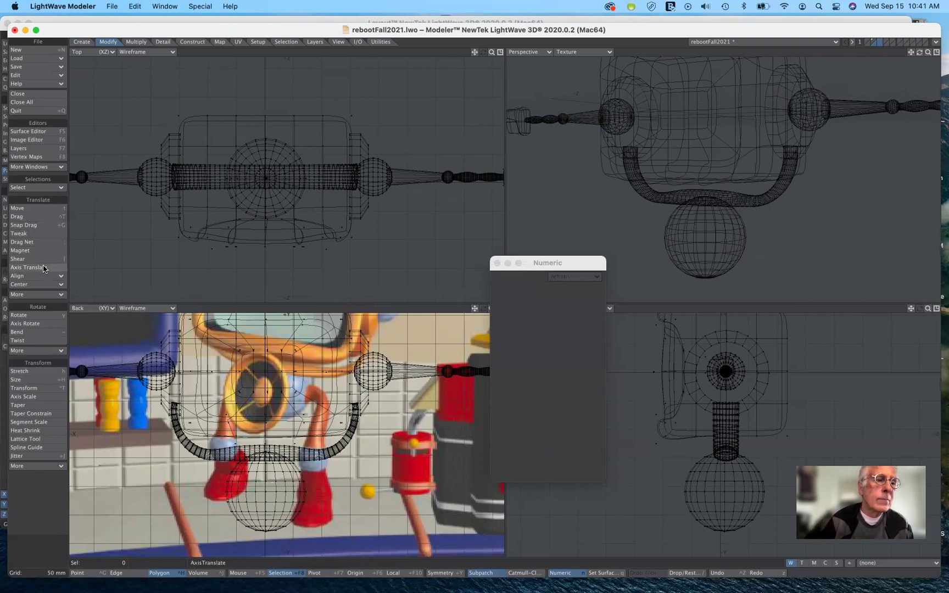
left_click(86, 44)
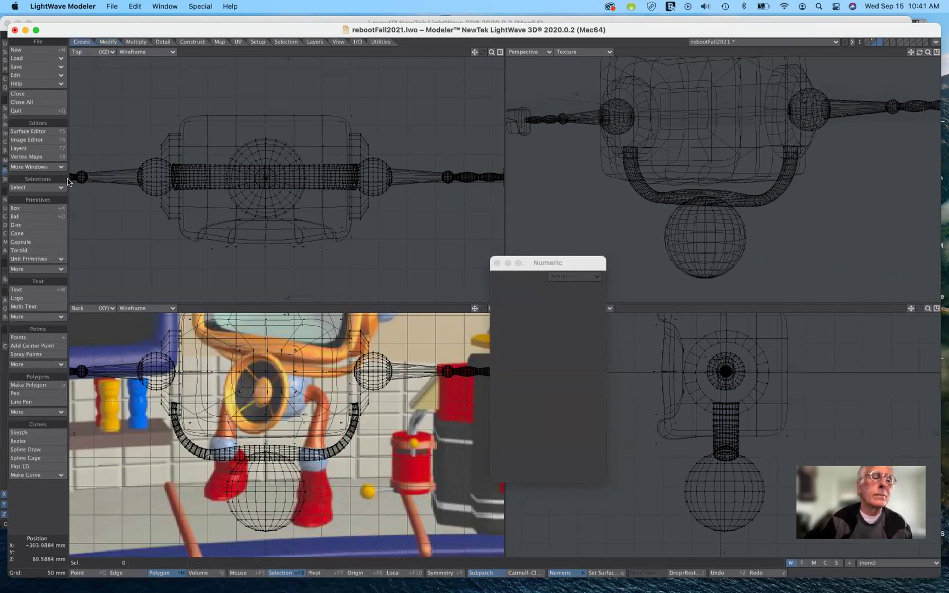
left_click(41, 230)
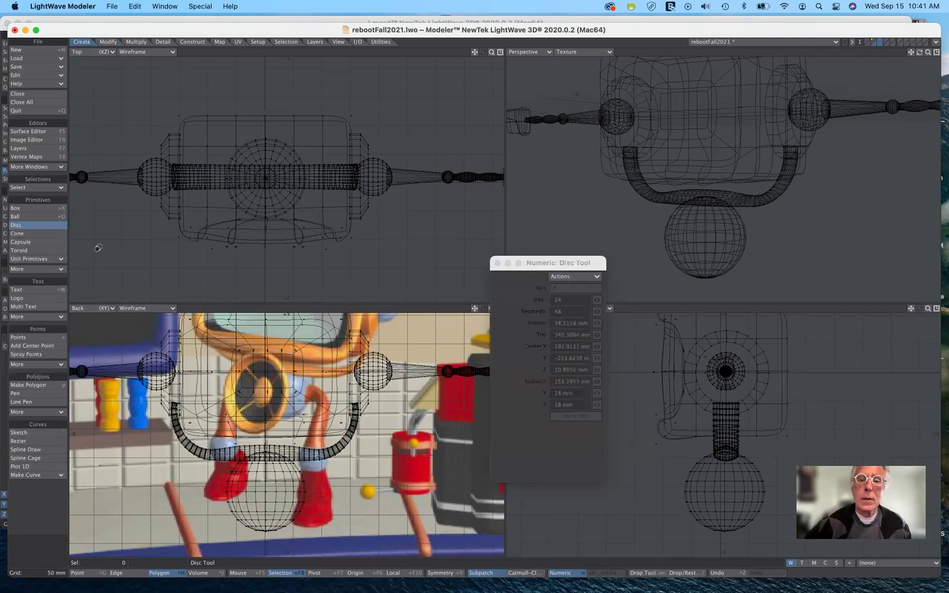
left_click(585, 279)
left_click(581, 277)
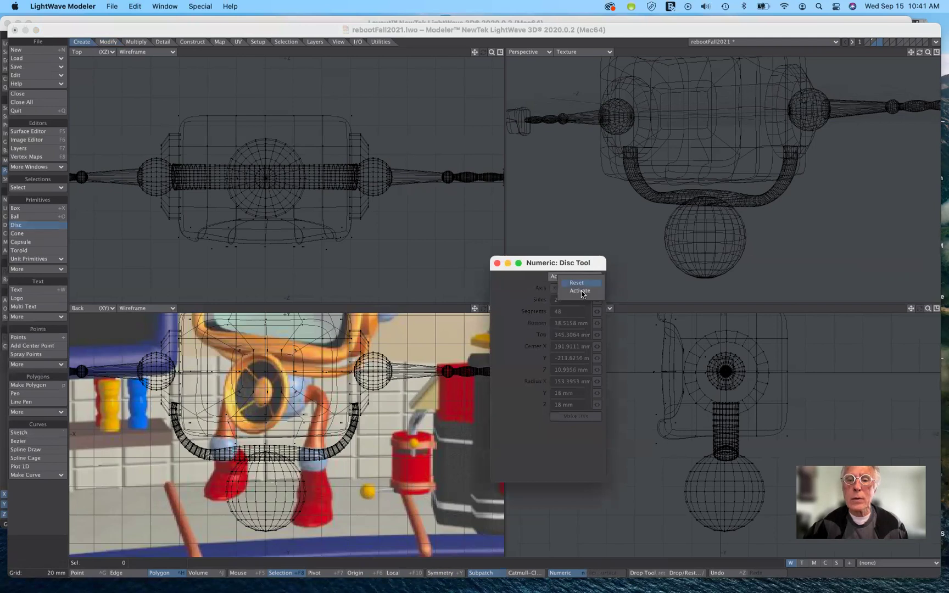
left_click(582, 293)
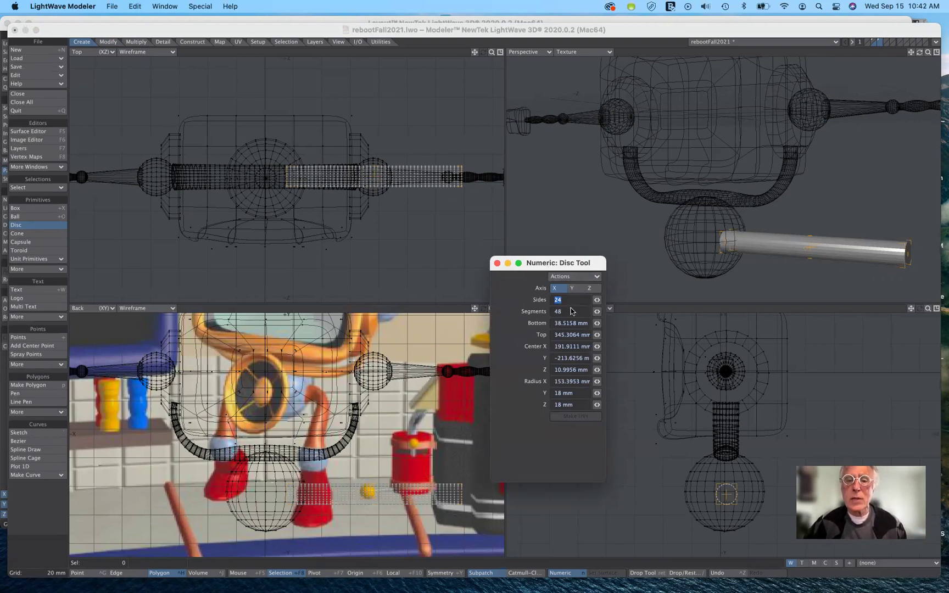
Reduce the cylinder to 8 sides and finish creating it.
left_click(597, 300)
left_click_drag(597, 300, 577, 300)
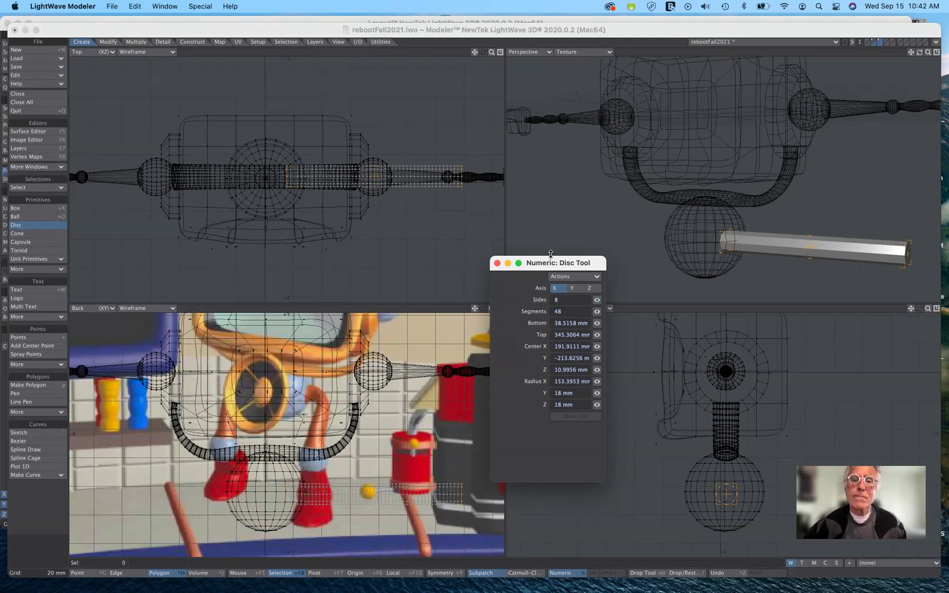
left_click_drag(559, 268, 561, 265)
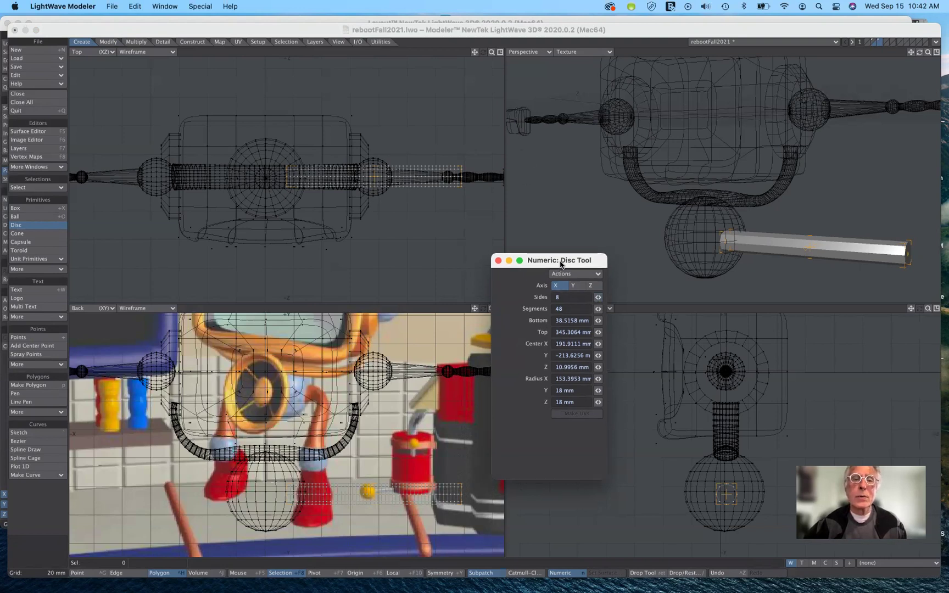
left_click(35, 227)
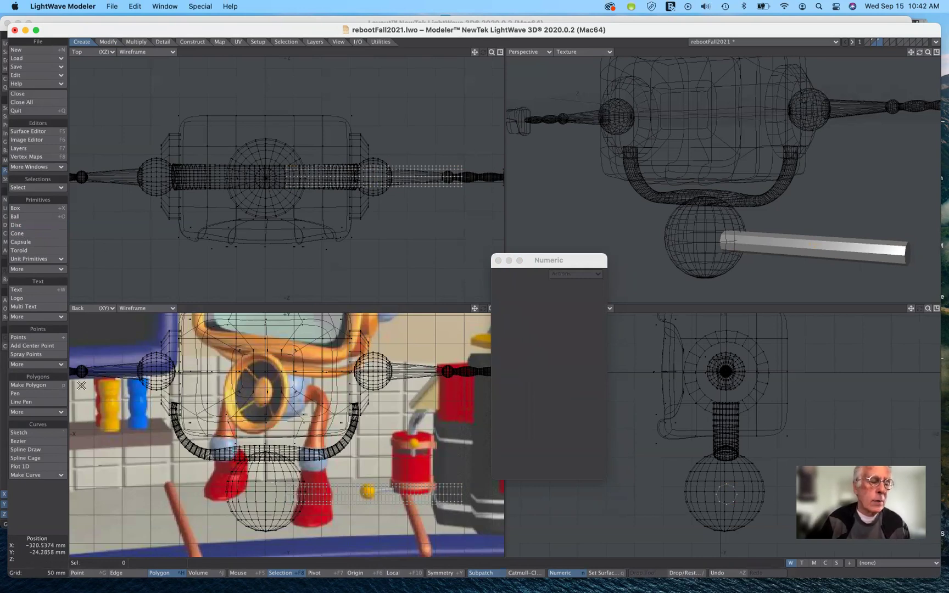
Activate the Stretch tool again and reposition its short linear falloff range at the new cylinder's inner end near the ball.
left_click(33, 434)
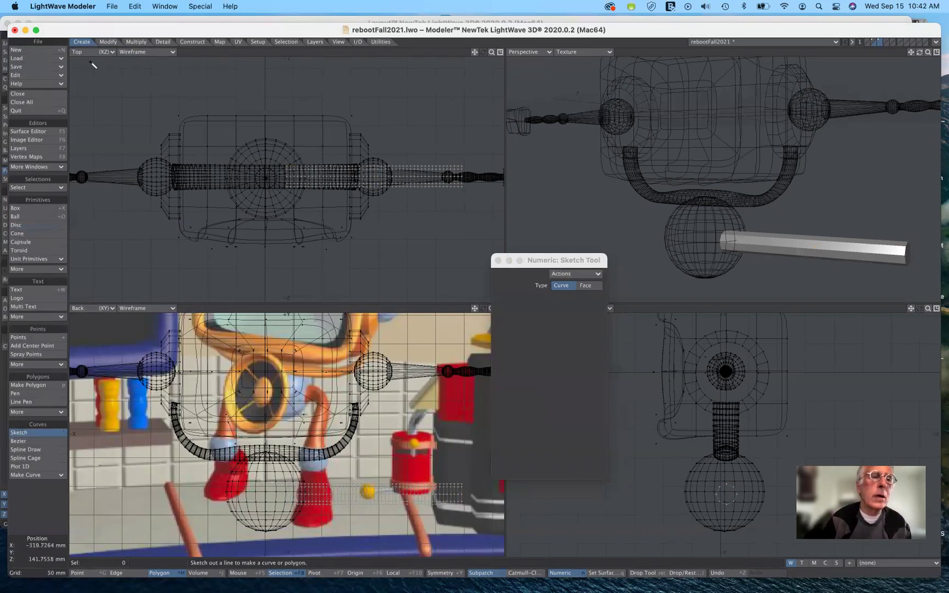
left_click(112, 41)
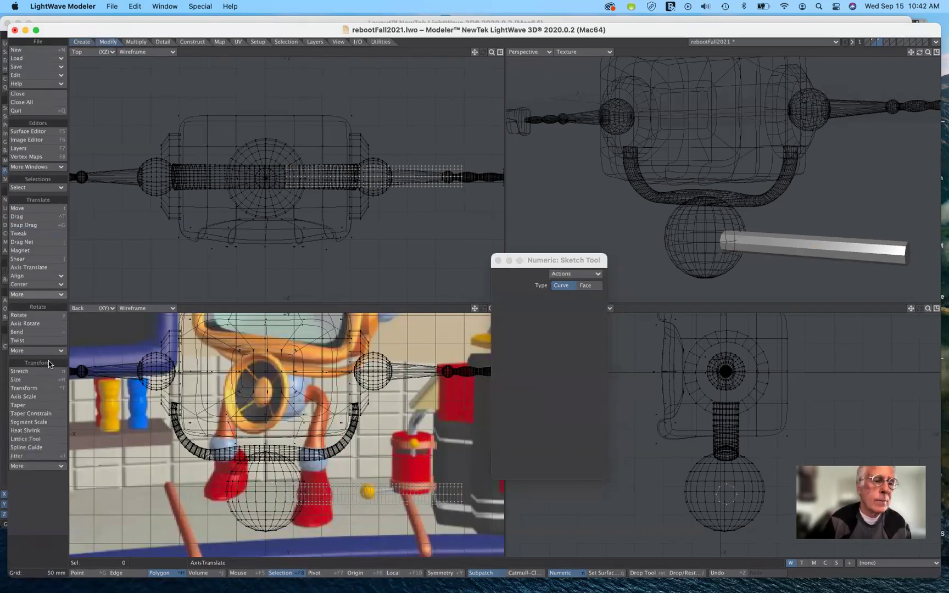
left_click(46, 372)
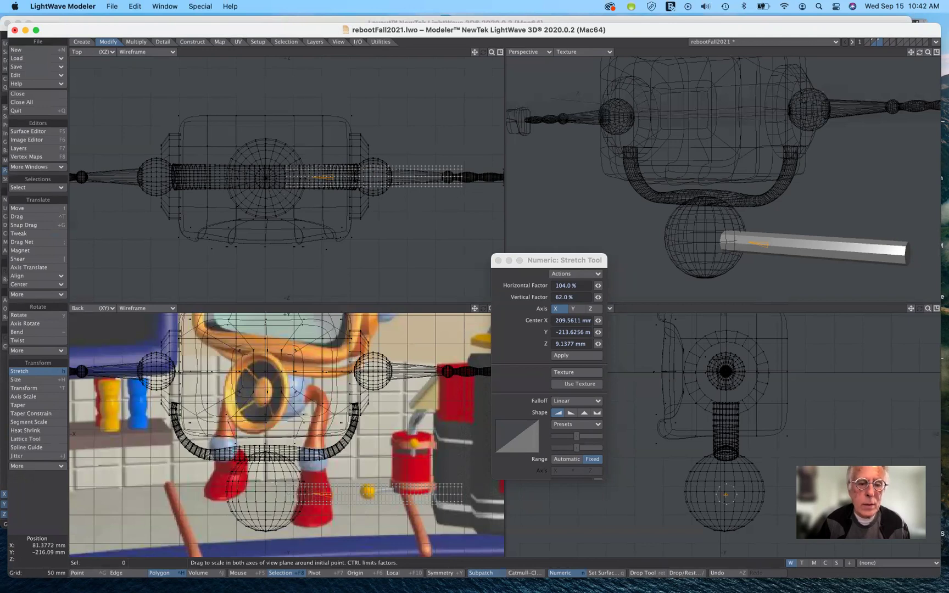
key("n")
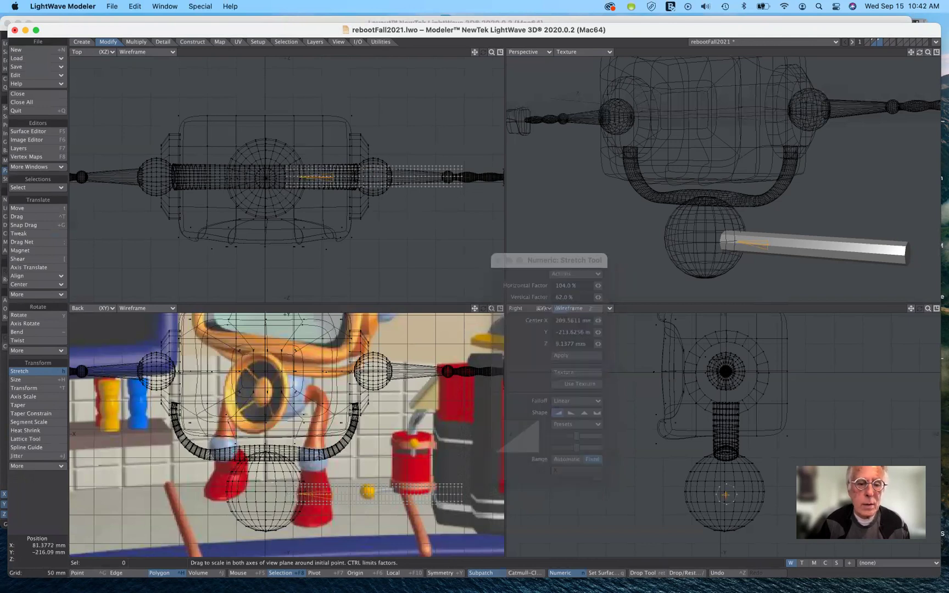
key("n")
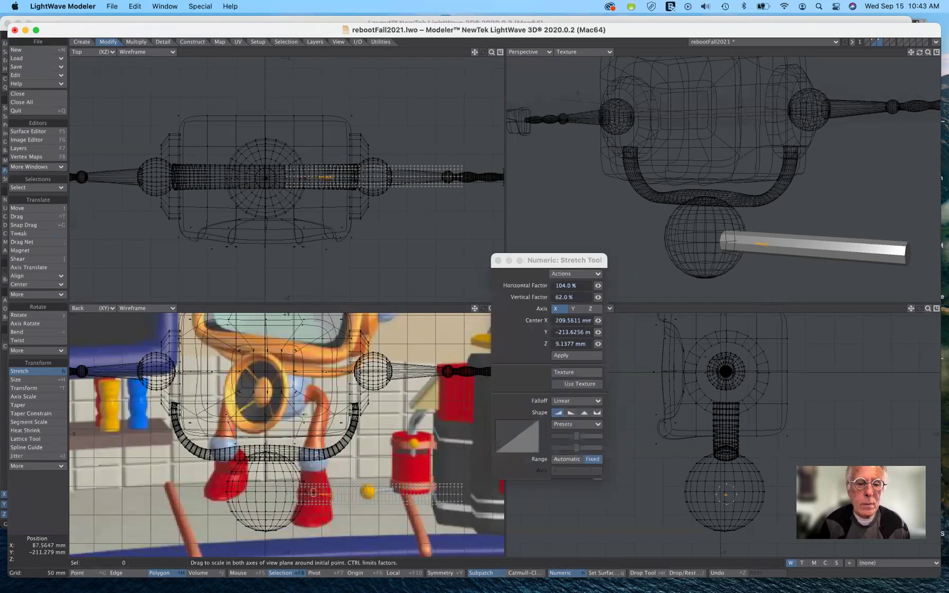
key("n")
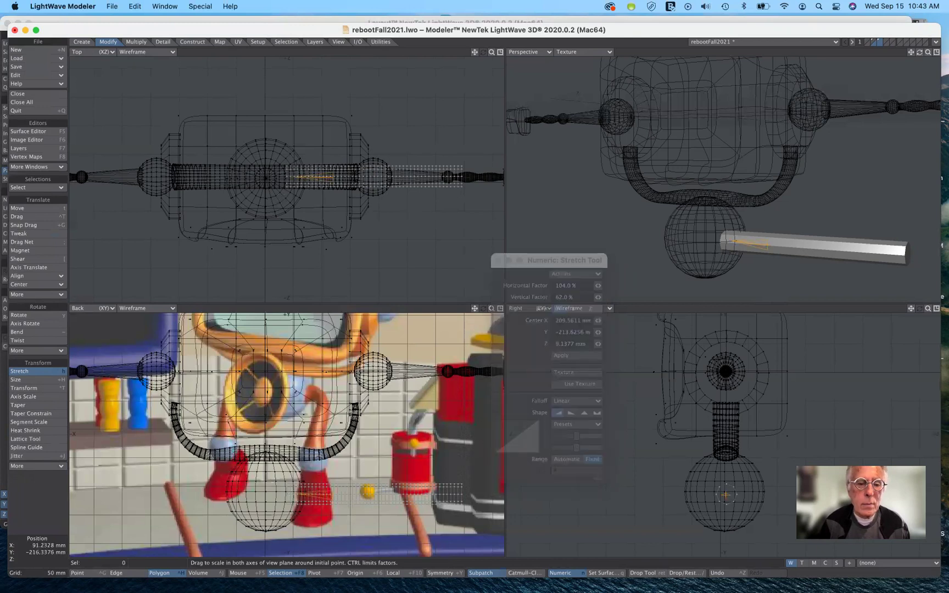
key("n")
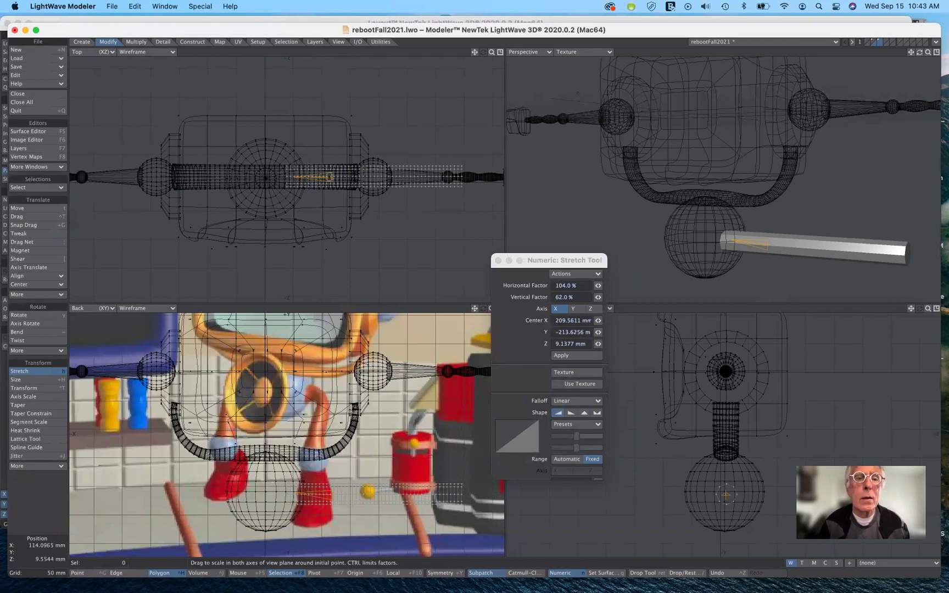
key("n")
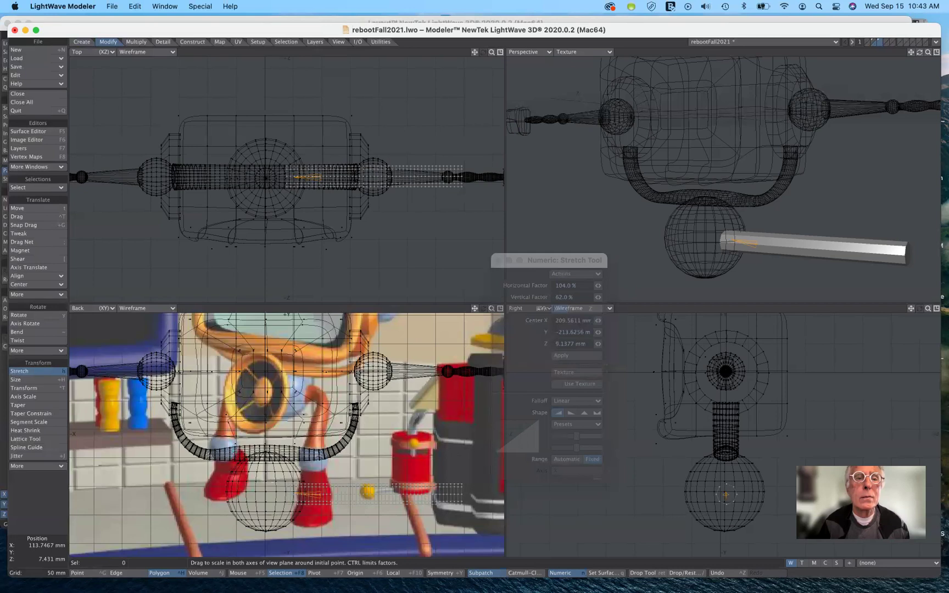
key("n")
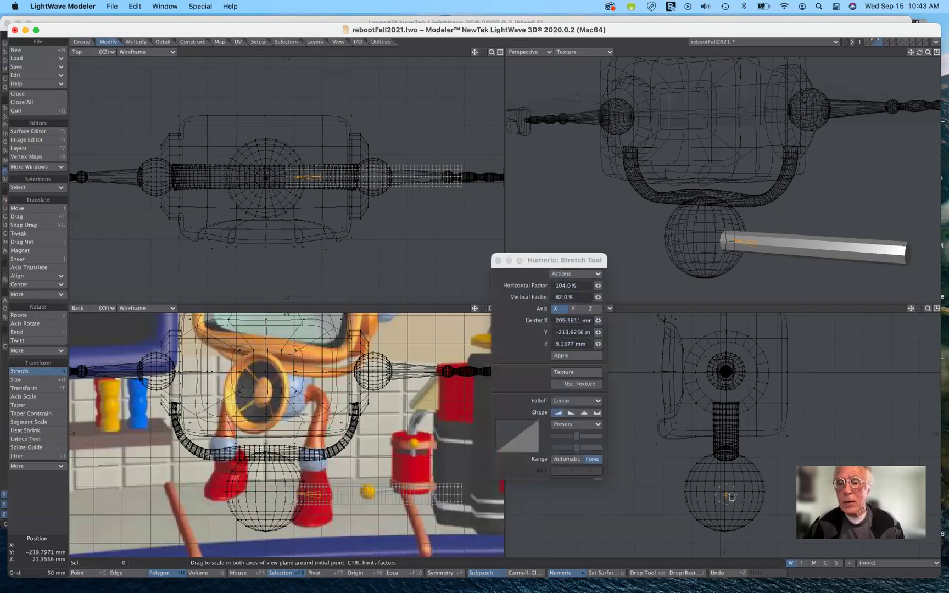
Stretch the cylinder to 114% horizontally and 59% vertically, and extend the falloff range to about the cylinder's middle.
left_click_drag(726, 493, 726, 495)
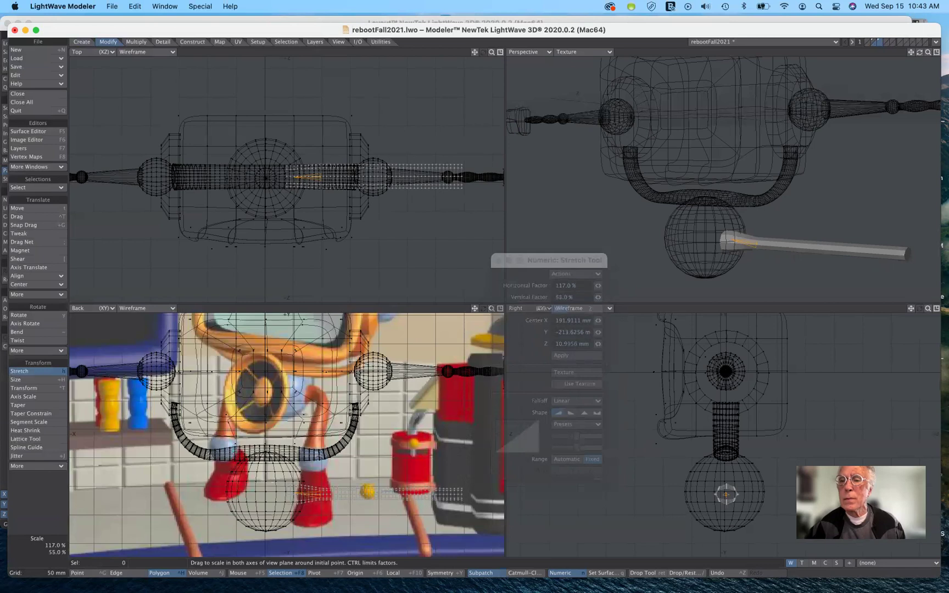
left_click_drag(726, 495, 726, 494)
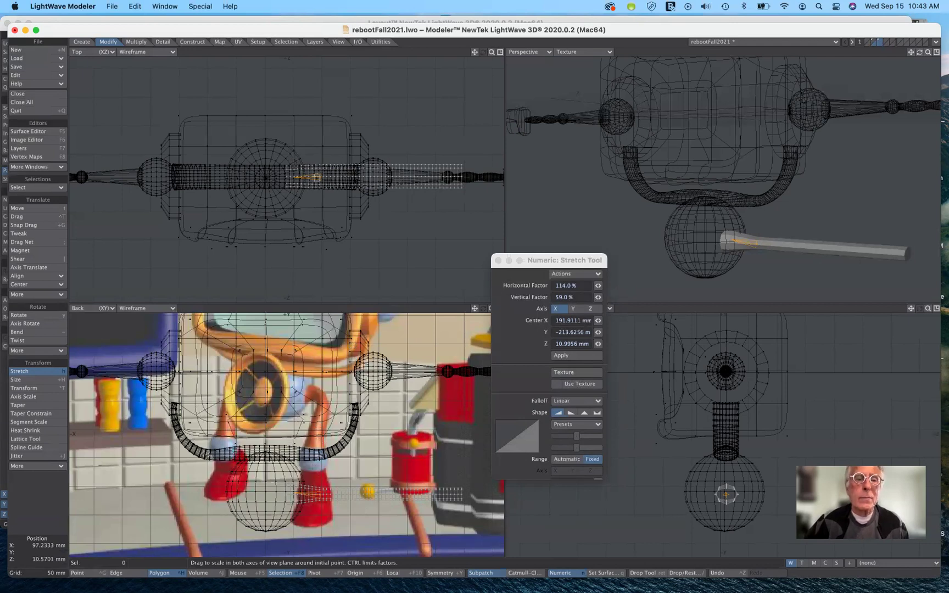
right_click_drag(322, 177, 395, 177)
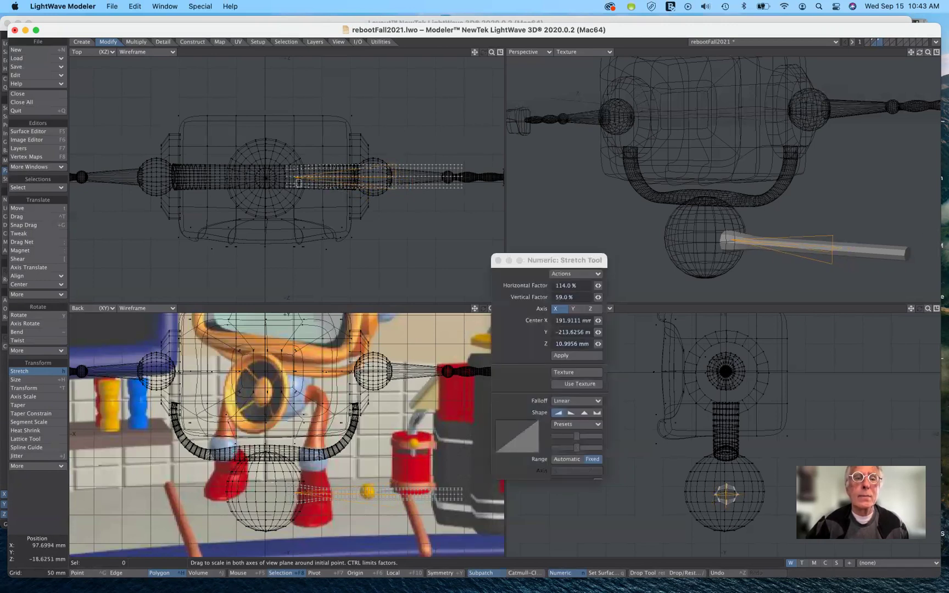
Reposition the Stretch tool's linear falloff range so it spans the cylinder's middle section along its axis.
right_click_drag(299, 178, 332, 177)
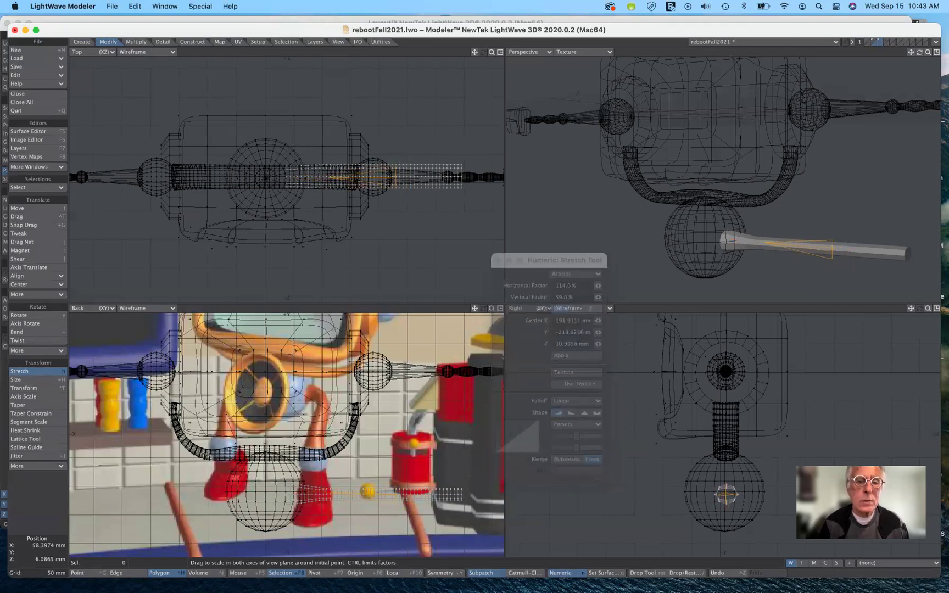
right_click_drag(327, 177, 323, 177)
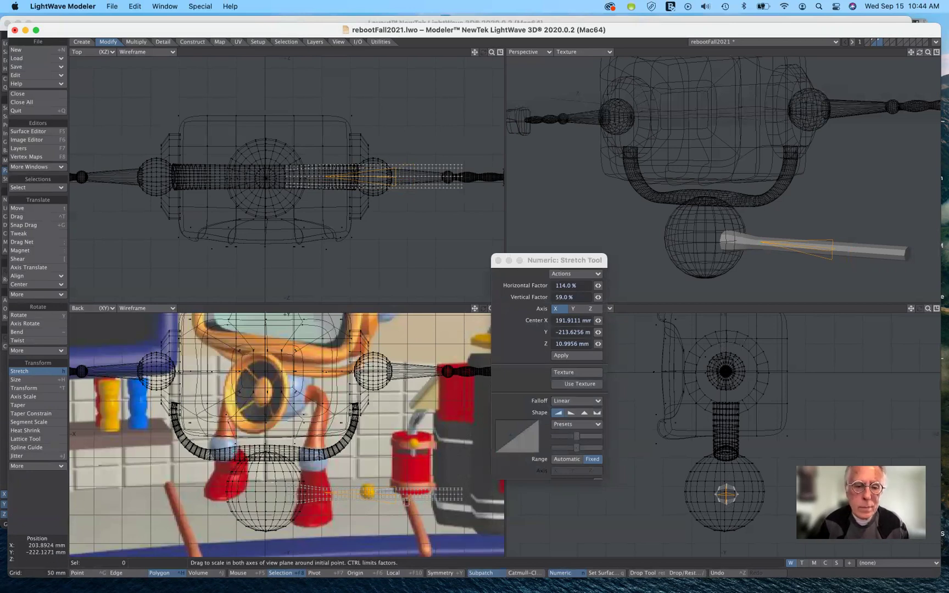
left_click_drag(398, 493, 400, 493)
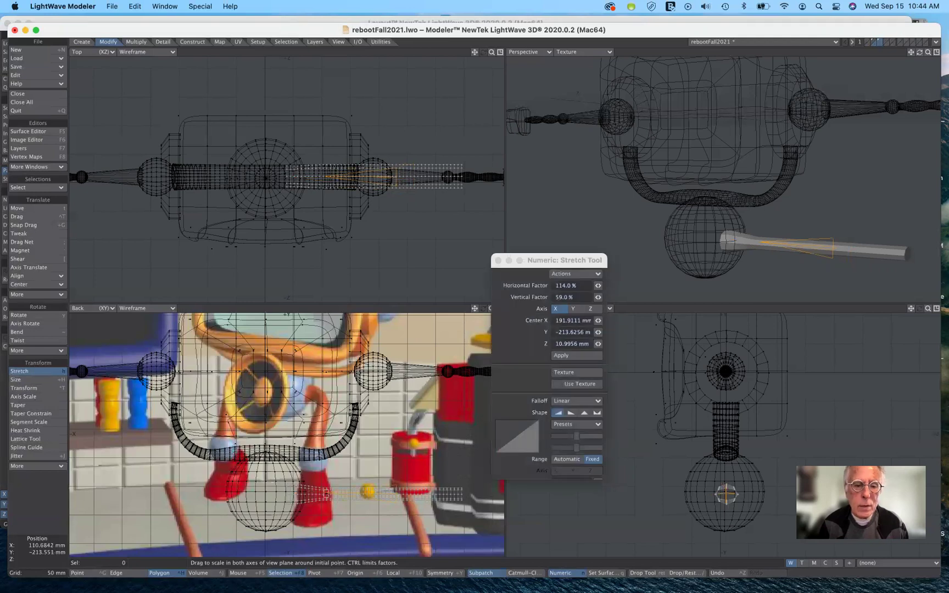
left_click_drag(326, 493, 329, 494)
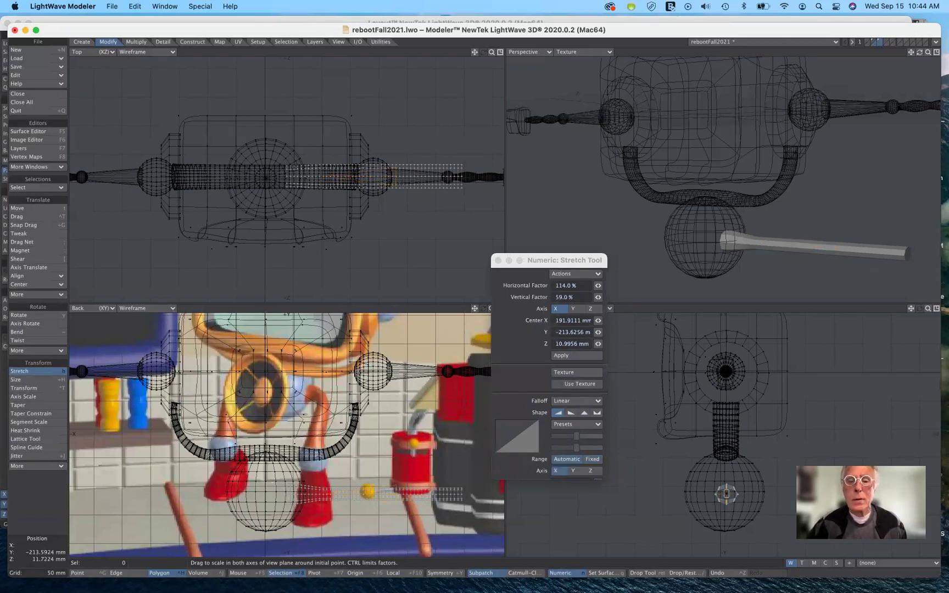
Try stretching the cylinder to 105% horizontally and 246% vertically with an automatic falloff range, and undo it.
key("Return")
key("n")
left_click_drag(463, 493, 466, 418)
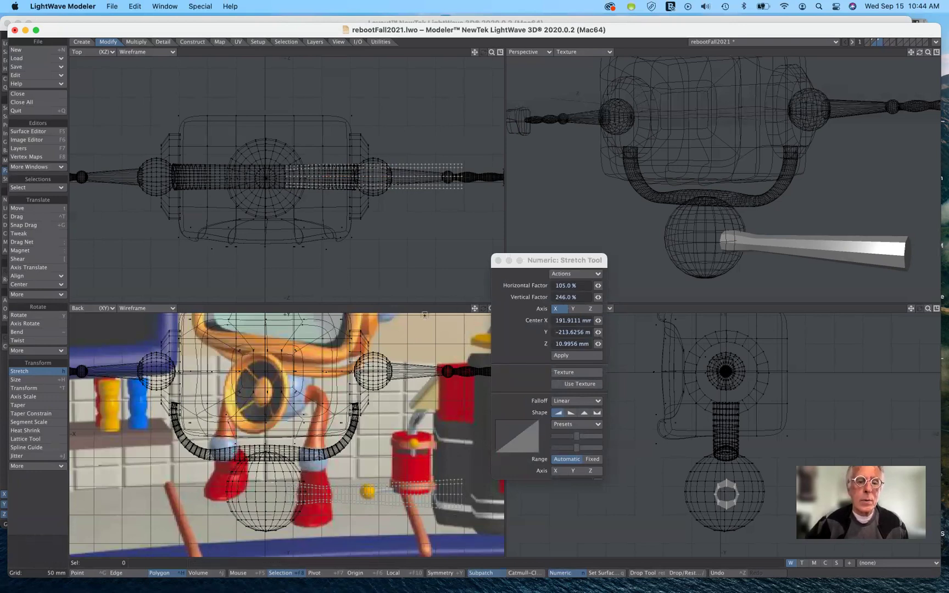
key("super+z")
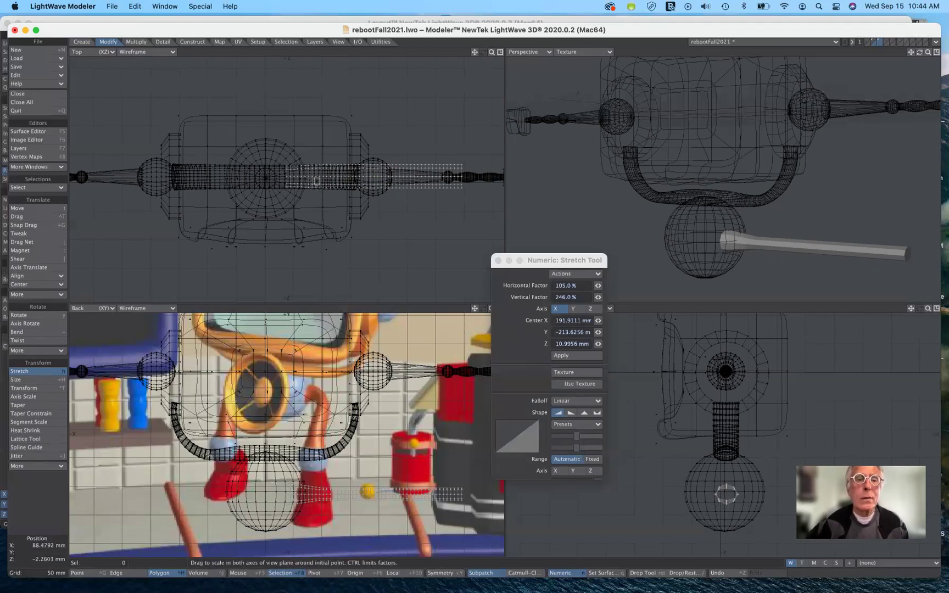
Define a fixed linear falloff range along the cylinder's inner half and stretch it to 98% horizontally and 162% vertically.
mouse_move(317, 175)
right_mouse_down()
mouse_move(412, 177)
mouse_move(308, 176)
mouse_move(320, 176)
right_mouse_up()
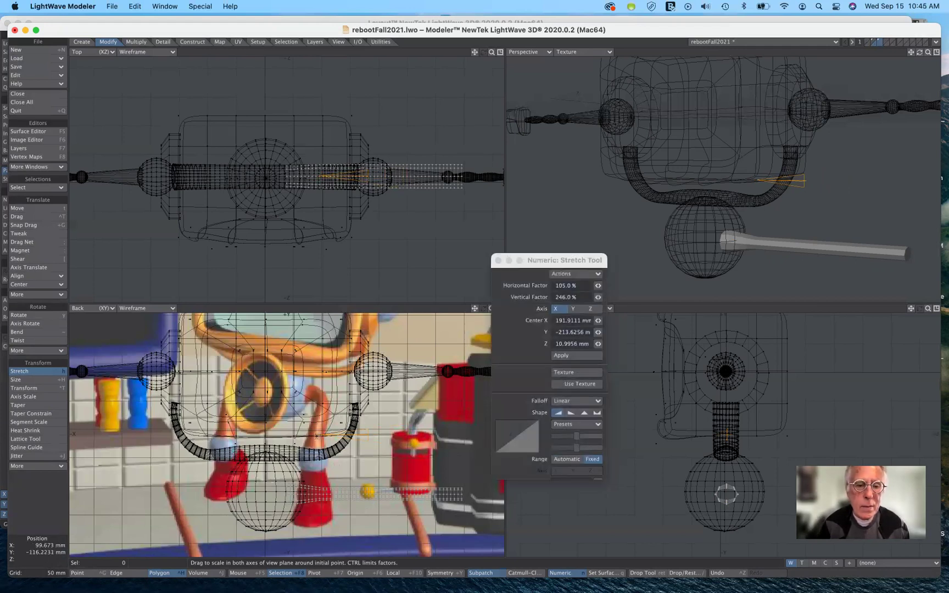
right_click_drag(320, 435, 332, 491)
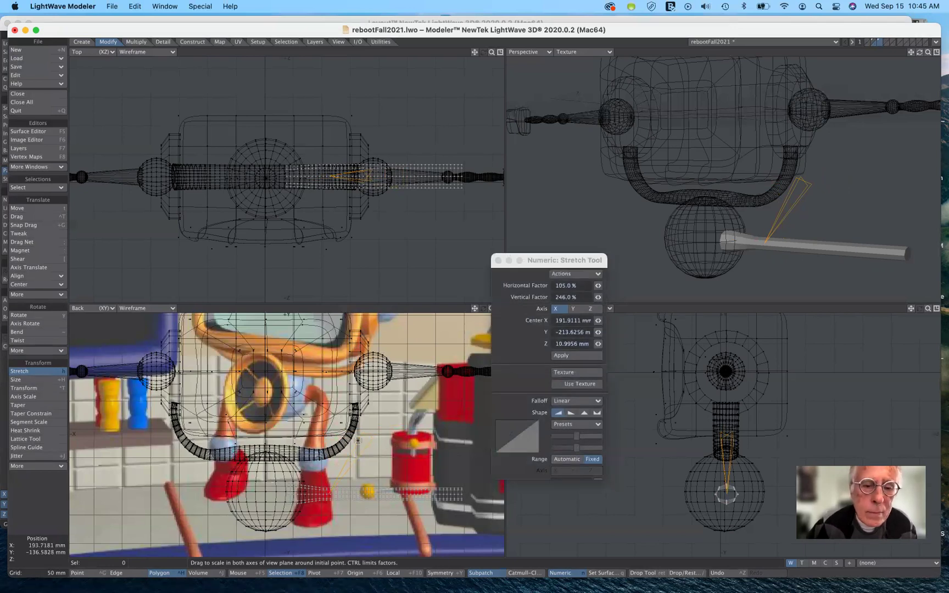
right_click_drag(366, 426, 368, 498)
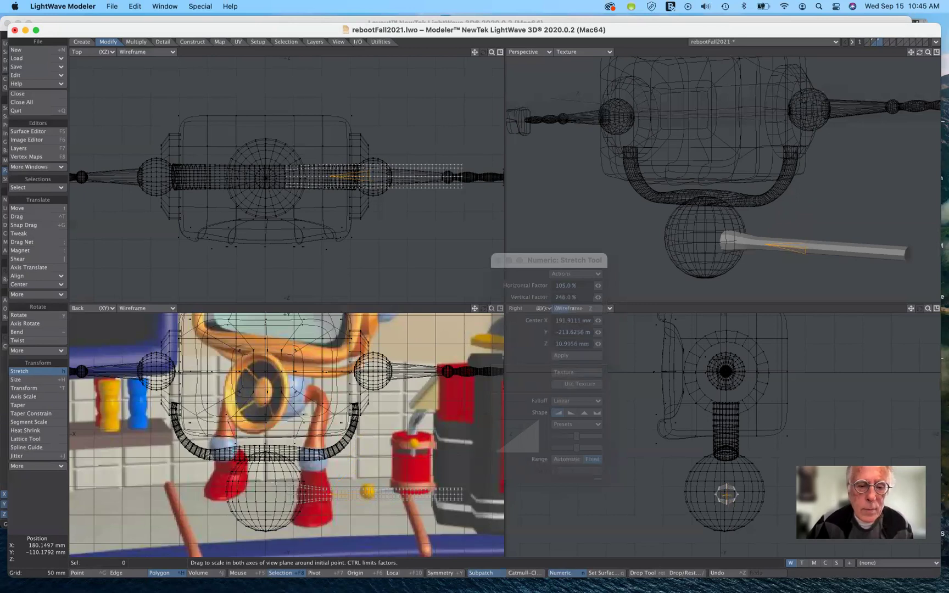
right_click_drag(366, 434, 366, 435)
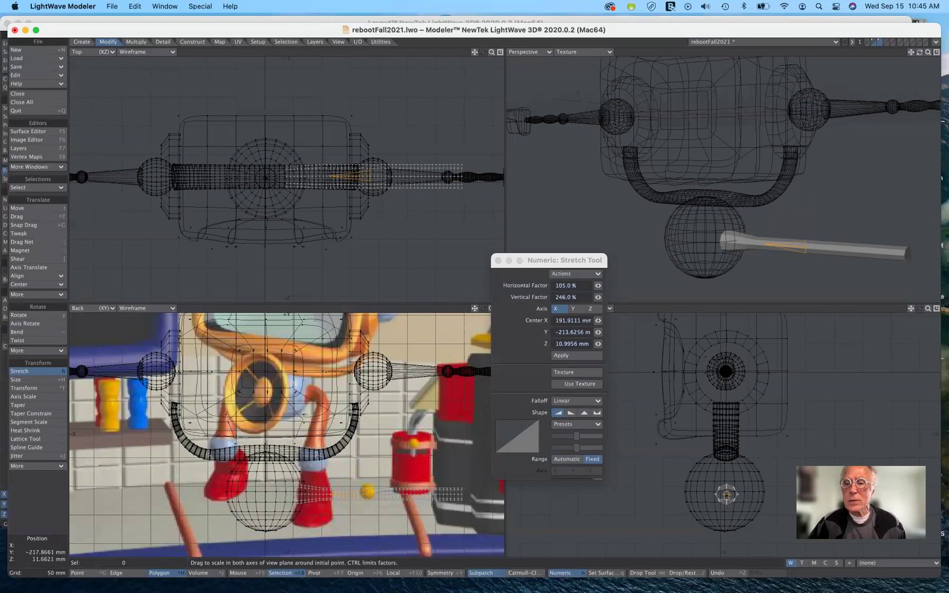
left_click_drag(727, 498, 728, 477, "ctrl")
left_click_drag(377, 471, 377, 466)
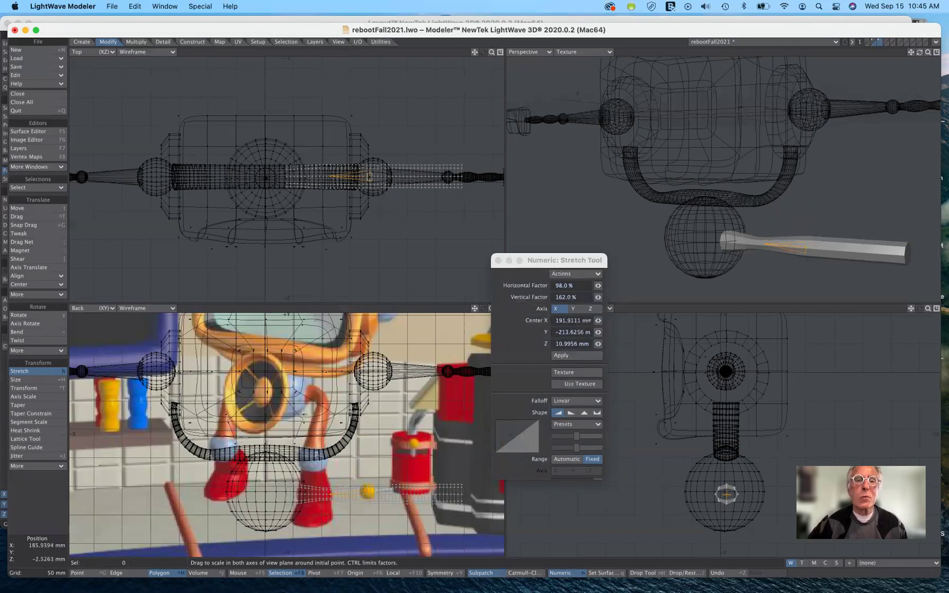
Shift the falloff range to the cylinder's outer half and flare that end to 245% horizontally and 188% vertically.
left_click_drag(369, 176, 333, 180)
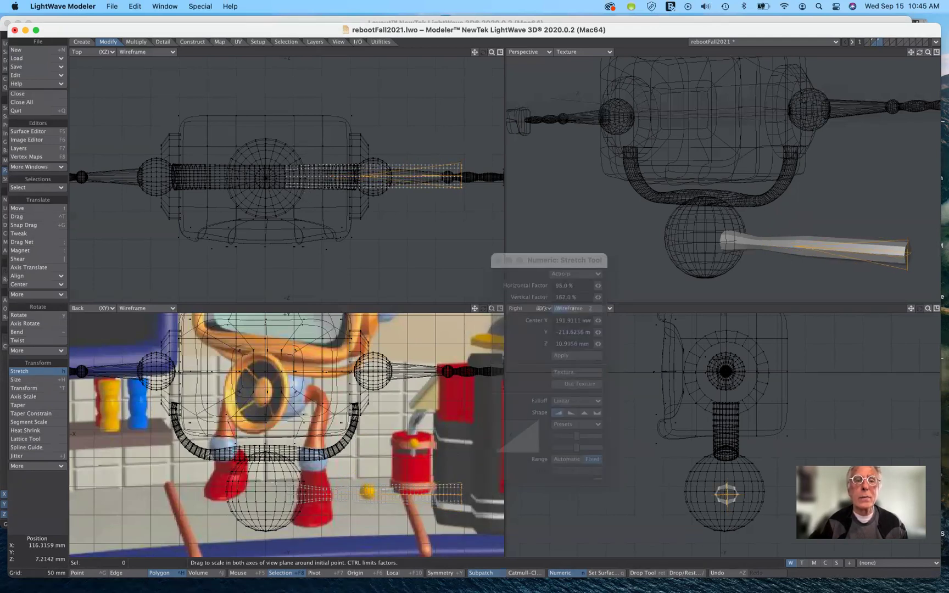
left_click_drag(332, 180, 332, 179)
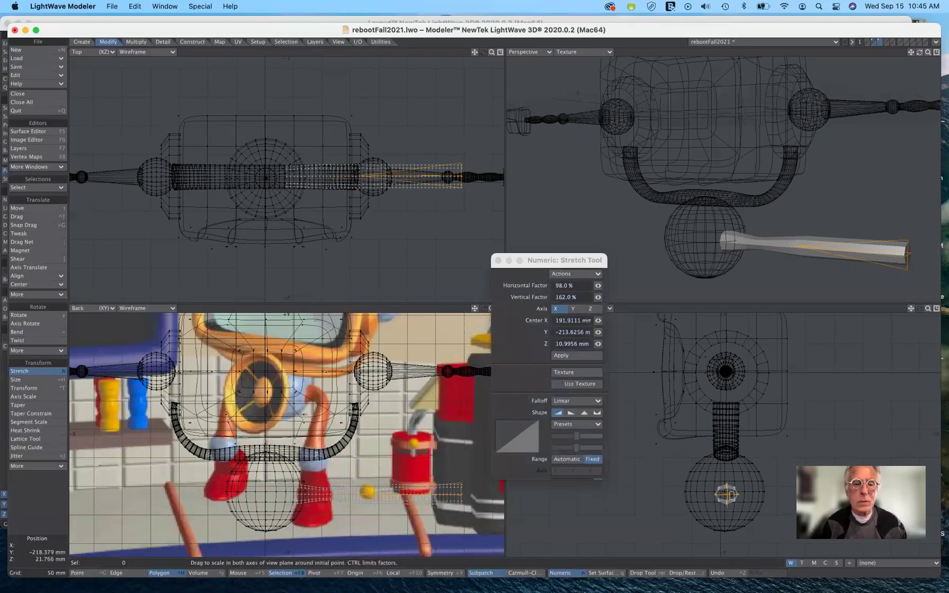
left_click_drag(732, 495, 853, 460)
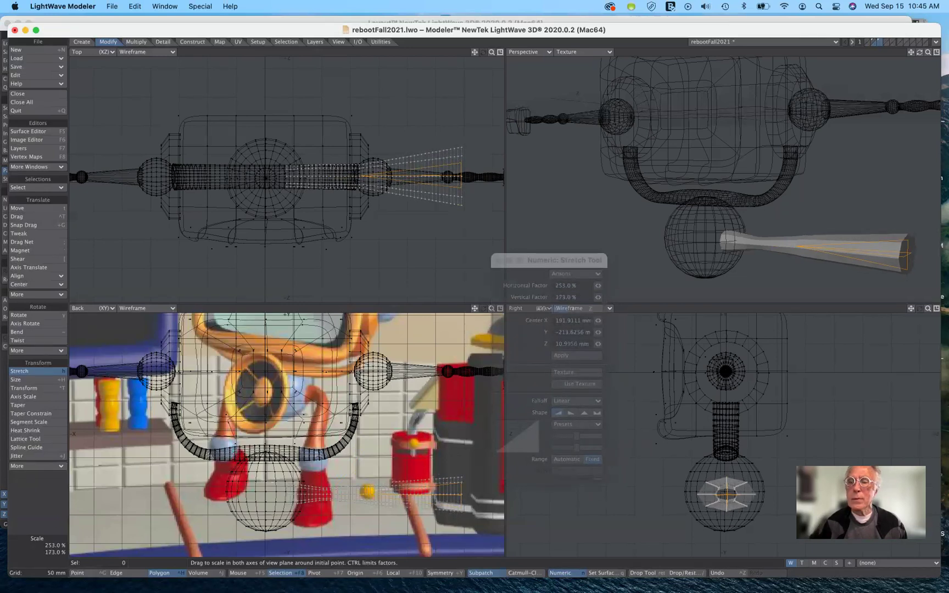
left_click_drag(853, 460, 853, 456)
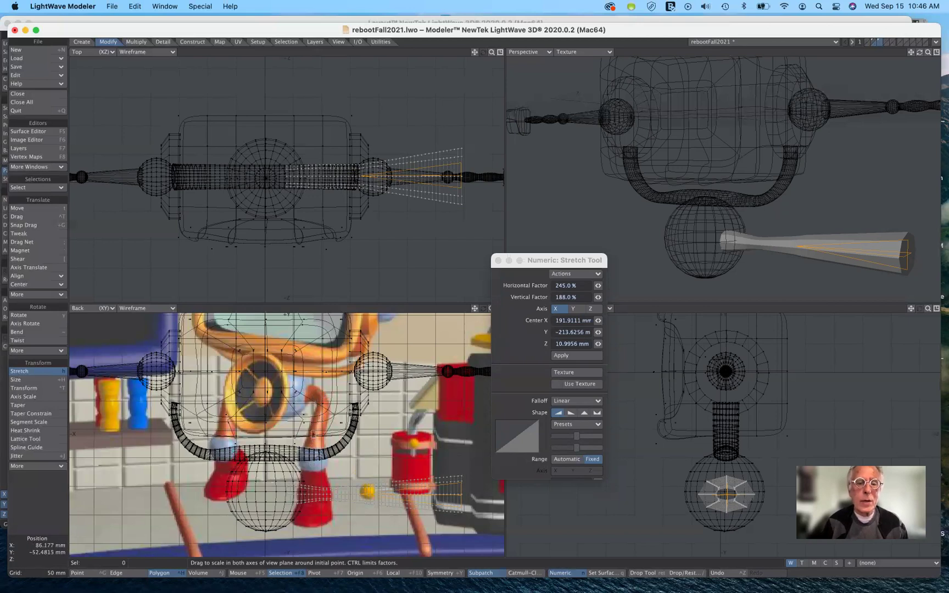
Activate the Bend tool and align its fixed range with the cylinder's axis, from near the ball to the flared outer end.
left_click(37, 333)
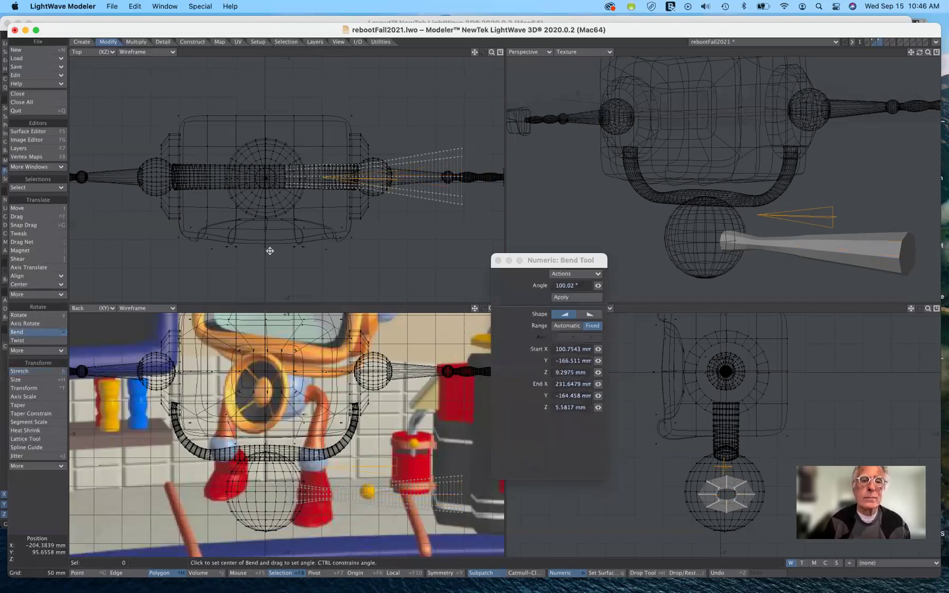
left_click_drag(326, 178, 312, 177)
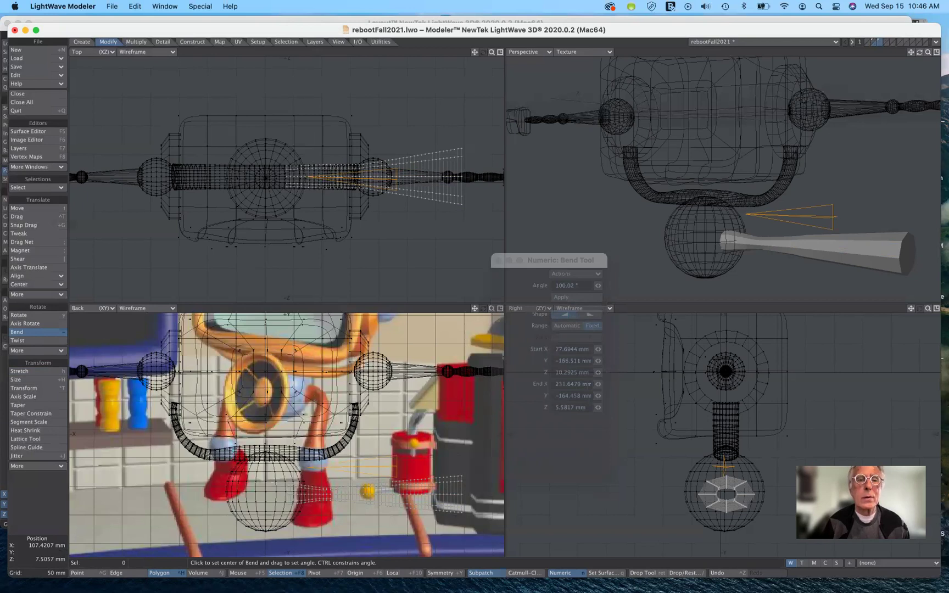
left_click_drag(312, 177, 312, 176)
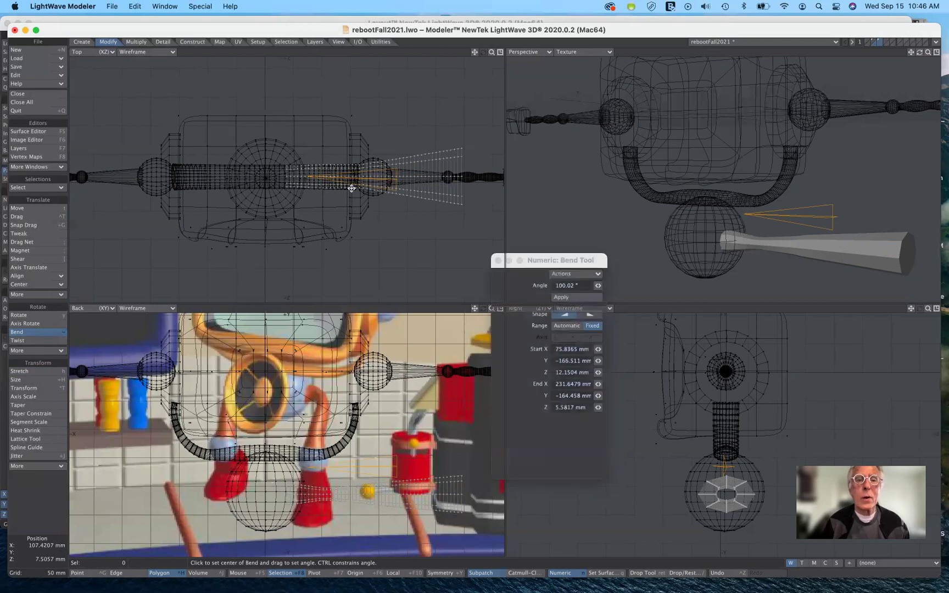
left_click_drag(395, 178, 345, 174)
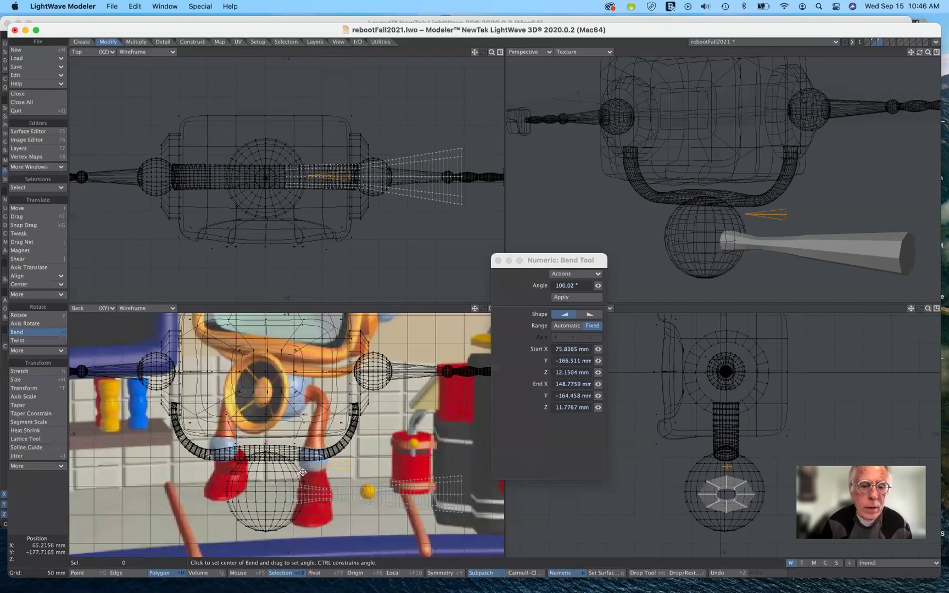
mouse_move(312, 467)
left_mouse_down()
mouse_move(312, 498)
mouse_move(321, 489)
mouse_move(308, 466)
left_mouse_up()
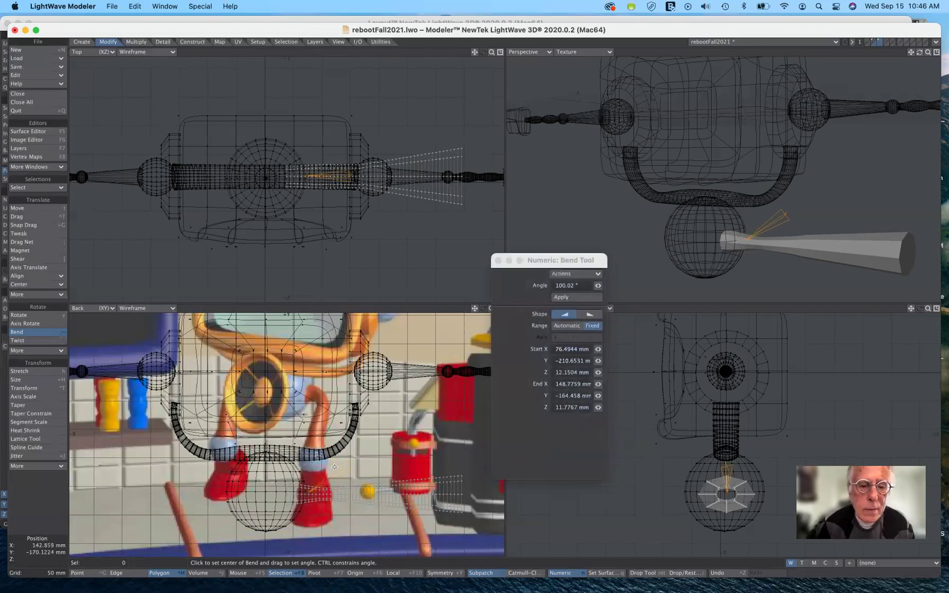
left_click_drag(337, 476, 346, 442)
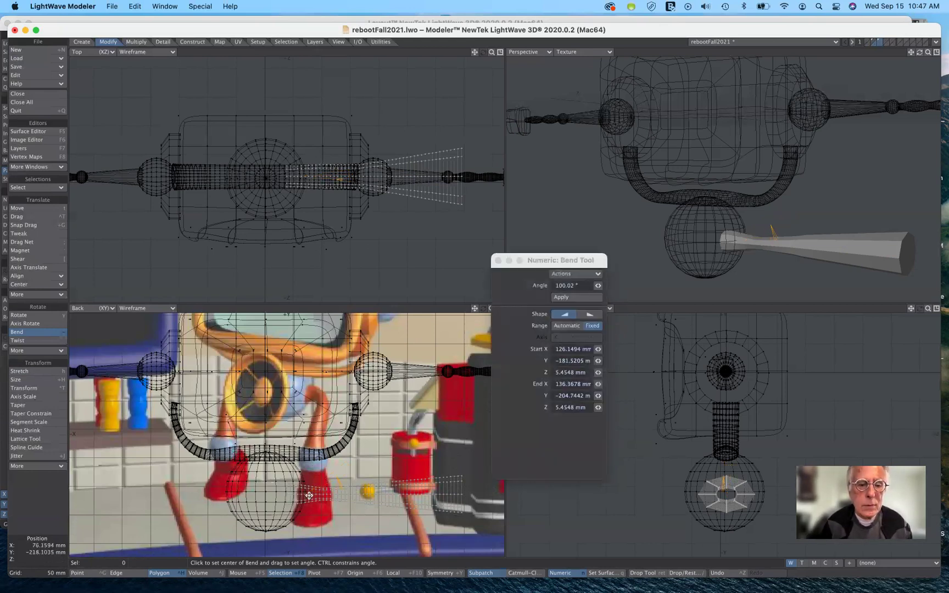
left_click_drag(314, 494, 344, 493)
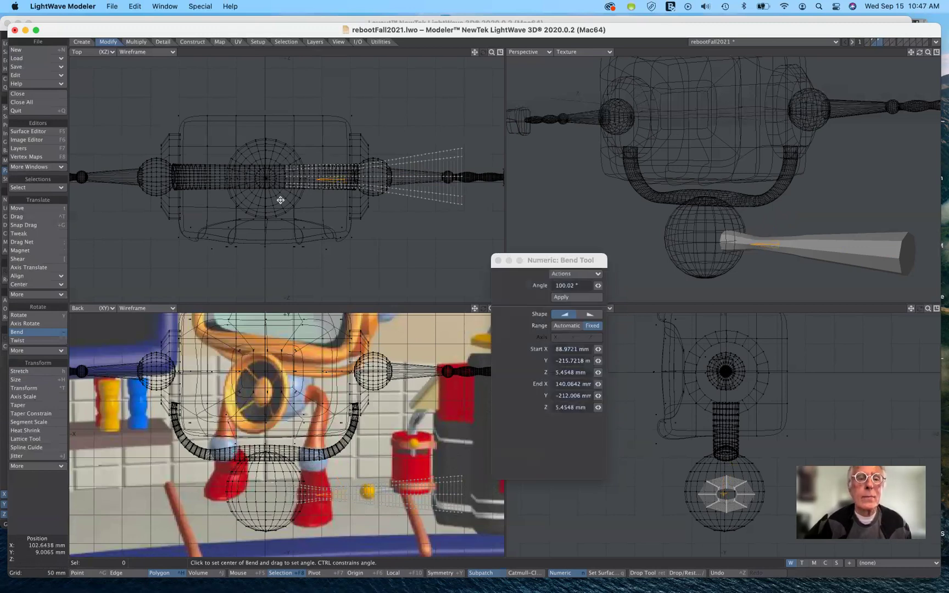
left_click_drag(318, 182, 464, 176)
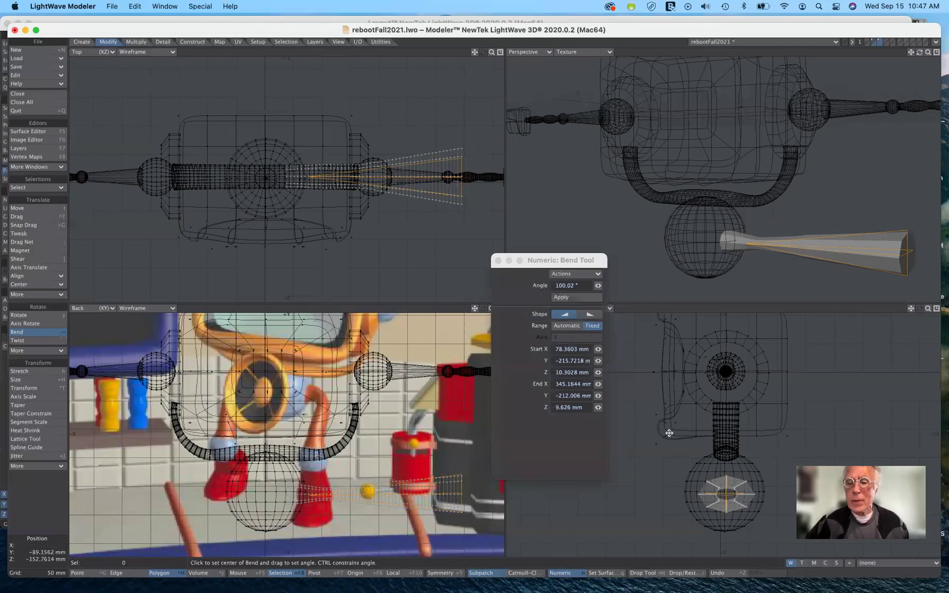
Try bending the cylinder downward by 96.05° over its full length.
left_click_drag(727, 493, 728, 582)
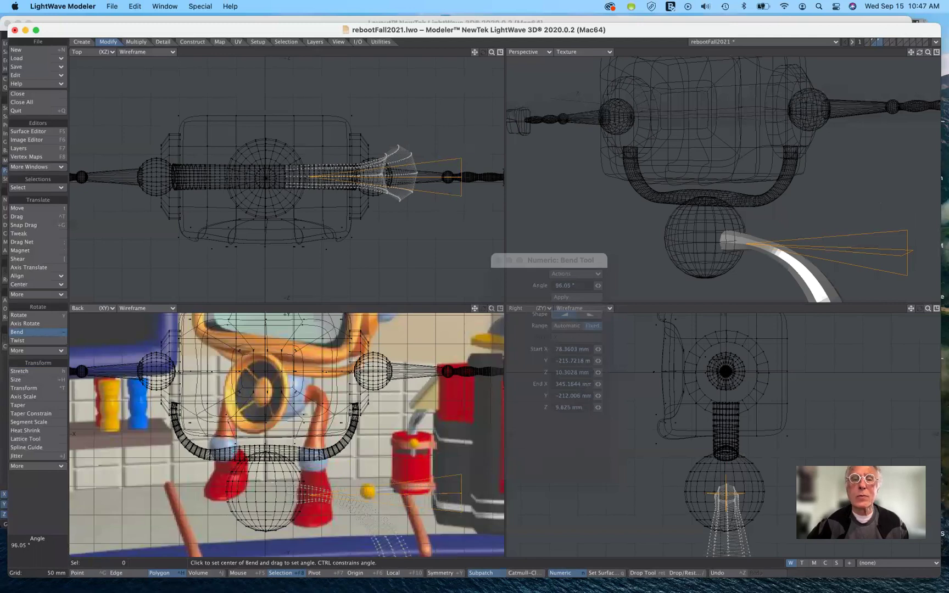
left_click(727, 498)
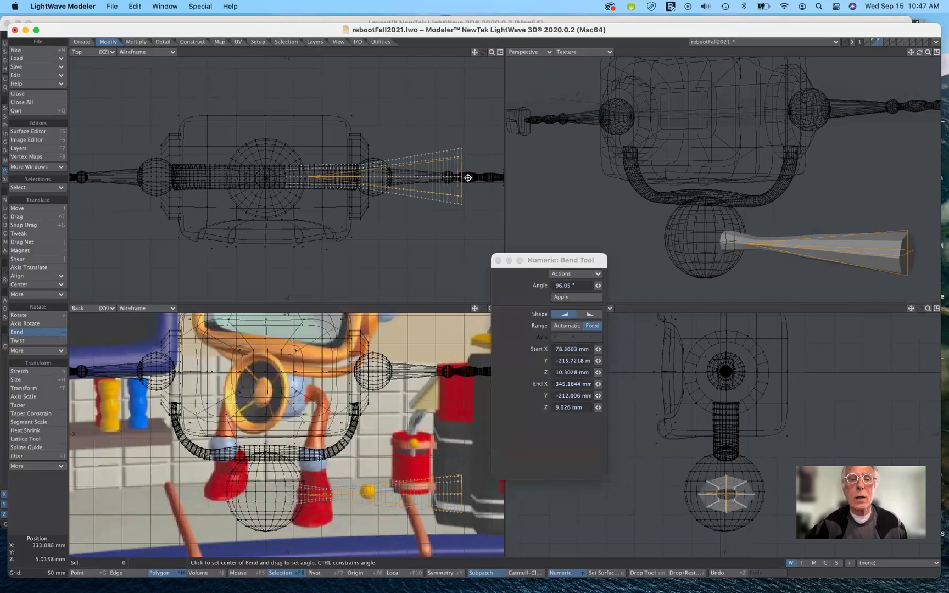
Shorten the bend range to the cylinder's inner portion near the ball, ending at X 125.163 mm.
left_click_drag(464, 178, 472, 178)
left_click_drag(379, 175, 336, 176)
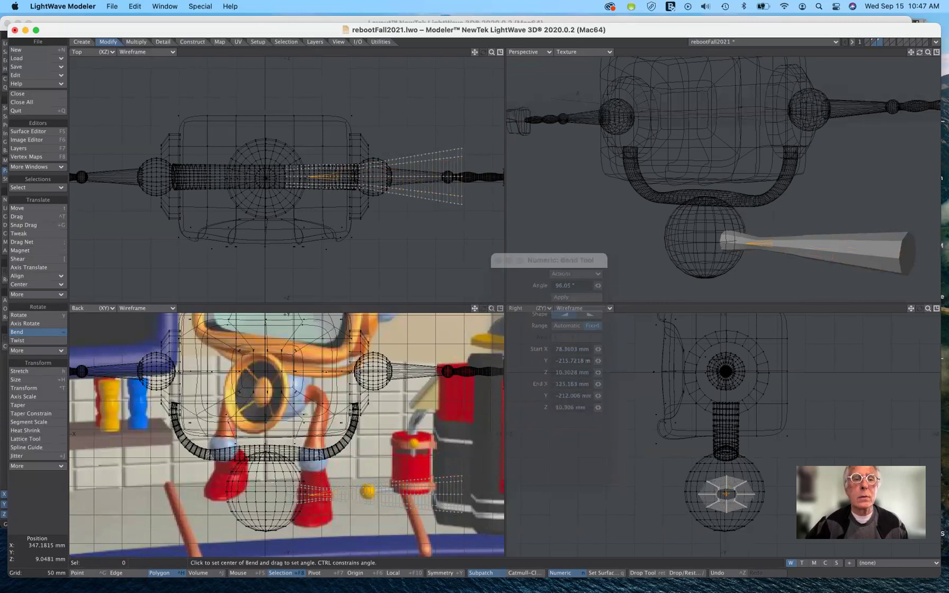
left_click_drag(339, 176, 339, 176)
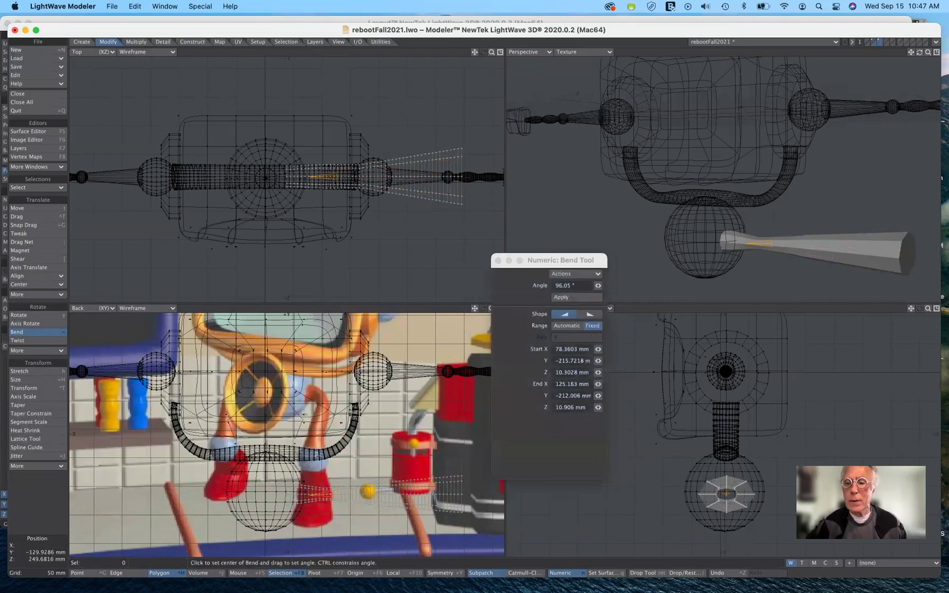
Try bending the cylinder downward over the short range by 80.62° and then by 96.08°, undoing each attempt.
left_click_drag(729, 496, 729, 494)
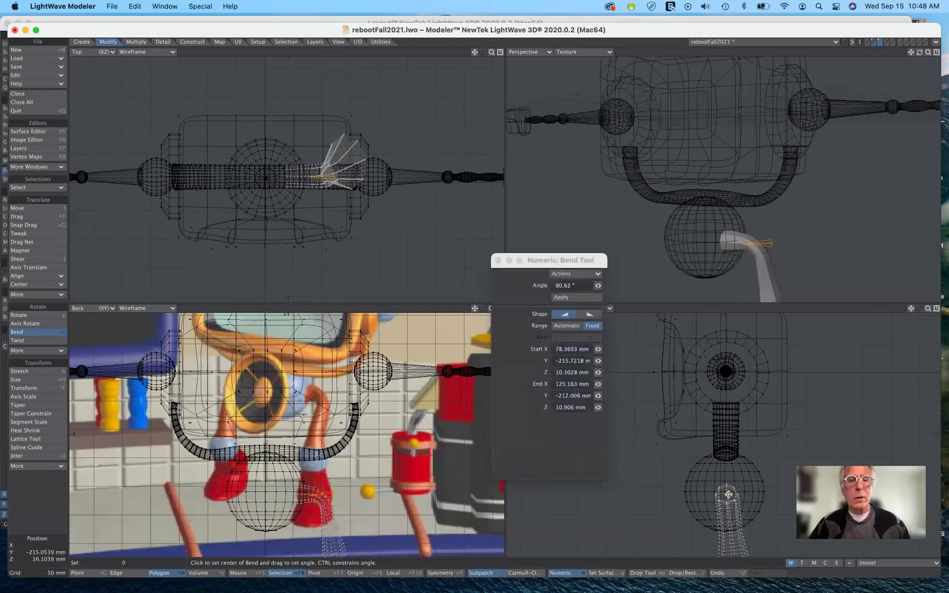
key("super+z")
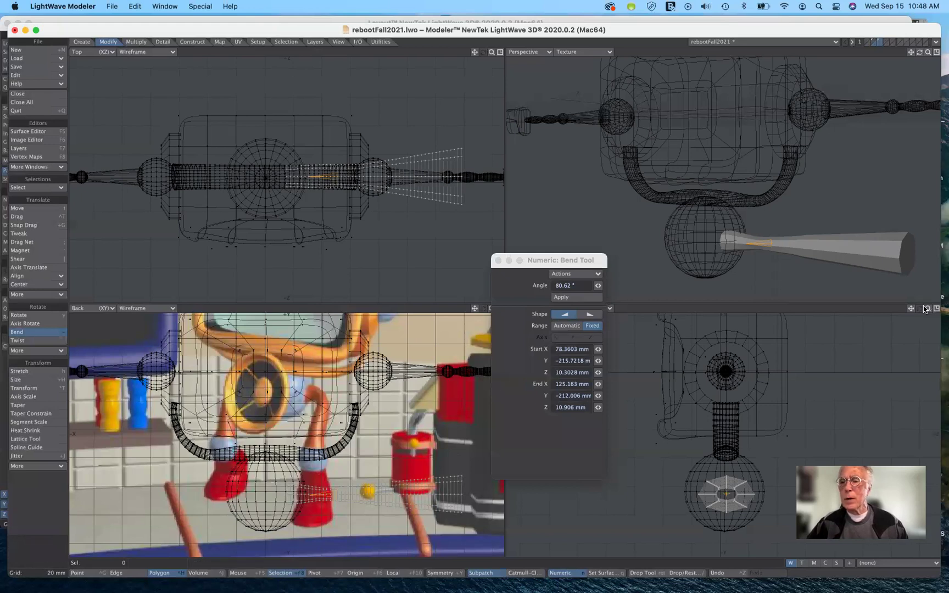
left_click_drag(929, 308, 868, 309)
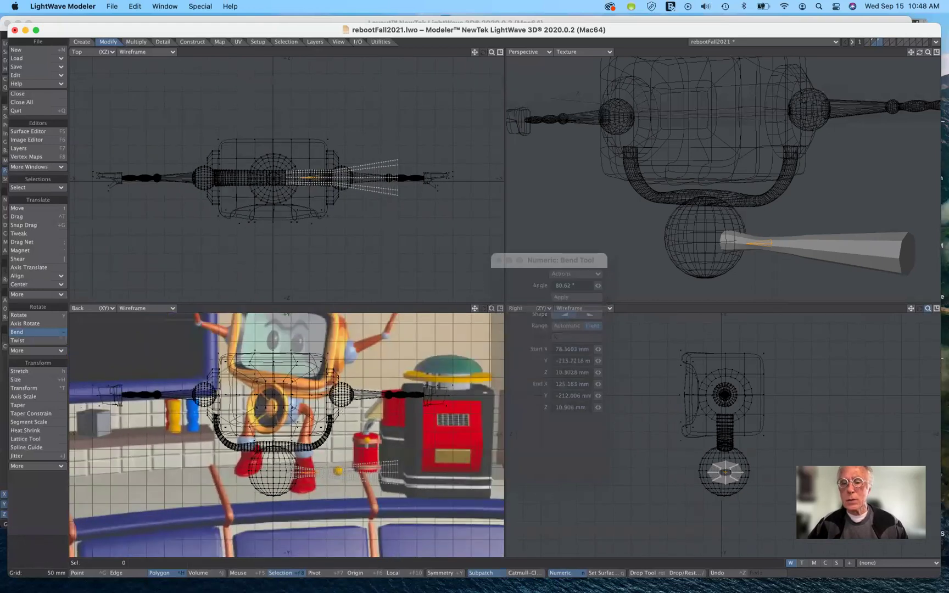
left_click_drag(725, 474, 734, 510)
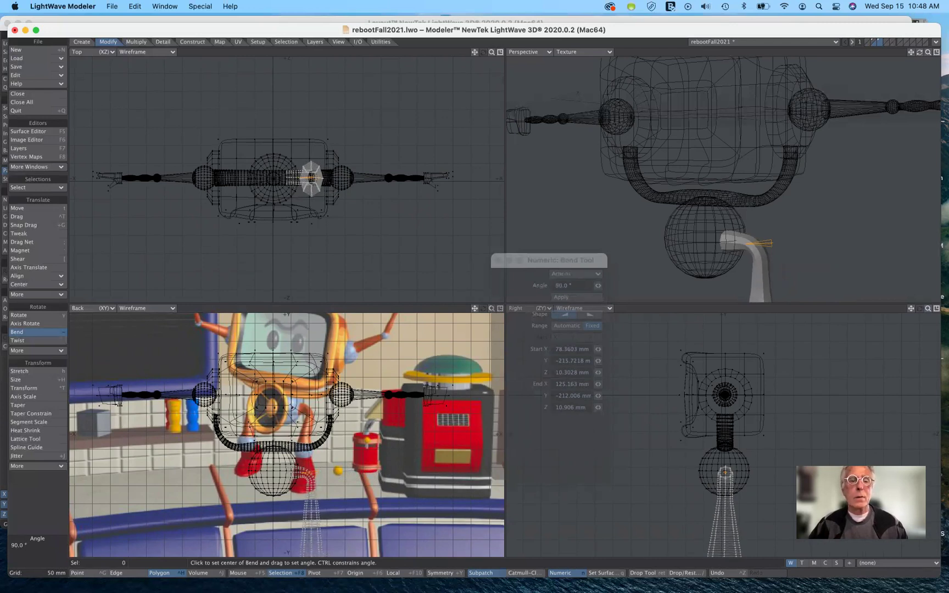
mouse_move(734, 510)
left_mouse_down()
mouse_move(731, 501)
mouse_move(736, 519)
mouse_move(733, 510)
left_mouse_up()
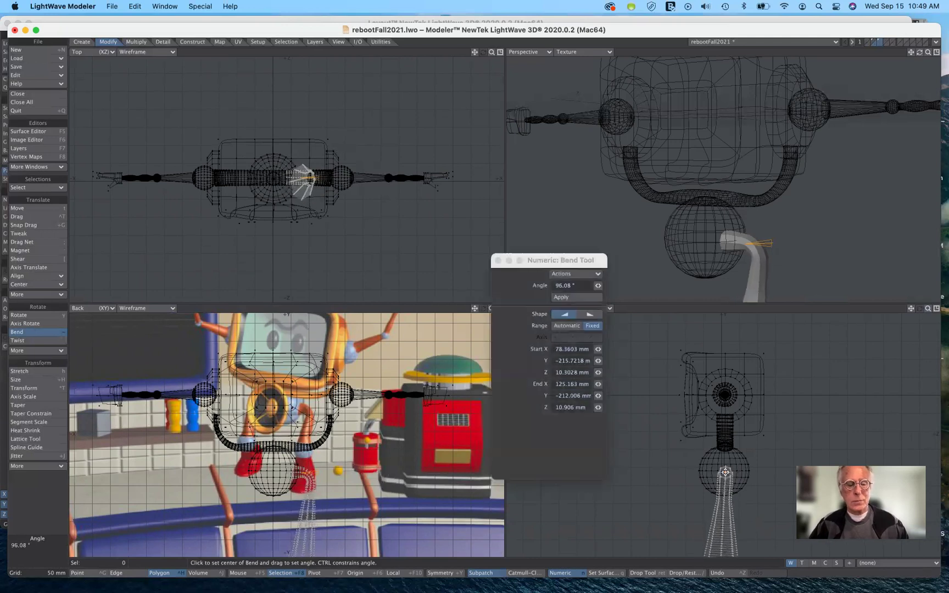
key("super+z")
Bend the cylinder downward by 90.02° near the ball and check the leg against the whole robot in perspective.
left_click_drag(726, 473, 732, 515)
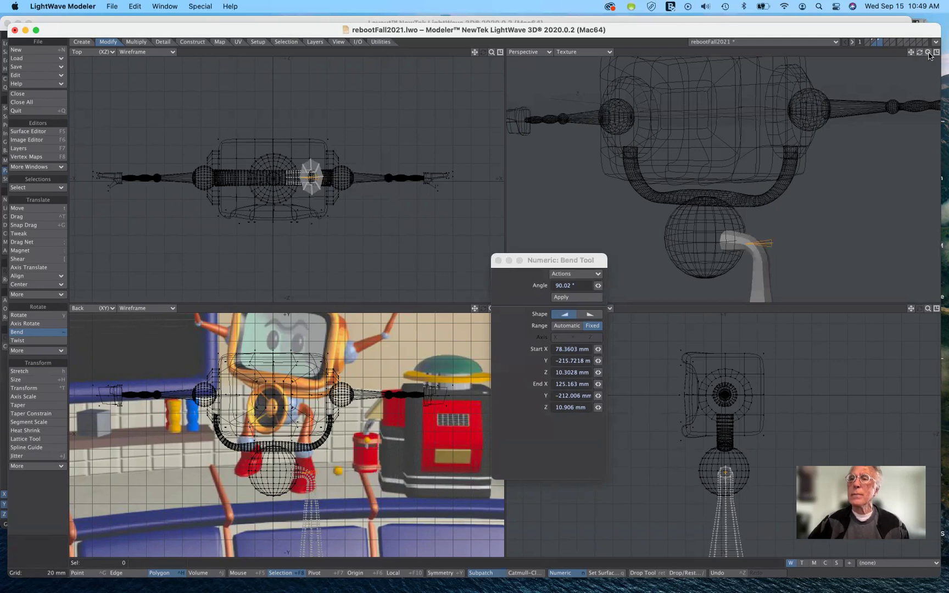
left_click_drag(929, 53, 887, 52)
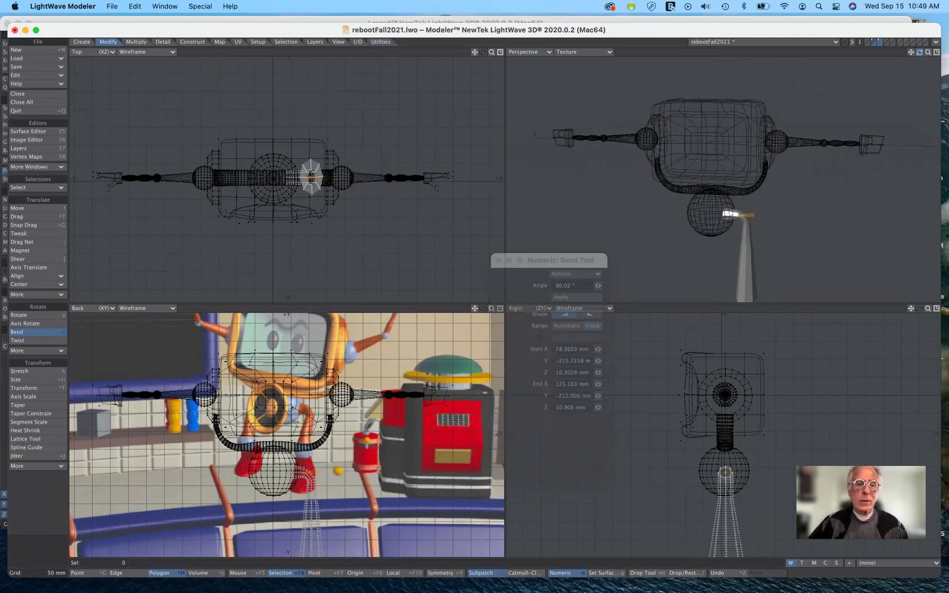
mouse_move(919, 53)
left_mouse_down()
mouse_move(890, 52)
mouse_move(943, 54)
mouse_move(920, 55)
left_mouse_up()
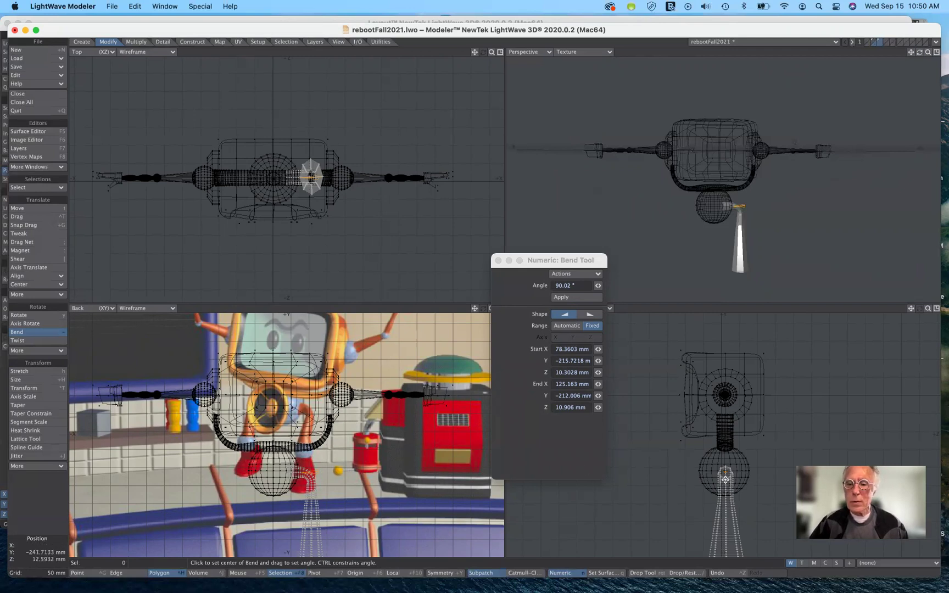
Try bending the leg's straight lower section by 17.0° over a fixed range running from below the elbow to the flared end.
left_click_drag(725, 479, 735, 548)
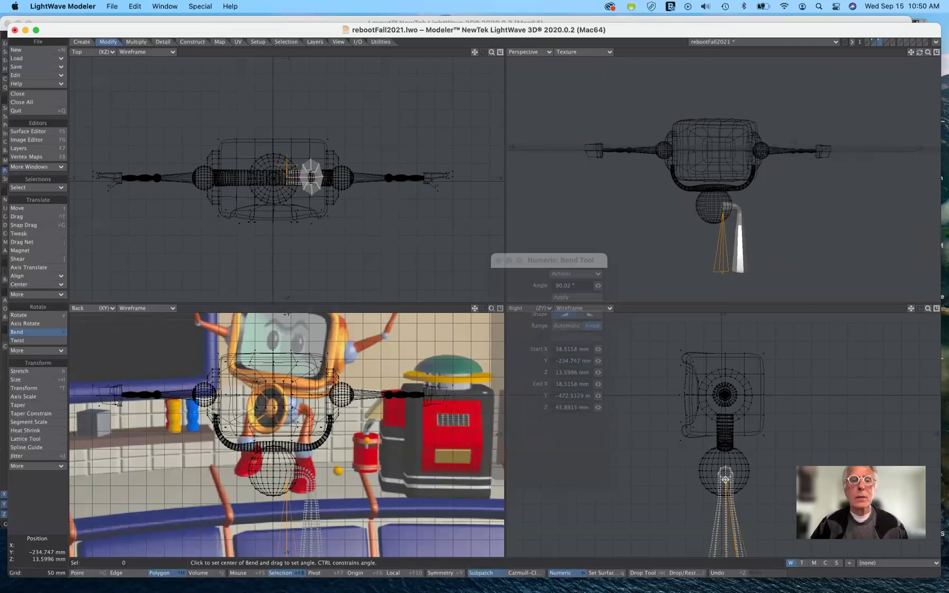
left_click_drag(288, 165, 310, 174)
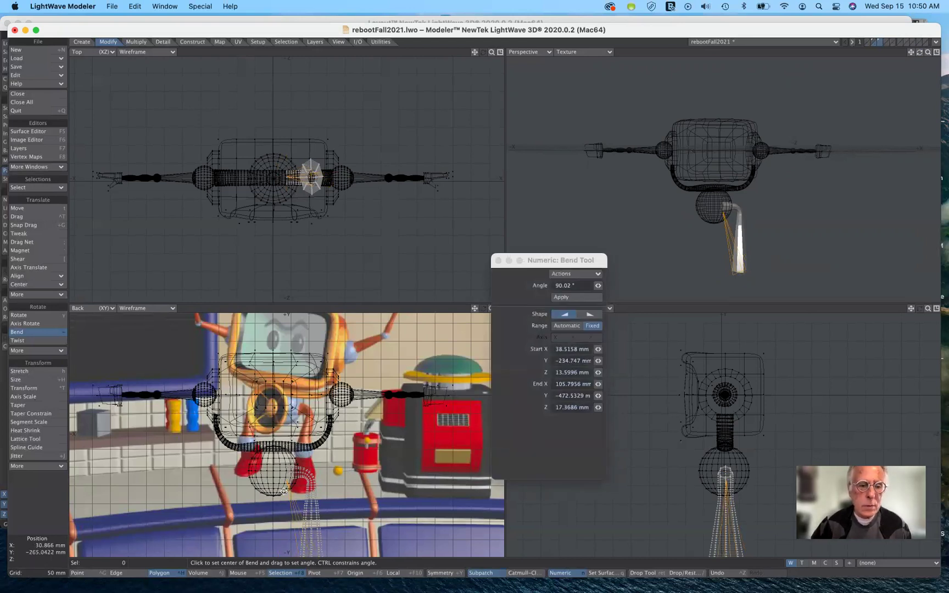
left_click_drag(289, 485, 311, 493)
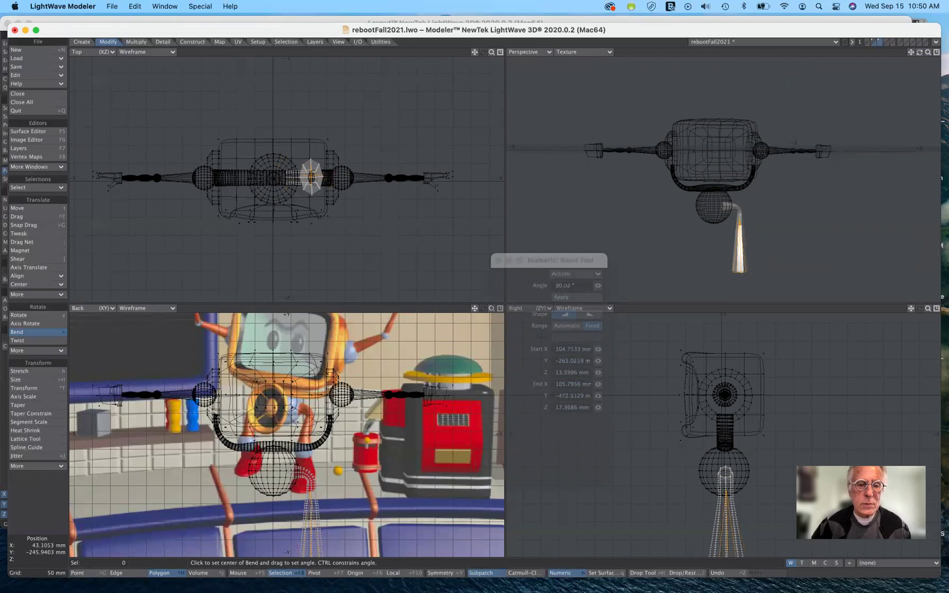
left_click_drag(567, 260, 565, 63)
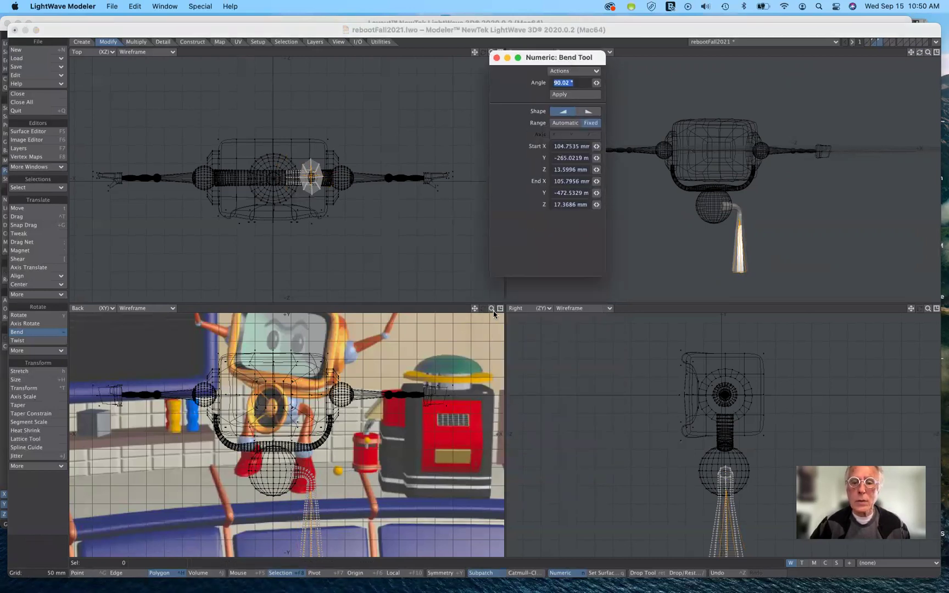
left_click_drag(927, 308, 902, 312)
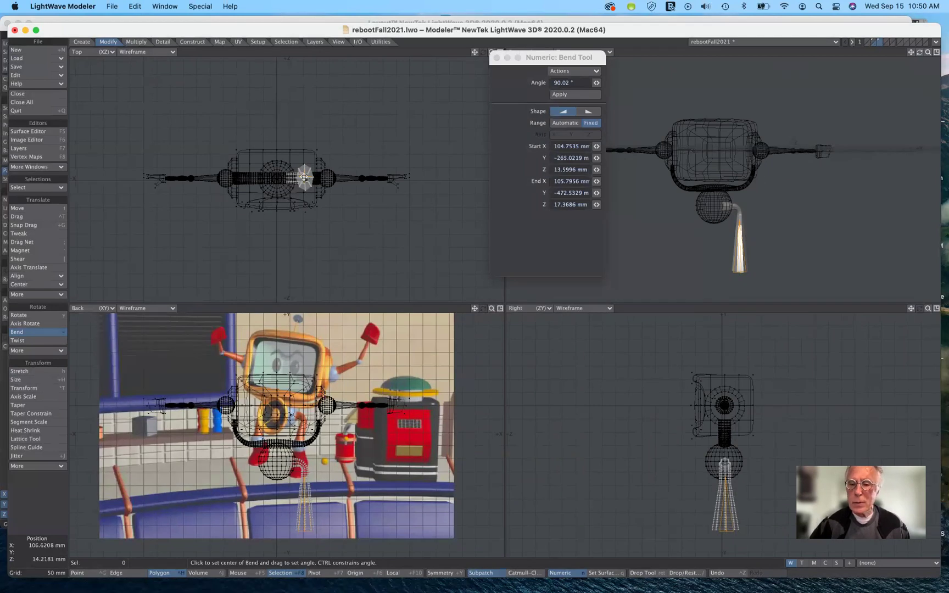
mouse_move(304, 177)
left_mouse_down()
mouse_move(299, 186)
mouse_move(311, 182)
mouse_move(303, 177)
left_mouse_up()
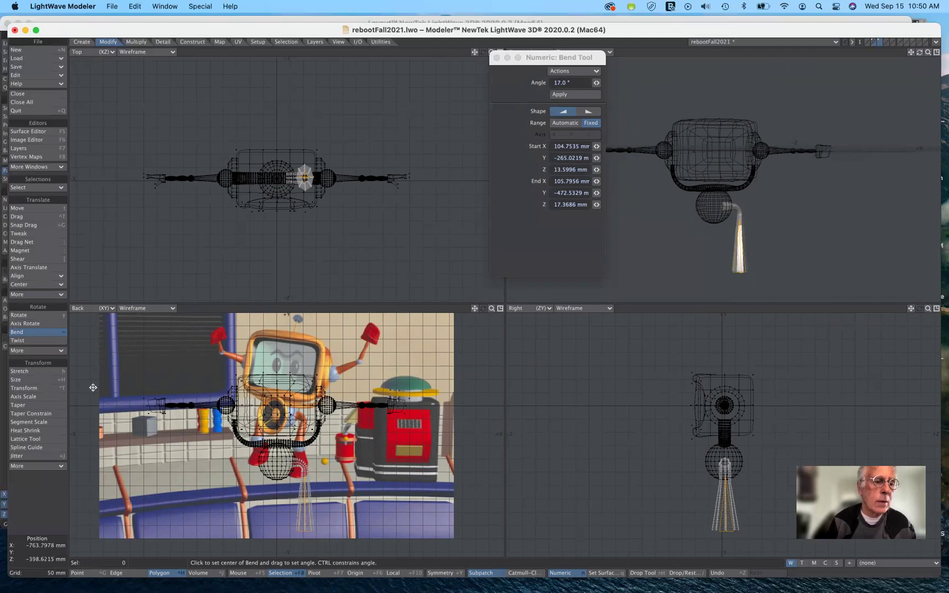
Stretch the leg's straight section to 94% horizontally and 85% vertically, with linear falloff over a fixed range down its length.
left_click(40, 374)
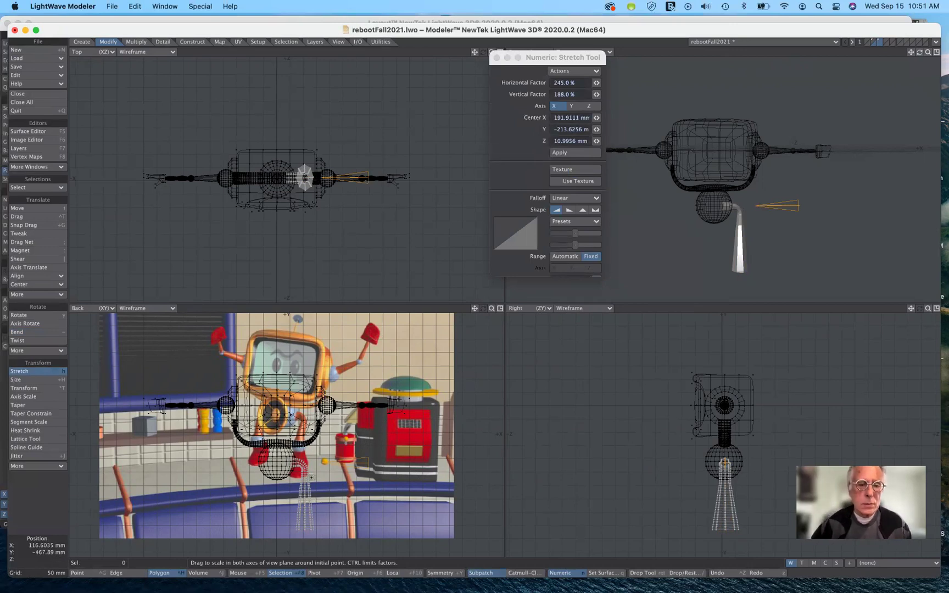
right_click_drag(305, 471, 305, 524)
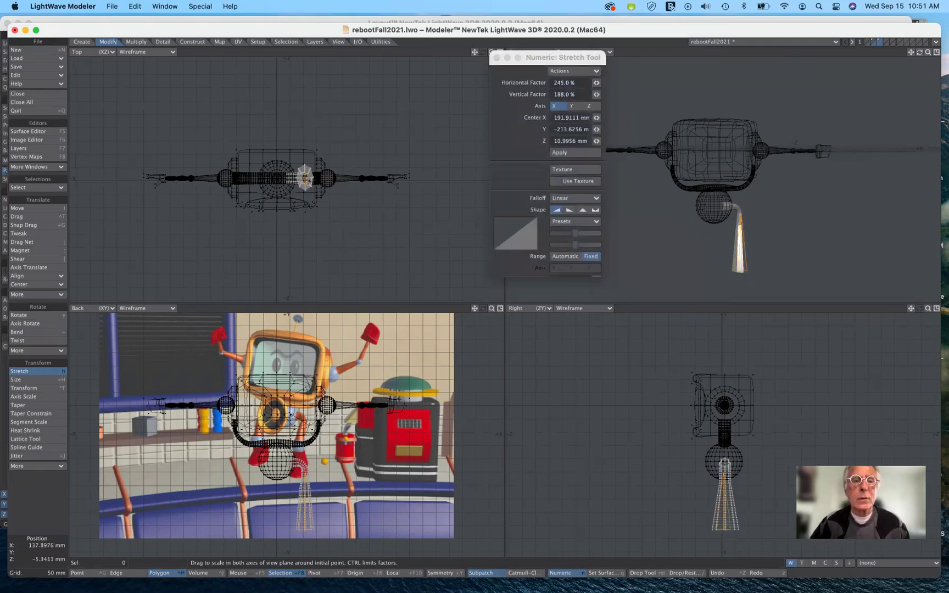
left_click_drag(304, 178, 306, 177)
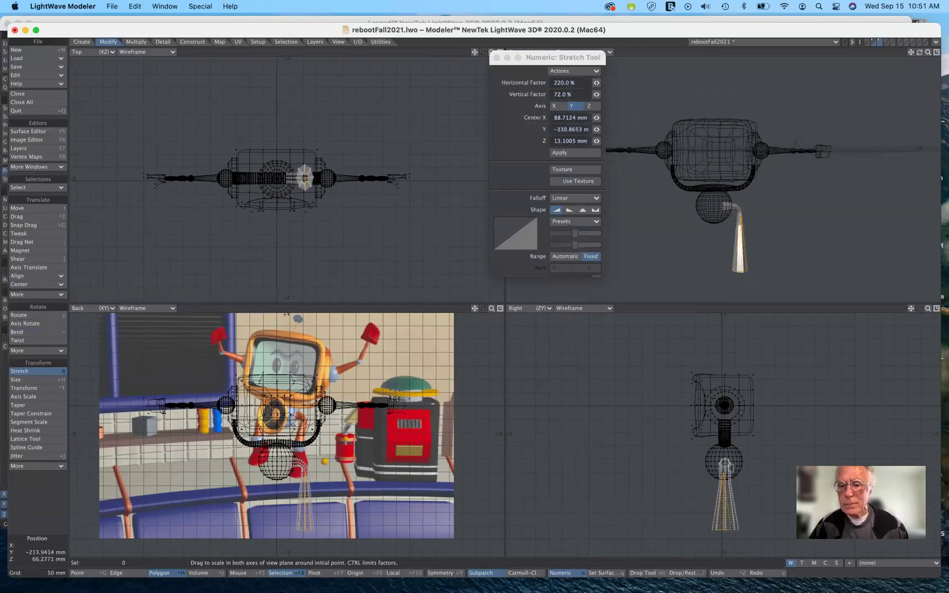
left_click_drag(725, 473, 731, 473)
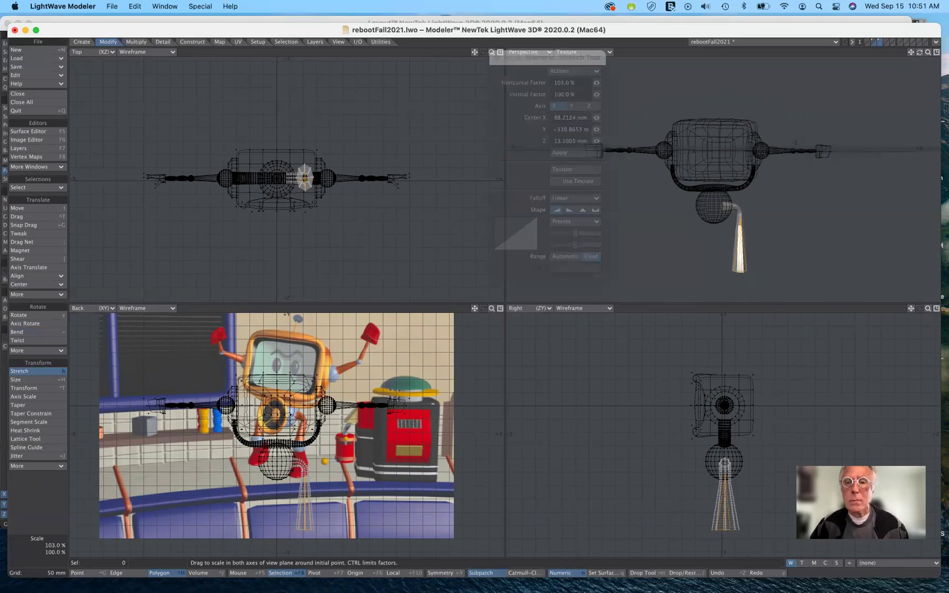
left_click_drag(731, 473, 724, 476)
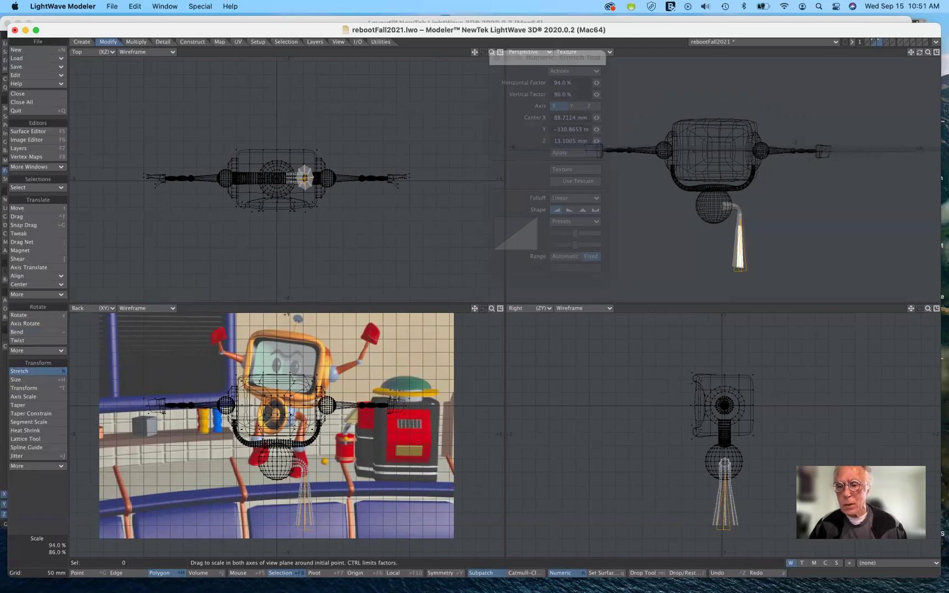
left_click_drag(725, 476, 724, 477)
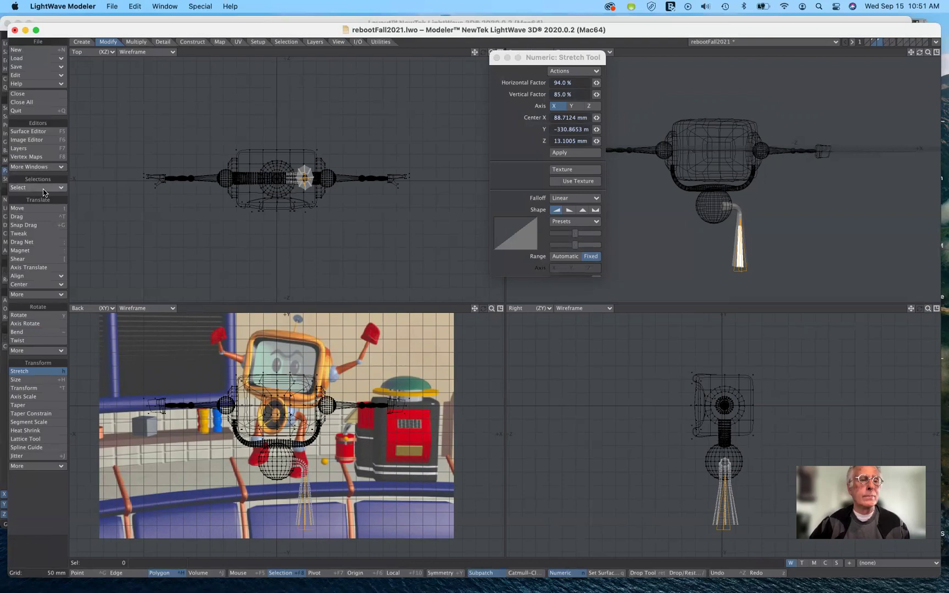
key("n")
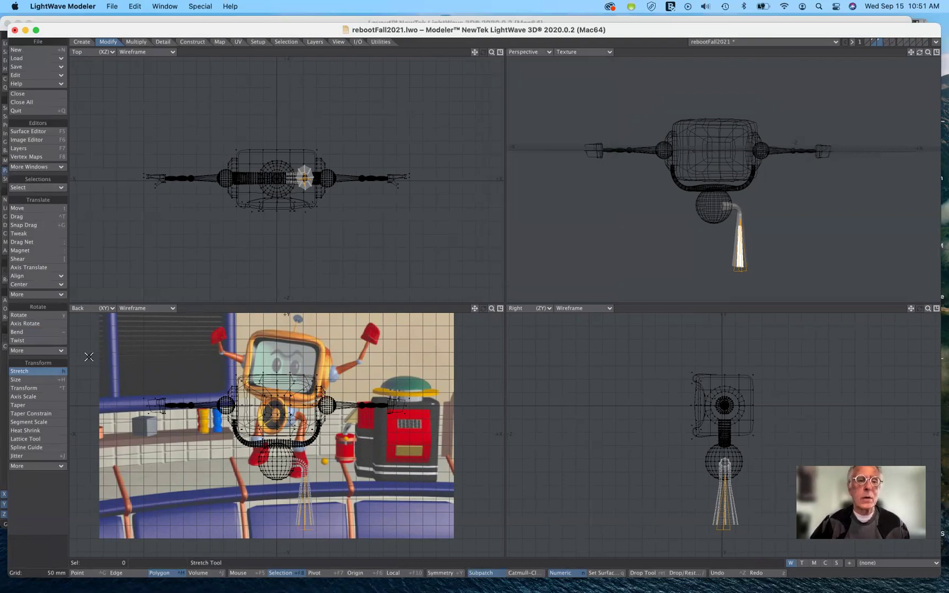
key("n")
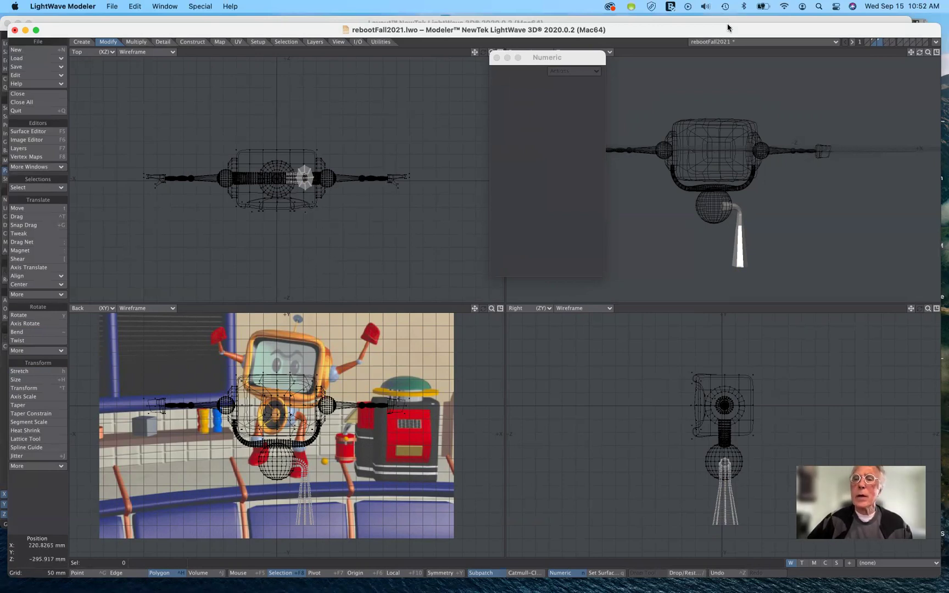
Set the perspective view's shading to Textured Wire.
left_click_drag(594, 60, 546, 77)
left_click(597, 52)
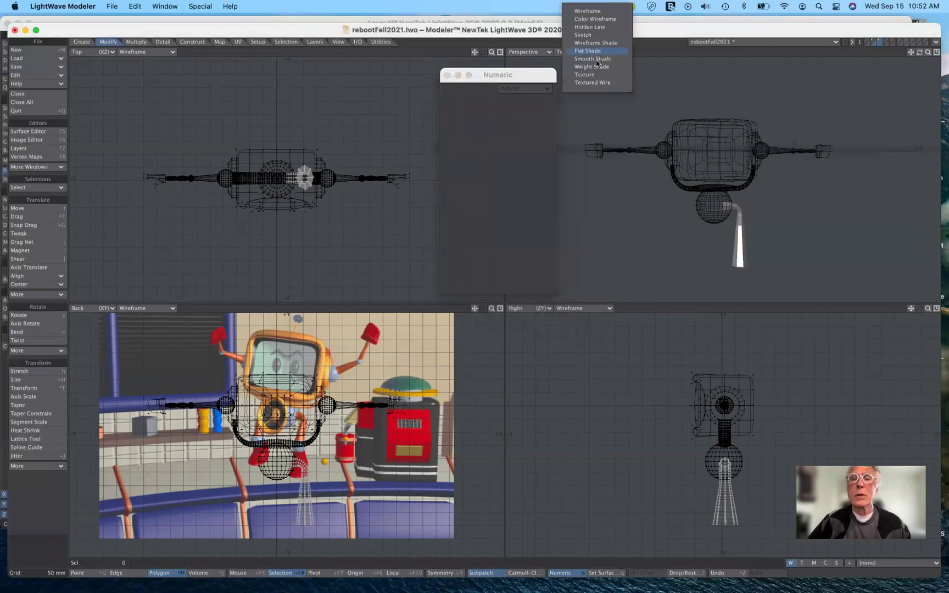
left_click(598, 82)
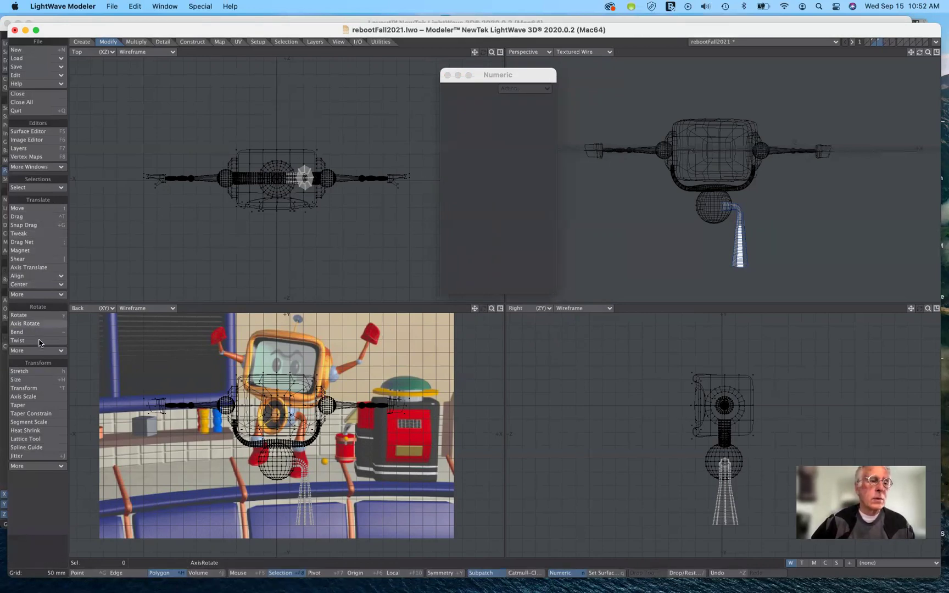
Draw a trial eight-sided disc around the leg, about 28 mm thick along Y, and set its segments to 2.
left_click(82, 42)
left_click(35, 225)
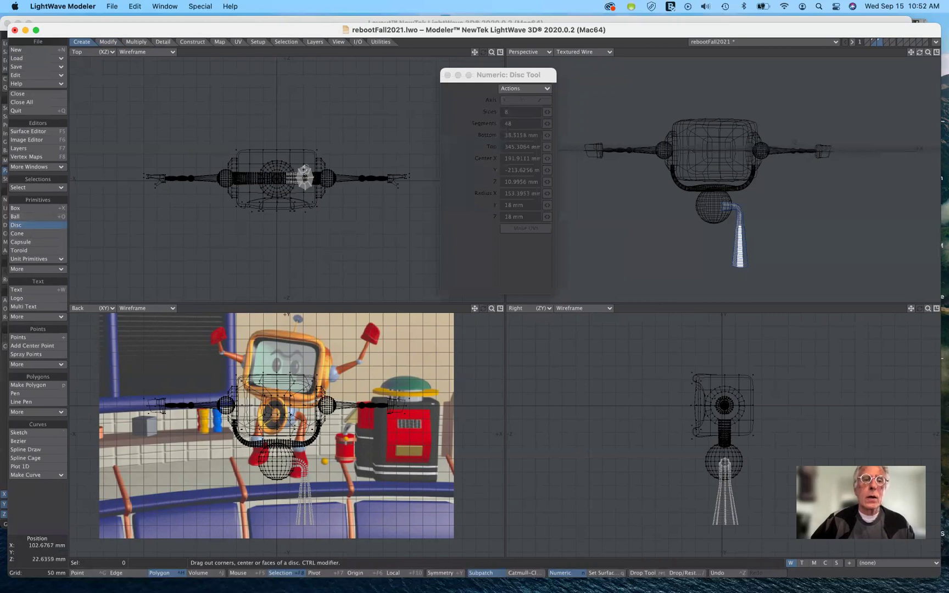
left_click_drag(305, 177, 322, 205)
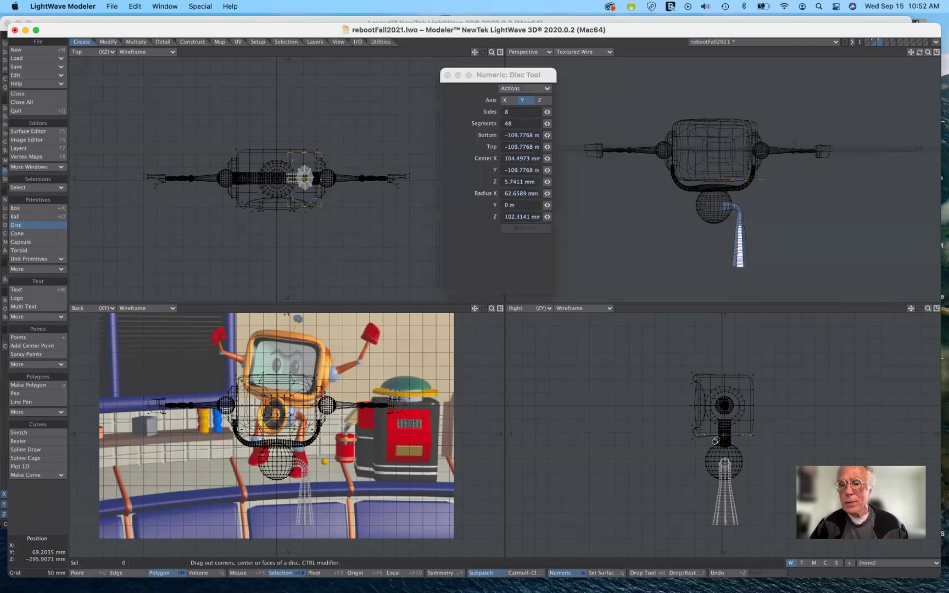
left_click_drag(725, 435, 724, 443)
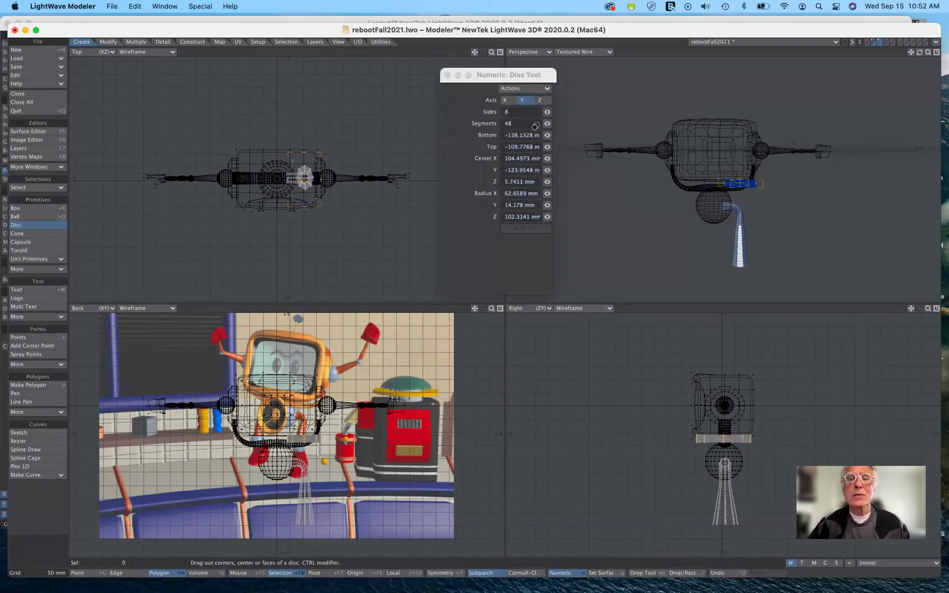
left_click_drag(548, 124, 544, 124)
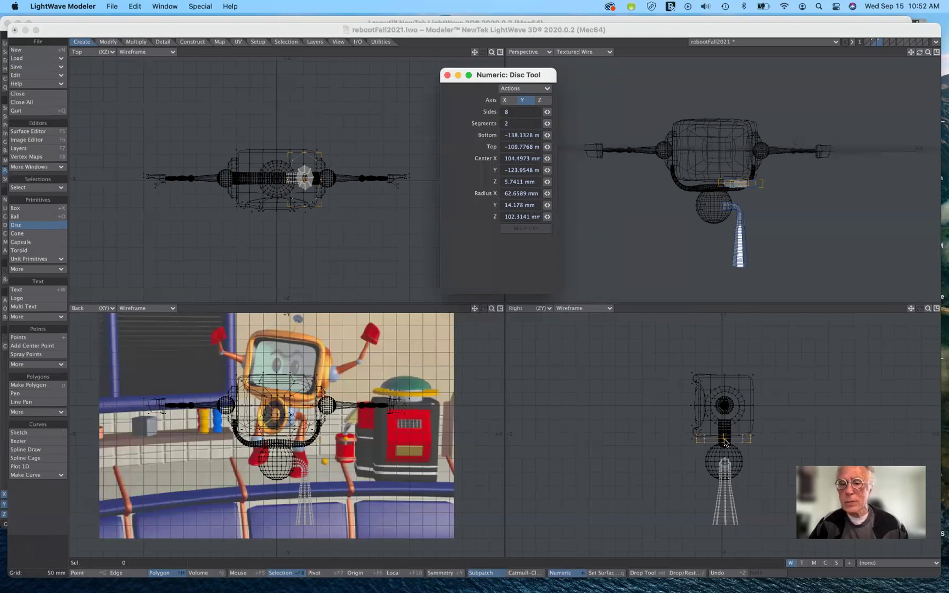
Try fitting the disc beneath the leg's flared end with about 53 mm X radius, 101 mm Z radius and 15 mm thickness.
left_click_drag(726, 442, 720, 532)
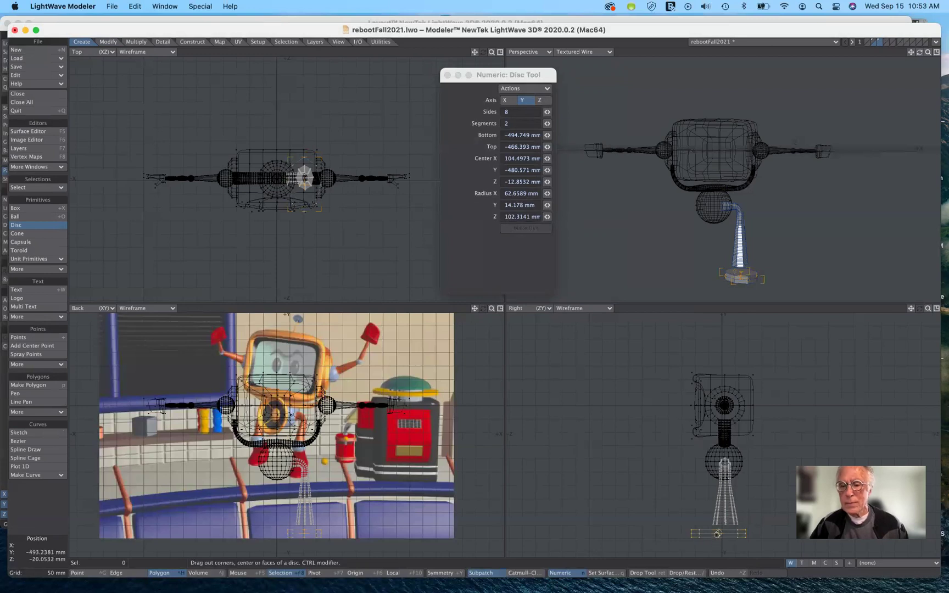
left_click_drag(719, 534, 718, 532)
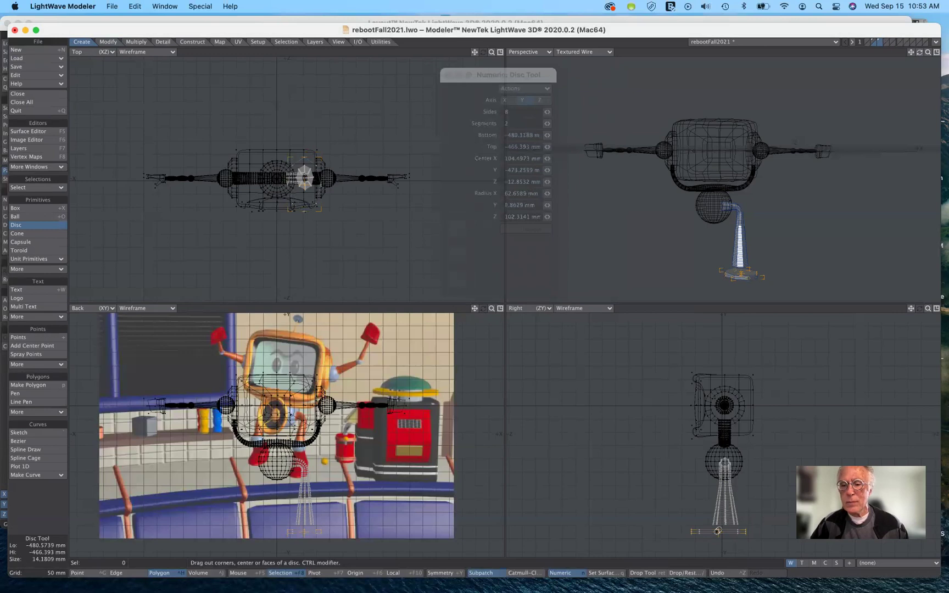
left_click_drag(717, 531, 718, 532)
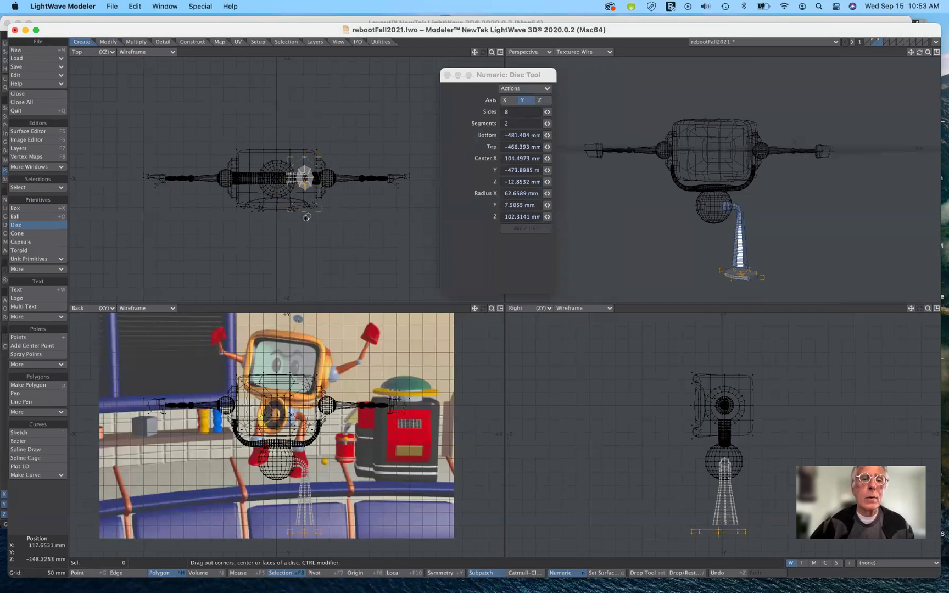
left_click_drag(319, 187, 306, 210)
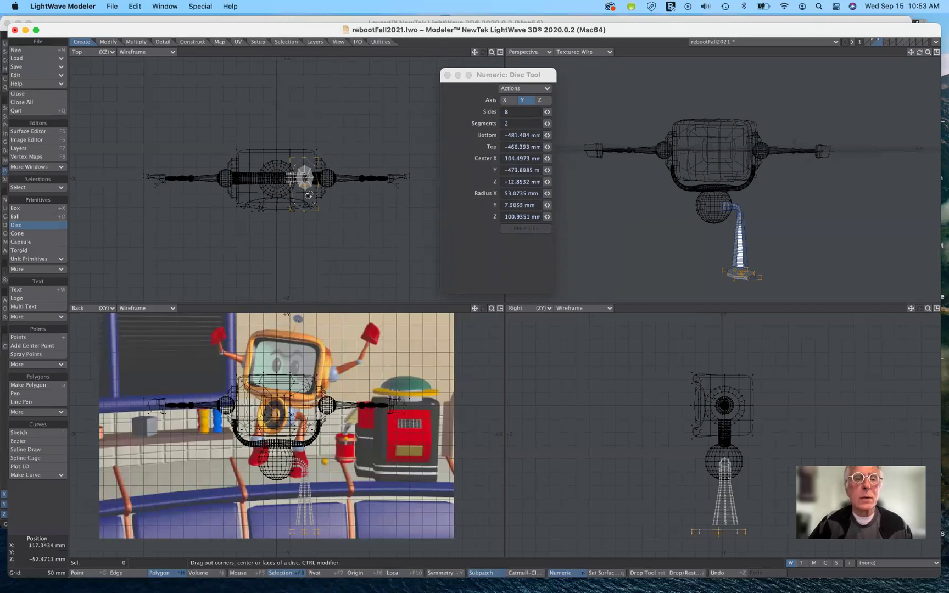
left_click_drag(304, 178, 306, 177)
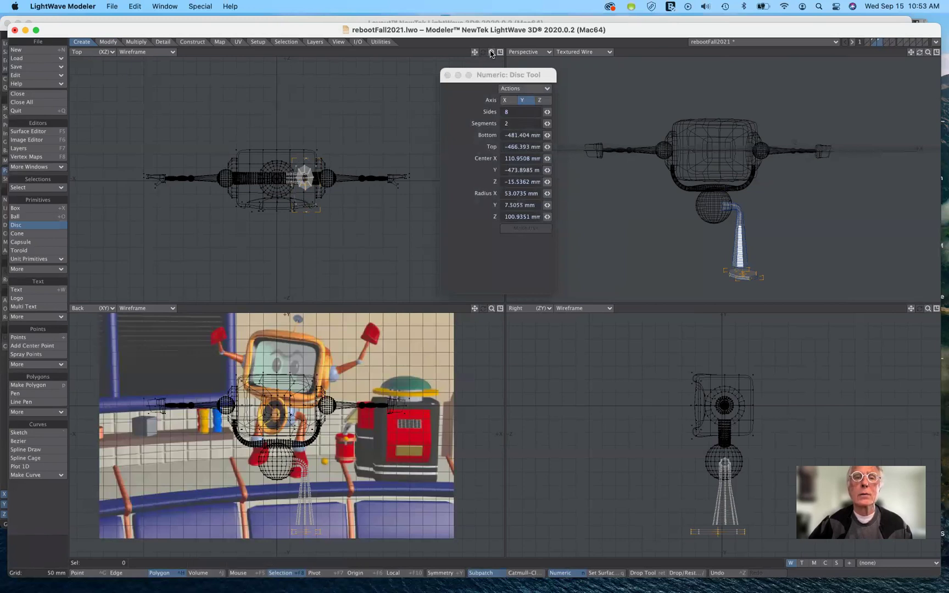
left_click_drag(491, 53, 496, 53)
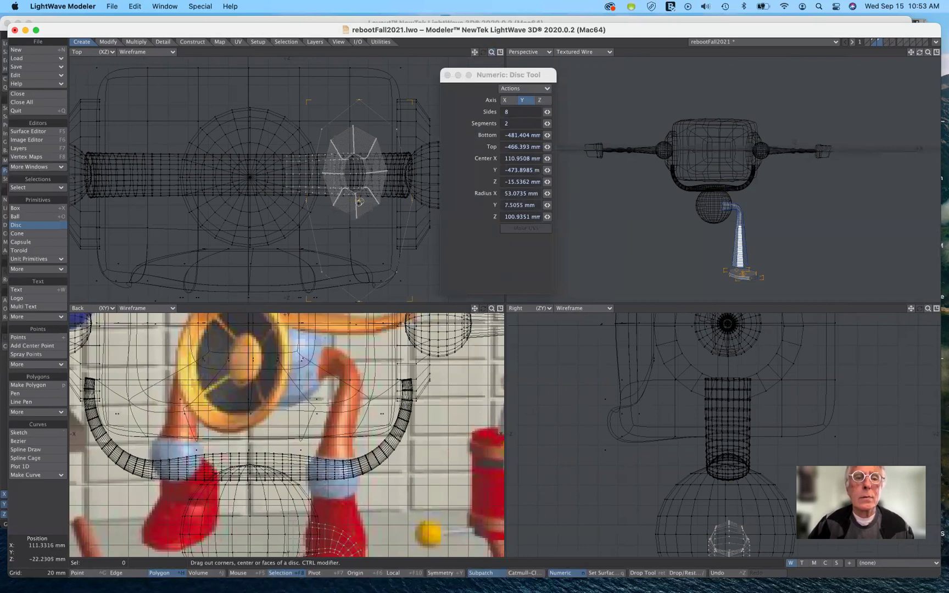
left_click_drag(357, 201, 356, 200)
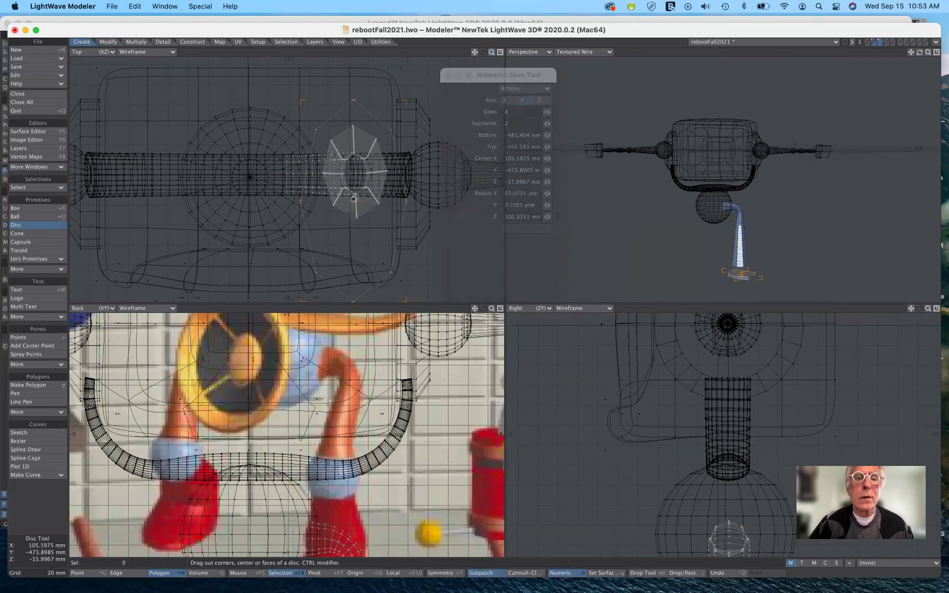
key("Return")
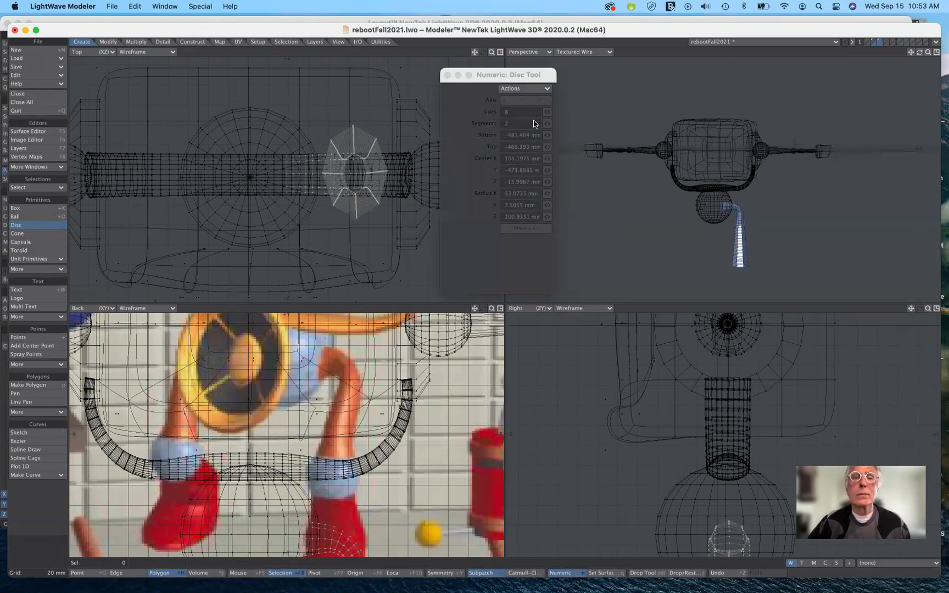
Draw an eight-sided disc centred around the leg from above, with about 41 mm X radius, 80 mm Z radius and 19 mm thickness.
left_click_drag(477, 71, 572, 159)
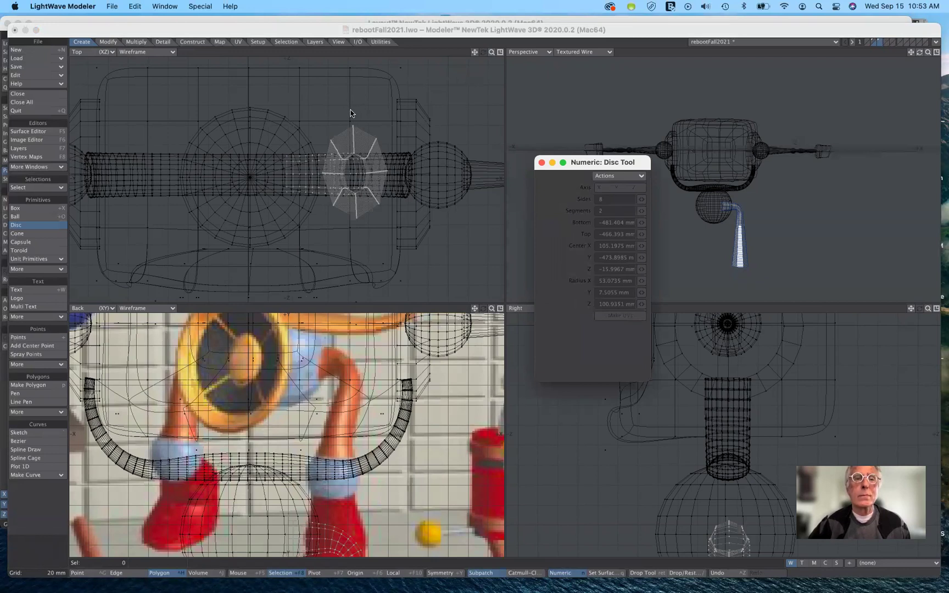
left_click_drag(353, 113, 393, 182)
left_click_drag(312, 185, 353, 188)
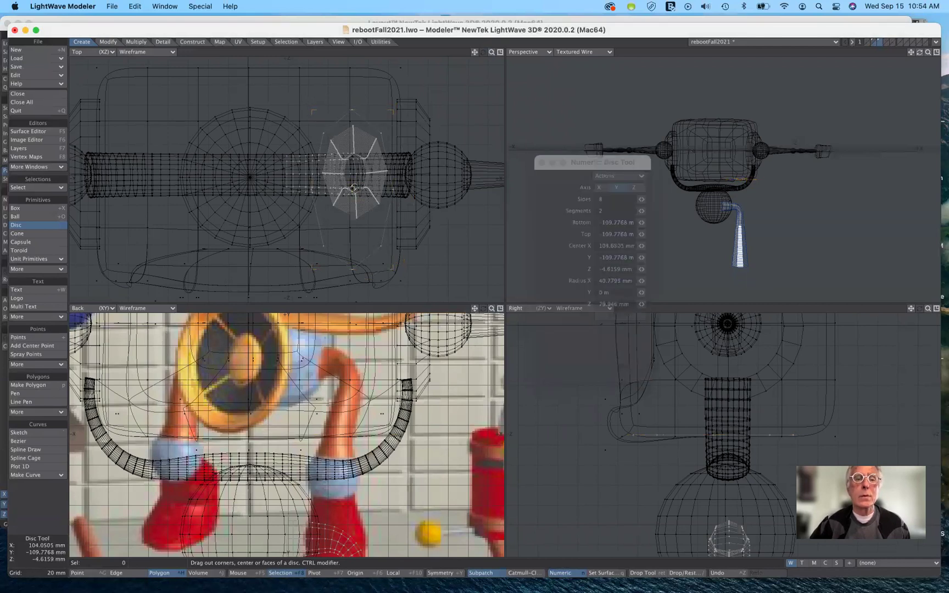
left_click_drag(355, 188, 354, 188)
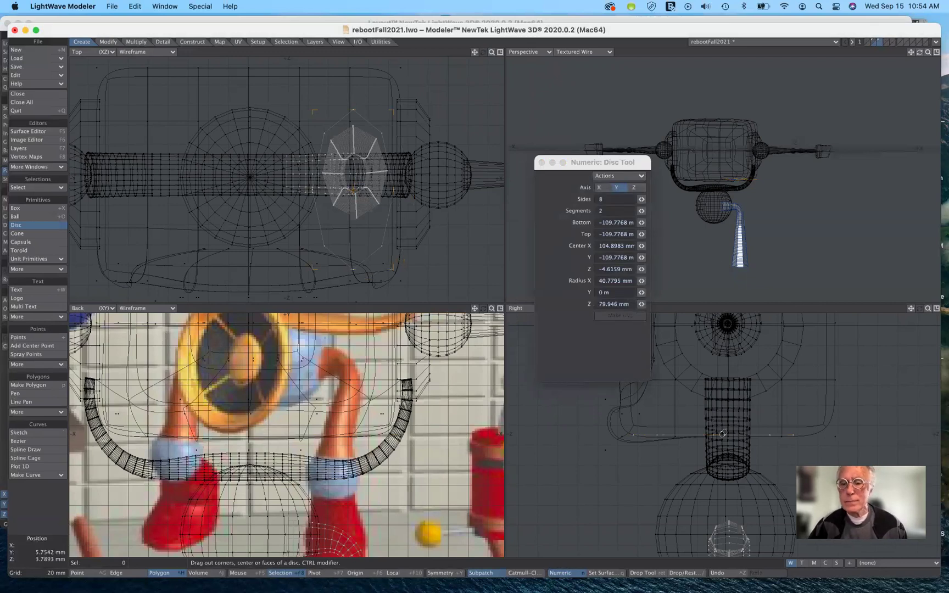
left_click_drag(713, 437, 714, 453)
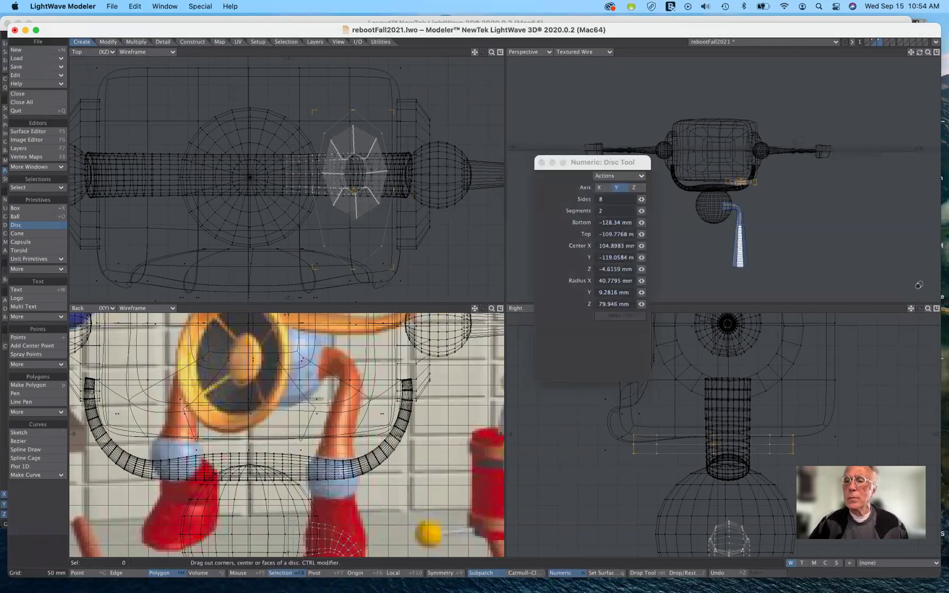
Move the disc down just beneath the leg's flared end, centred at about Y -466 mm, keeping it about 18 mm thick.
left_click_drag(911, 309, 913, 192)
left_click_drag(928, 309, 821, 312)
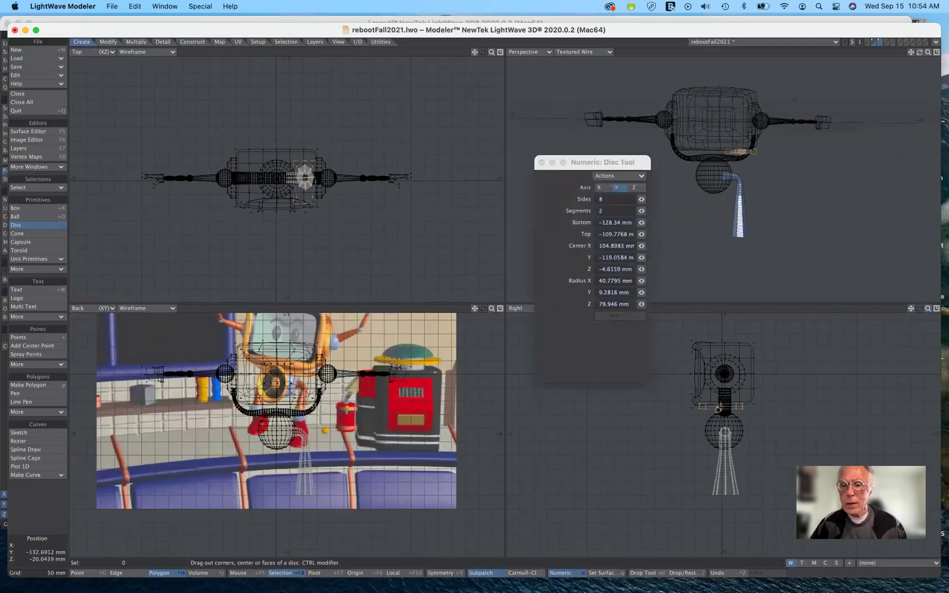
left_click_drag(723, 406, 721, 410)
left_click_drag(928, 311, 937, 310)
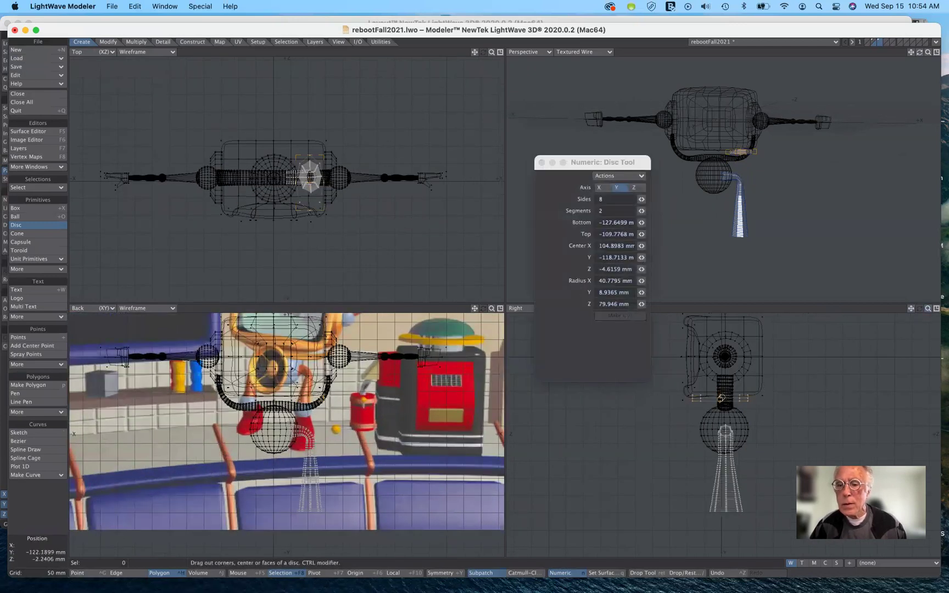
left_click_drag(721, 396, 723, 519)
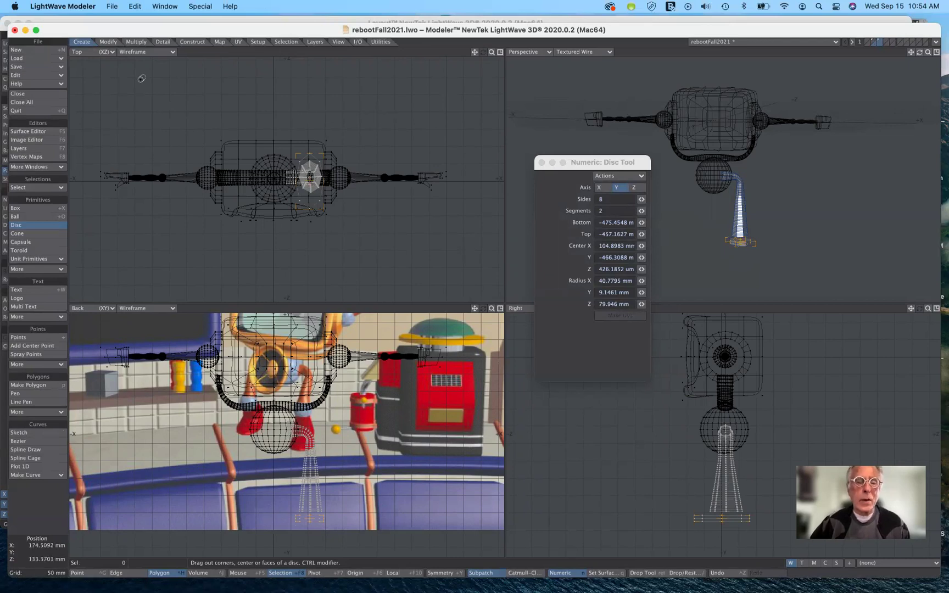
Finish the foot disc beneath the leg and select all of its connected polygons.
left_click(33, 225)
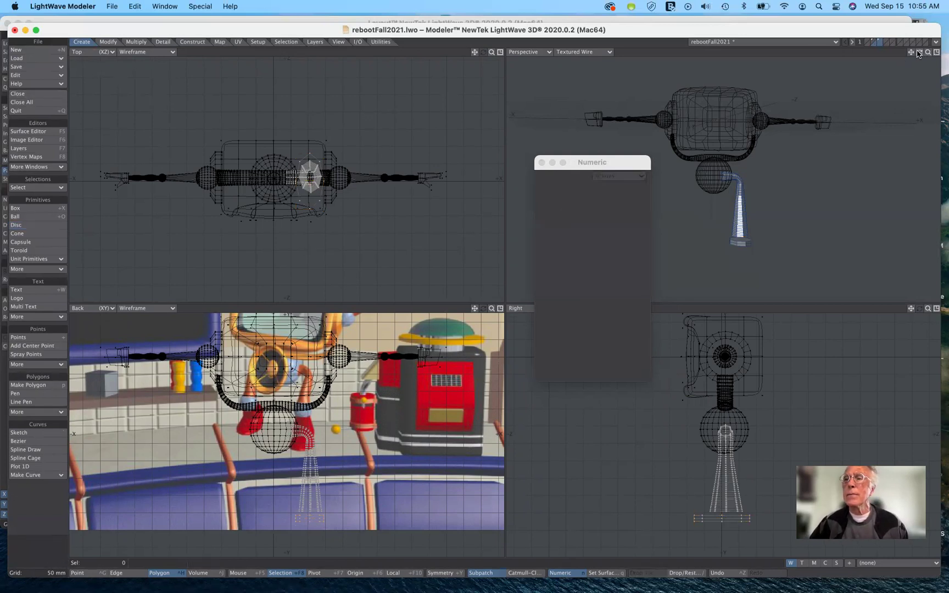
left_click_drag(635, 164, 470, 115)
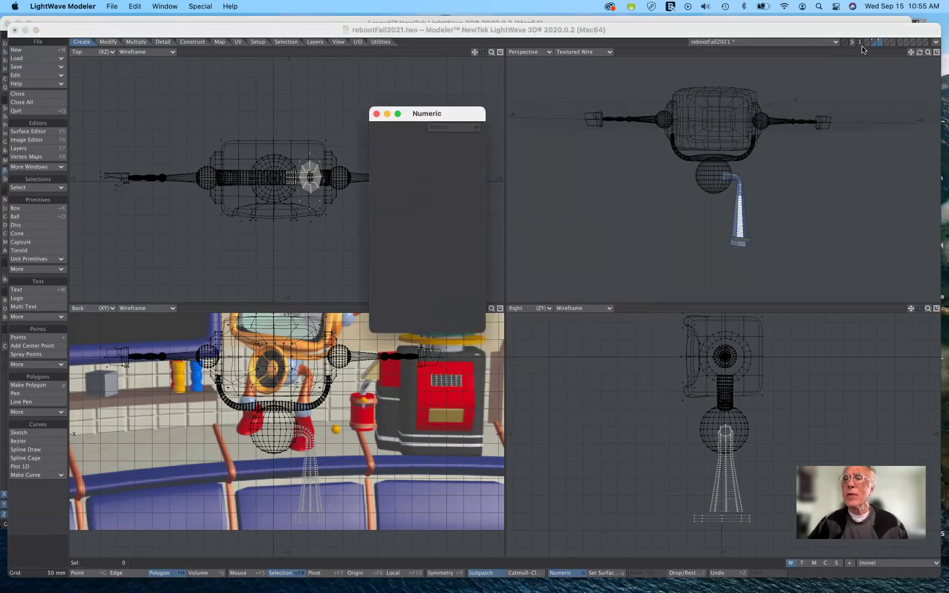
left_click_drag(929, 53, 911, 2)
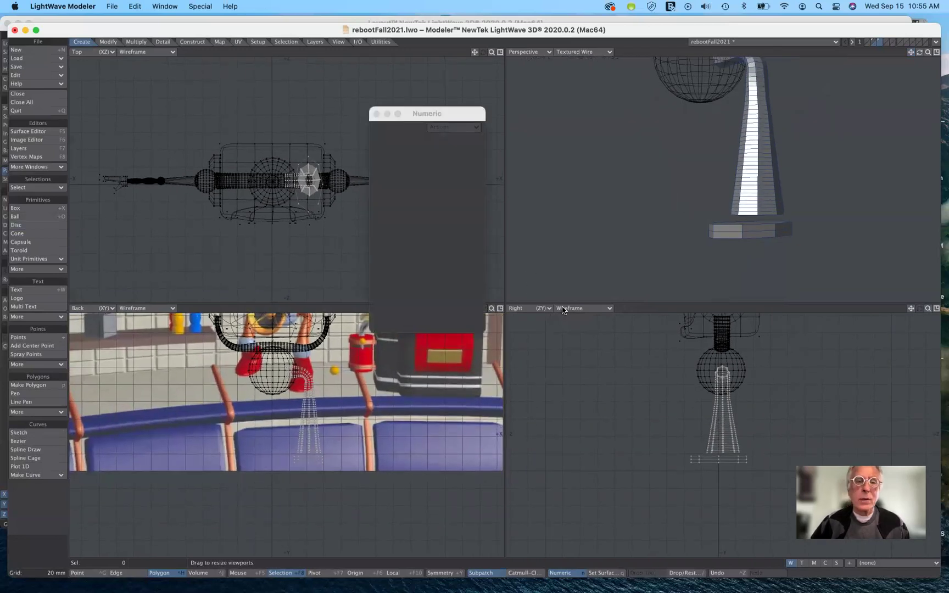
left_click(704, 459)
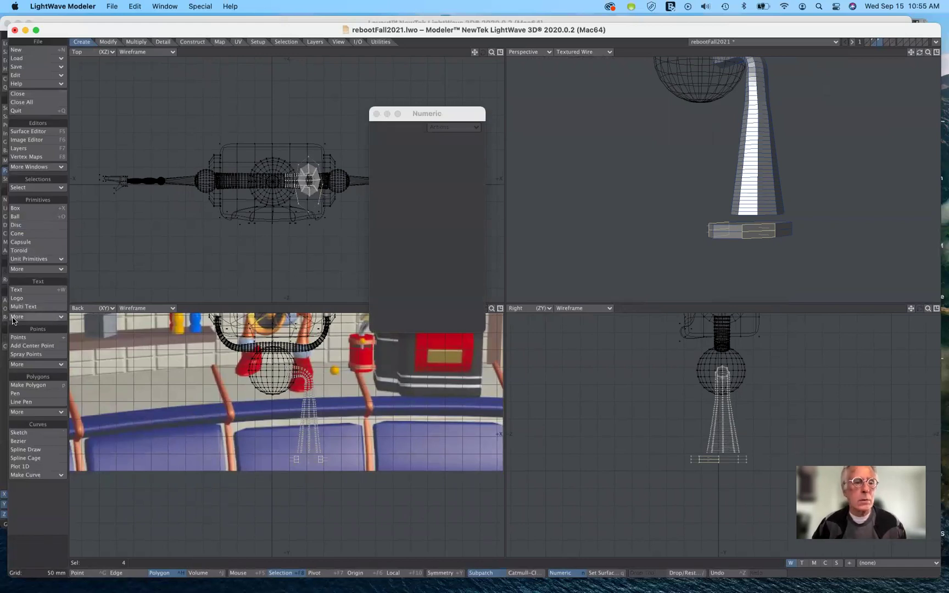
left_click(44, 187)
left_click(33, 233)
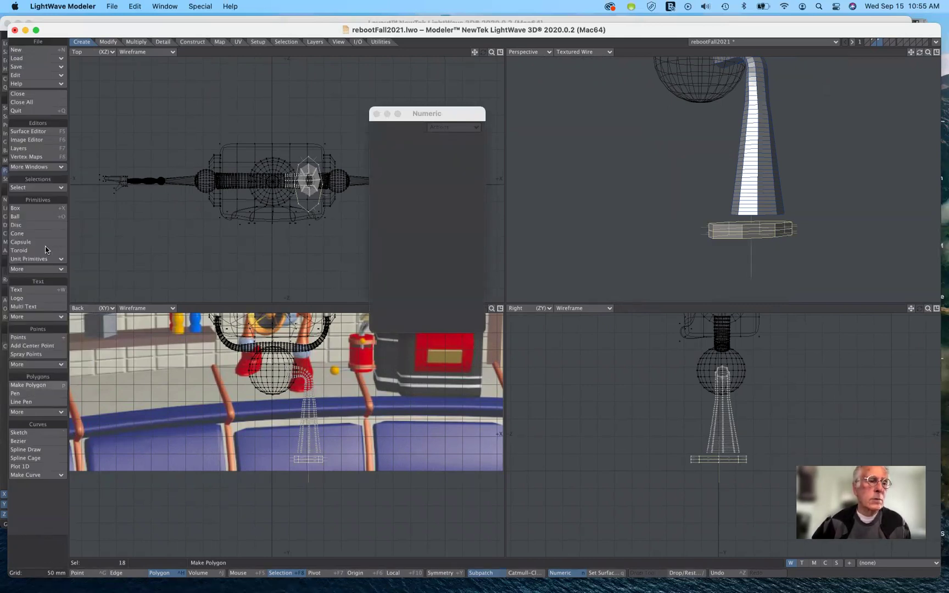
Stretch the selected foot disc from above with falloff None to about 105% along X and 151% along Z.
left_click(109, 42)
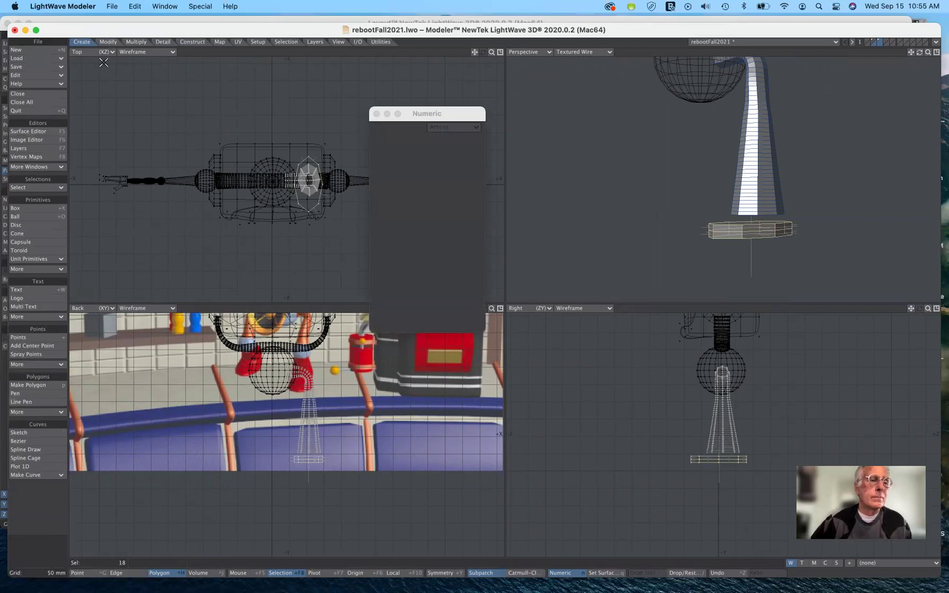
left_click(38, 371)
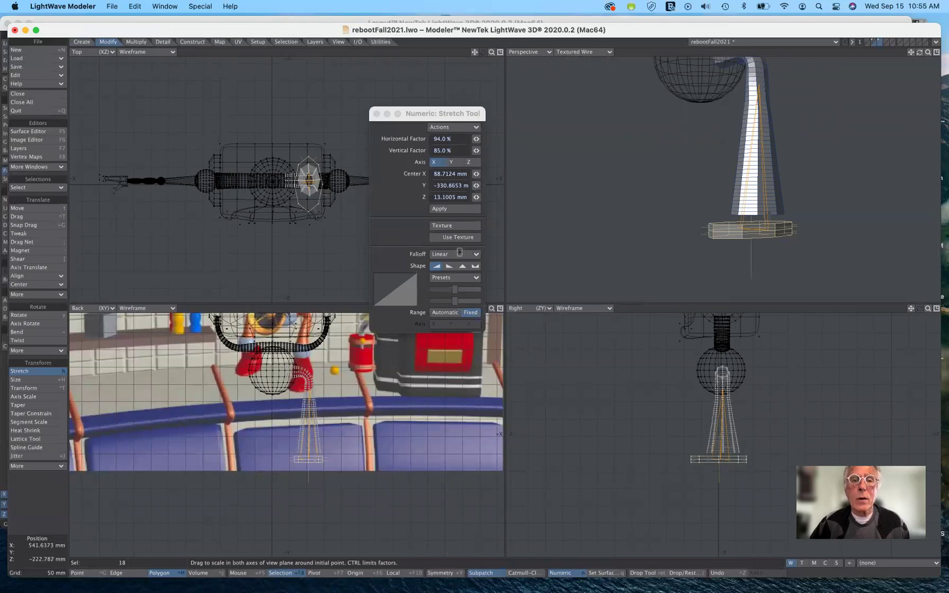
left_click(458, 254)
left_click(447, 245)
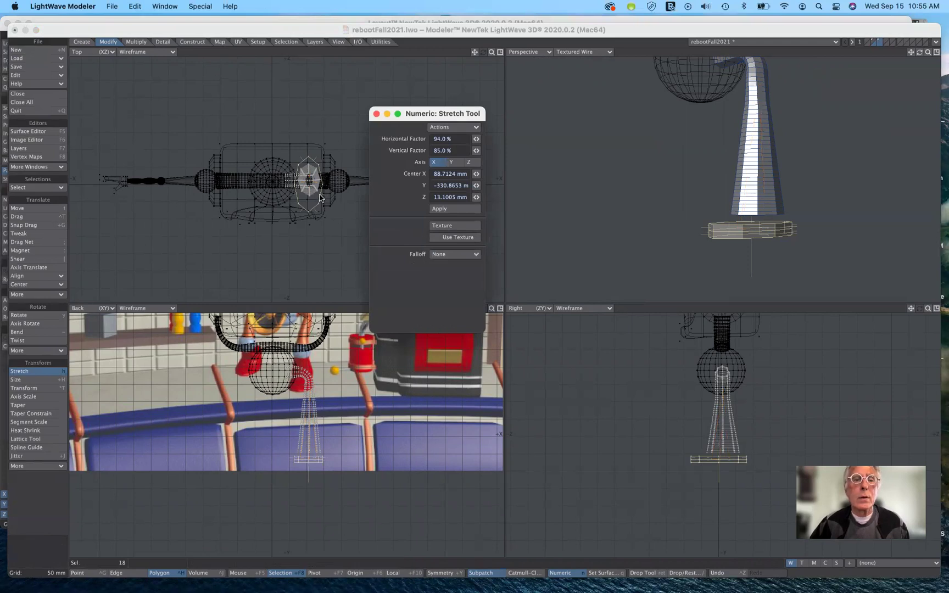
left_click_drag(311, 187, 320, 163)
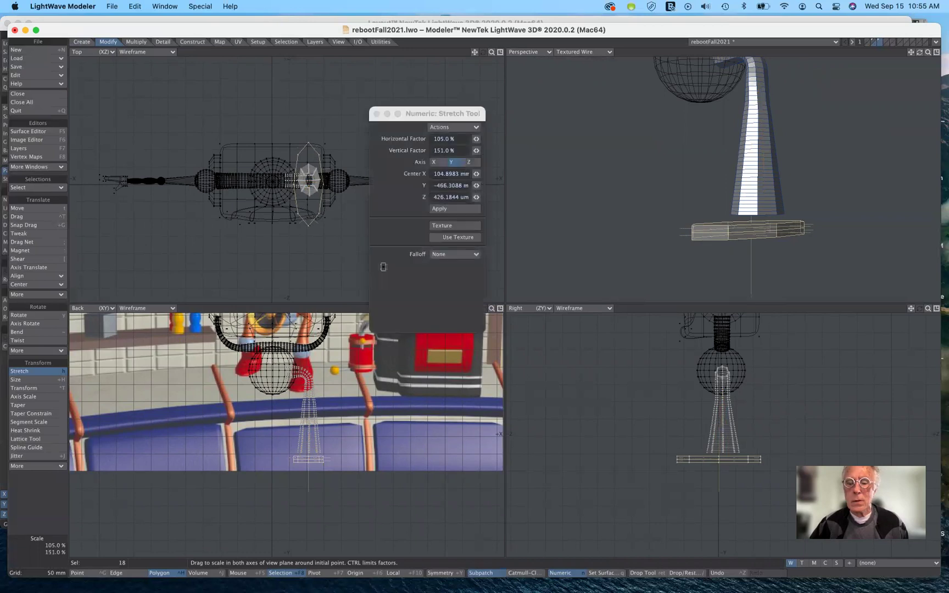
Move the foot about -4.6 mm in Y and -20 mm in Z, and widen it to about 115% along X.
key("t")
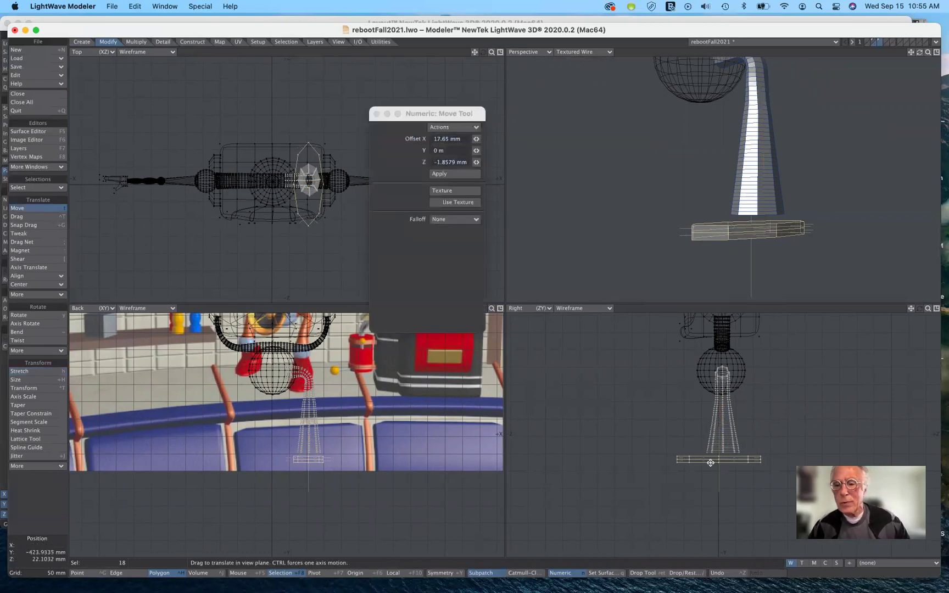
left_click_drag(723, 460, 719, 461)
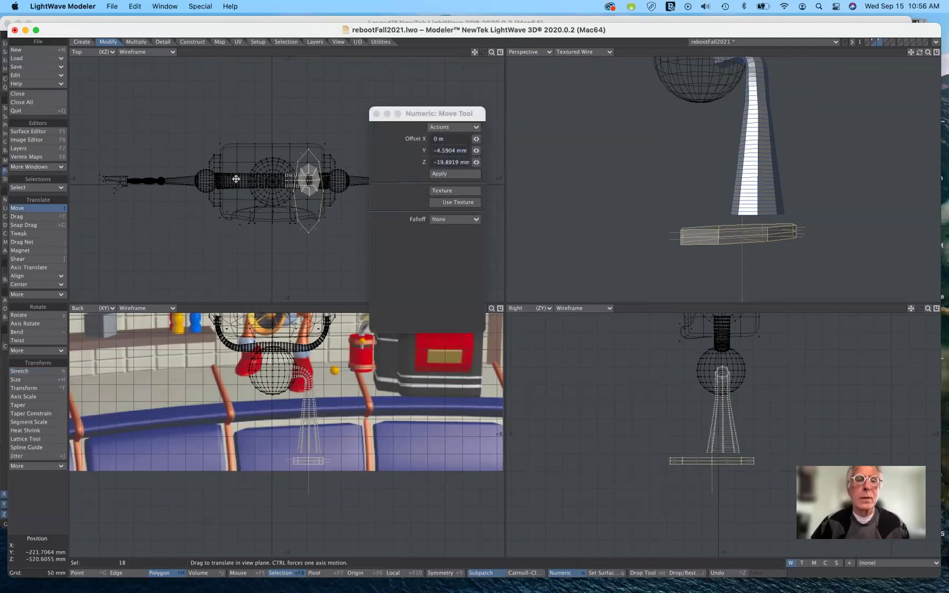
key("n")
left_click_drag(307, 192, 316, 192)
key("h")
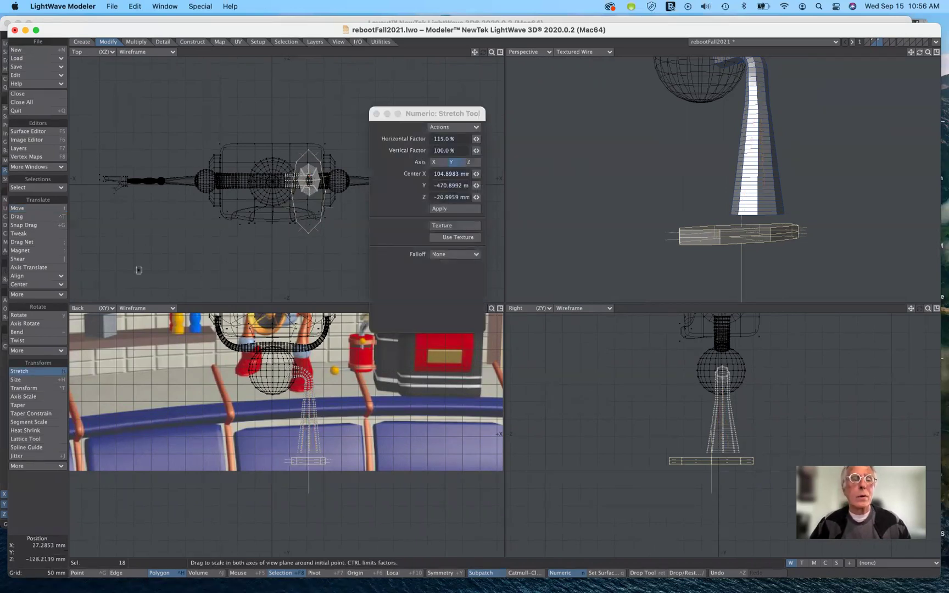
left_click(32, 372)
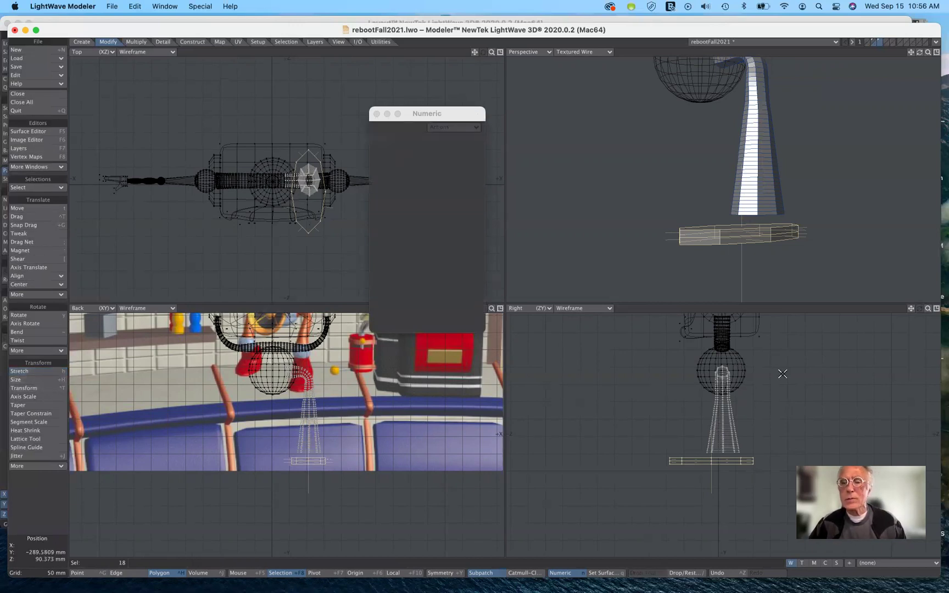
Clear the selection and delete the foot disc's top polygon.
mouse_move(920, 55)
left_mouse_down()
mouse_move(885, 57)
mouse_move(906, 54)
left_mouse_up()
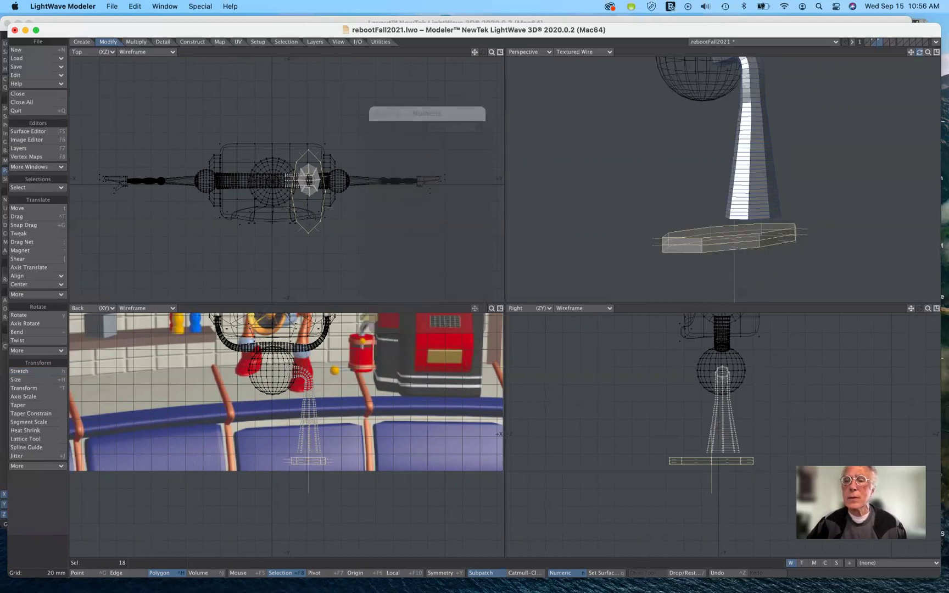
left_click(720, 232)
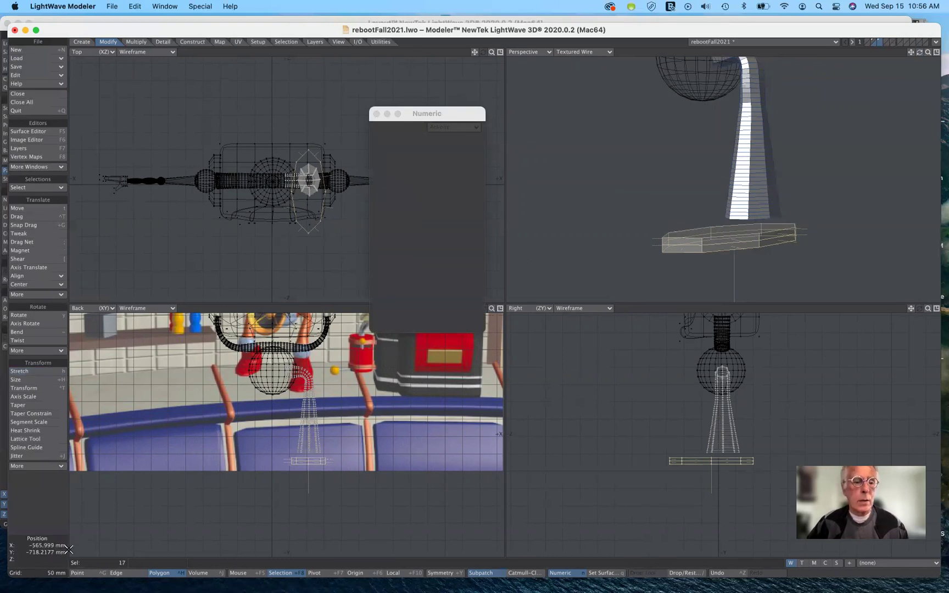
left_click(52, 559)
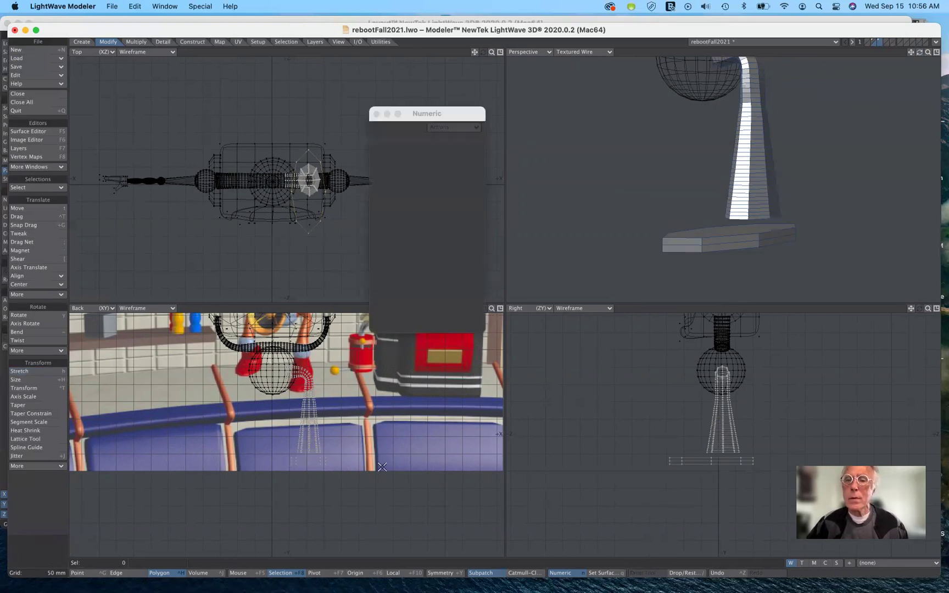
left_click(723, 231)
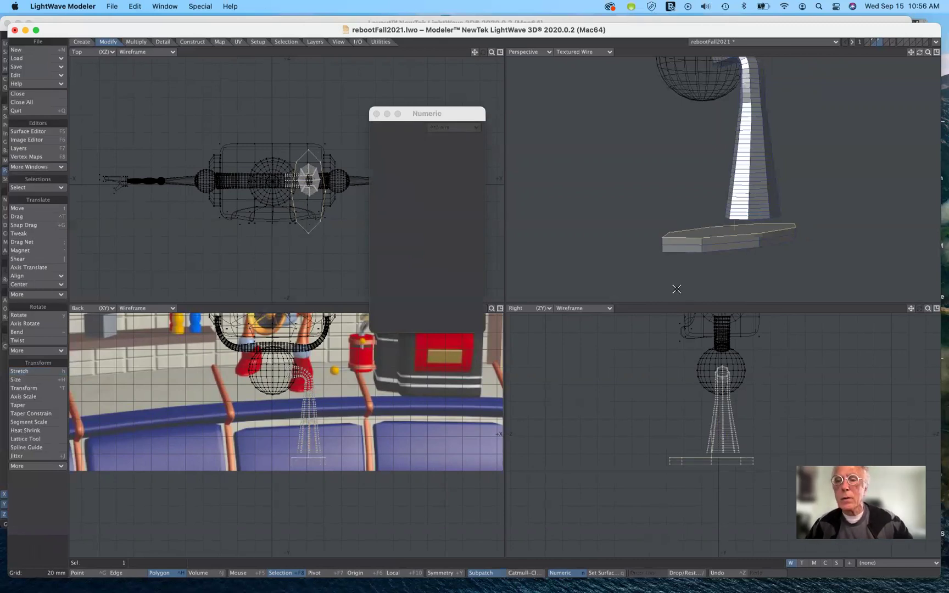
key("Delete")
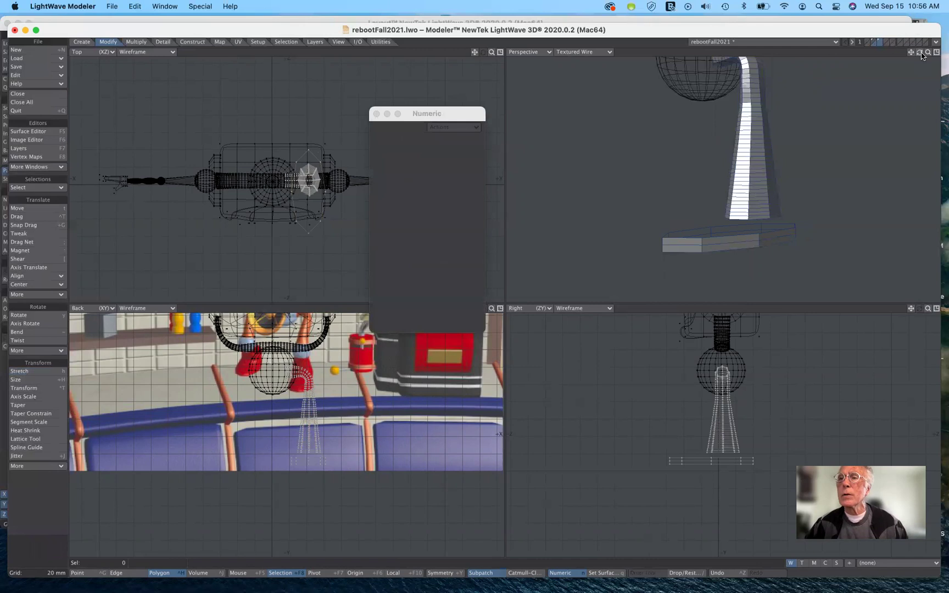
Delete the cap polygon at the underside of the leg's flared end.
left_click_drag(922, 56, 885, 77)
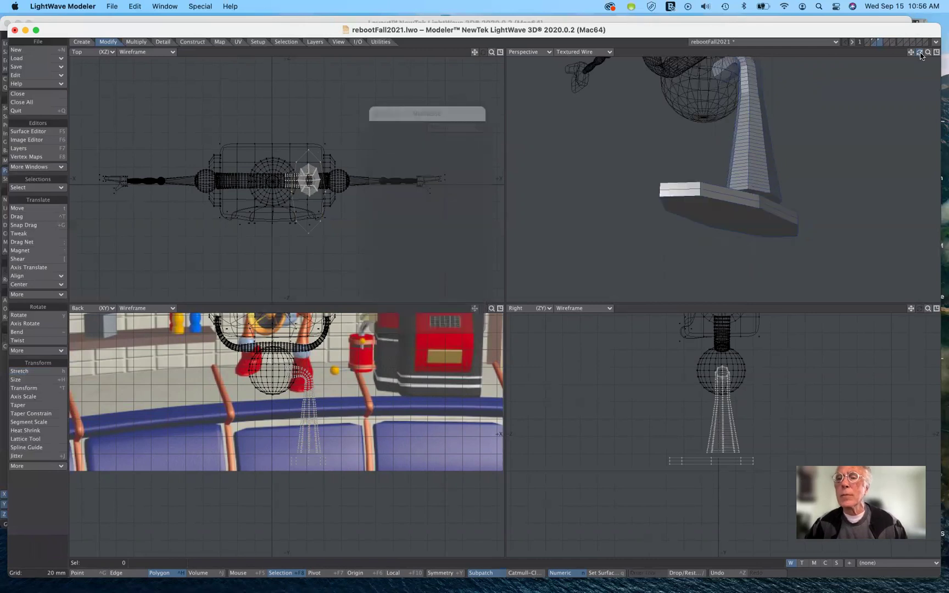
left_click(769, 195)
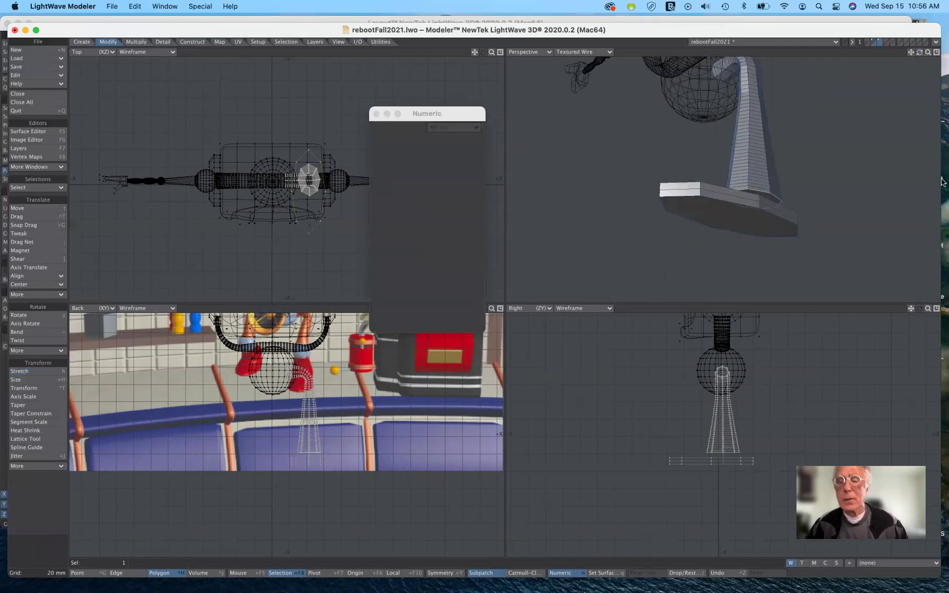
key("Delete")
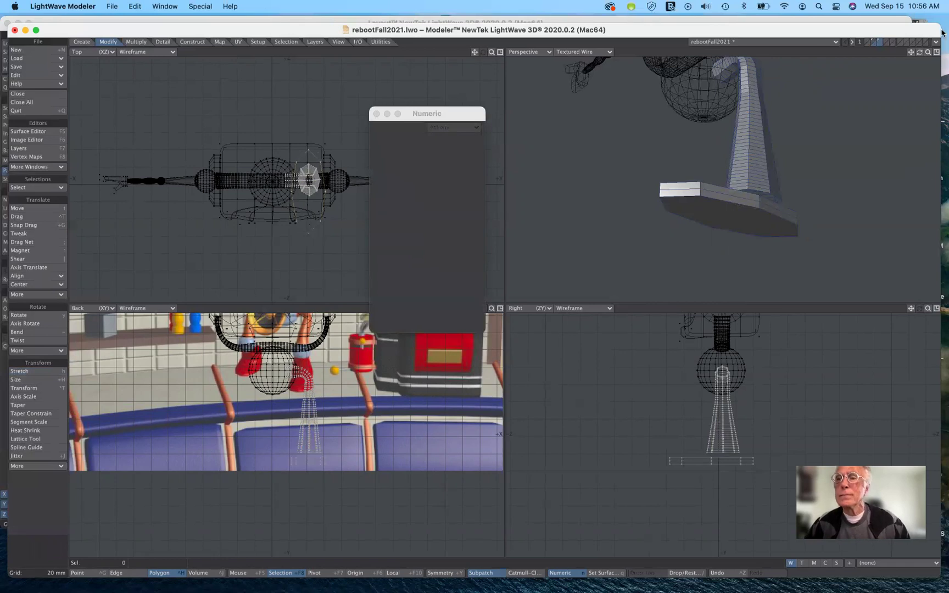
Try welding a point on the leg's lower rim onto the foot's front upper corner, and undo the weld.
left_click_drag(920, 54, 907, 78)
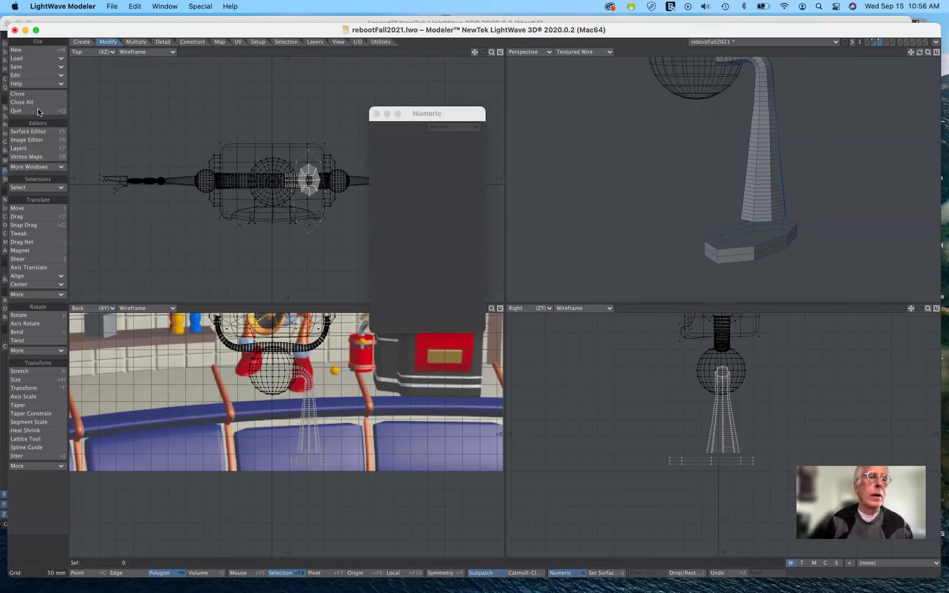
left_click(162, 42)
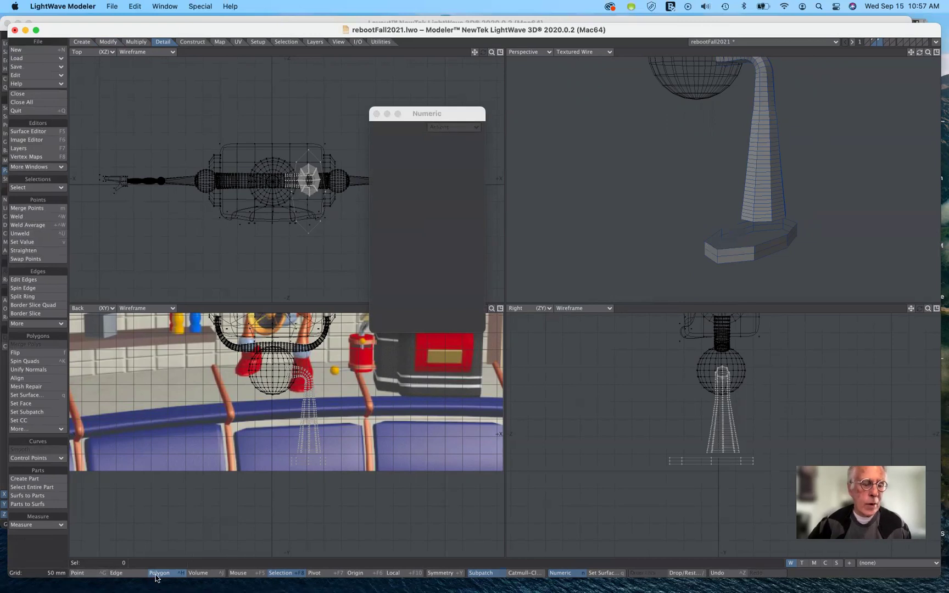
left_click(91, 573)
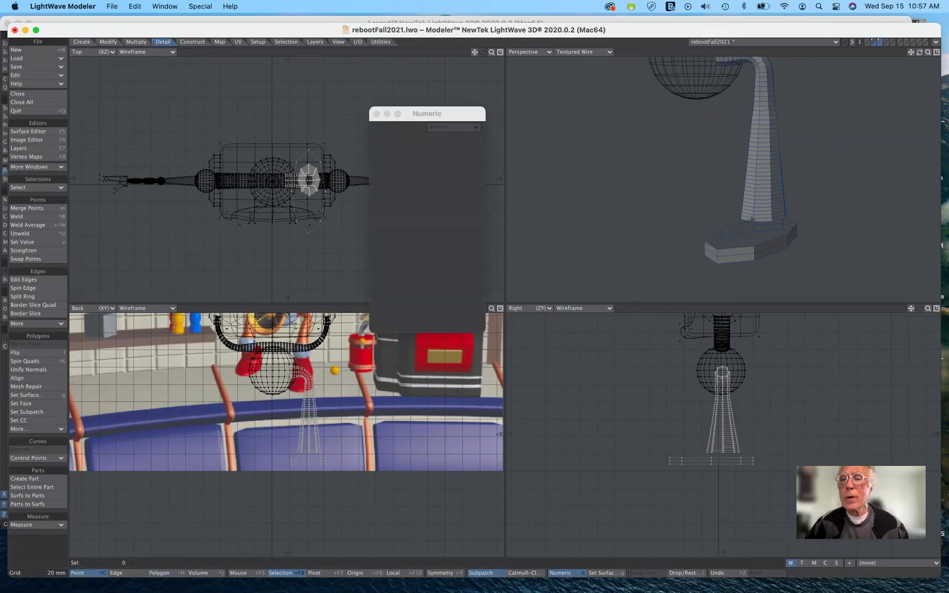
left_click(712, 259)
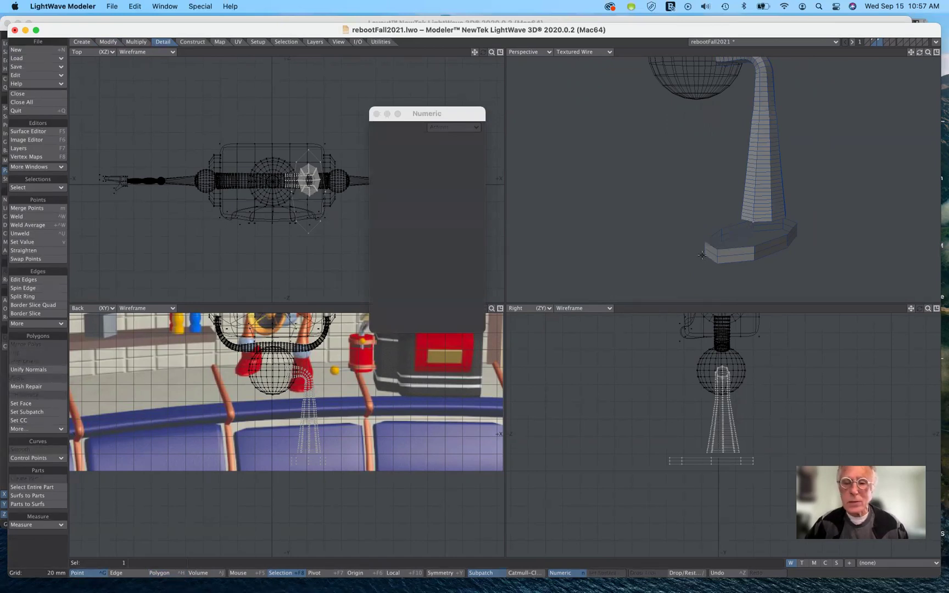
left_click(717, 250)
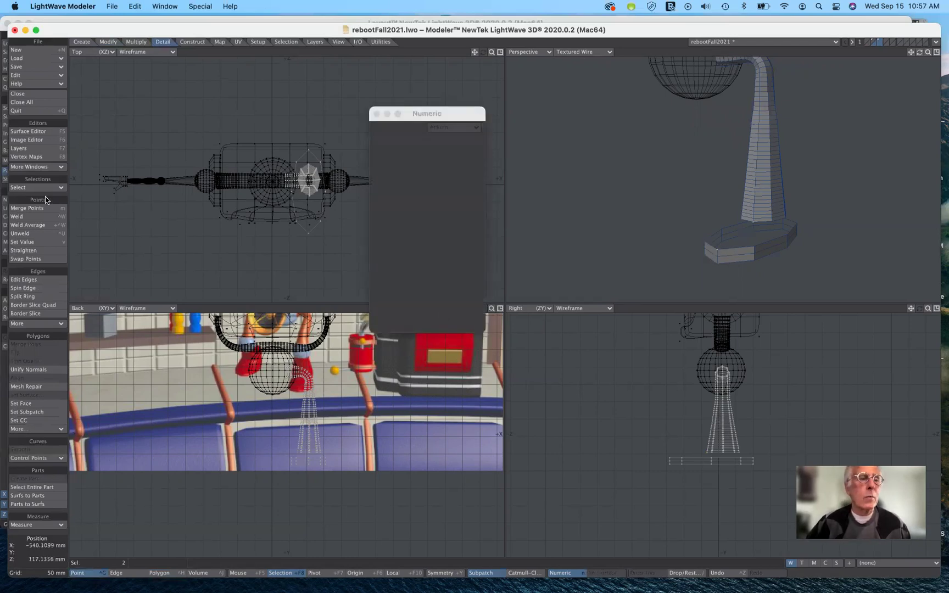
left_click(53, 217)
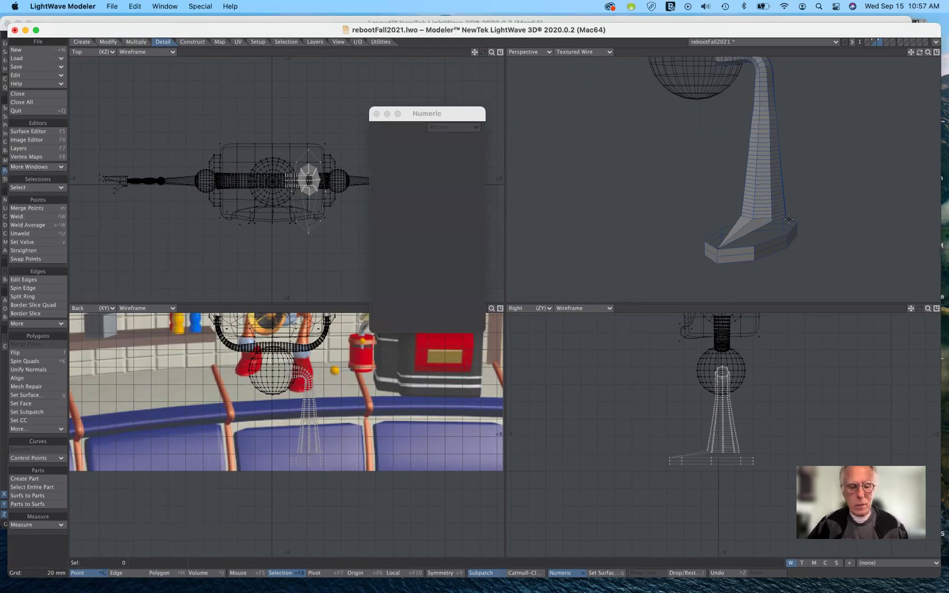
key("super+z")
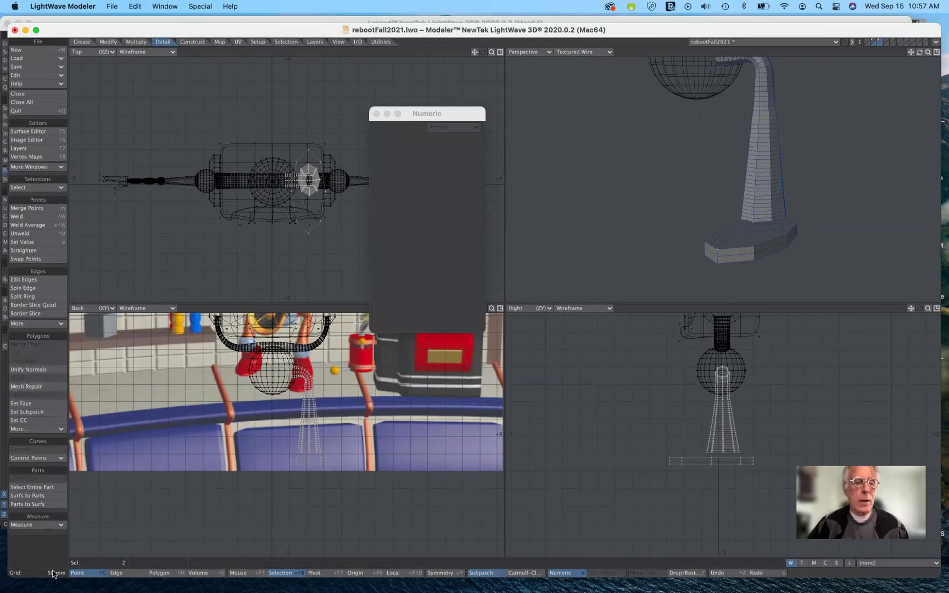
left_click(40, 545)
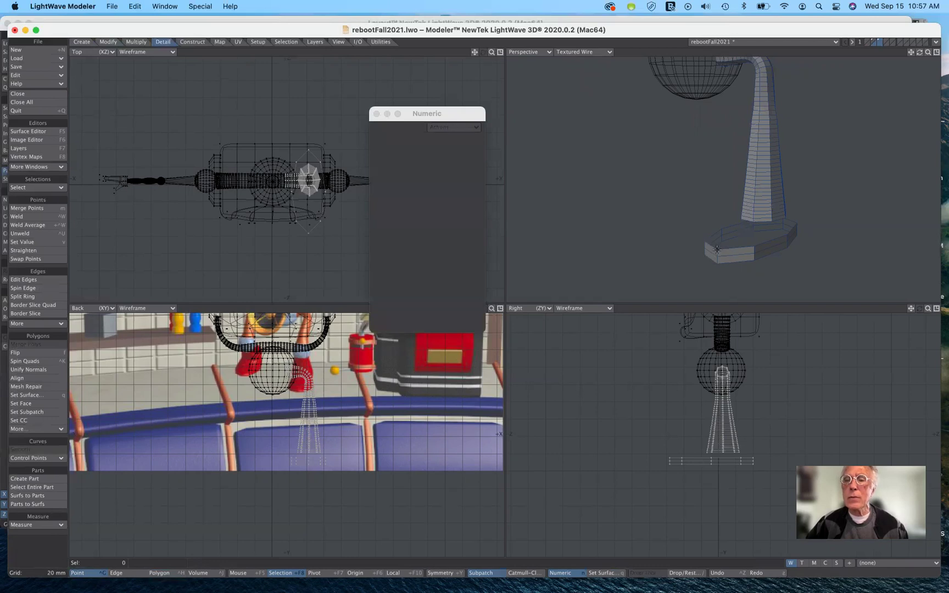
Weld the foot's front upper corner point onto the matching point on the leg's lower rim.
left_click(740, 244)
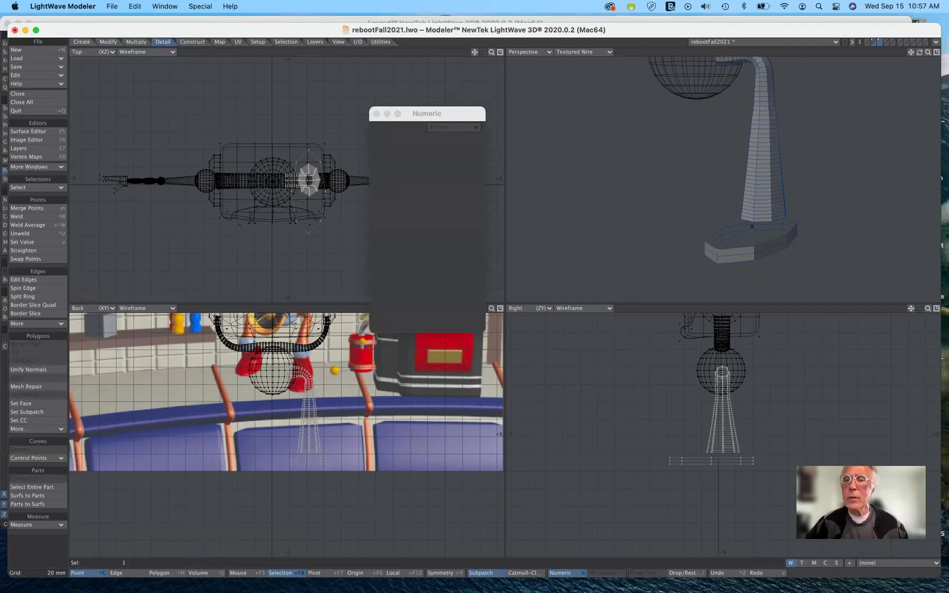
left_click(753, 221)
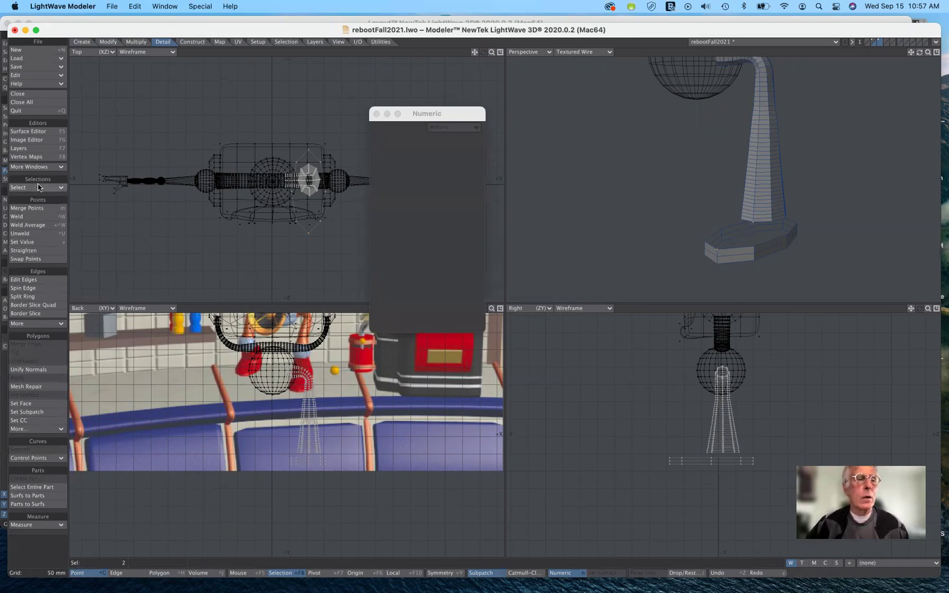
left_click(35, 219)
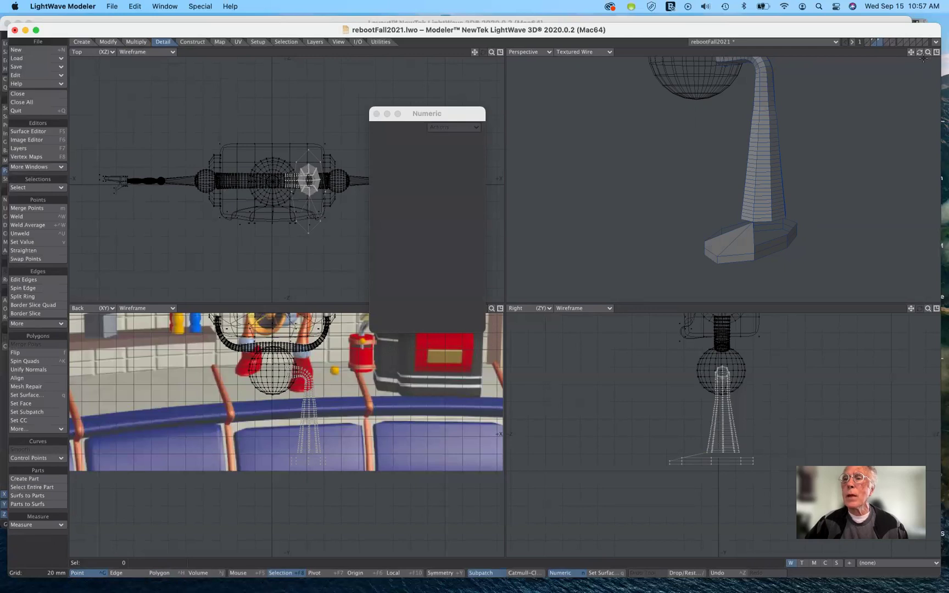
Weld the foot's upper corner point beside the already attached front corner onto the neighbouring point of the leg's lower rim.
left_click_drag(928, 55, 912, 33)
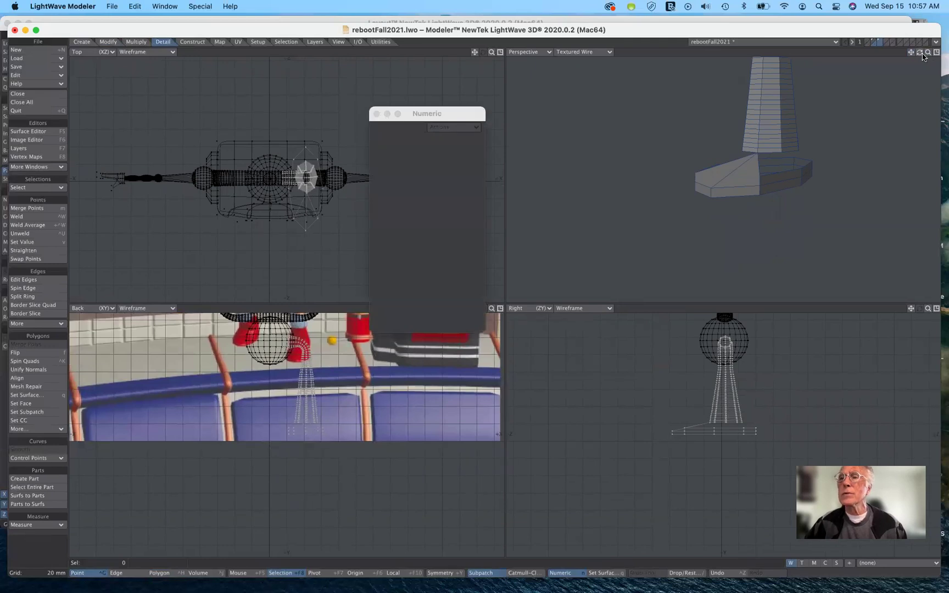
left_click_drag(919, 52, 910, 53)
left_click_drag(792, 182, 766, 197, "alt")
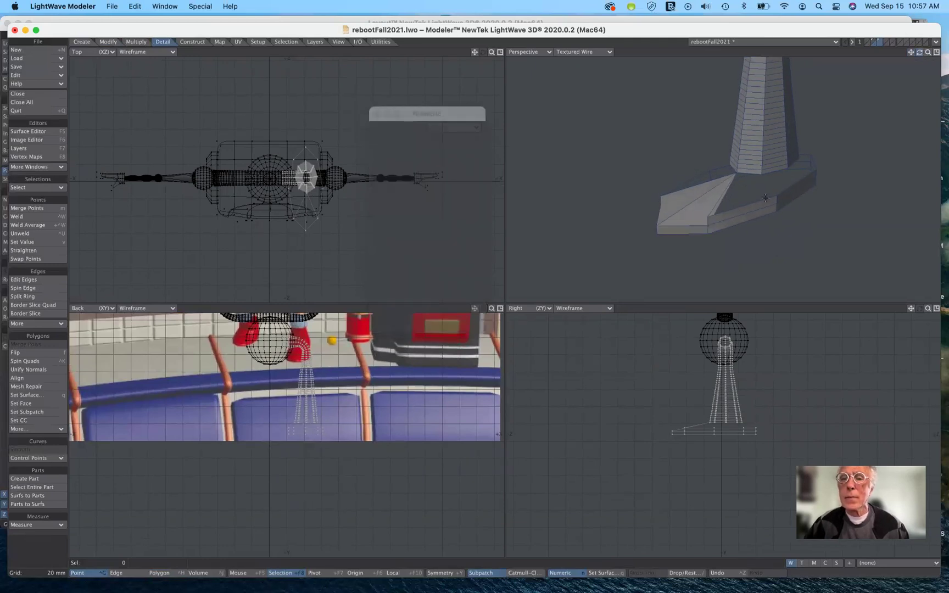
left_click(707, 217)
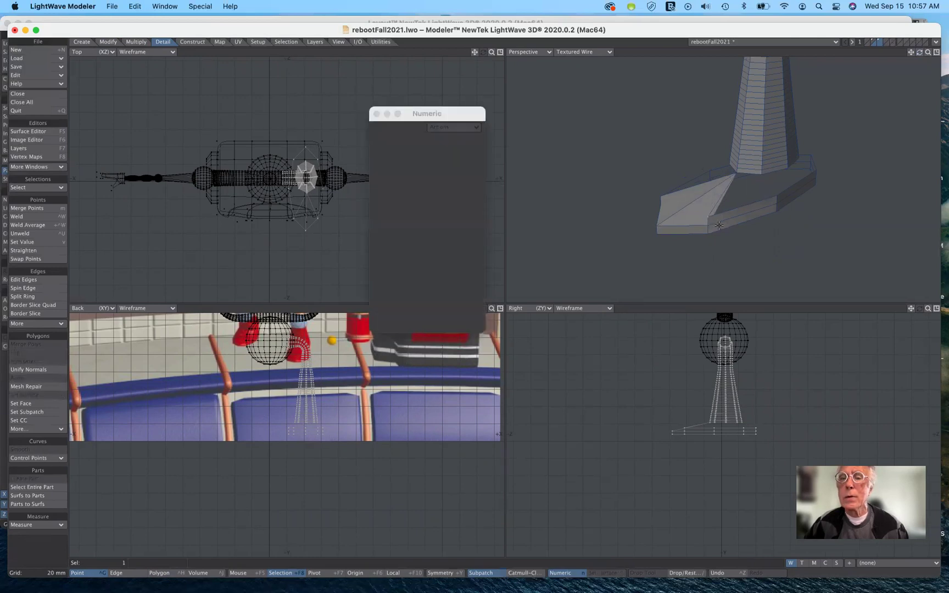
left_click(760, 174)
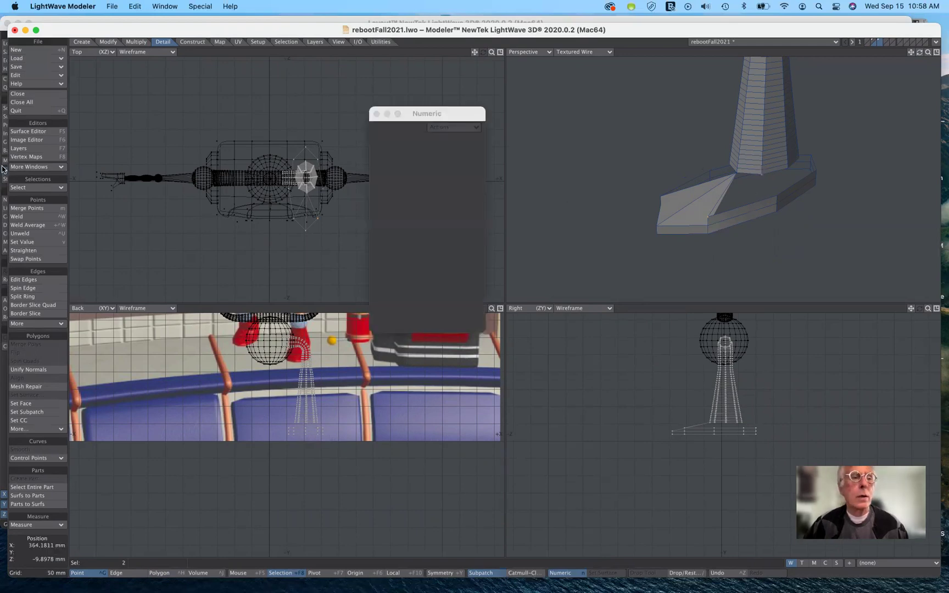
left_click(22, 216)
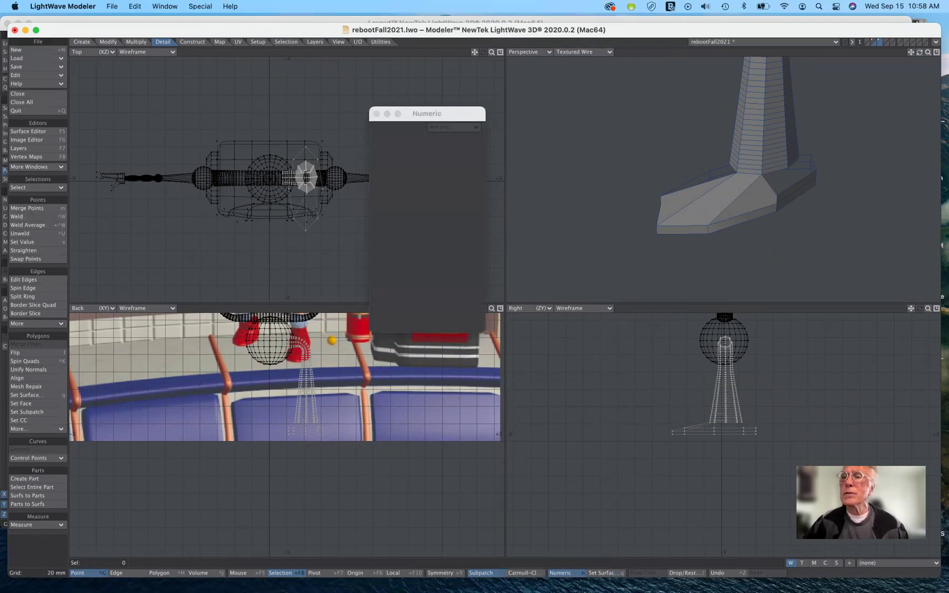
Weld the next two upper corner points along the foot's side onto their matching points on the leg's lower rim.
mouse_move(921, 55)
left_mouse_down()
mouse_move(890, 55)
mouse_move(921, 54)
left_mouse_up()
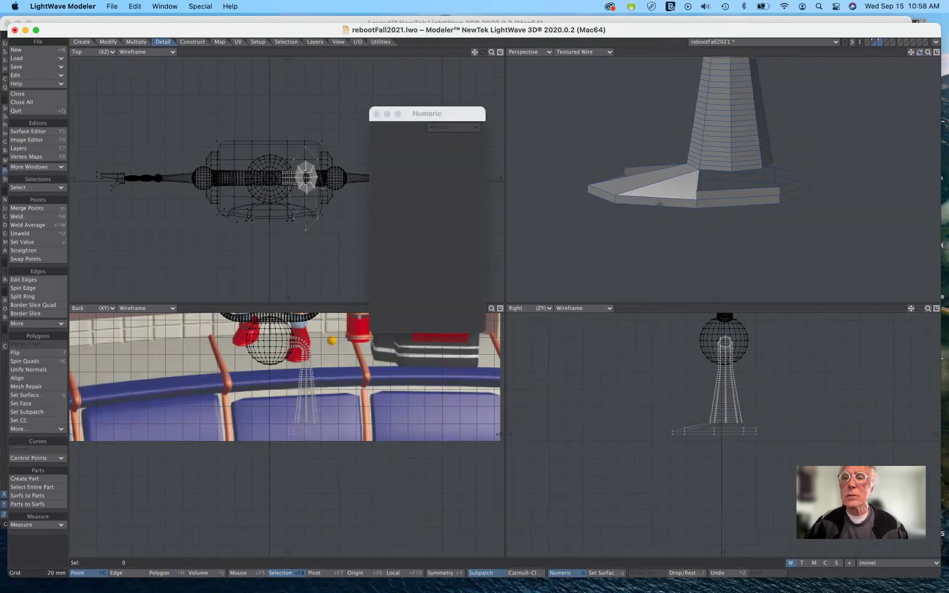
left_click(697, 190)
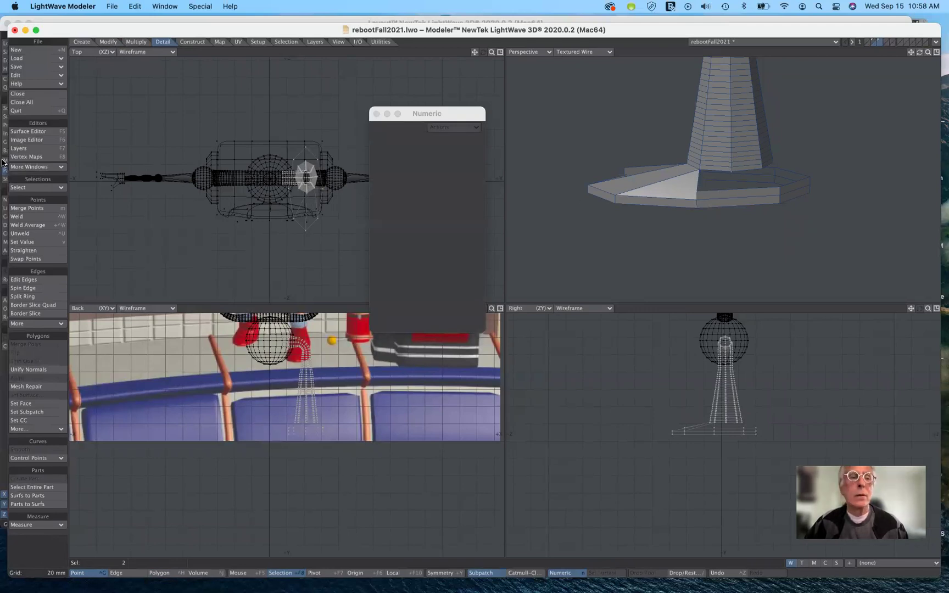
left_click(41, 219)
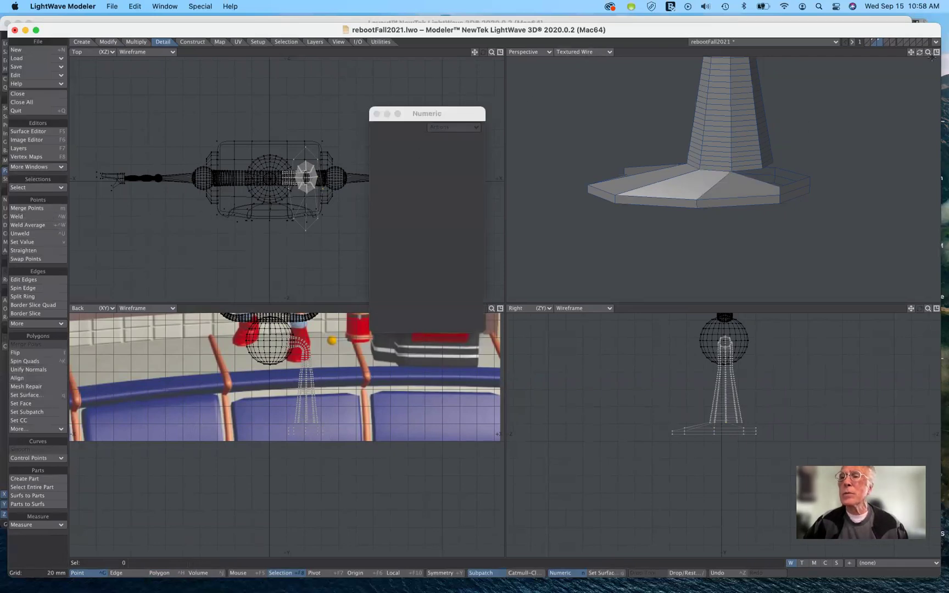
left_click_drag(921, 53, 819, 166)
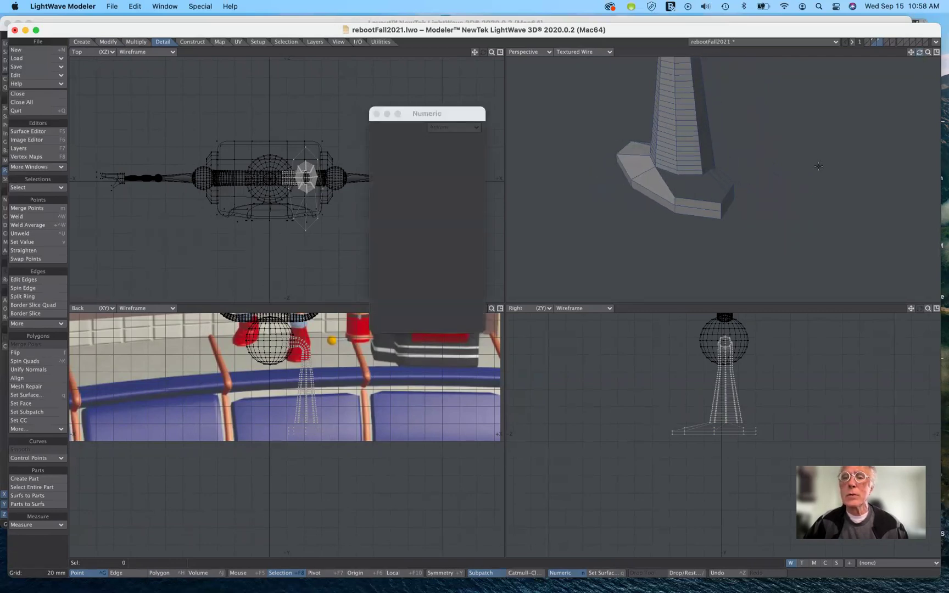
left_click(674, 199)
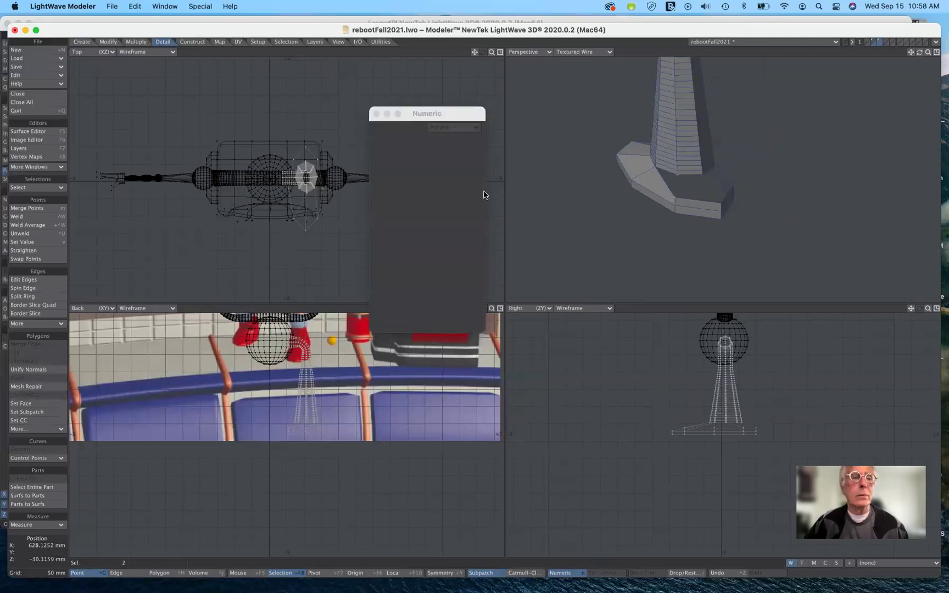
left_click(35, 234)
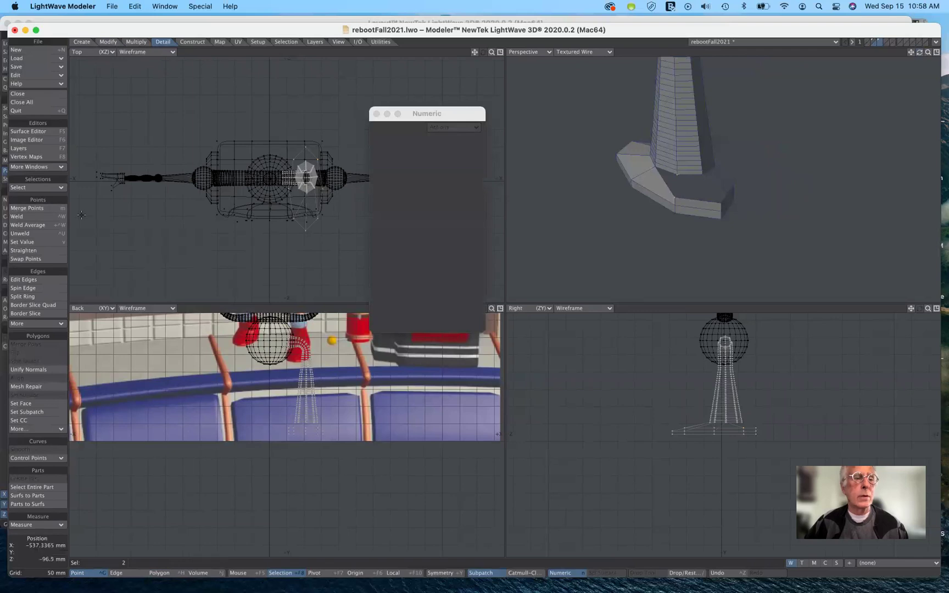
left_click(35, 218)
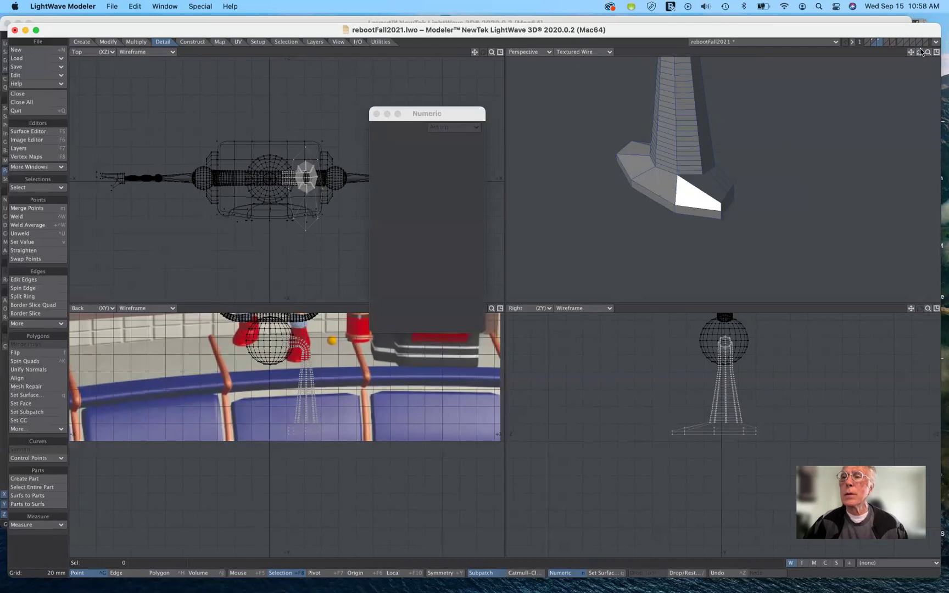
Continue around the foot, welding two further upper corner points onto the corresponding leg rim points.
mouse_move(920, 52)
left_mouse_down()
mouse_move(948, 55)
mouse_move(916, 54)
left_mouse_up()
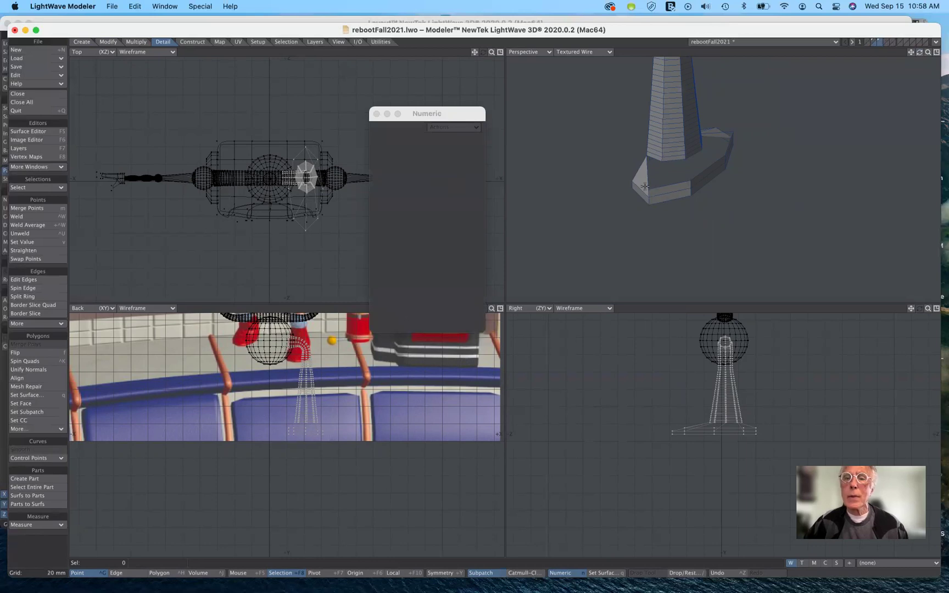
left_click(648, 190)
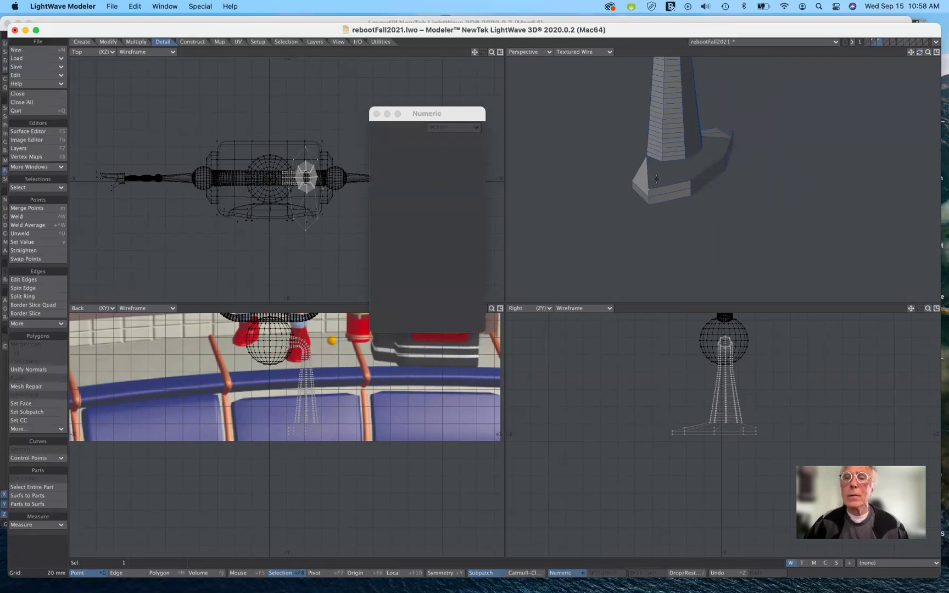
left_click(661, 161)
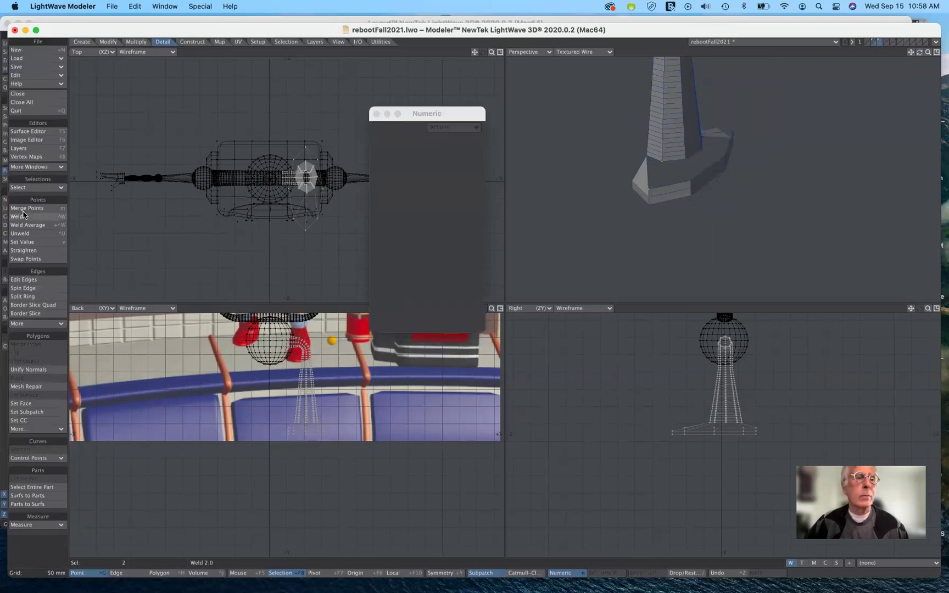
left_click(355, 151)
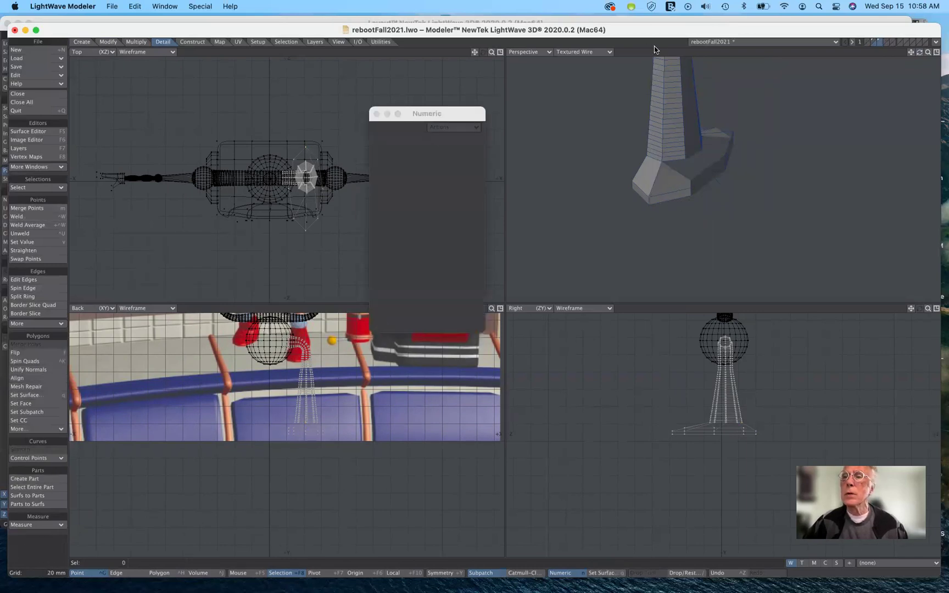
left_click_drag(920, 52, 920, 56)
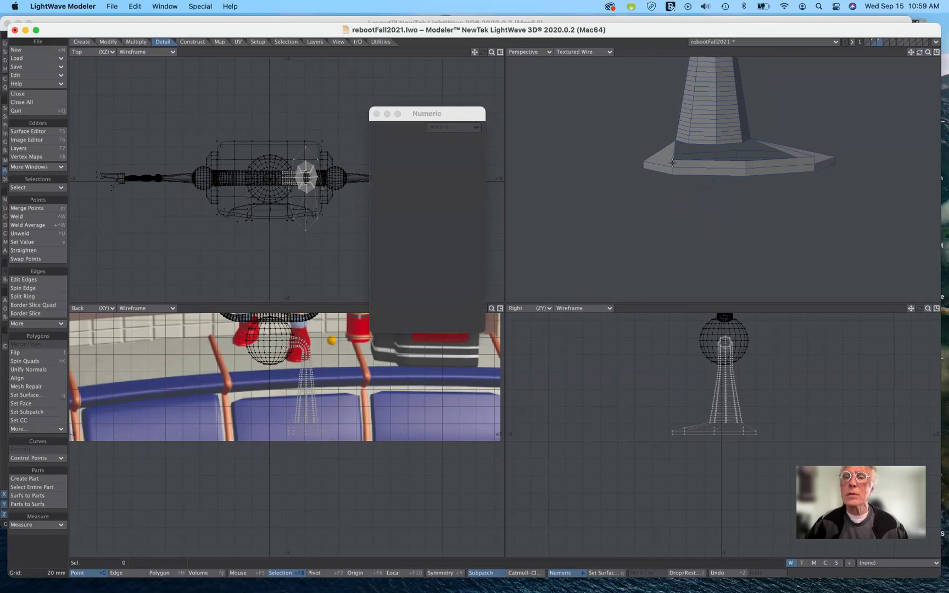
left_click(674, 160)
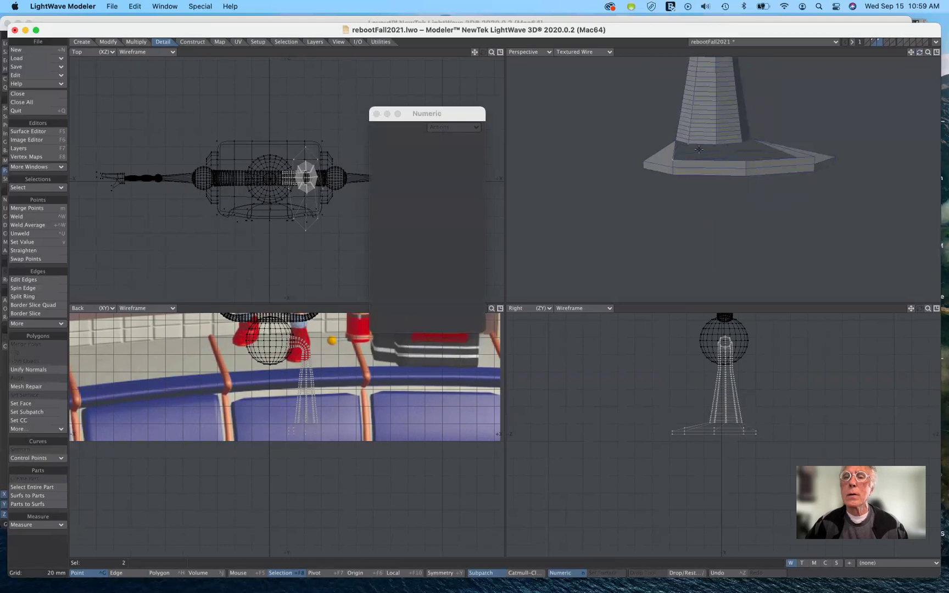
left_click(36, 218)
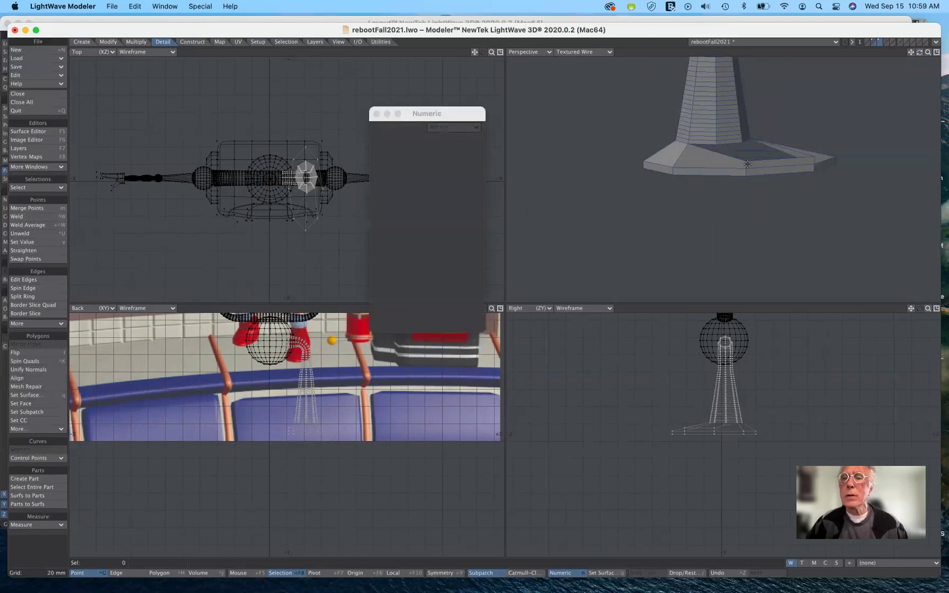
Weld the foot's last two unattached upper corner points onto the leg's rim to close the remaining gap.
left_click(729, 162)
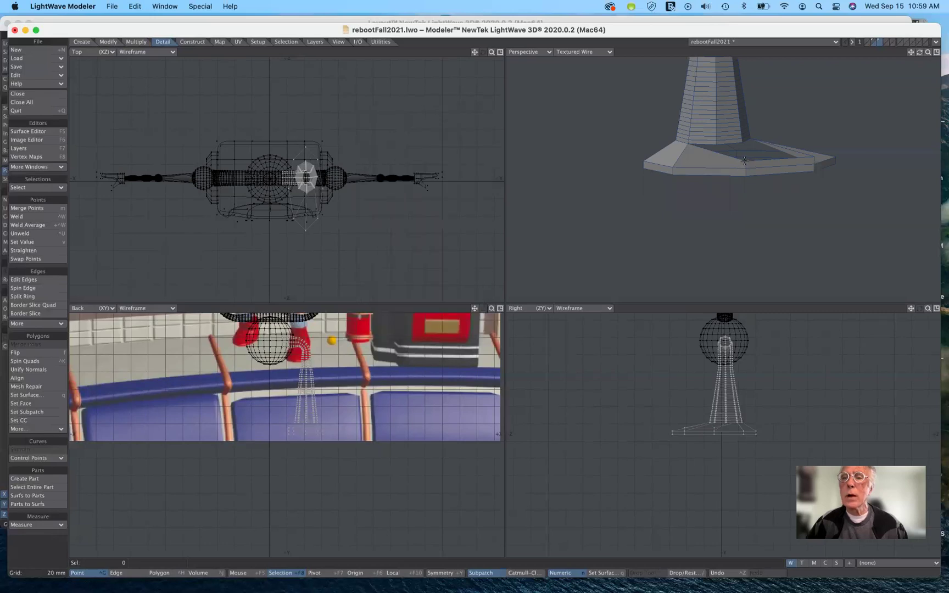
left_click(716, 144)
left_click(39, 235)
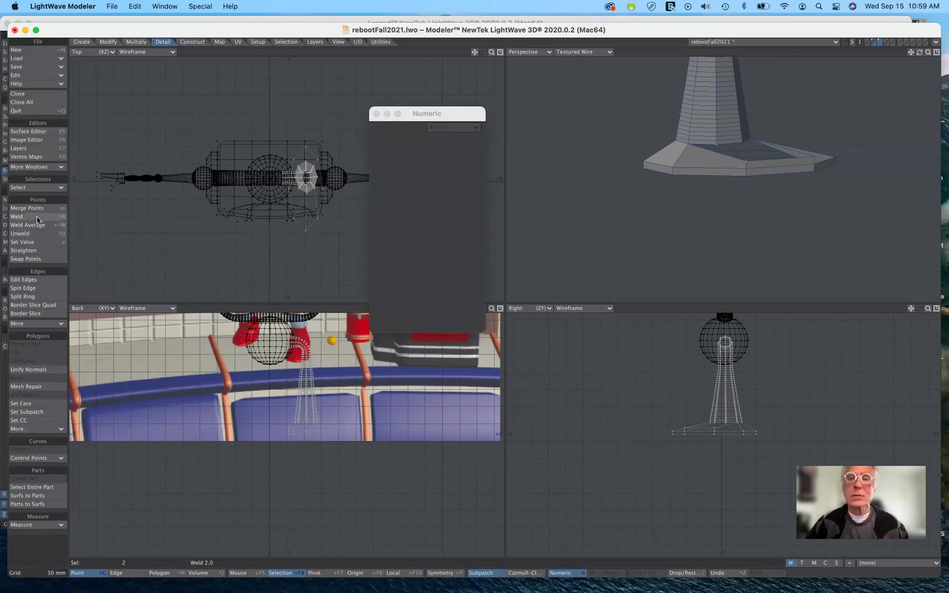
left_click(39, 219)
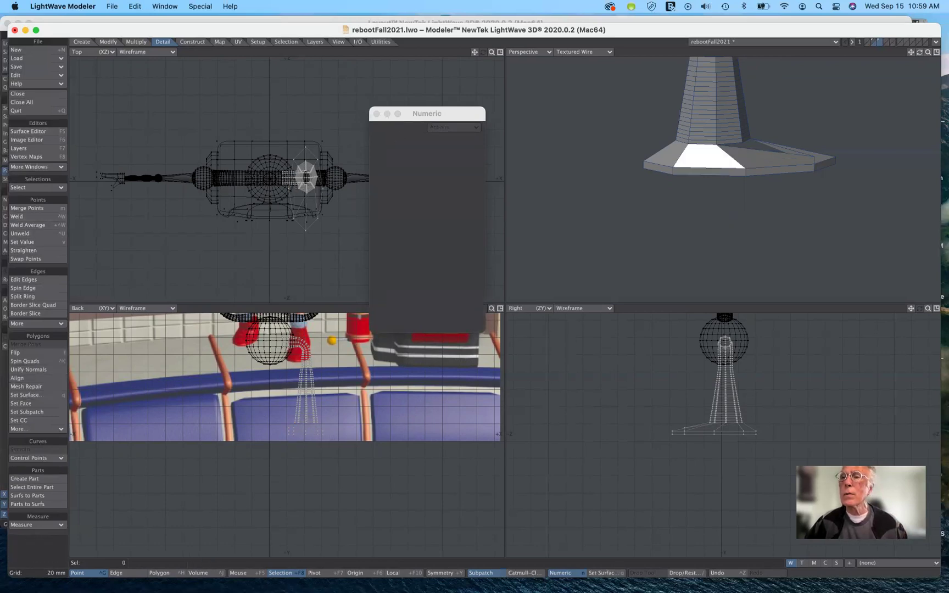
left_click_drag(911, 52, 831, 66)
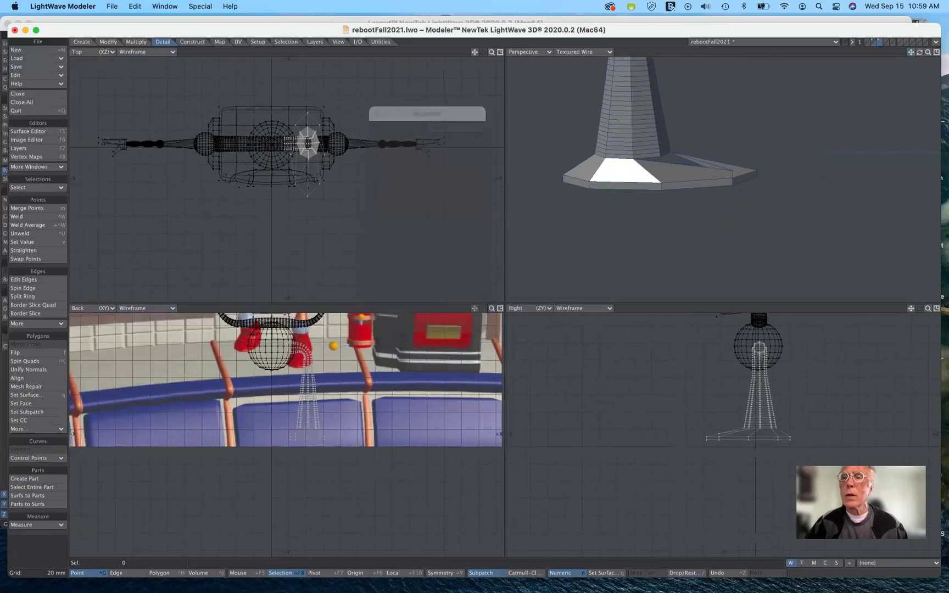
left_click_drag(920, 52, 843, 58)
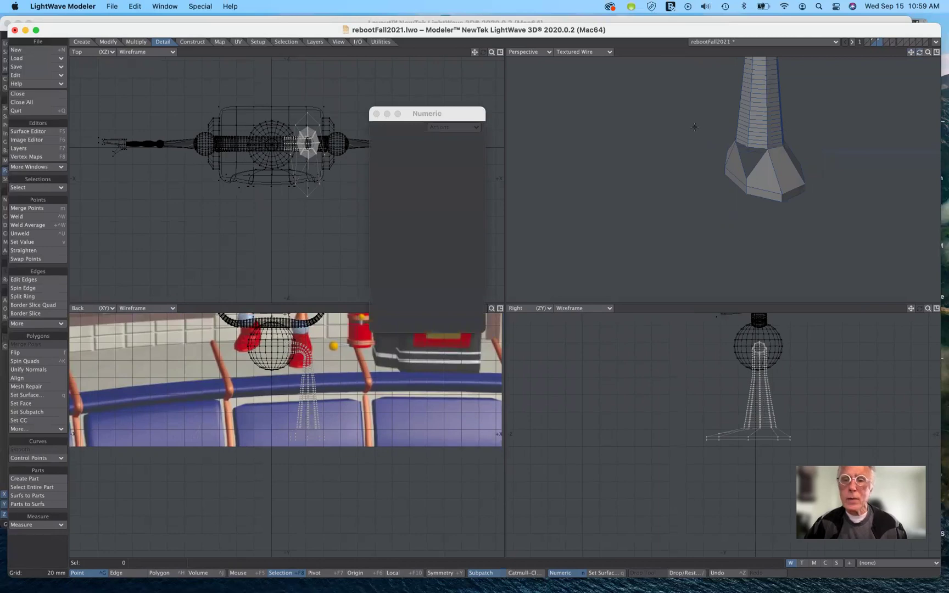
left_click(745, 178)
left_click(725, 166)
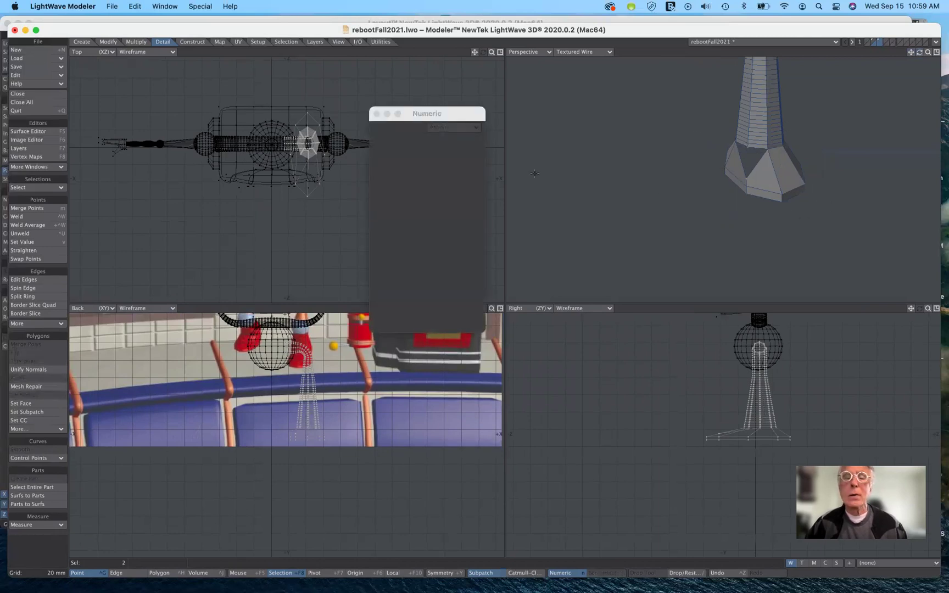
left_click(31, 218)
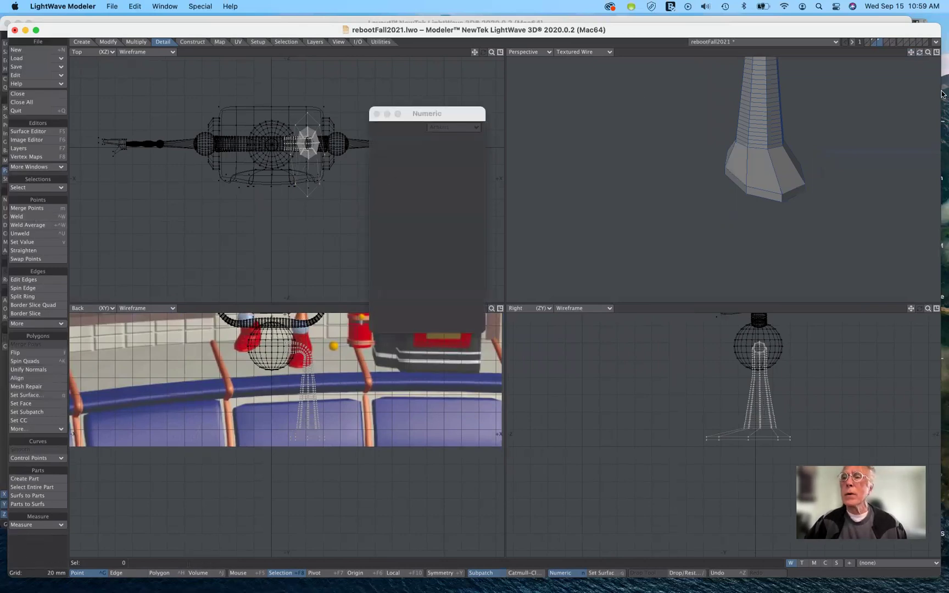
Preview the leg and foot as smoothed SubPatches, and switch them back to regular polygons.
mouse_move(928, 55)
left_mouse_down()
mouse_move(903, 58)
mouse_move(933, 53)
left_mouse_up()
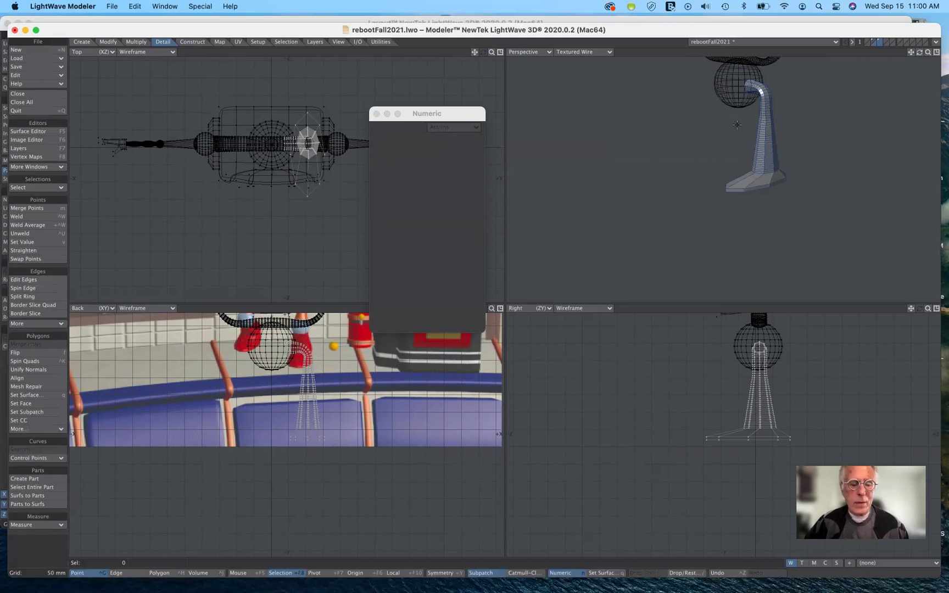
key("Tab")
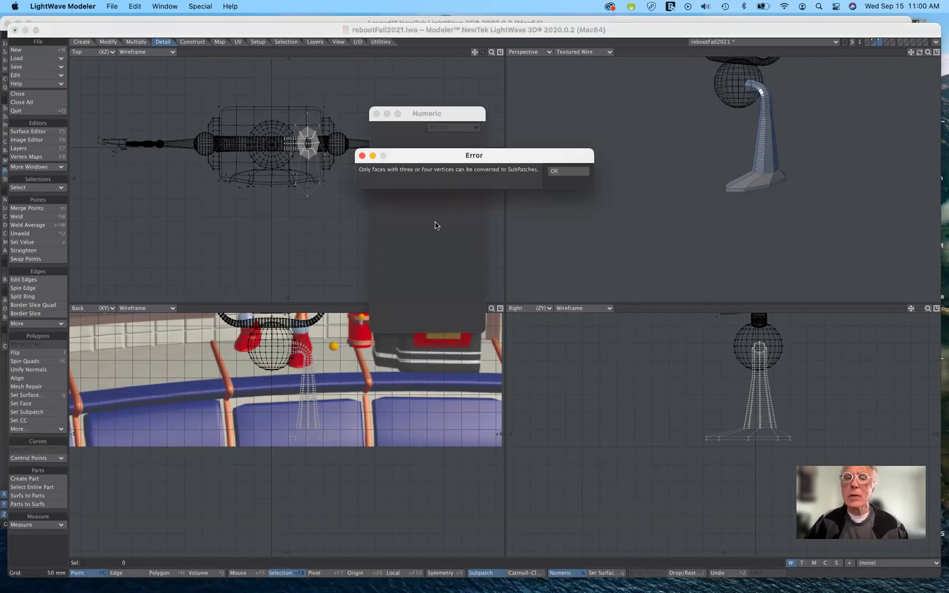
left_click(568, 173)
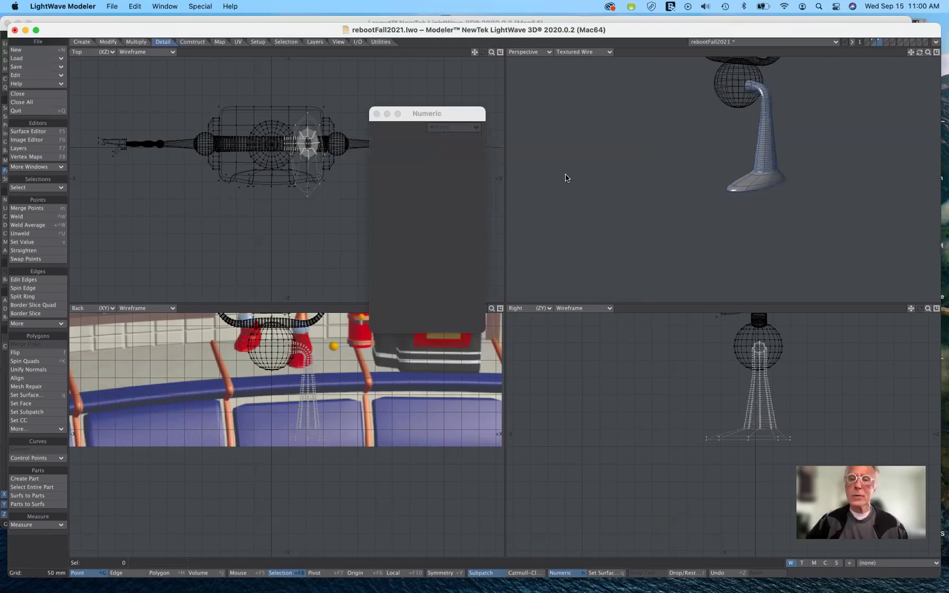
key("Tab")
left_click(569, 174)
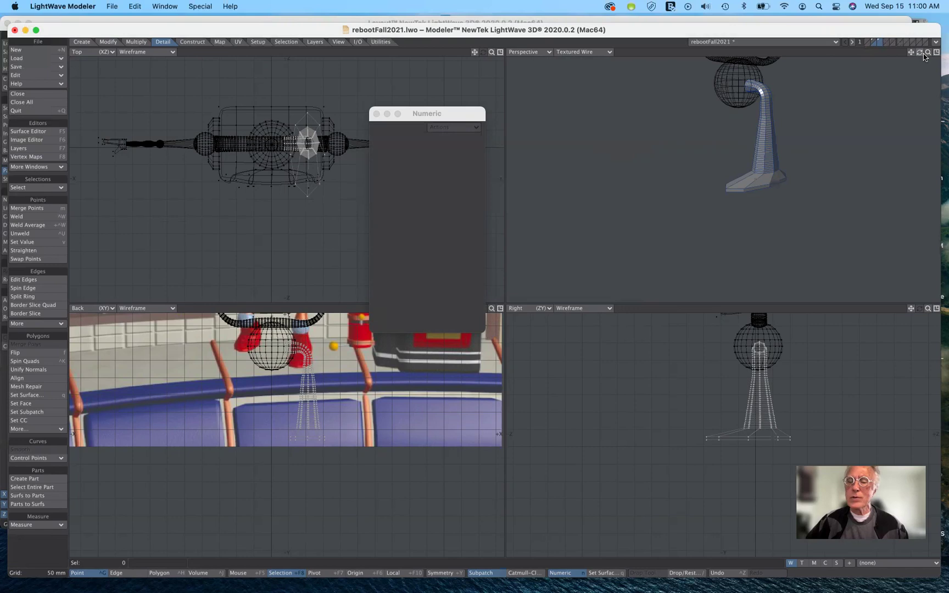
left_click_drag(920, 55, 815, 82)
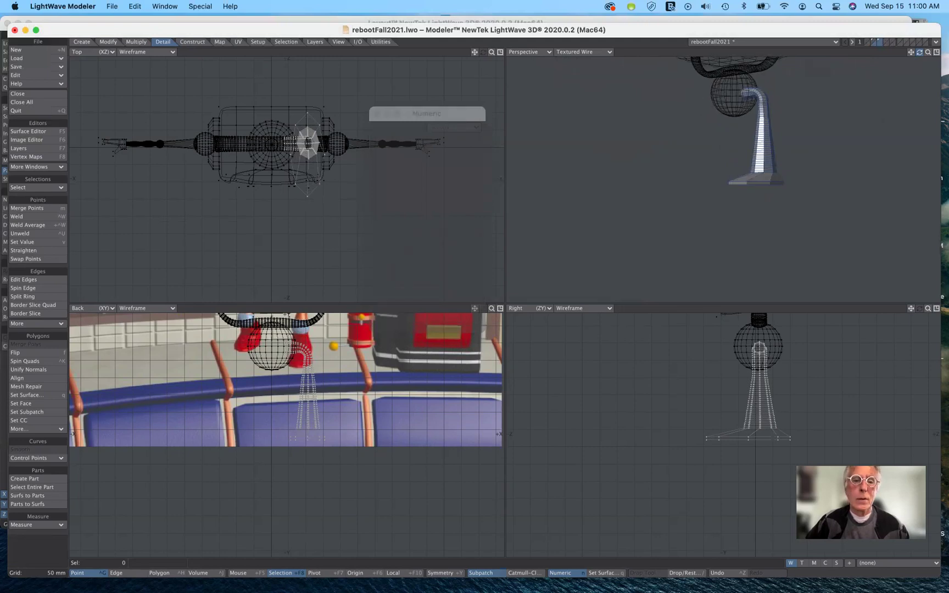